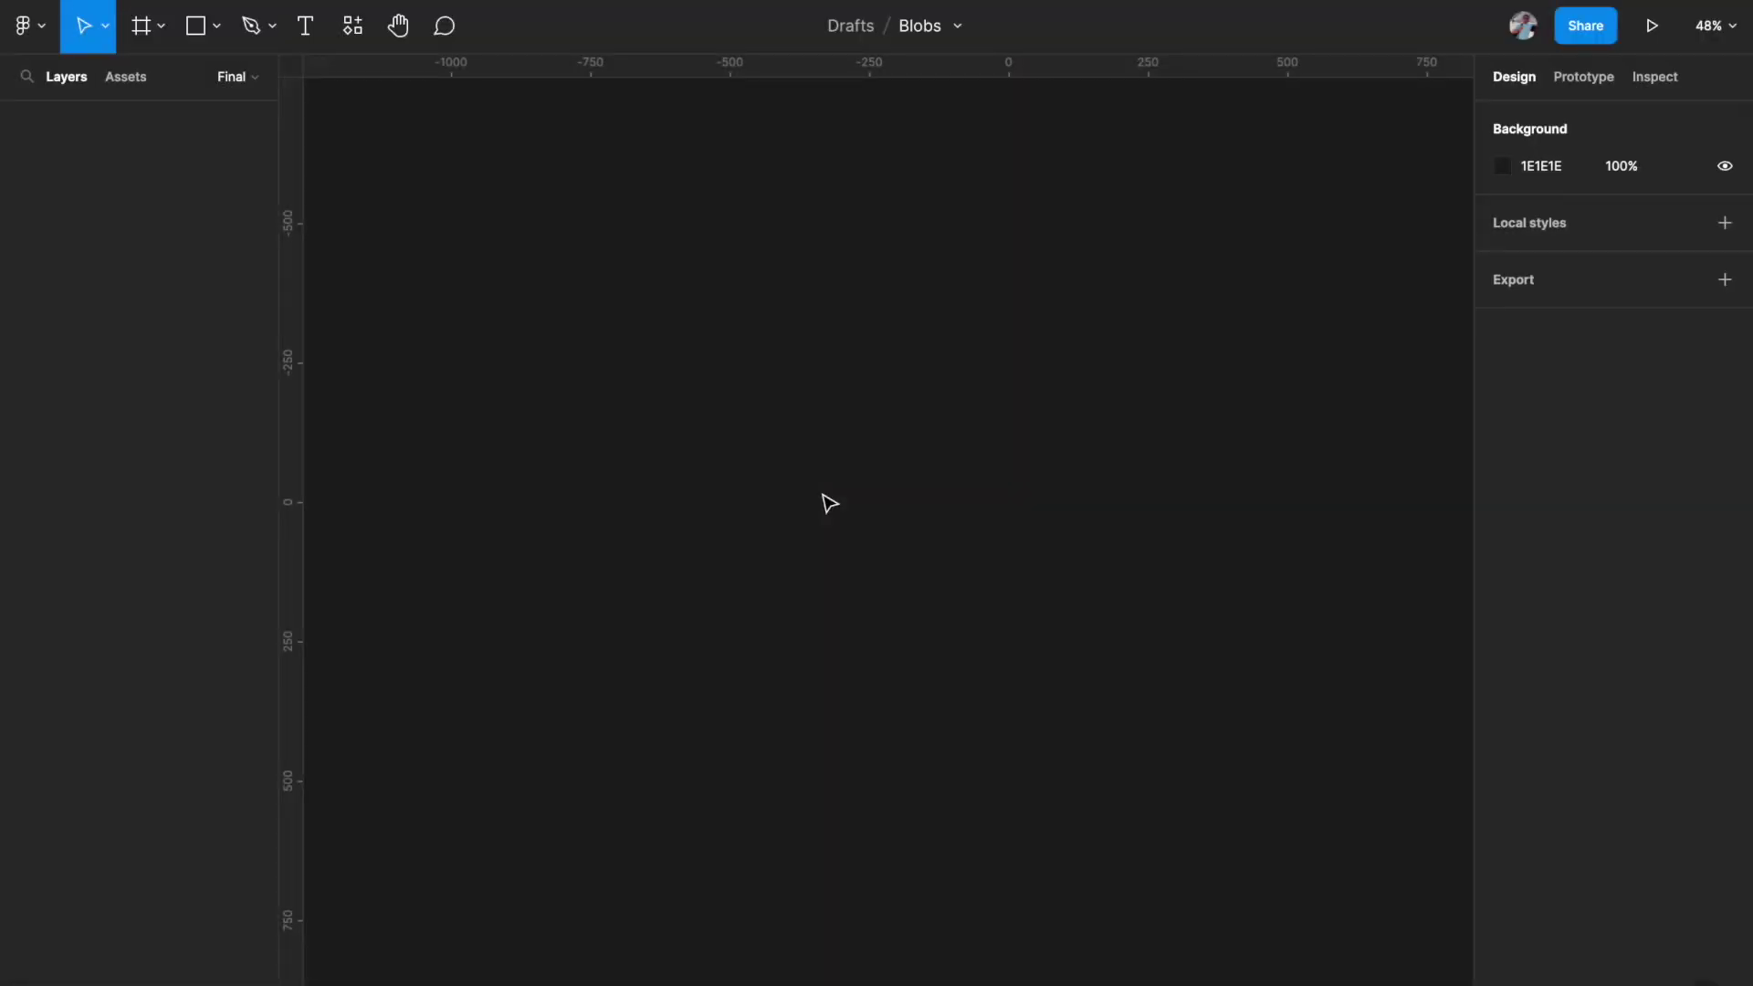
Add a 1512×982 MacBook Pro 14" frame to the canvas.
{"action": "key", "text": "f"}
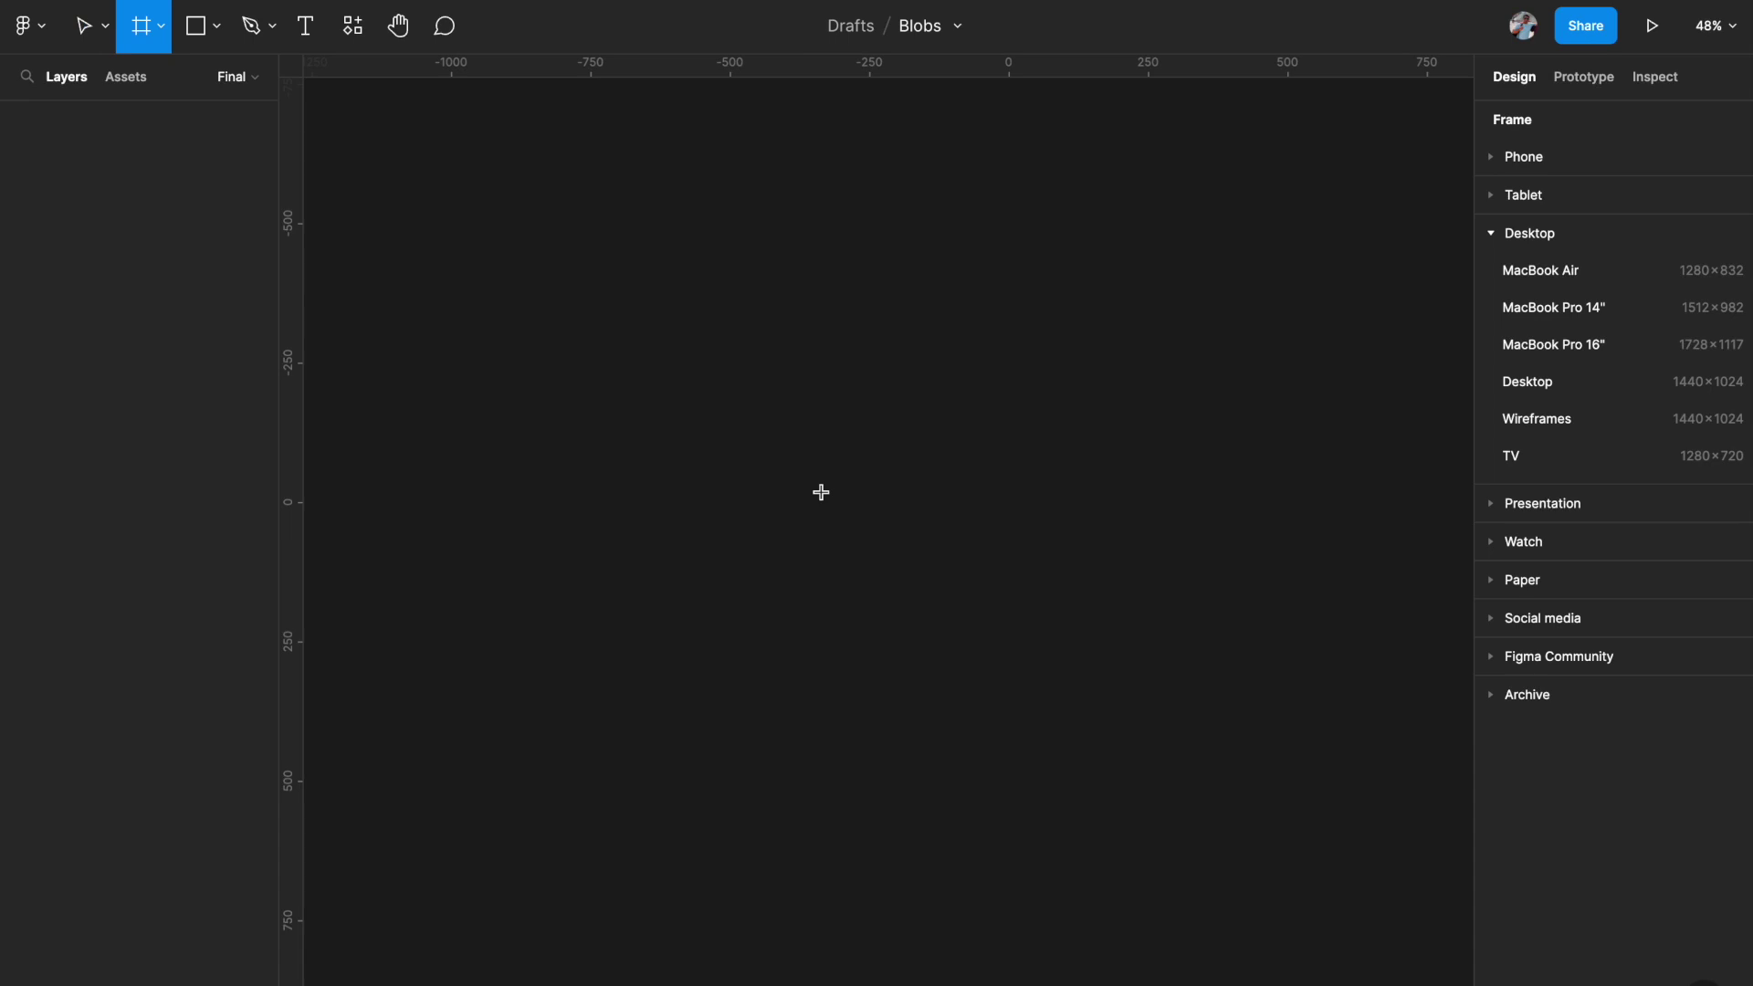
{"action": "left_click", "coordinate": [1531, 307]}
{"action": "scroll", "coordinate": [1251, 687], "scroll_direction": "down", "scroll_amount": 2}
{"action": "scroll", "coordinate": [1251, 686], "scroll_direction": "left", "scroll_amount": 2}
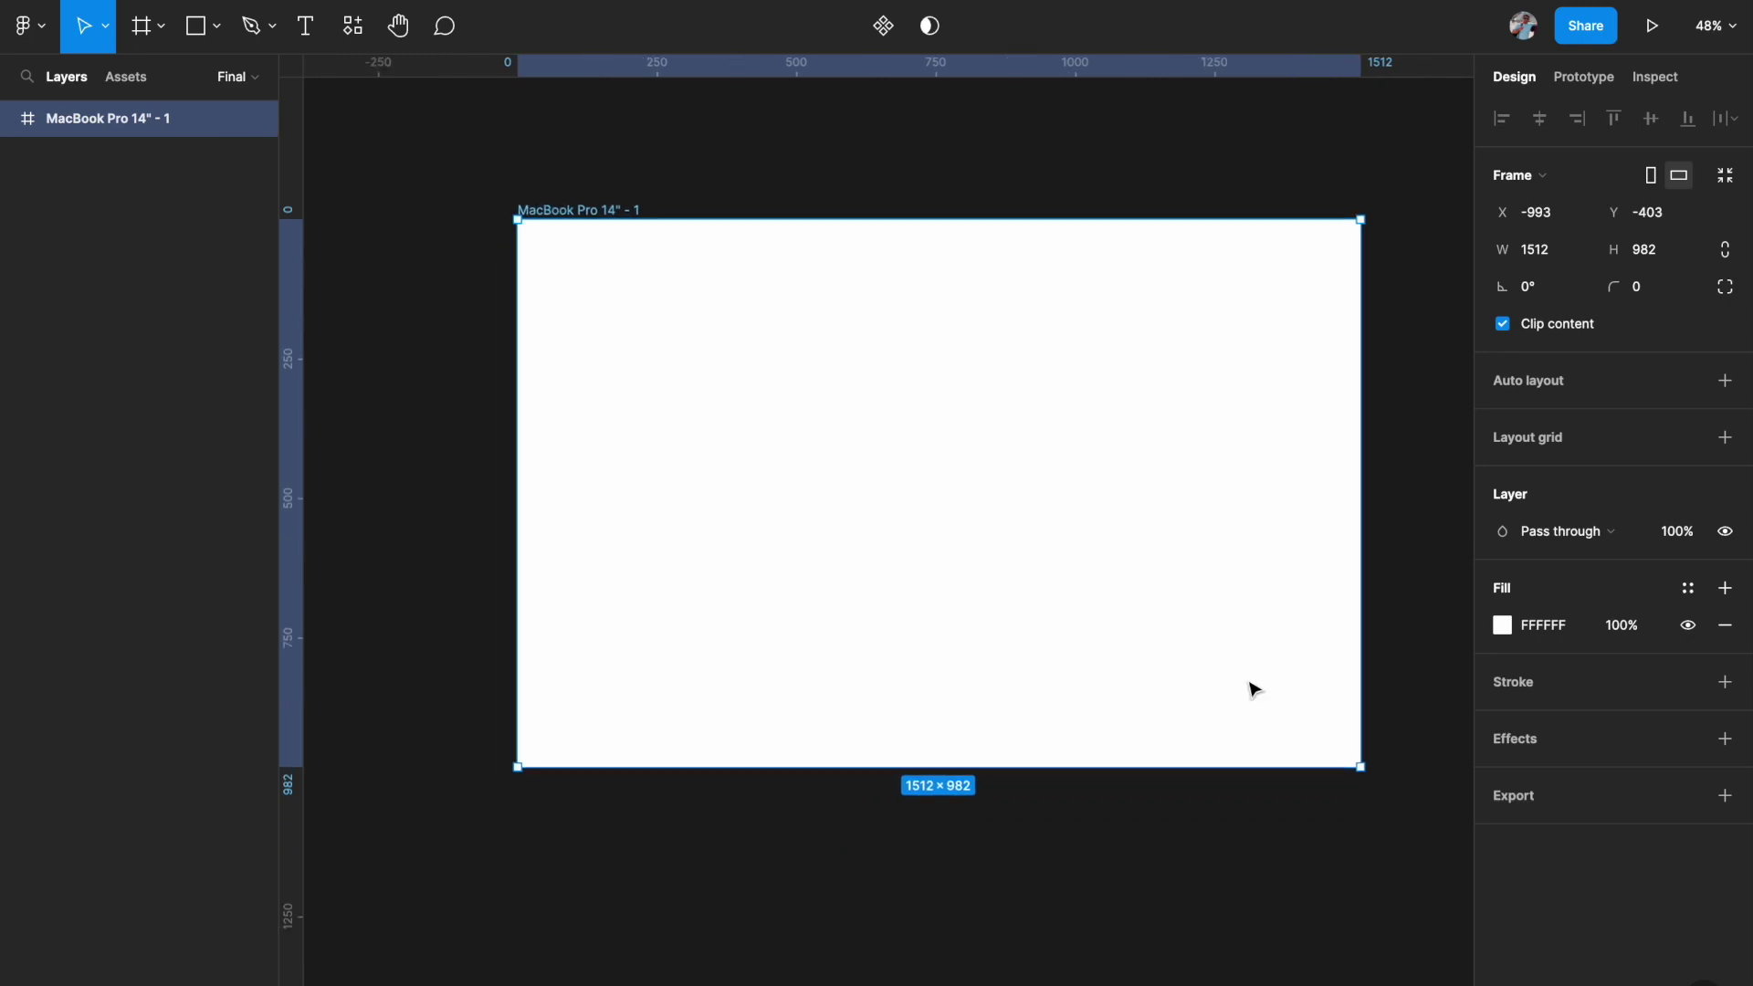
Set the MacBook frame's fill colour to black 000000.
{"action": "left_click", "coordinate": [1502, 626]}
{"action": "left_click", "coordinate": [1264, 689]}
{"action": "left_click_drag", "start_coordinate": [1264, 688], "coordinate": [1154, 810]}
{"action": "left_click", "coordinate": [1452, 445]}
{"action": "scroll", "coordinate": [1260, 552], "scroll_direction": "up", "scroll_amount": 2}
{"action": "scroll", "coordinate": [1261, 551], "scroll_direction": "right", "scroll_amount": 2}
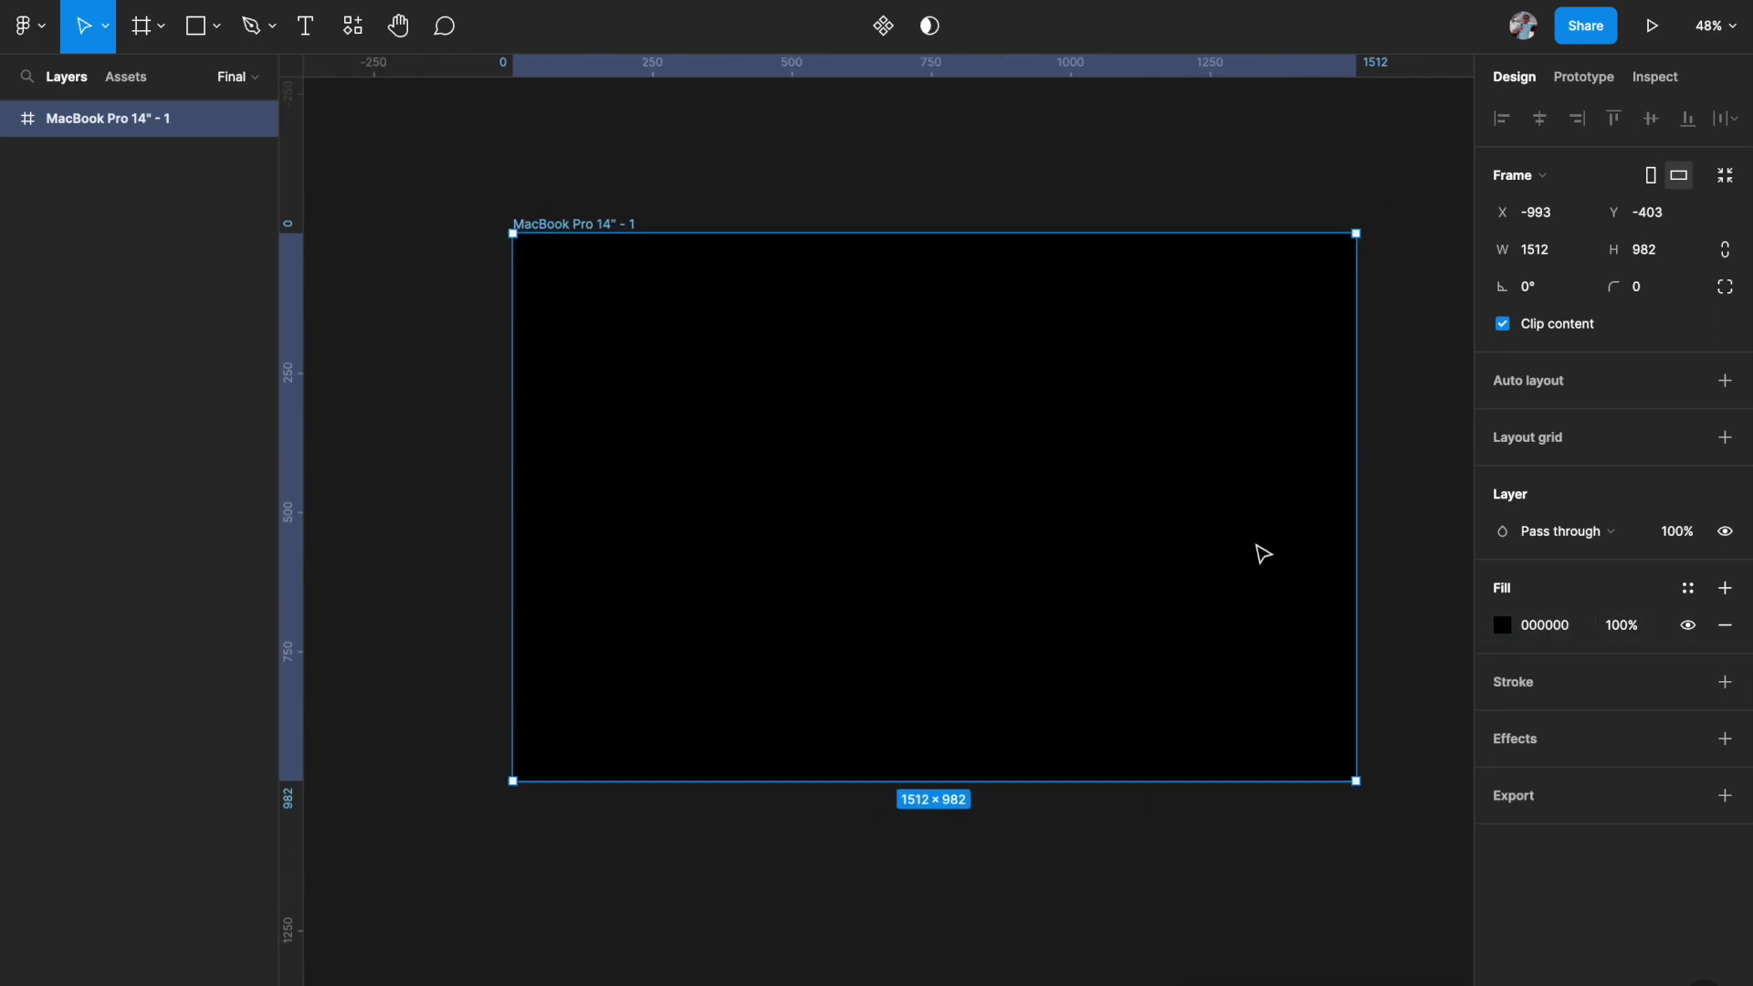
{"action": "left_click", "coordinate": [1350, 497]}
{"action": "scroll", "coordinate": [957, 530], "scroll_direction": "up", "scroll_amount": 3}
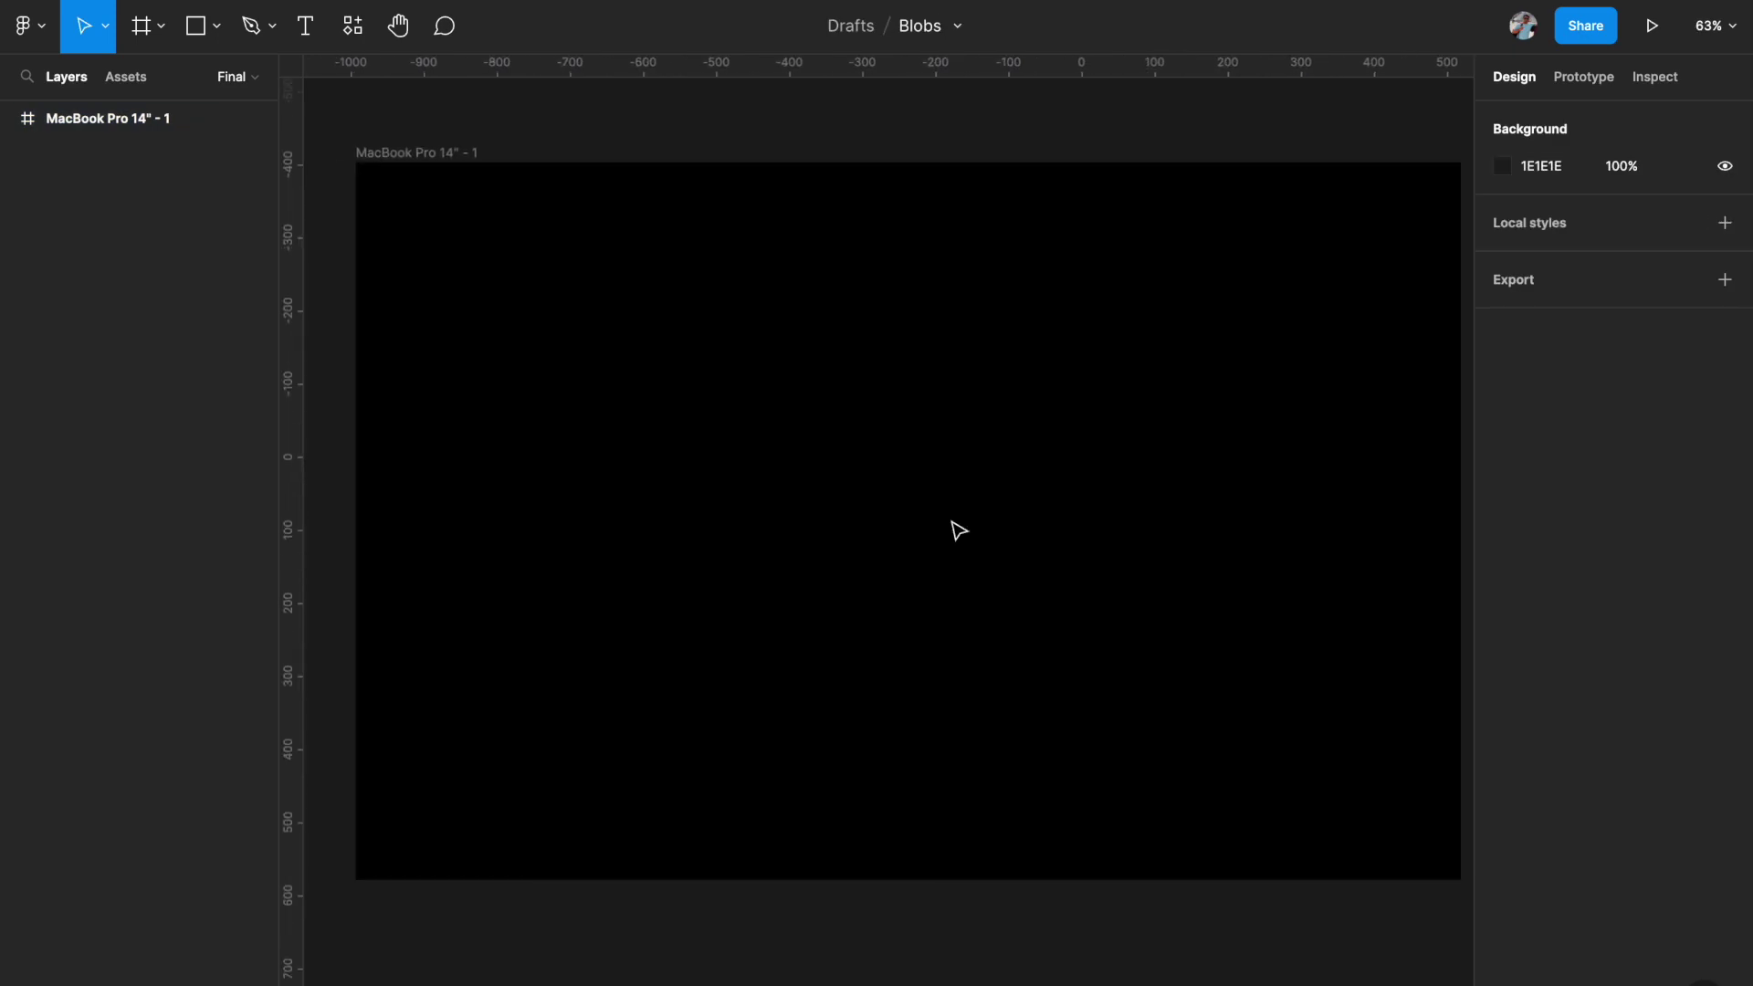
{"action": "scroll", "coordinate": [957, 530], "scroll_direction": "down", "scroll_amount": 2}
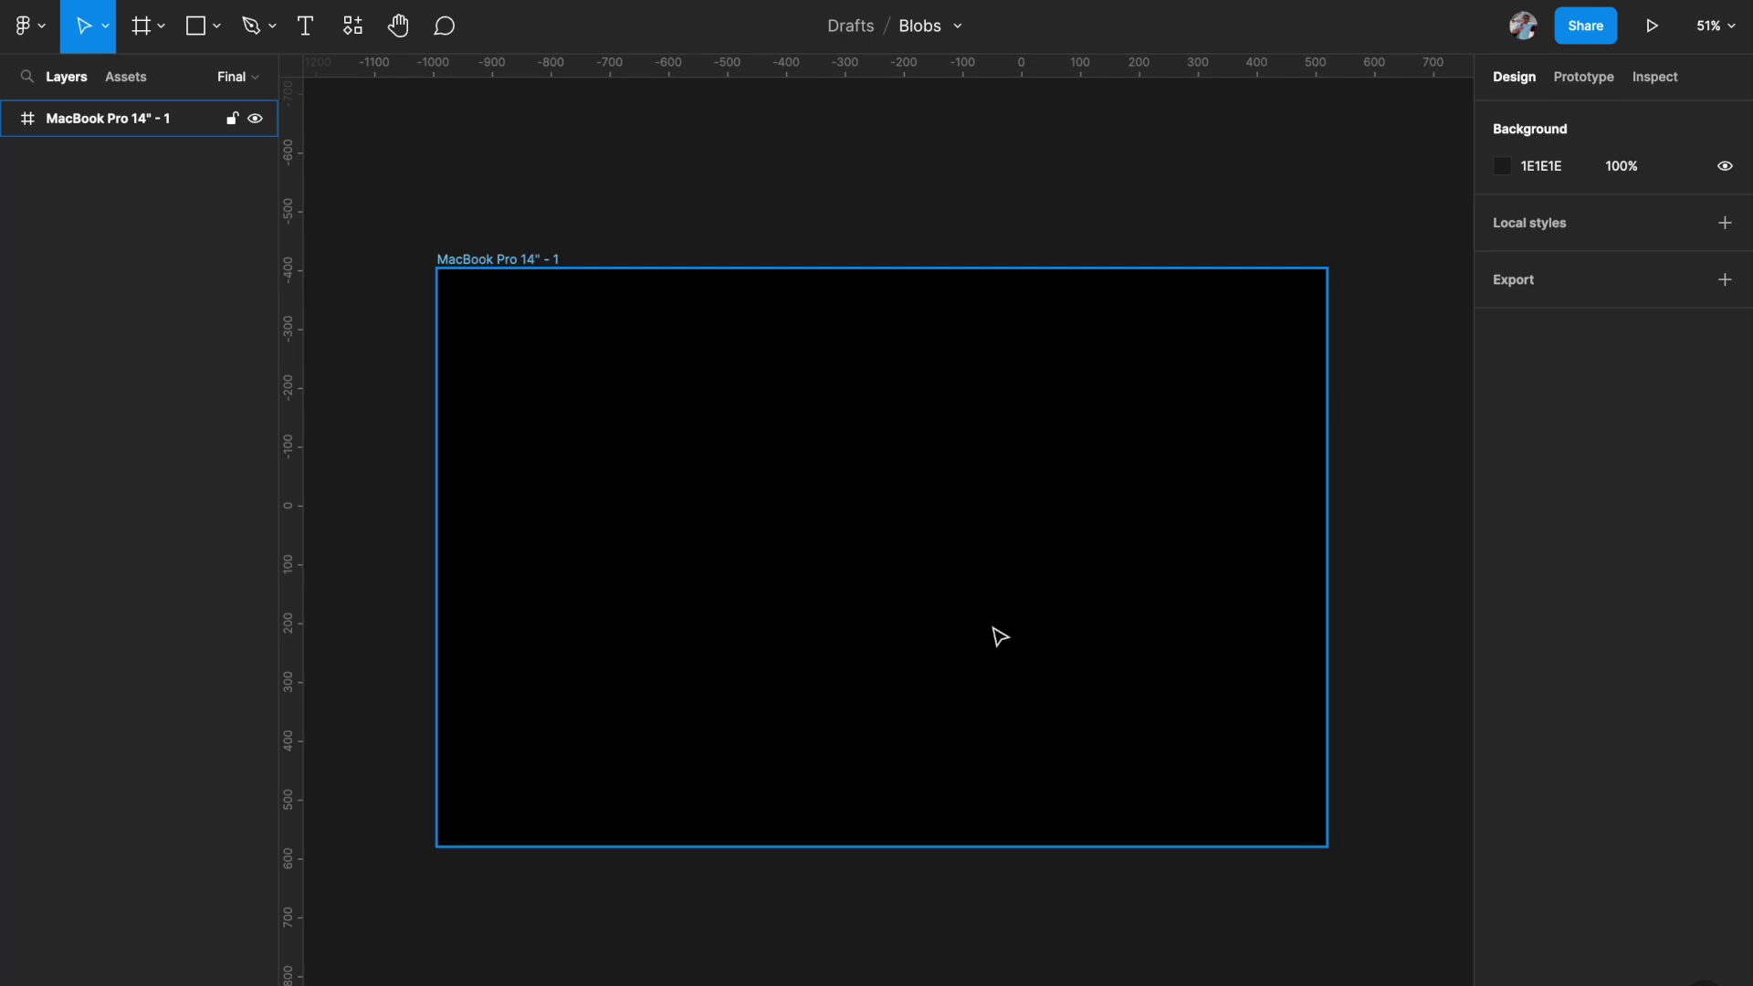
{"action": "key", "text": "f"}
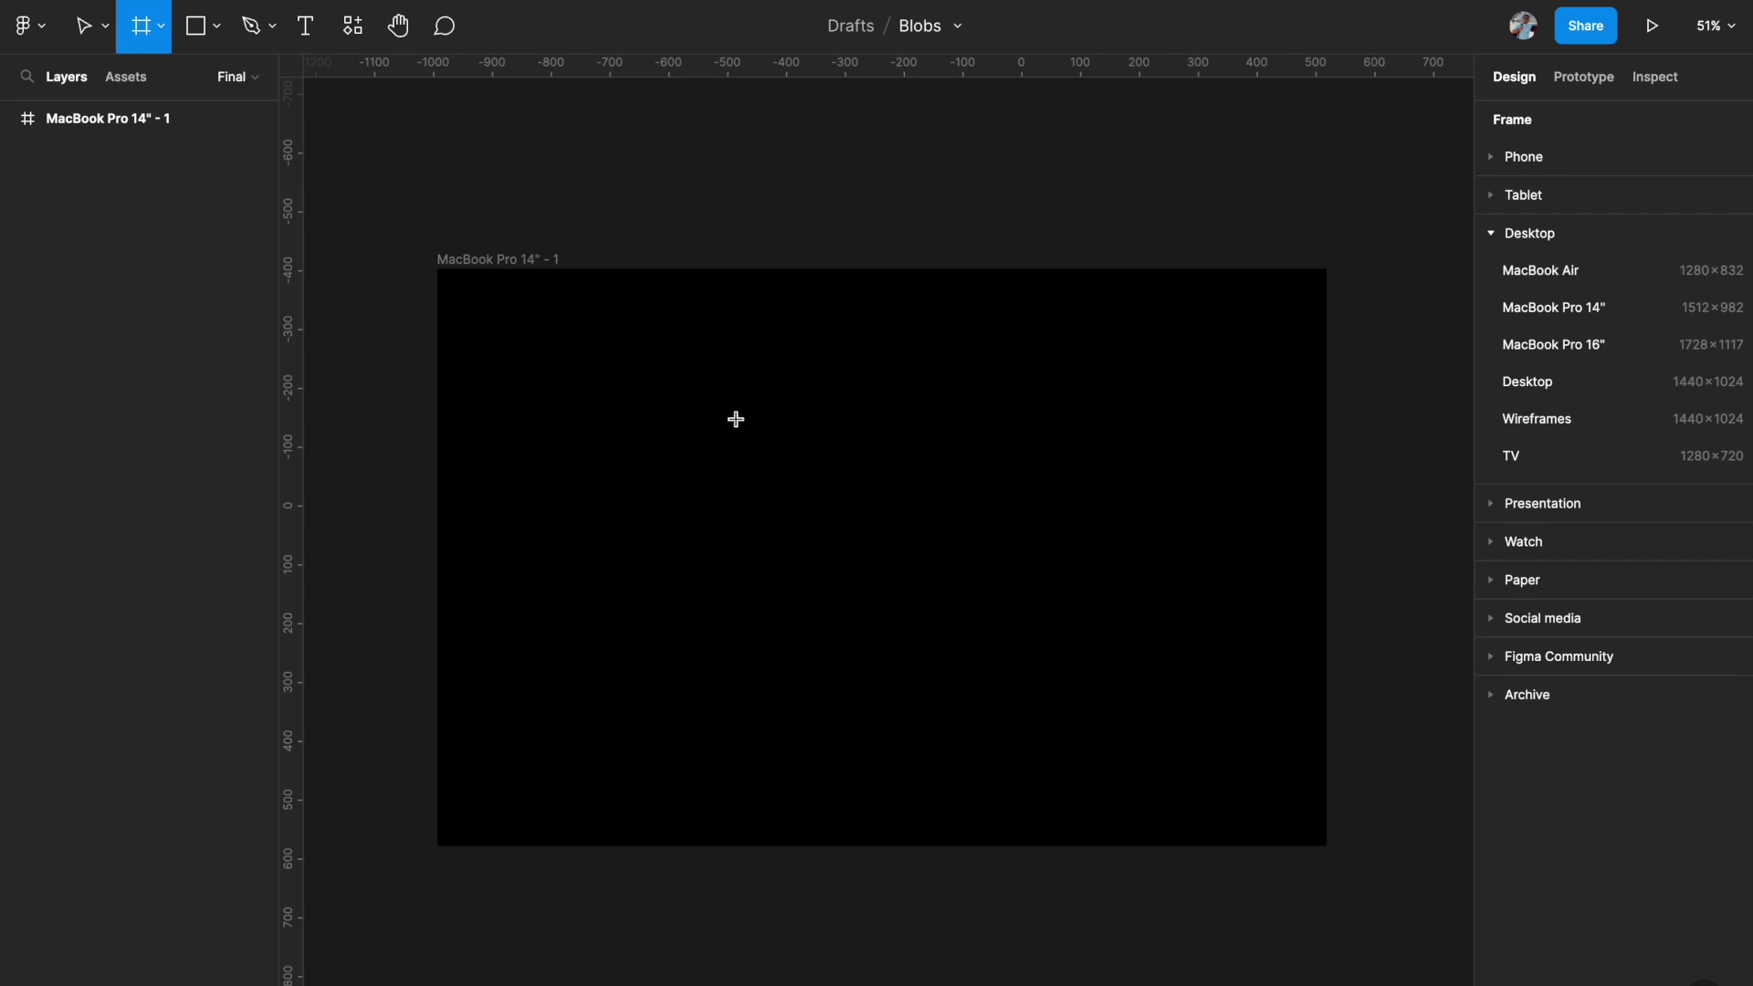
Draw a square frame inside the black frame and size it 600×600.
{"action": "left_click_drag", "start_coordinate": [699, 394], "coordinate": [1012, 667]}
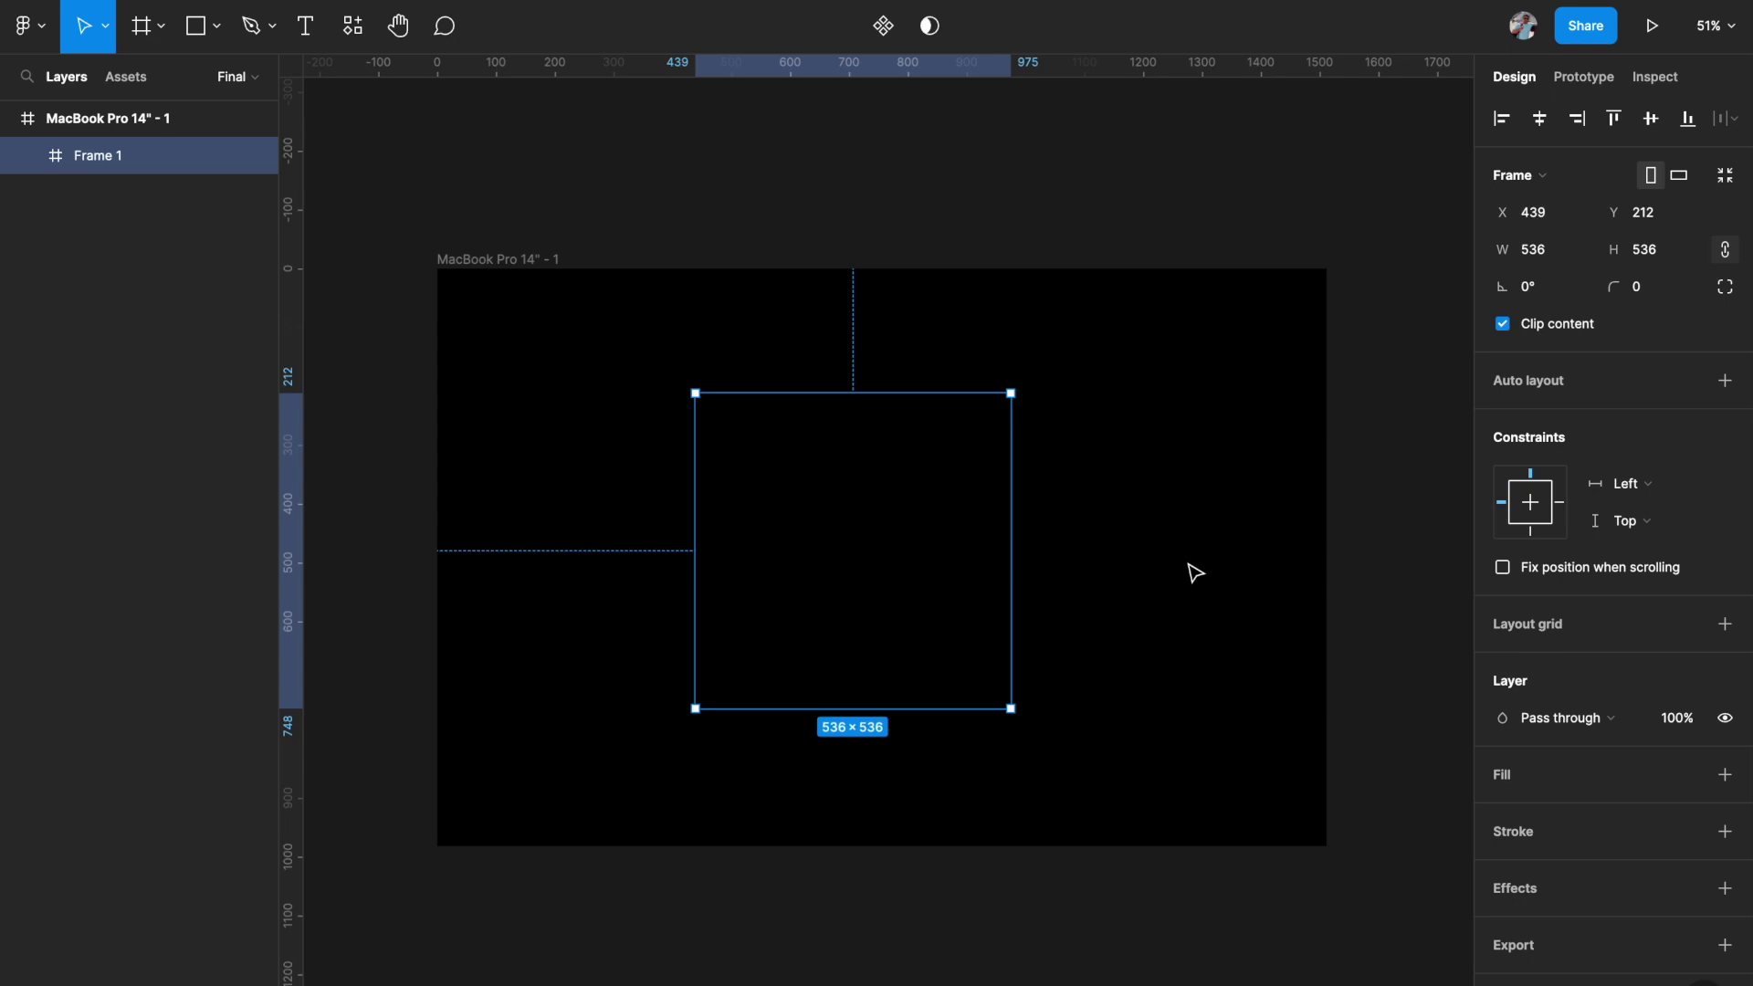
{"action": "left_click", "coordinate": [1560, 256]}
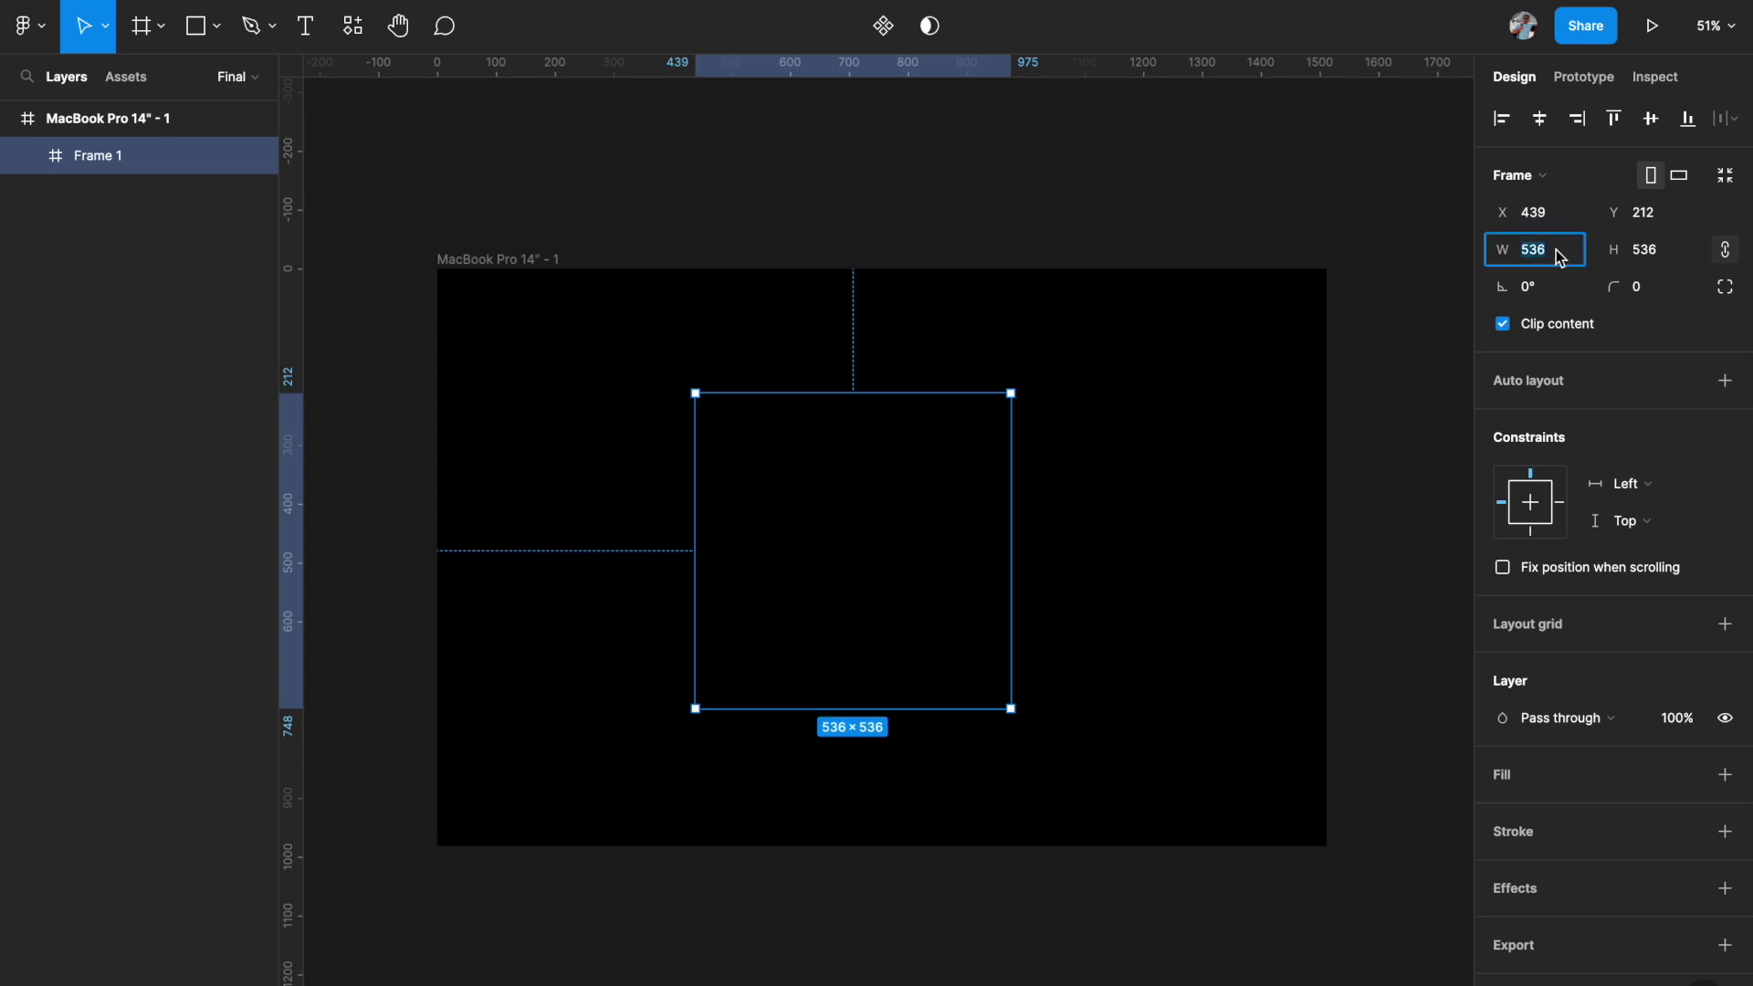
{"action": "type", "text": "600"}
{"action": "key", "text": "Return"}
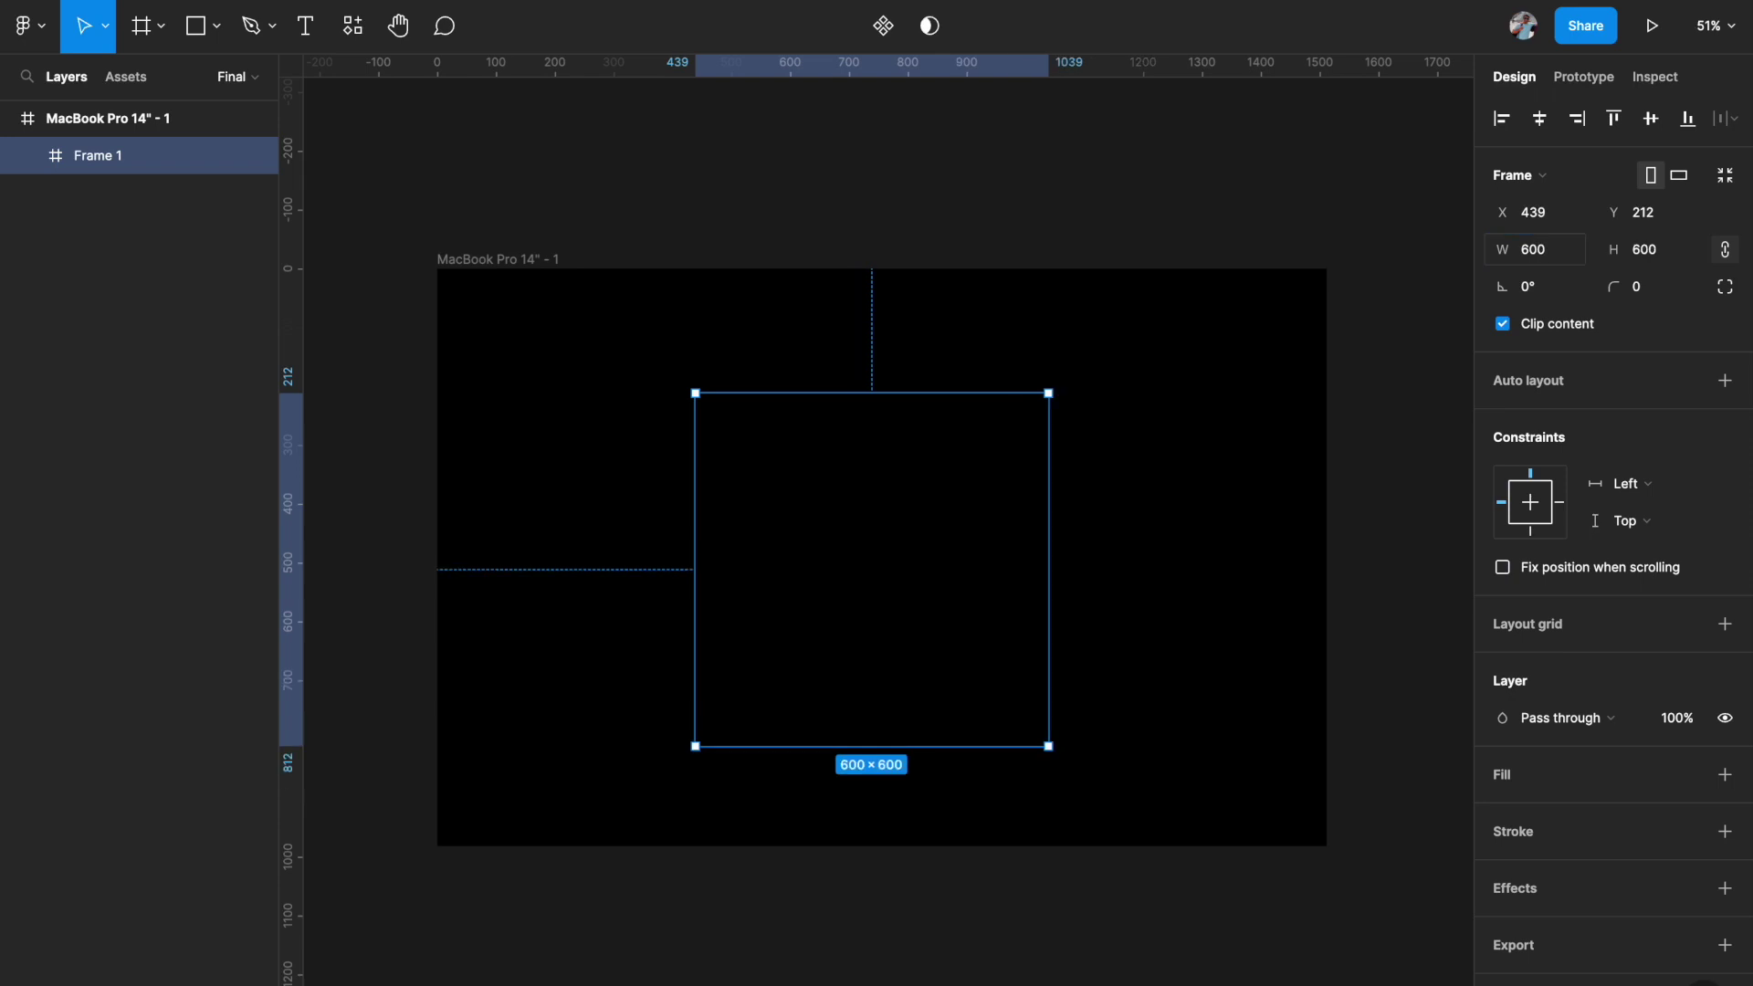
{"action": "scroll", "coordinate": [1120, 495], "scroll_direction": "down", "scroll_amount": 3}
{"action": "scroll", "coordinate": [1120, 495], "scroll_direction": "left", "scroll_amount": 3}
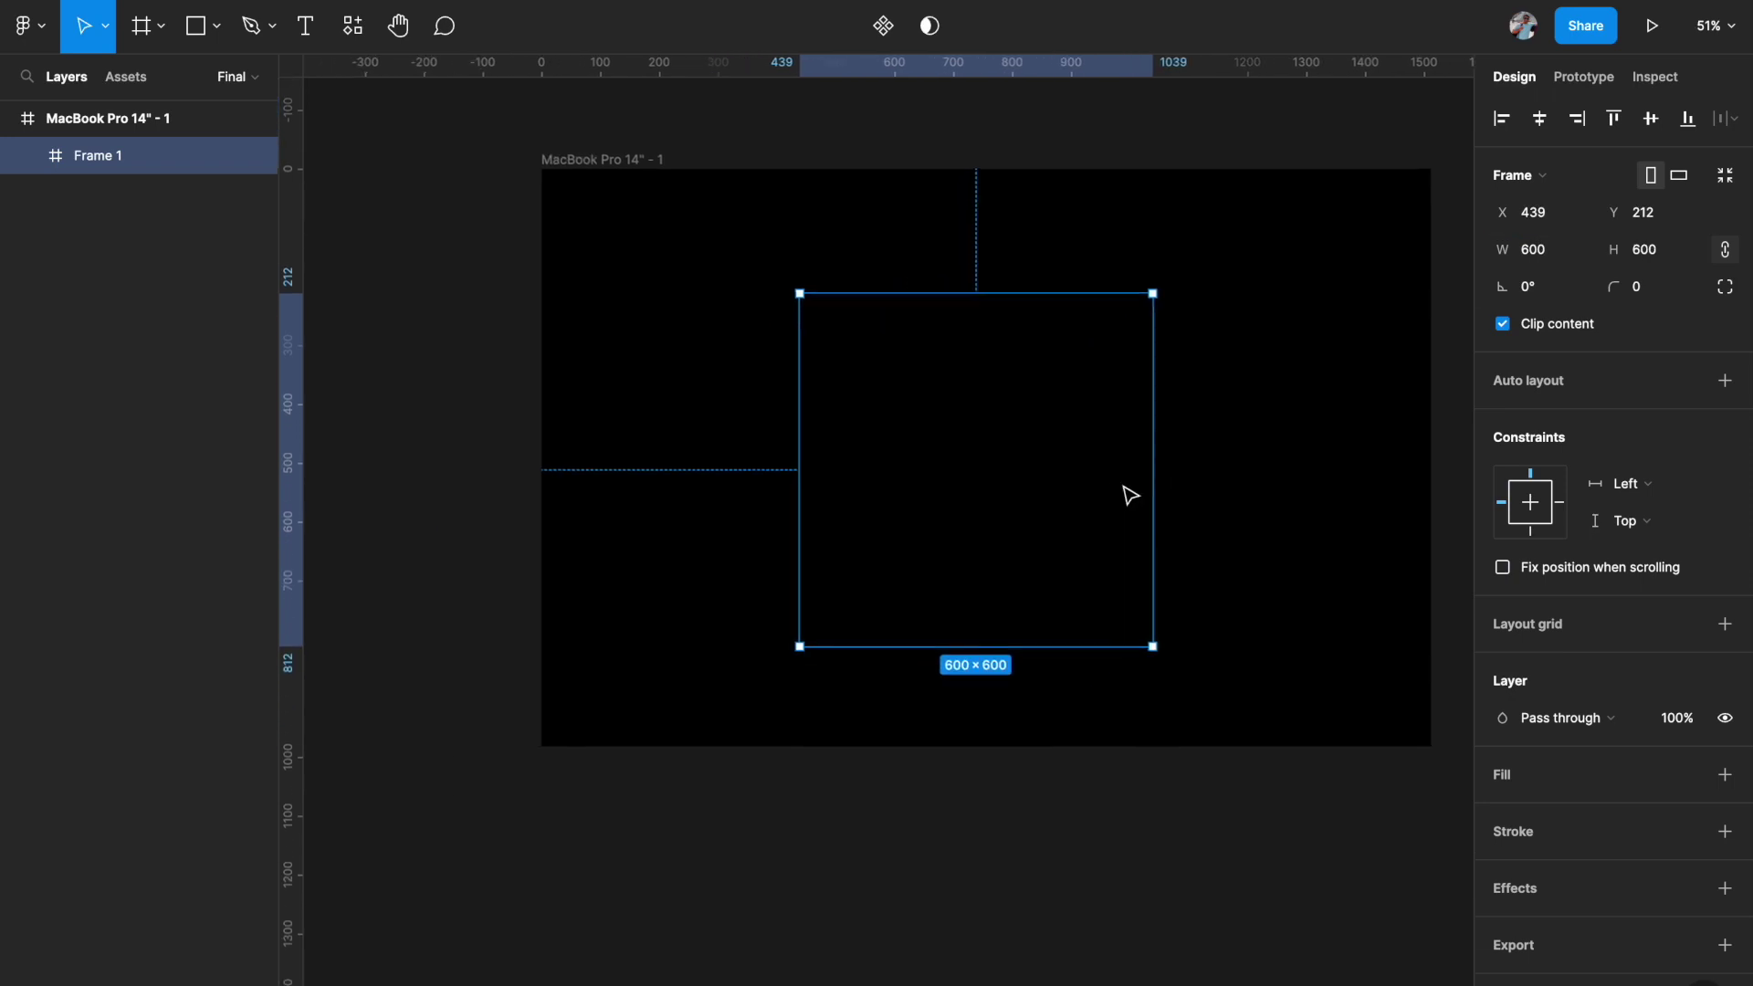
Give Frame 1 a white fill and move it out below the black frame.
{"action": "left_click", "coordinate": [1725, 775]}
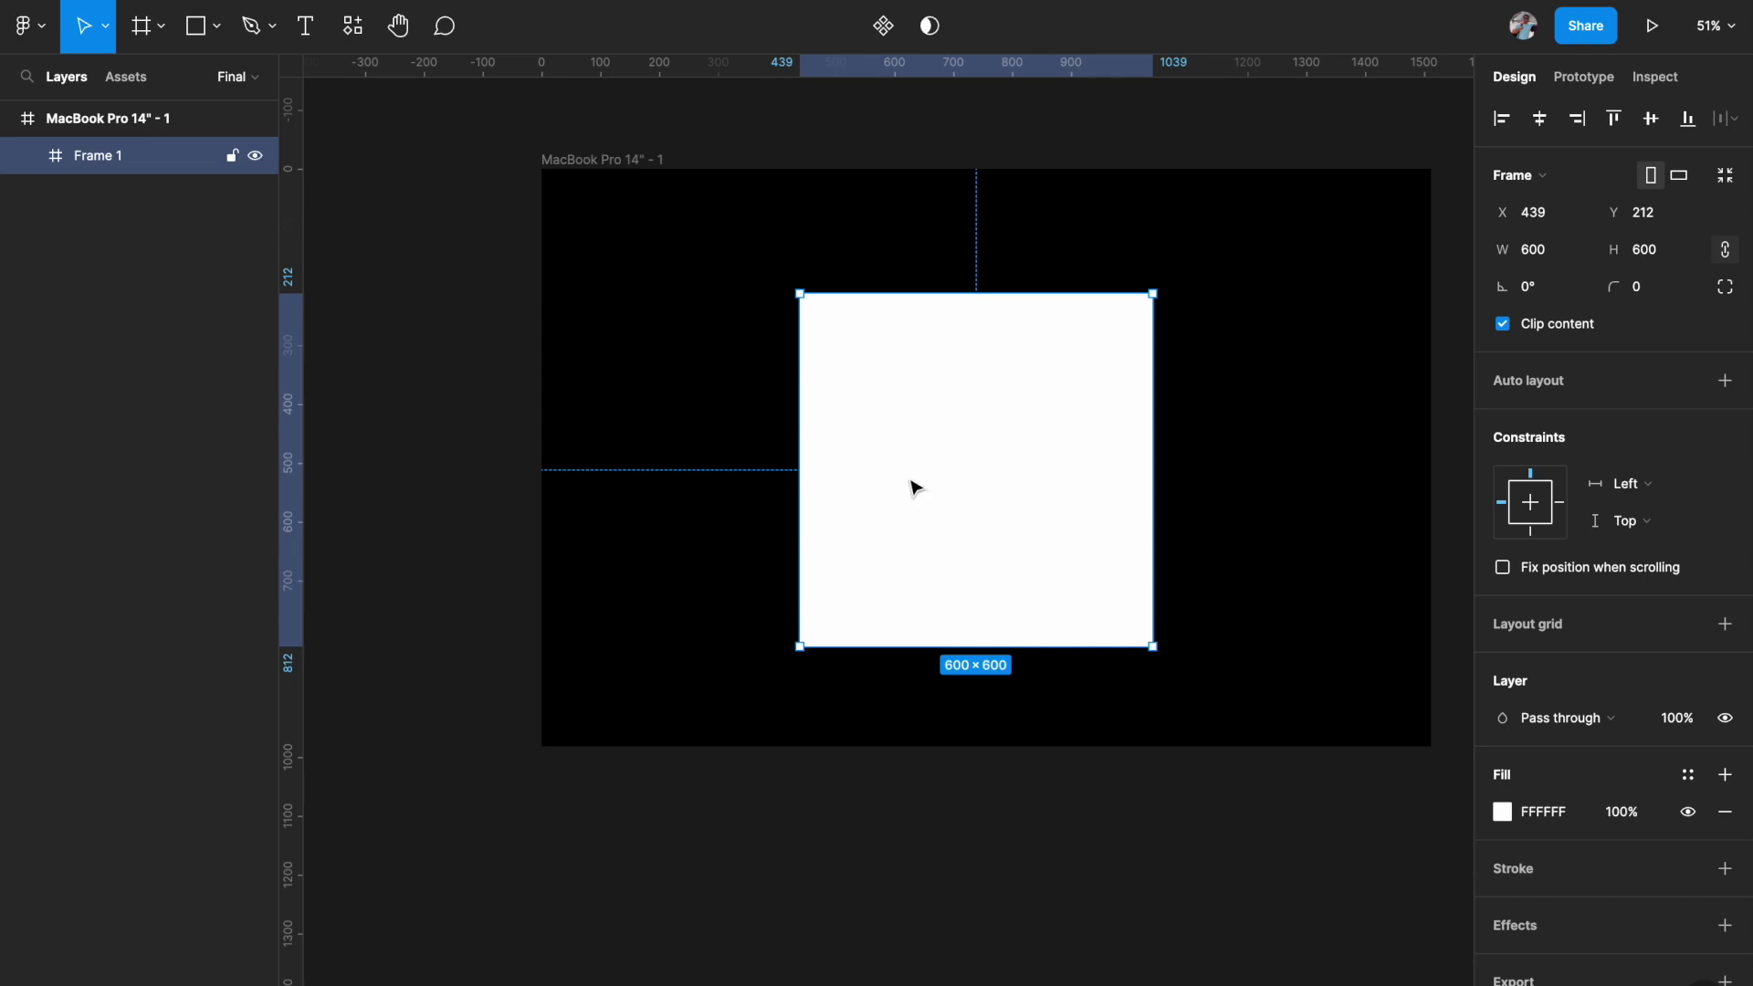
{"action": "scroll", "coordinate": [949, 482], "scroll_direction": "down", "scroll_amount": 3}
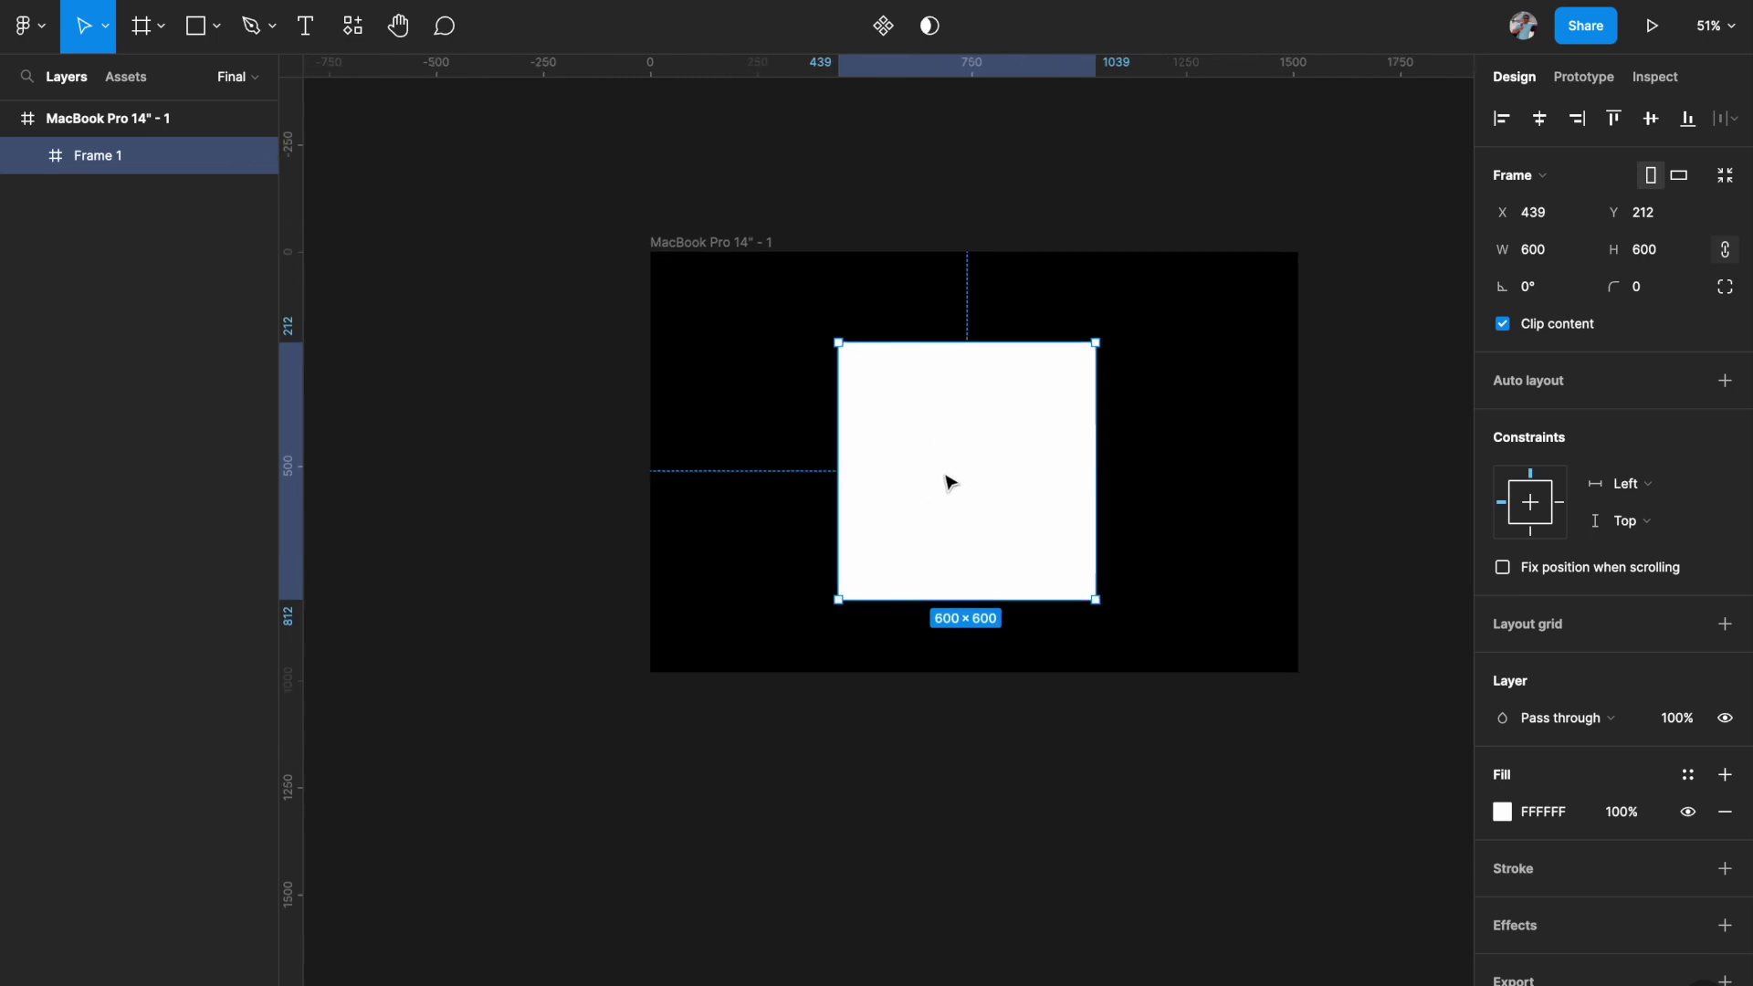
{"action": "left_click_drag", "start_coordinate": [887, 355], "coordinate": [688, 700]}
{"action": "scroll", "coordinate": [681, 791], "scroll_direction": "down", "scroll_amount": 3}
{"action": "scroll", "coordinate": [694, 694], "scroll_direction": "up", "scroll_amount": 3}
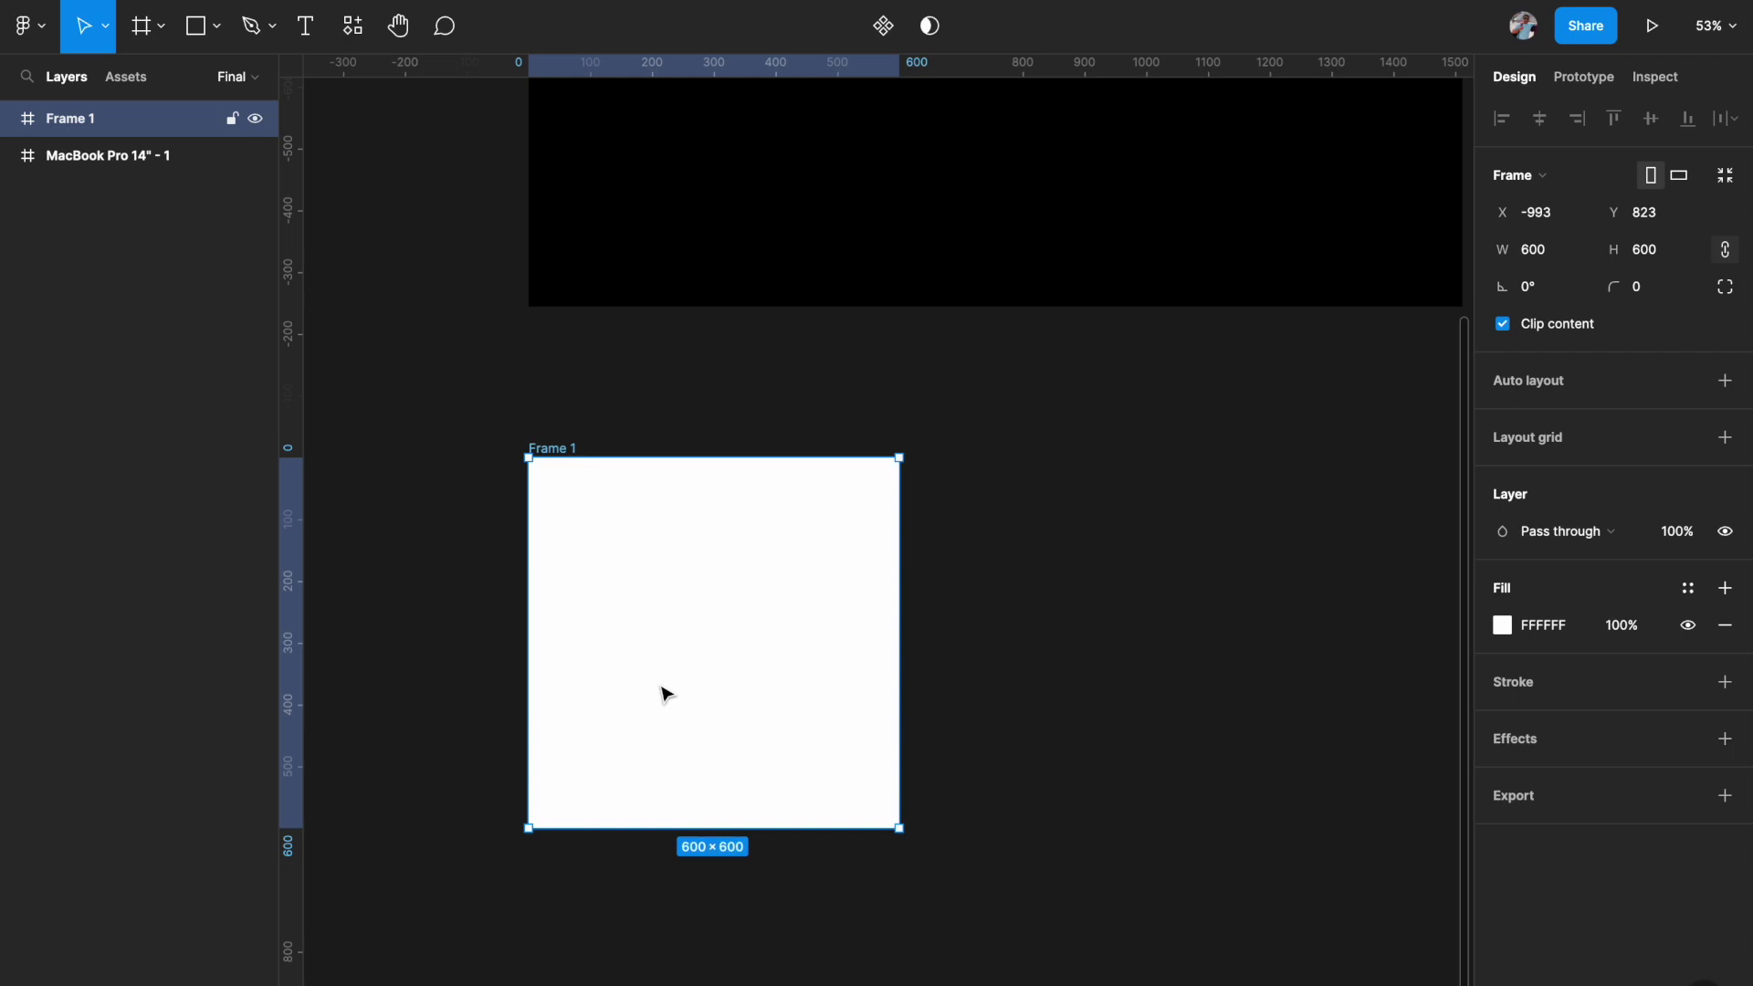
{"action": "scroll", "coordinate": [665, 694], "scroll_direction": "down", "scroll_amount": 3}
{"action": "left_click", "coordinate": [1068, 551]}
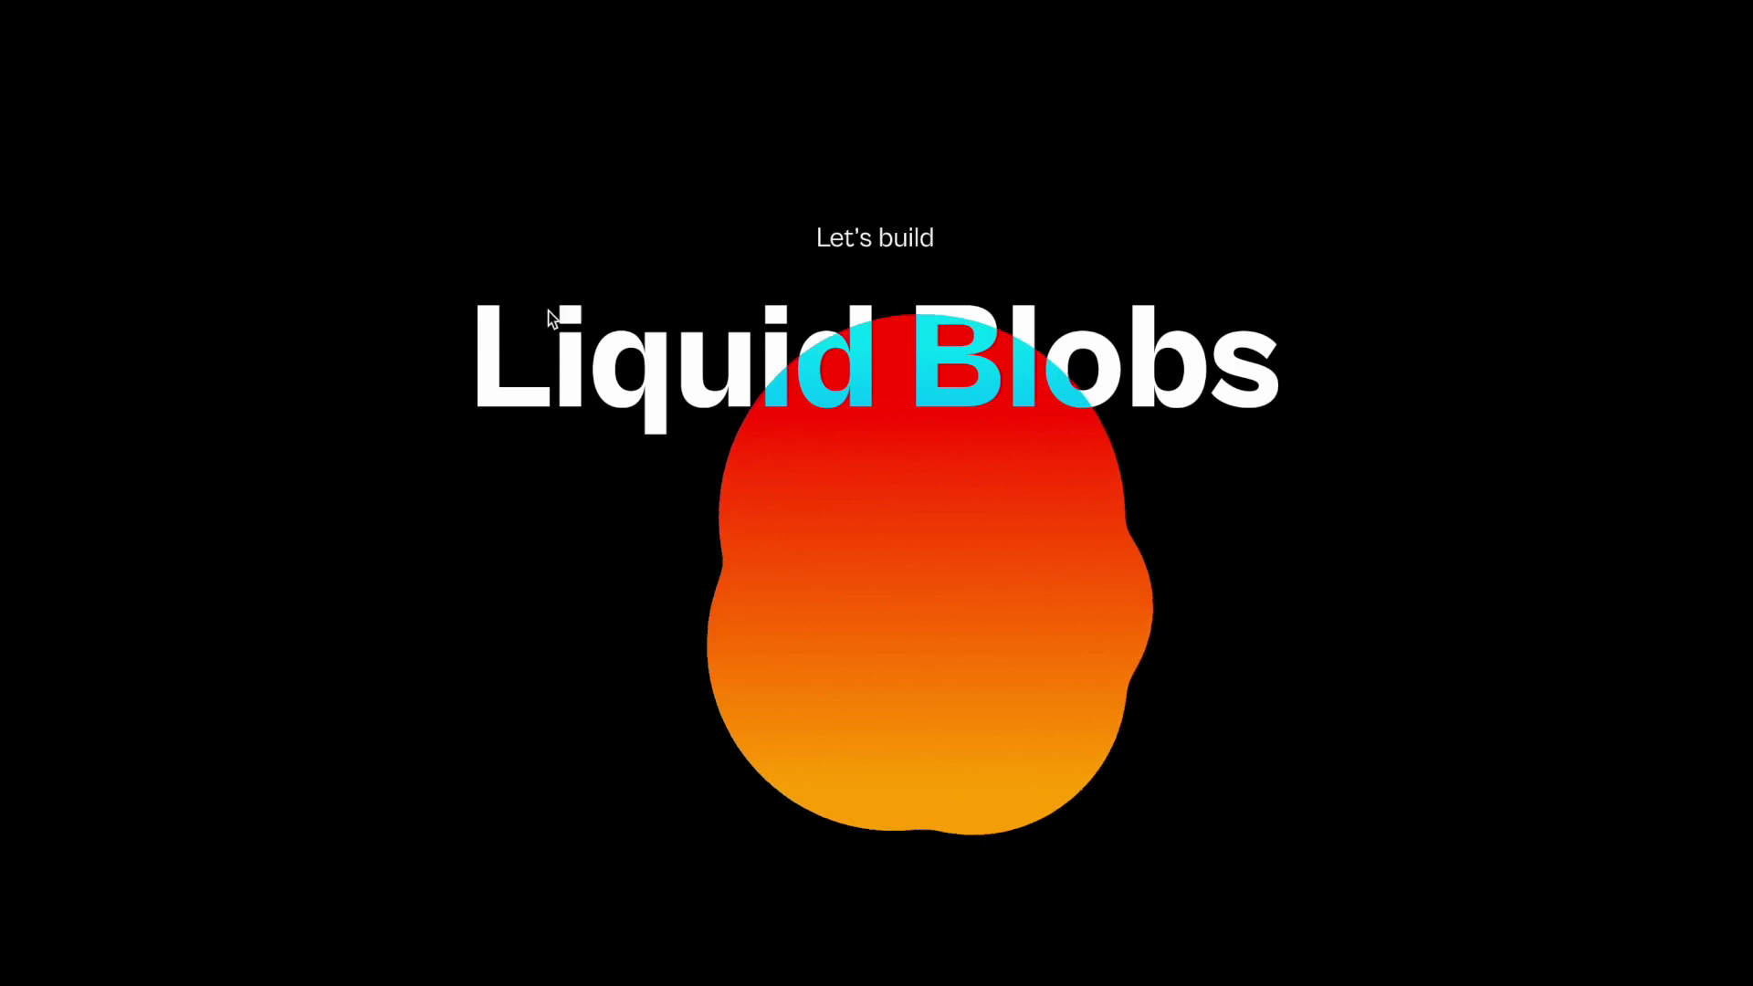
{"action": "mouse_move", "coordinate": [192, 4]}
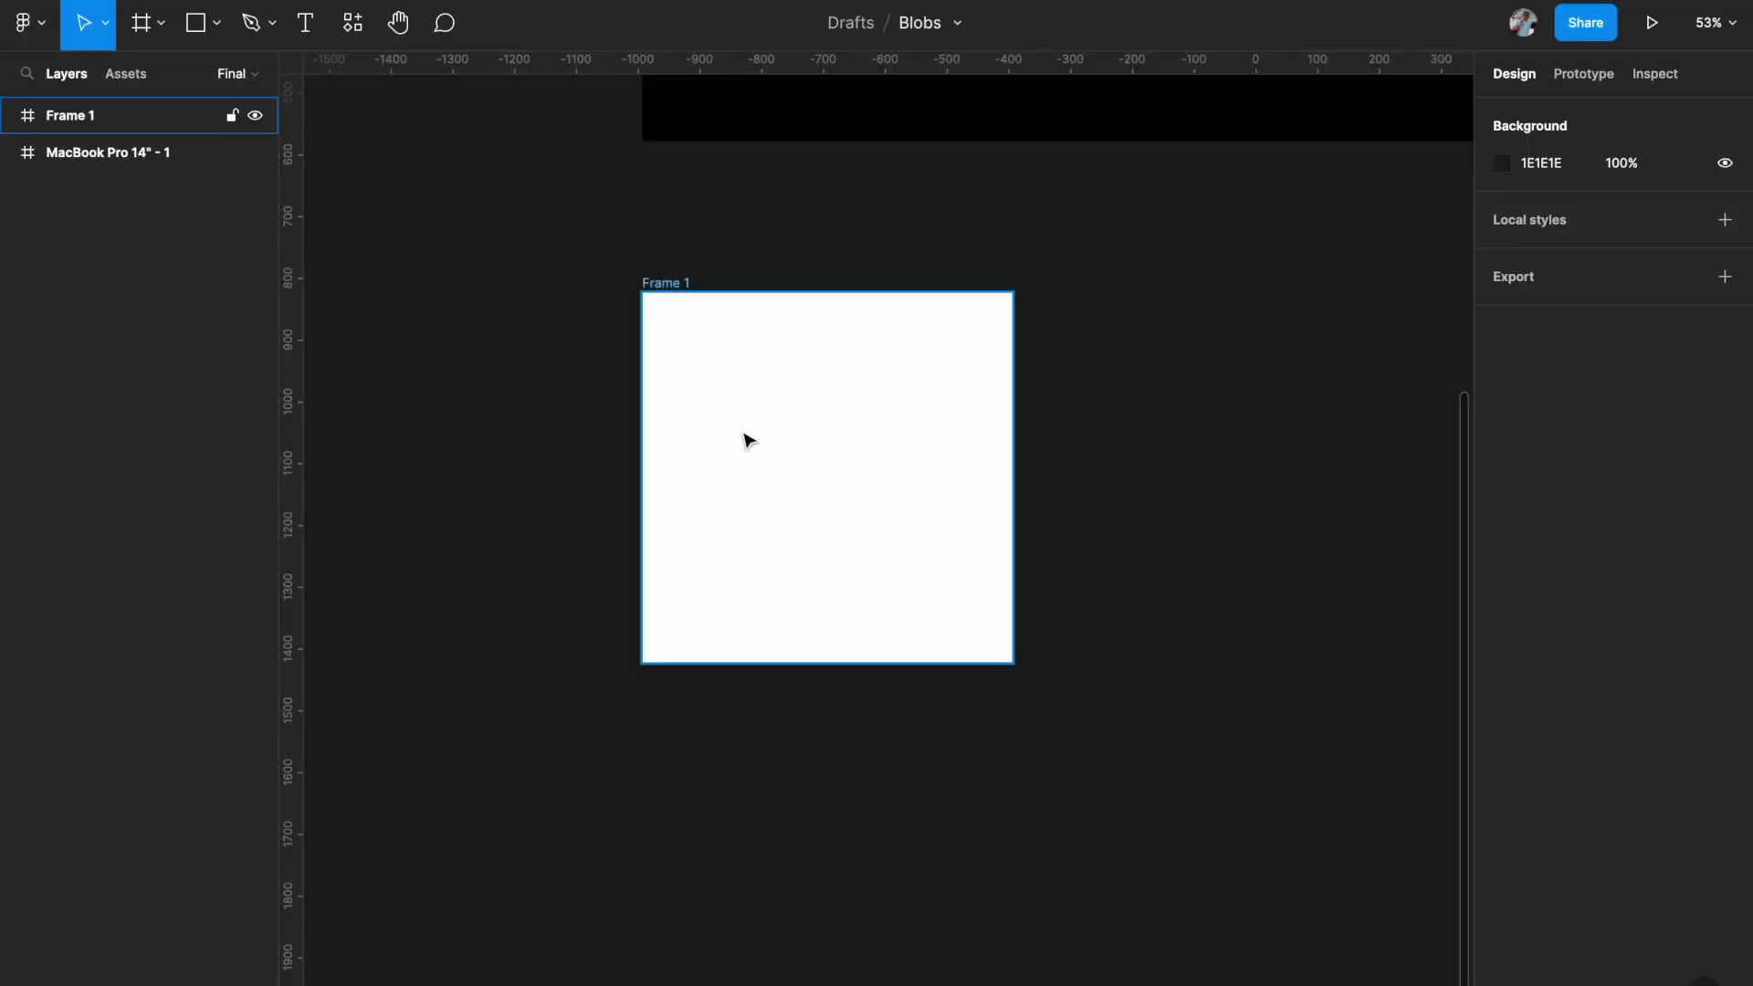
Draw a circle near Frame 1's top-left and enlarge it to 244×242.
{"action": "key", "text": "o"}
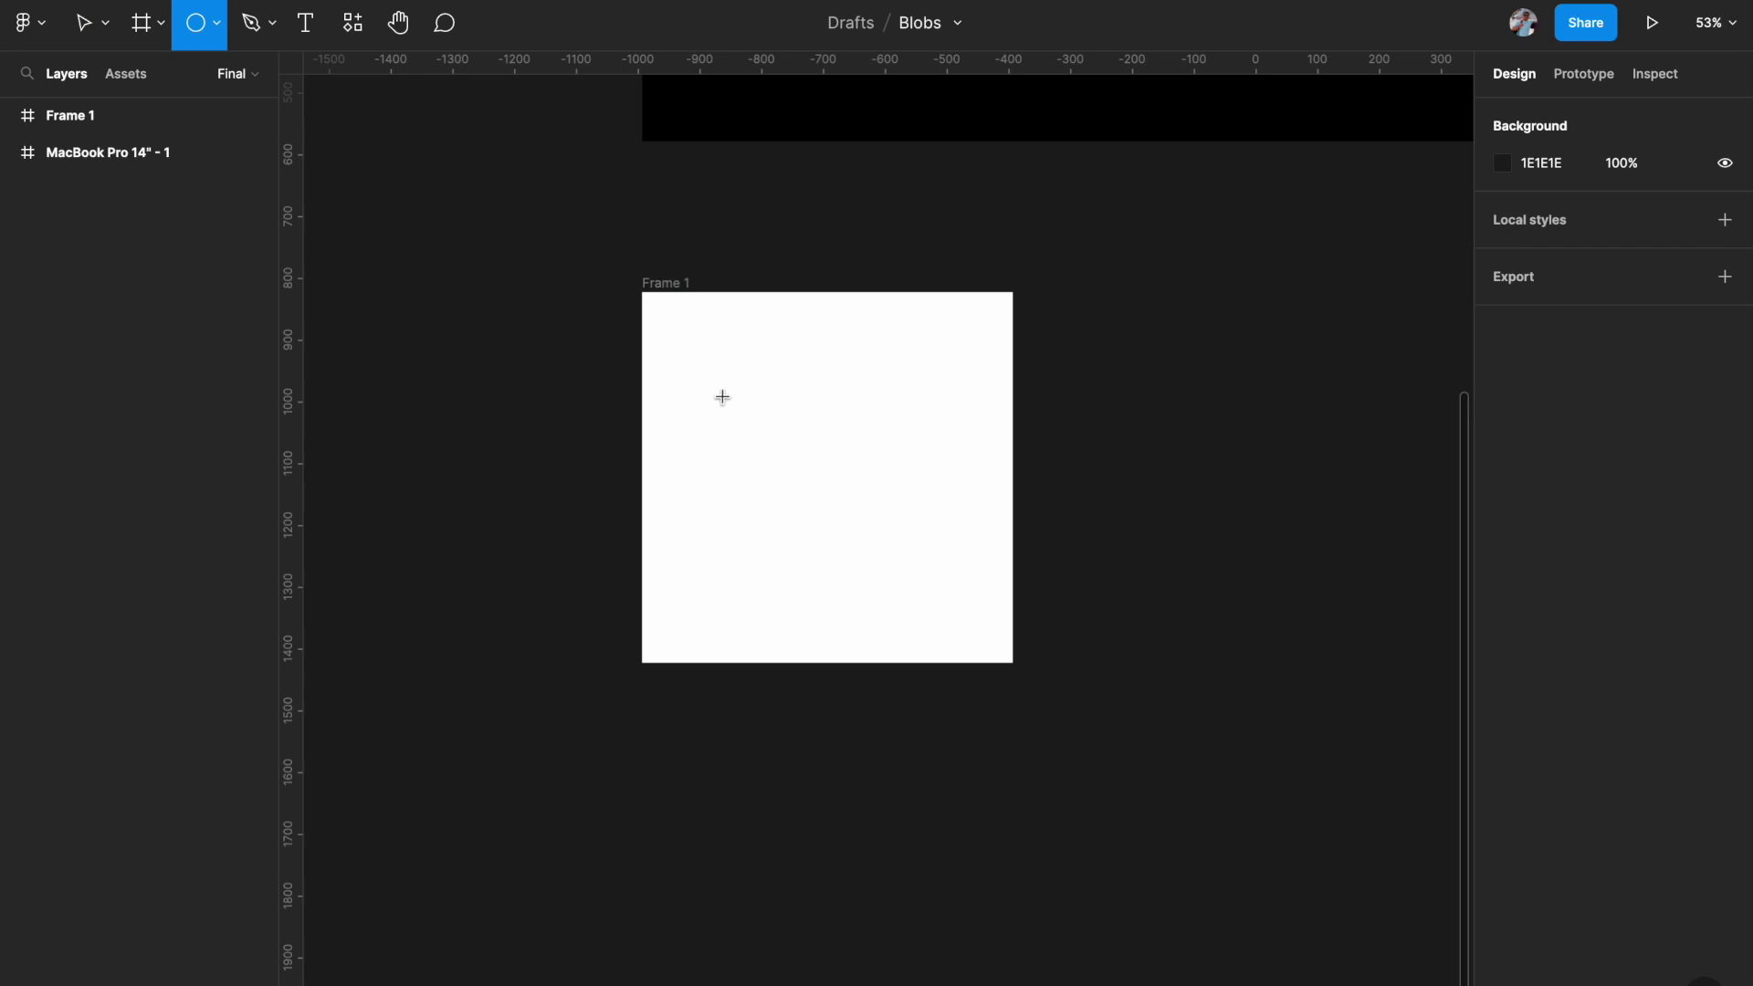
{"action": "left_click_drag", "start_coordinate": [722, 392], "coordinate": [856, 527]}
{"action": "left_click_drag", "start_coordinate": [786, 481], "coordinate": [765, 425]}
{"action": "scroll", "coordinate": [766, 425], "scroll_direction": "up", "scroll_amount": 2}
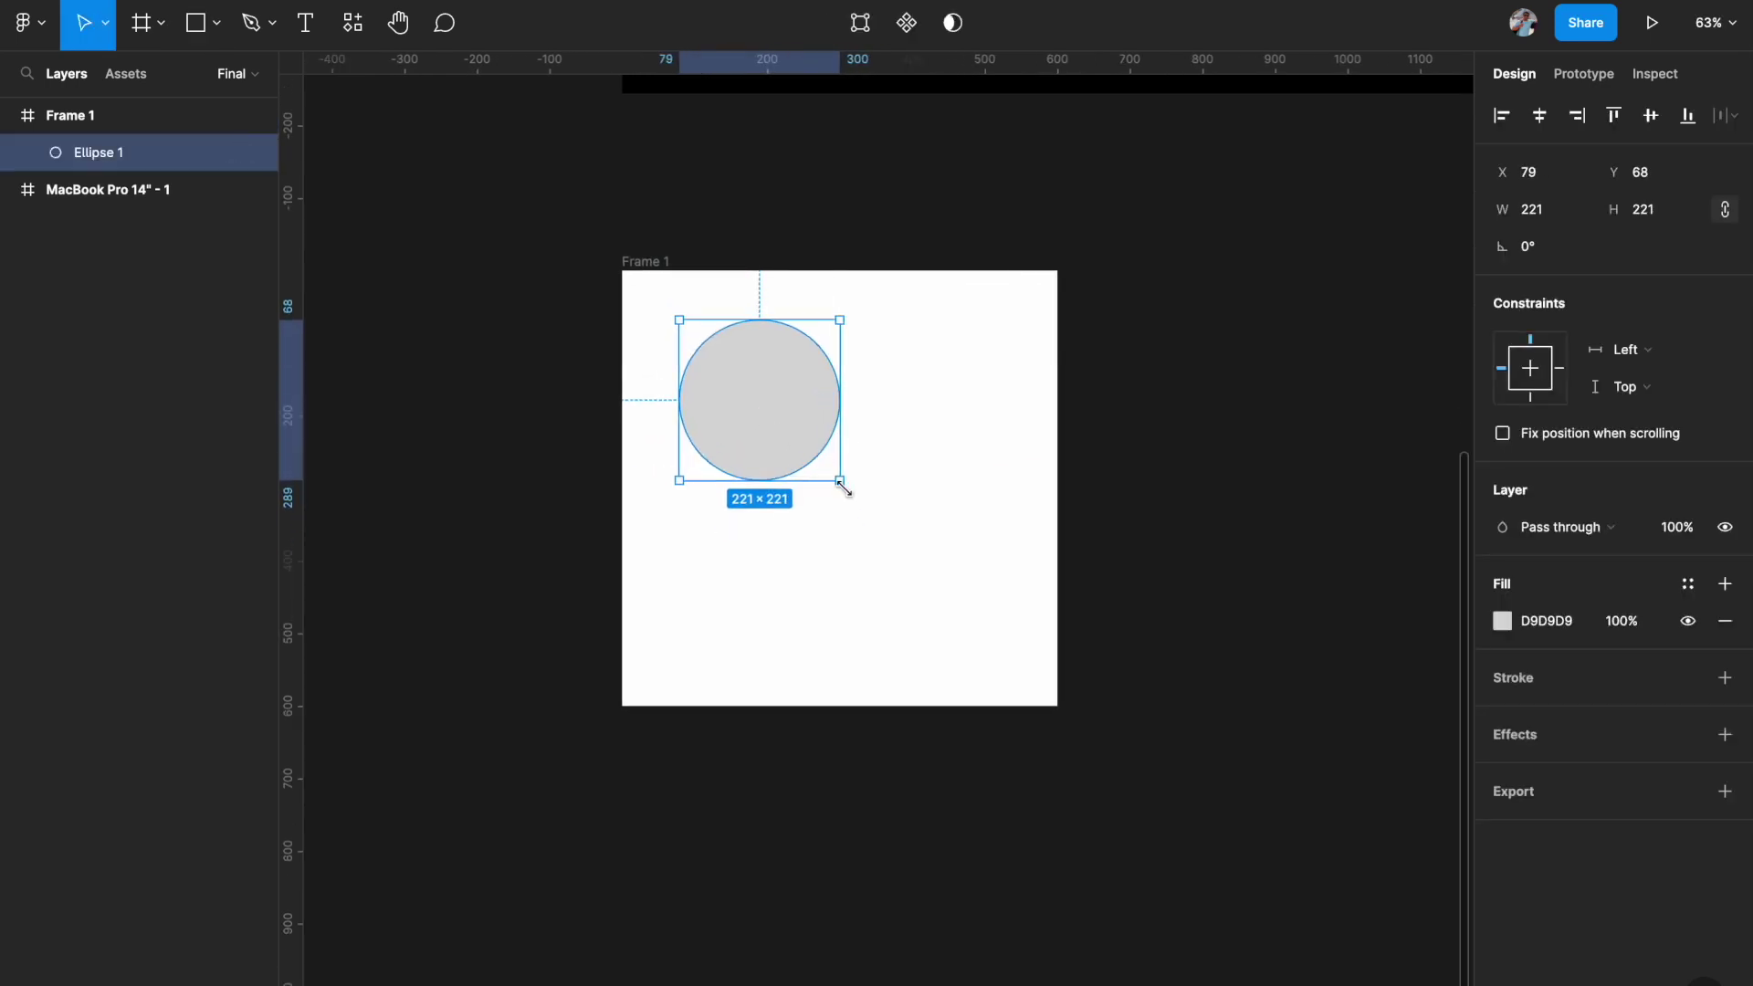
{"action": "left_click_drag", "start_coordinate": [842, 483], "coordinate": [858, 497]}
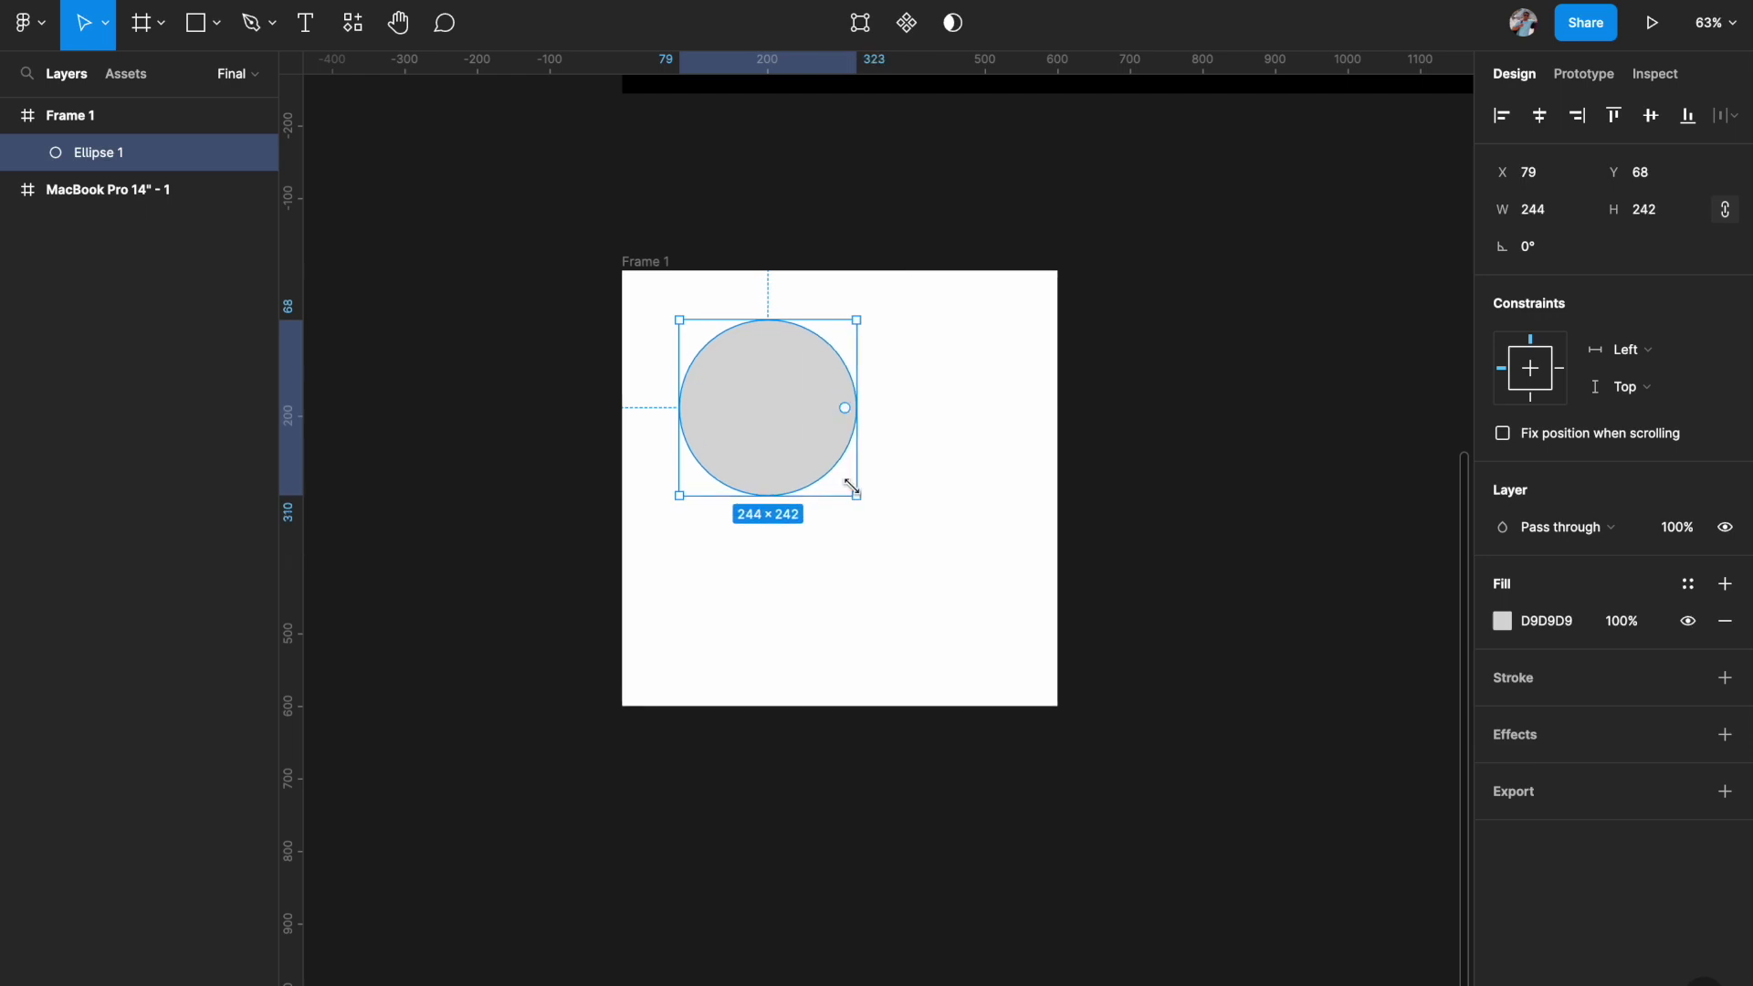
Duplicate the circle into six overlapping circles, shrinking one to 135×134.
{"action": "left_click_drag", "start_coordinate": [814, 415], "coordinate": [917, 425]}
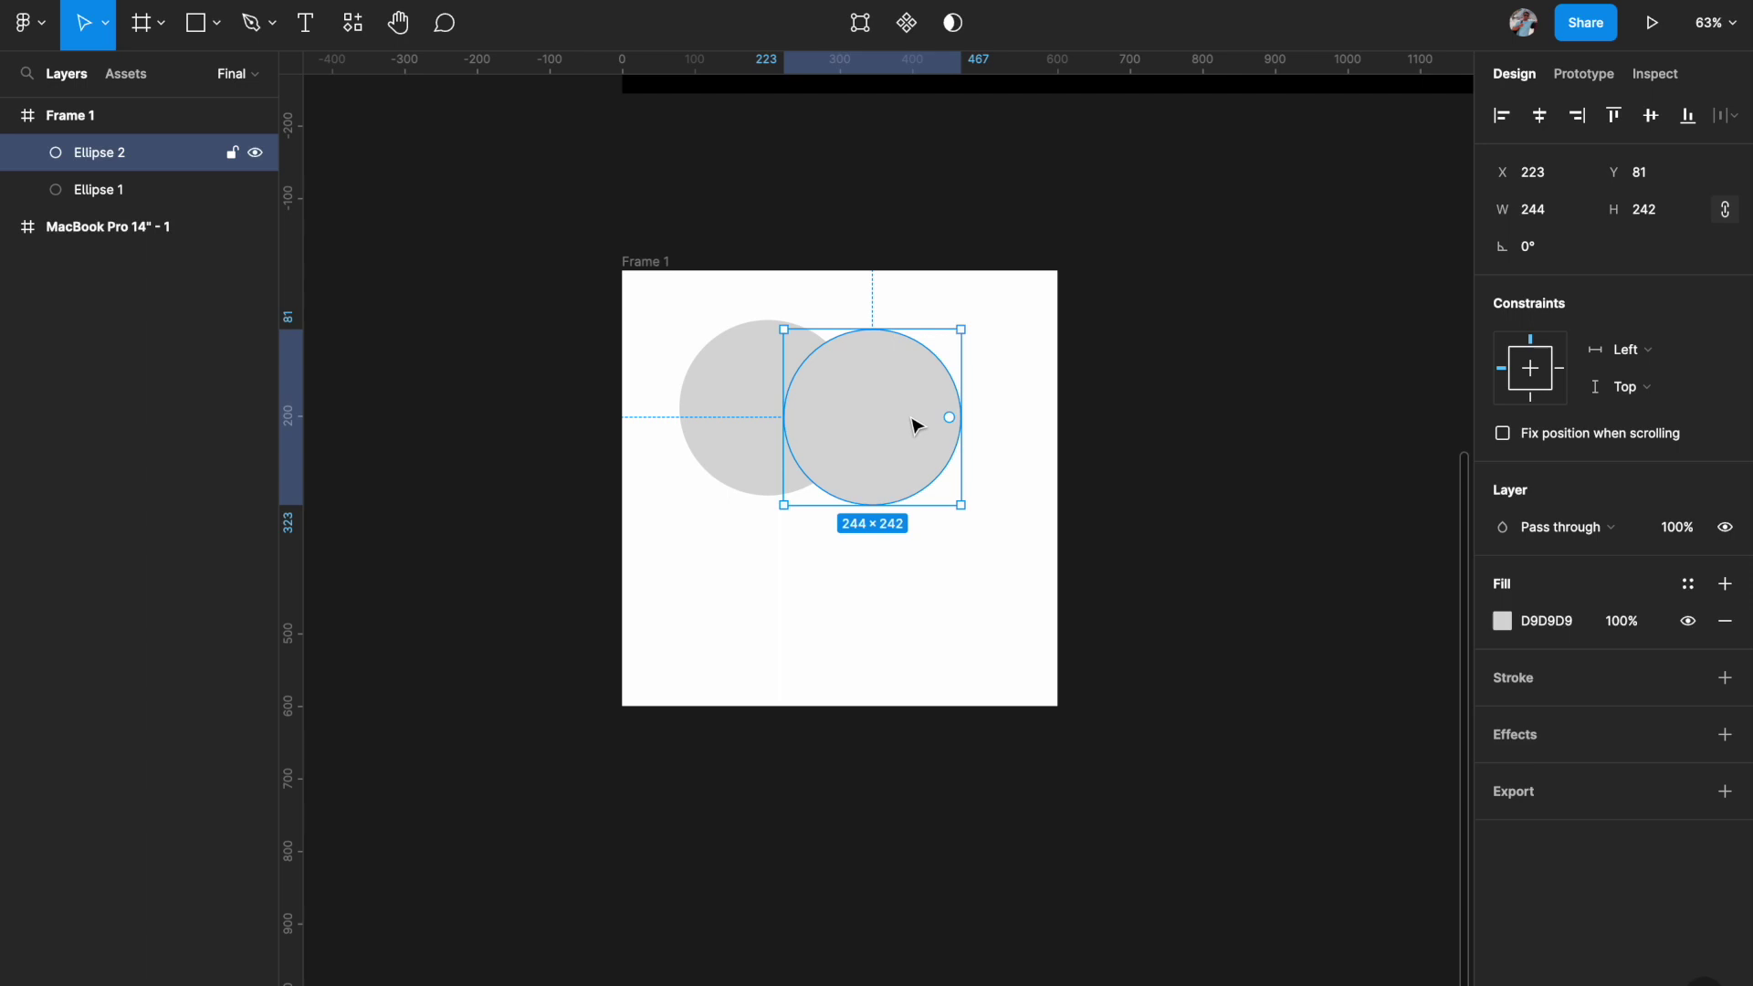
{"action": "left_click_drag", "start_coordinate": [961, 326], "coordinate": [880, 405]}
{"action": "left_click_drag", "start_coordinate": [841, 467], "coordinate": [875, 607]}
{"action": "left_click_drag", "start_coordinate": [810, 539], "coordinate": [928, 503]}
{"action": "left_click", "coordinate": [797, 564]}
{"action": "left_click_drag", "start_coordinate": [797, 581], "coordinate": [753, 577]}
Move the whole six-circle cluster to the centre of Frame 1.
{"action": "left_click", "coordinate": [520, 610]}
{"action": "left_click_drag", "start_coordinate": [675, 311], "coordinate": [1014, 633]}
{"action": "left_click_drag", "start_coordinate": [923, 501], "coordinate": [925, 522]}
{"action": "left_click", "coordinate": [1173, 466]}
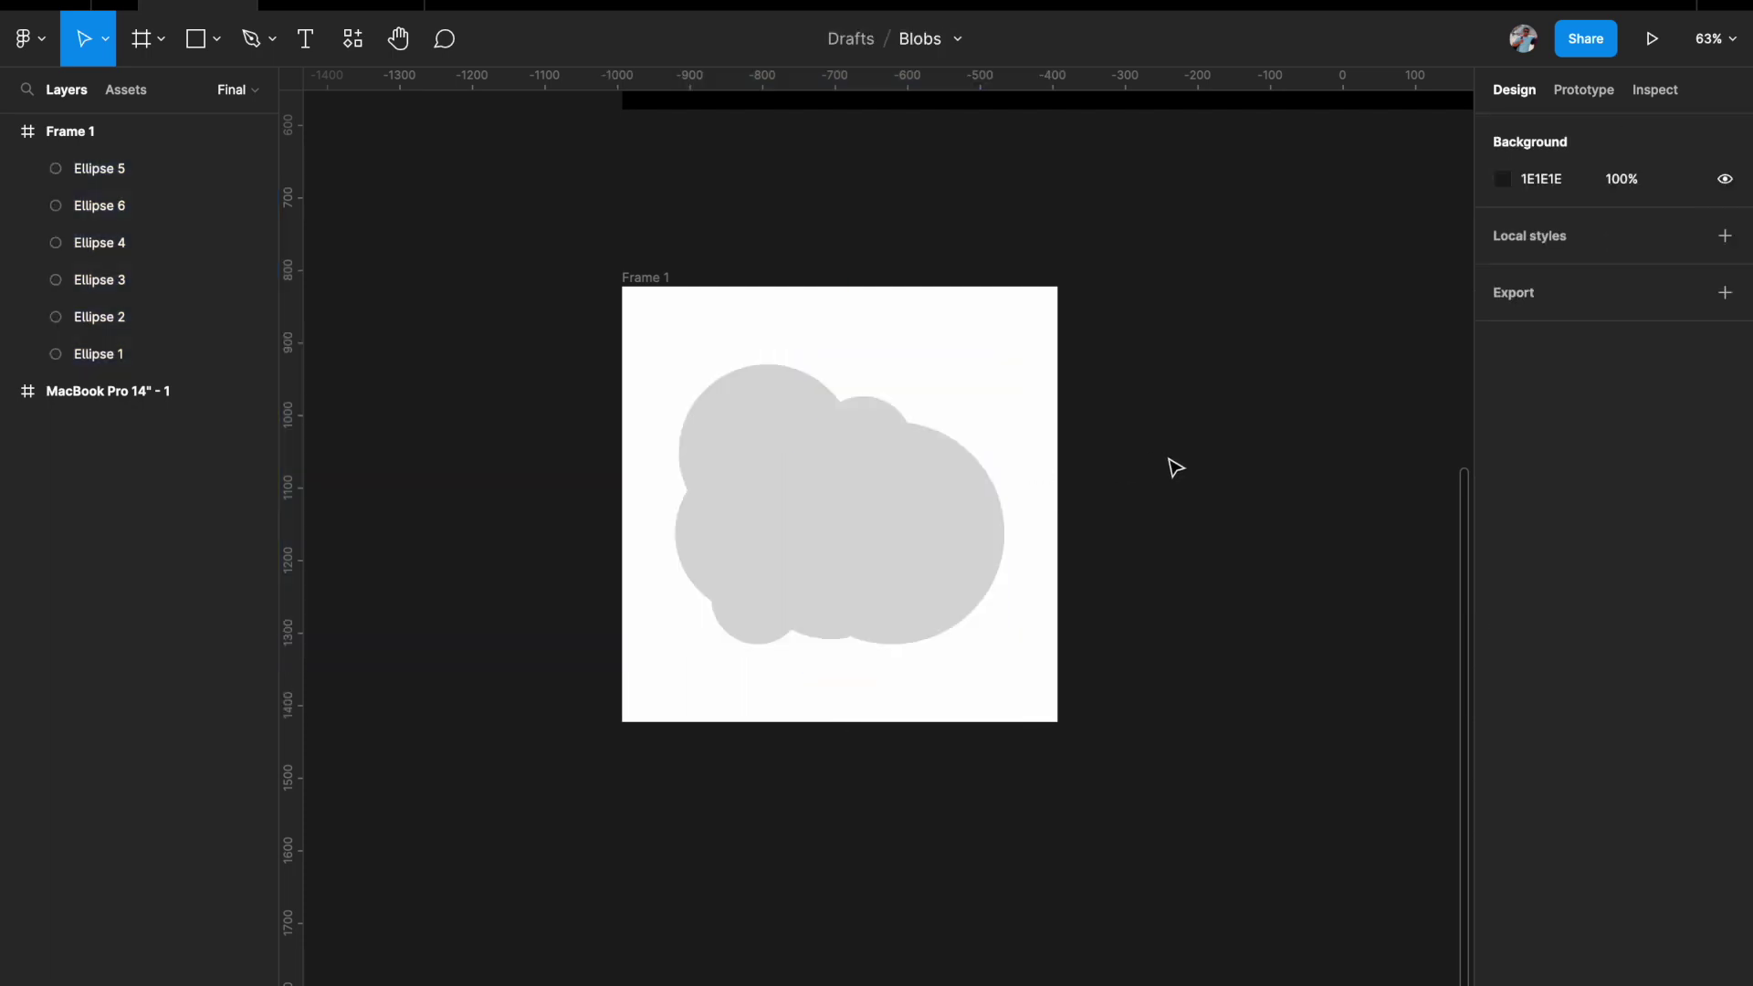
{"action": "scroll", "coordinate": [1175, 467], "scroll_direction": "right", "scroll_amount": 2}
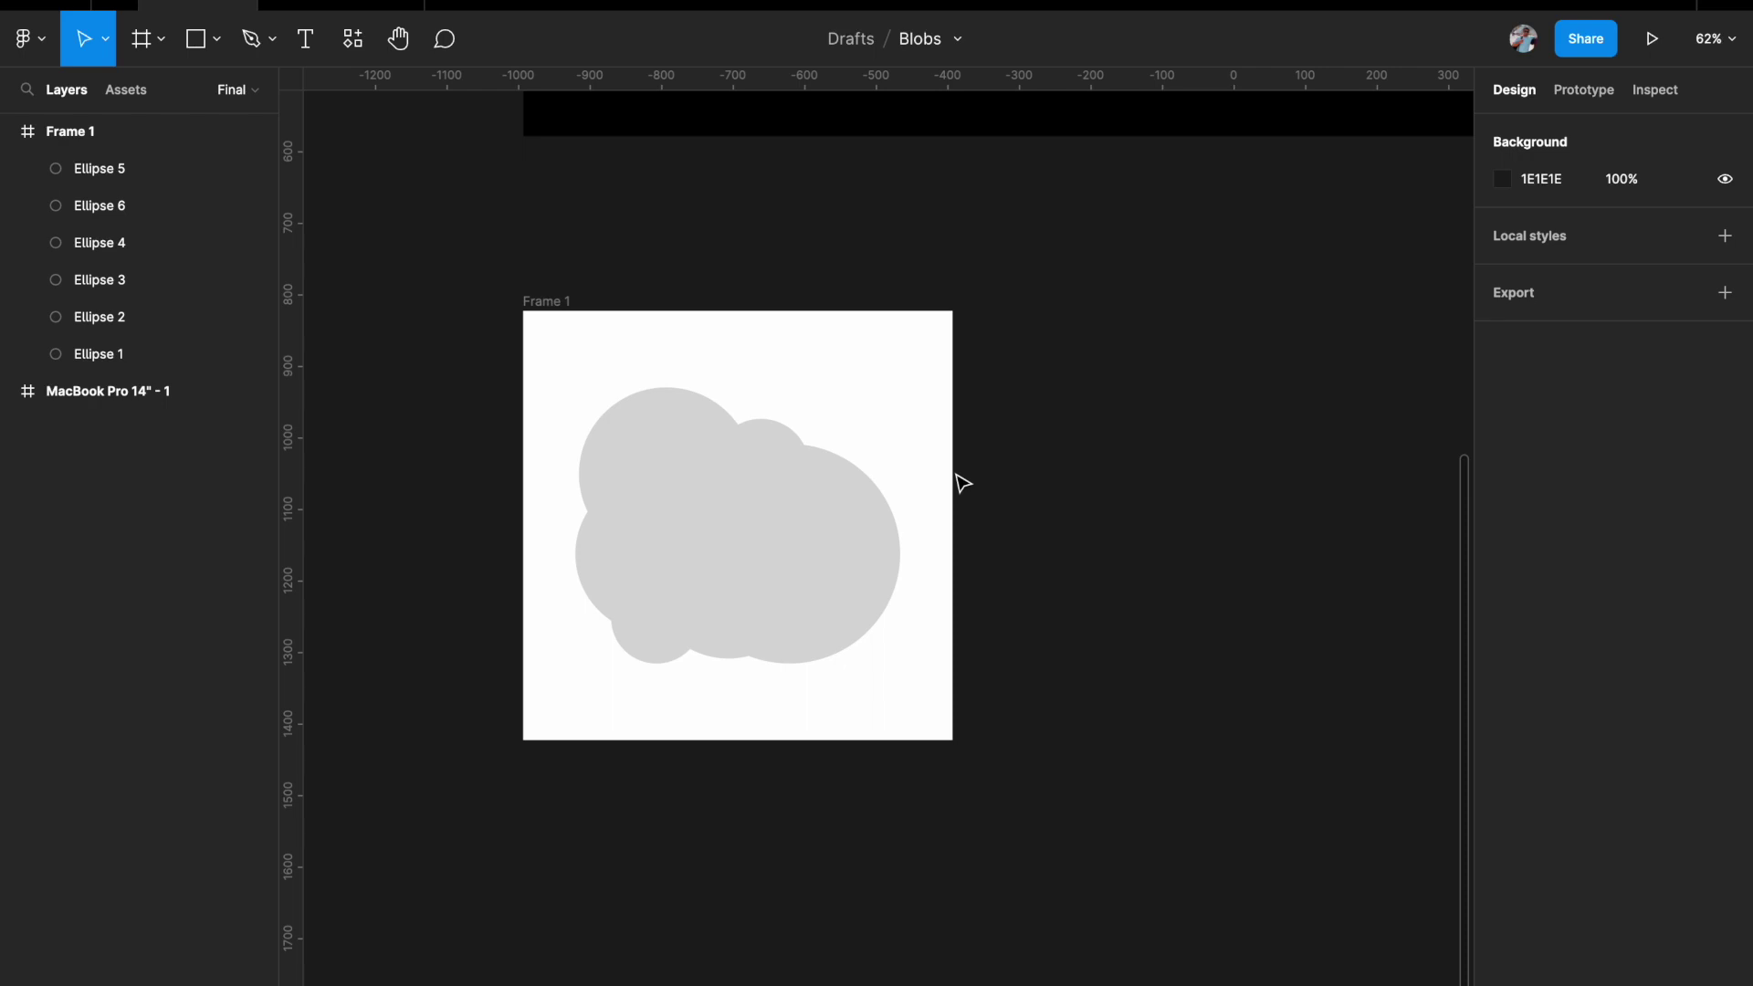
{"action": "scroll", "coordinate": [961, 482], "scroll_direction": "down", "scroll_amount": 3}
Duplicate Frame 1 as Frame 2 and place it to the right.
{"action": "left_click", "coordinate": [724, 488]}
{"action": "left_click", "coordinate": [902, 486]}
{"action": "left_click", "coordinate": [564, 309]}
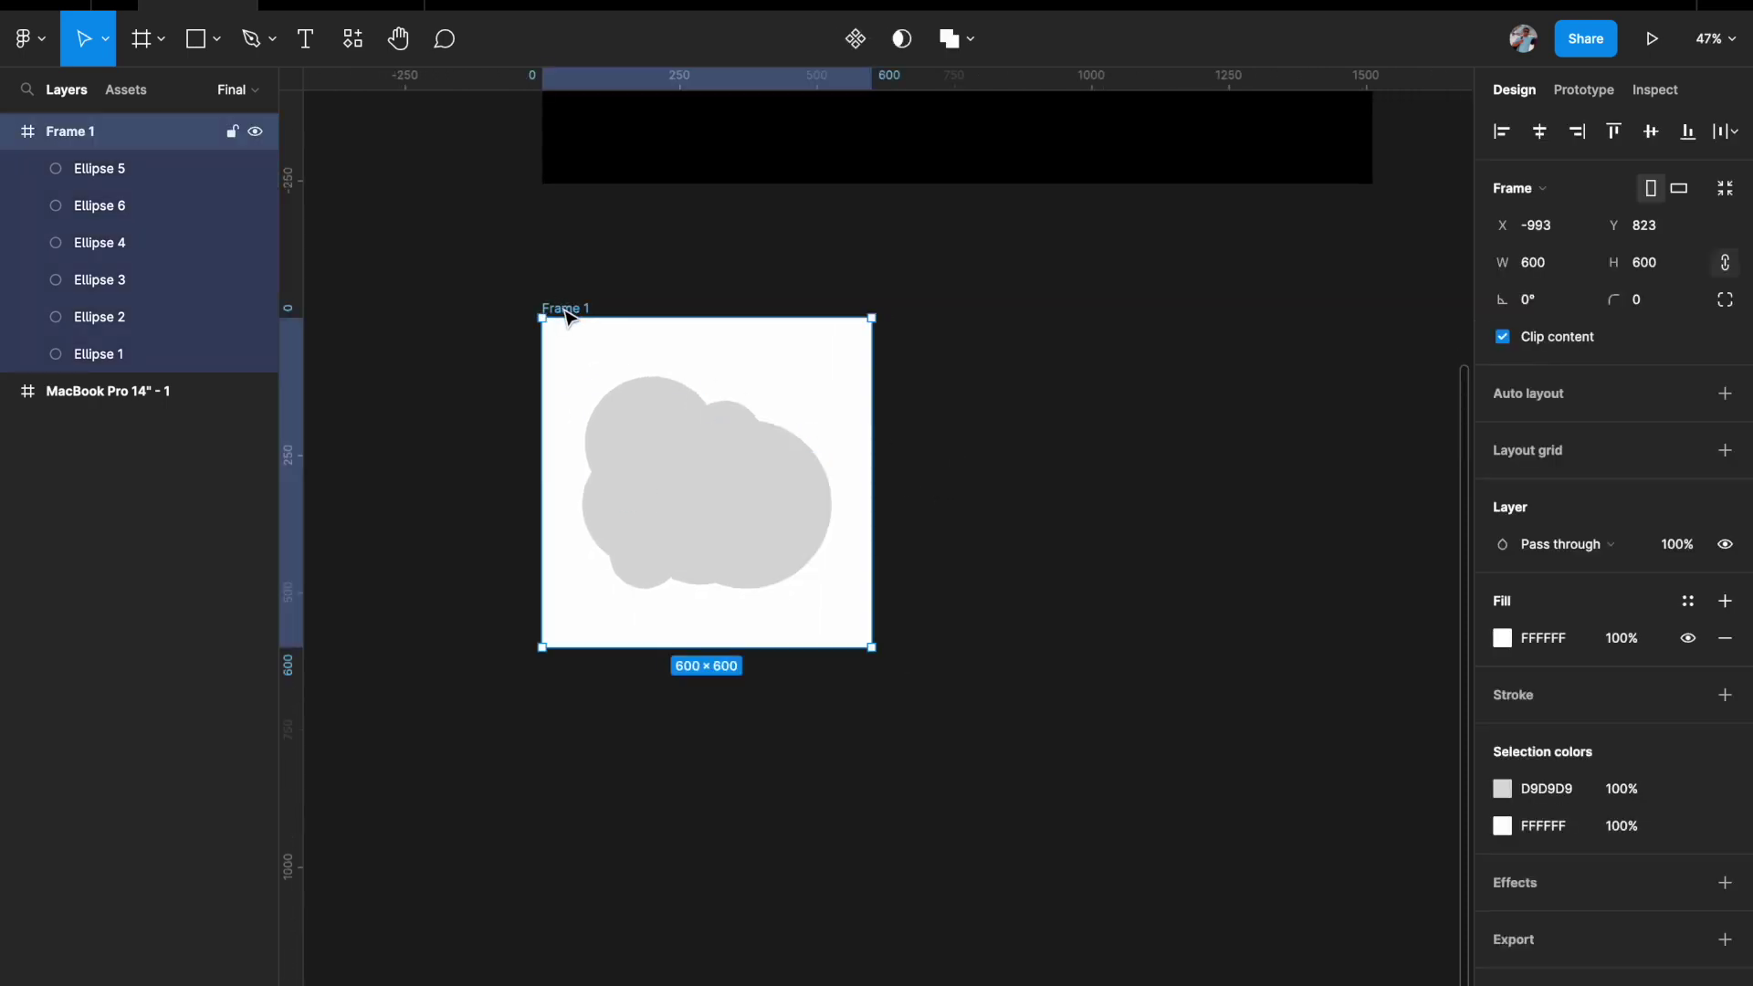
{"action": "left_click_drag", "start_coordinate": [587, 348], "coordinate": [998, 393]}
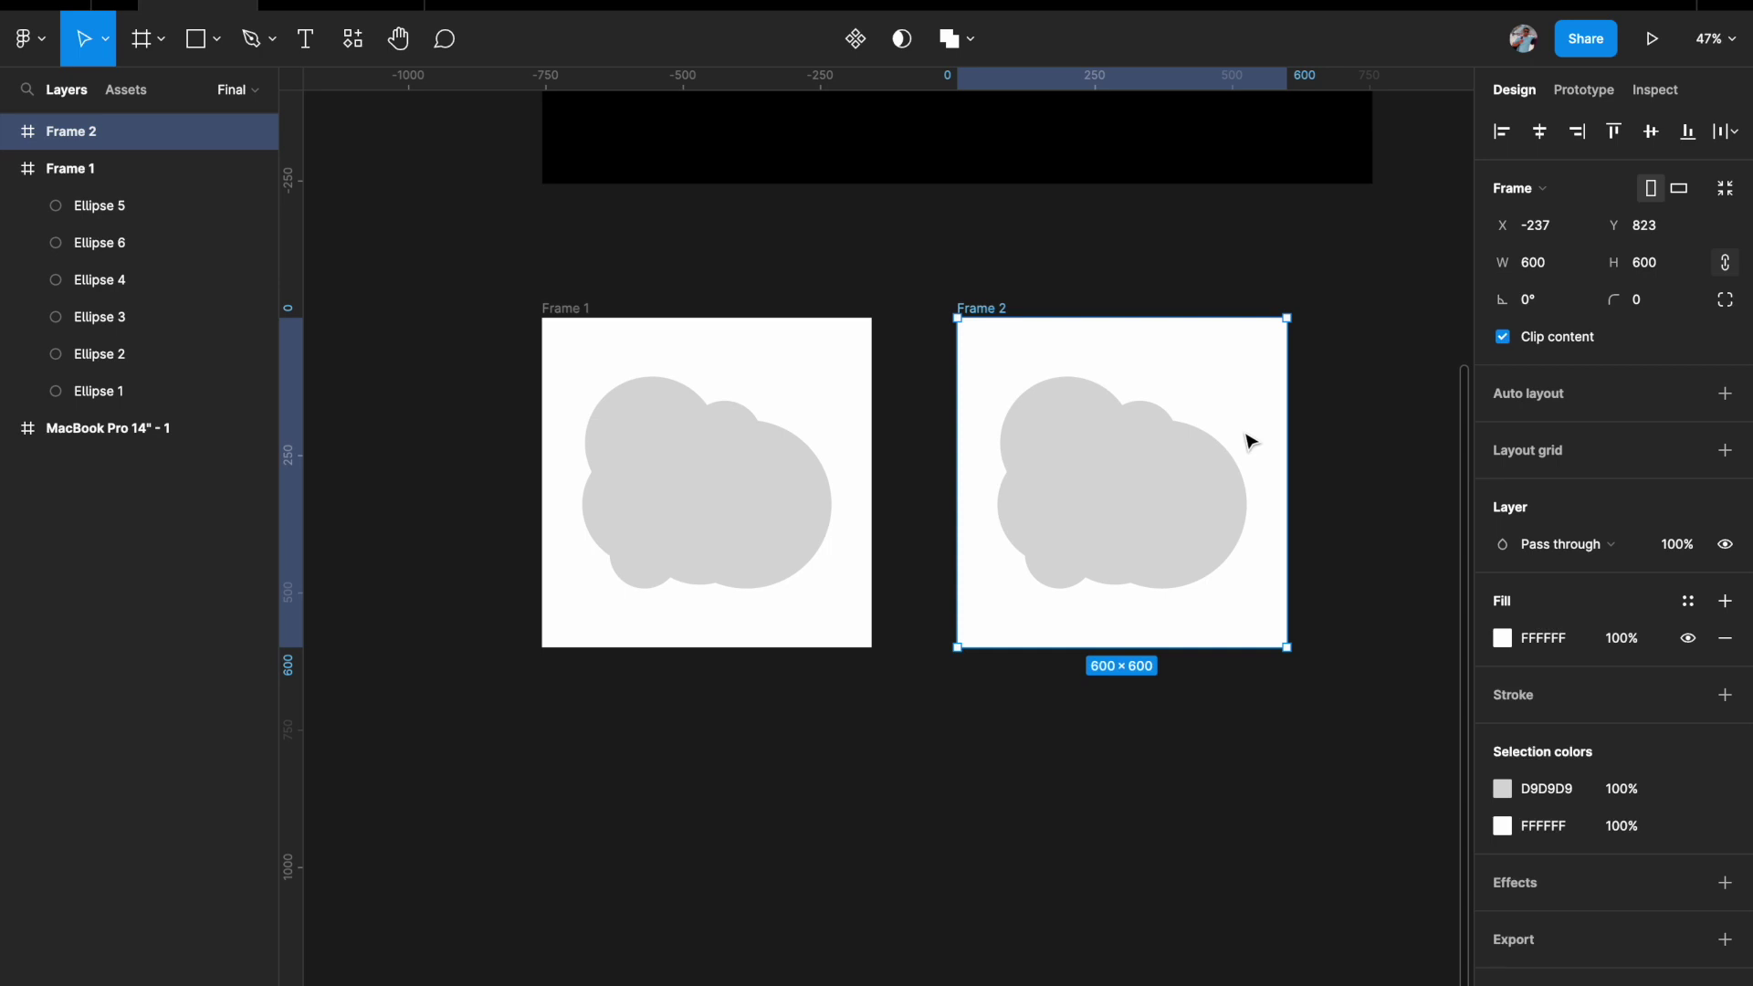
{"action": "scroll", "coordinate": [1246, 440], "scroll_direction": "right", "scroll_amount": 3}
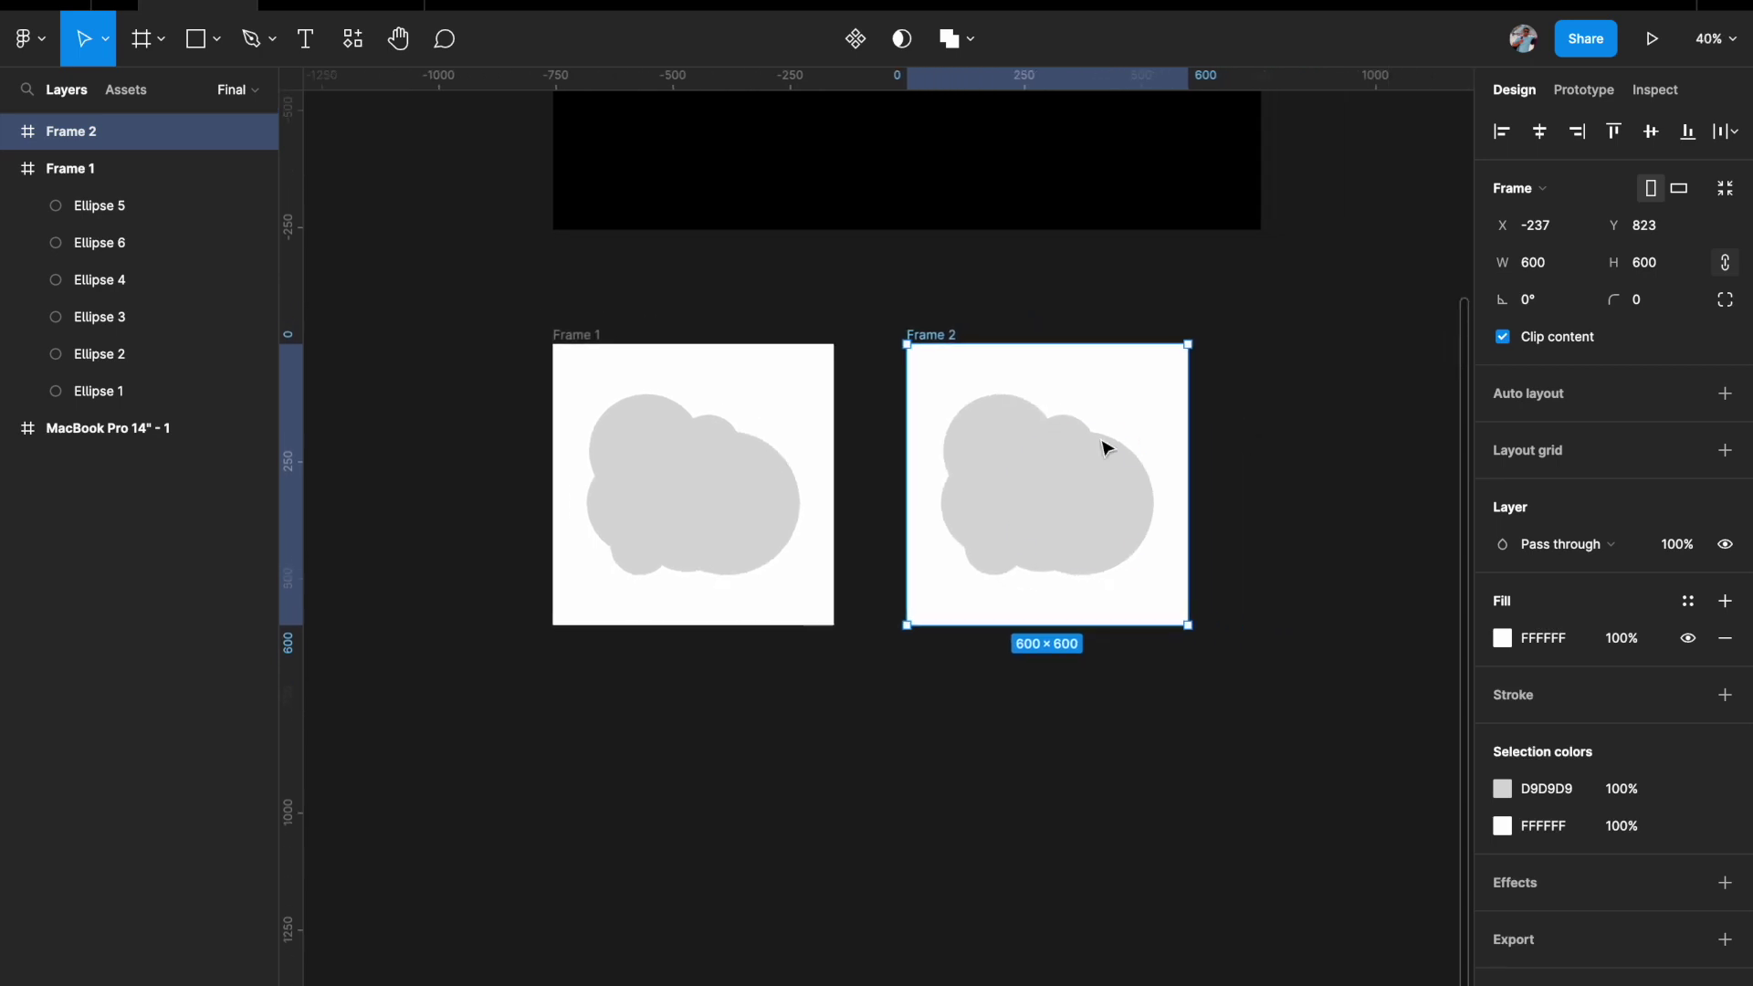
{"action": "scroll", "coordinate": [1135, 442], "scroll_direction": "up", "scroll_amount": 5}
{"action": "mouse_move", "coordinate": [901, 344]}
{"action": "left_mouse_down"}
{"action": "mouse_move", "coordinate": [951, 313]}
{"action": "mouse_move", "coordinate": [923, 348]}
{"action": "mouse_move", "coordinate": [895, 345]}
{"action": "mouse_move", "coordinate": [927, 321]}
{"action": "mouse_move", "coordinate": [913, 315]}
{"action": "left_mouse_up"}
Lower Ellipse 5 and shrink it to 269×266, and shift the small circle up-right.
{"action": "left_click", "coordinate": [895, 345]}
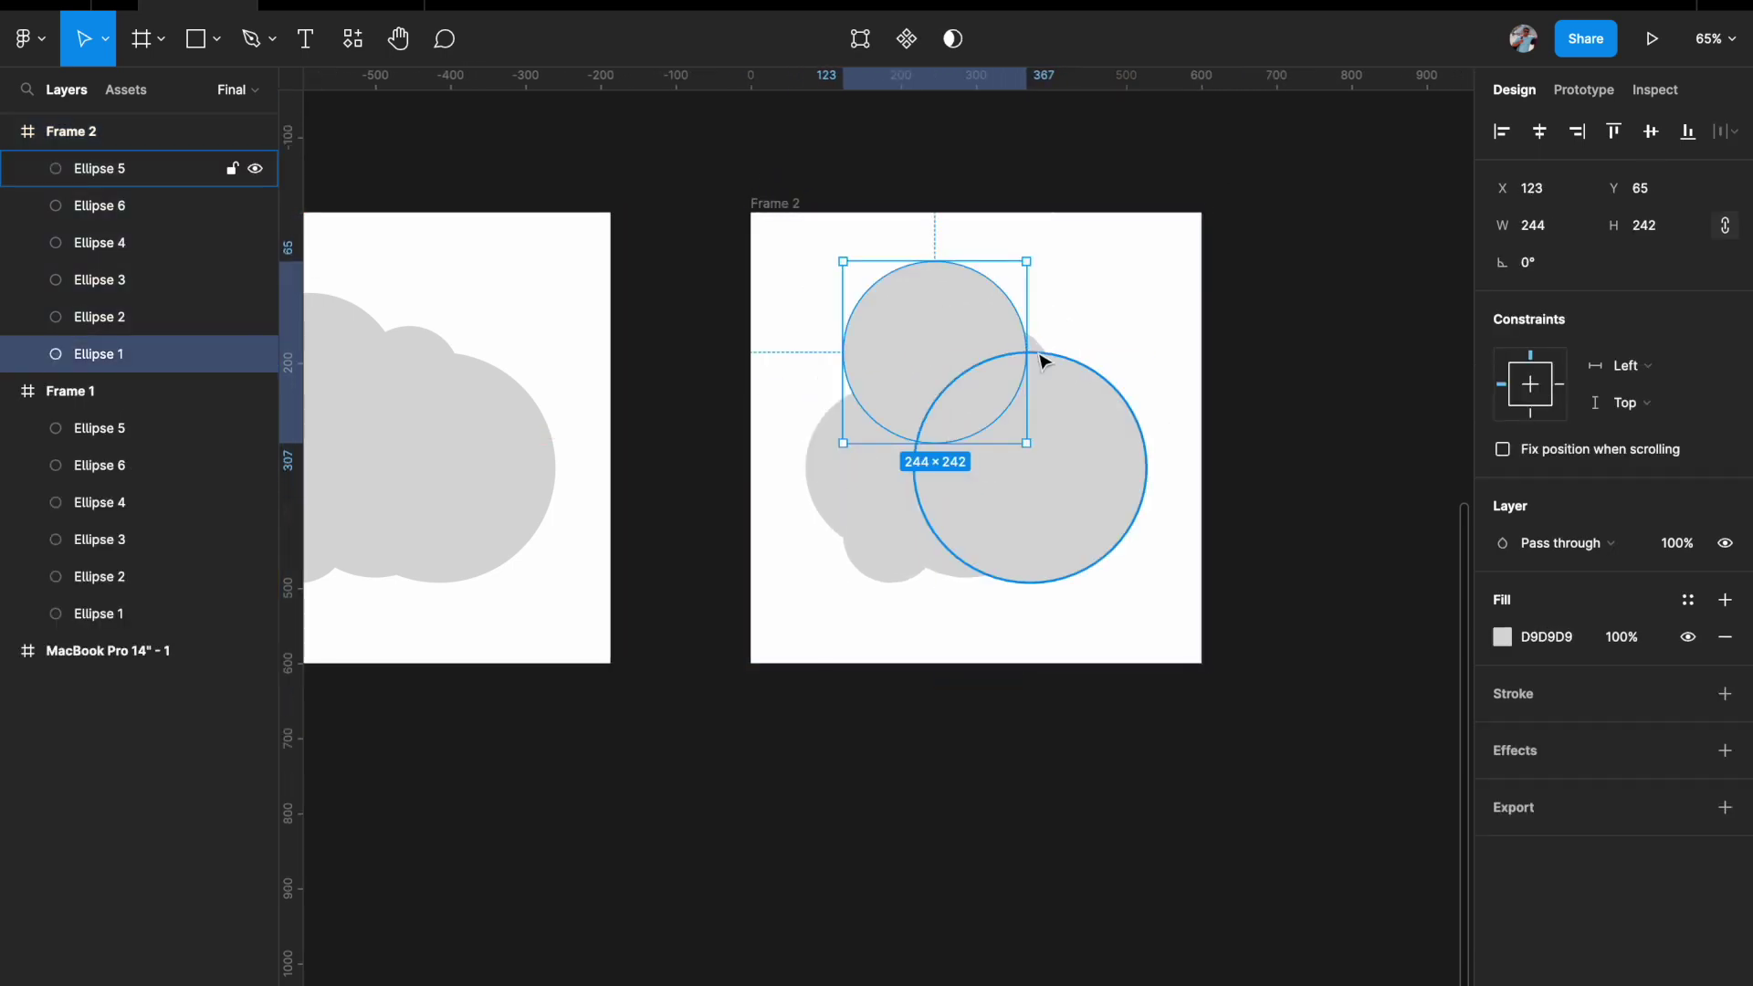
{"action": "left_click_drag", "start_coordinate": [1057, 389], "coordinate": [1049, 447]}
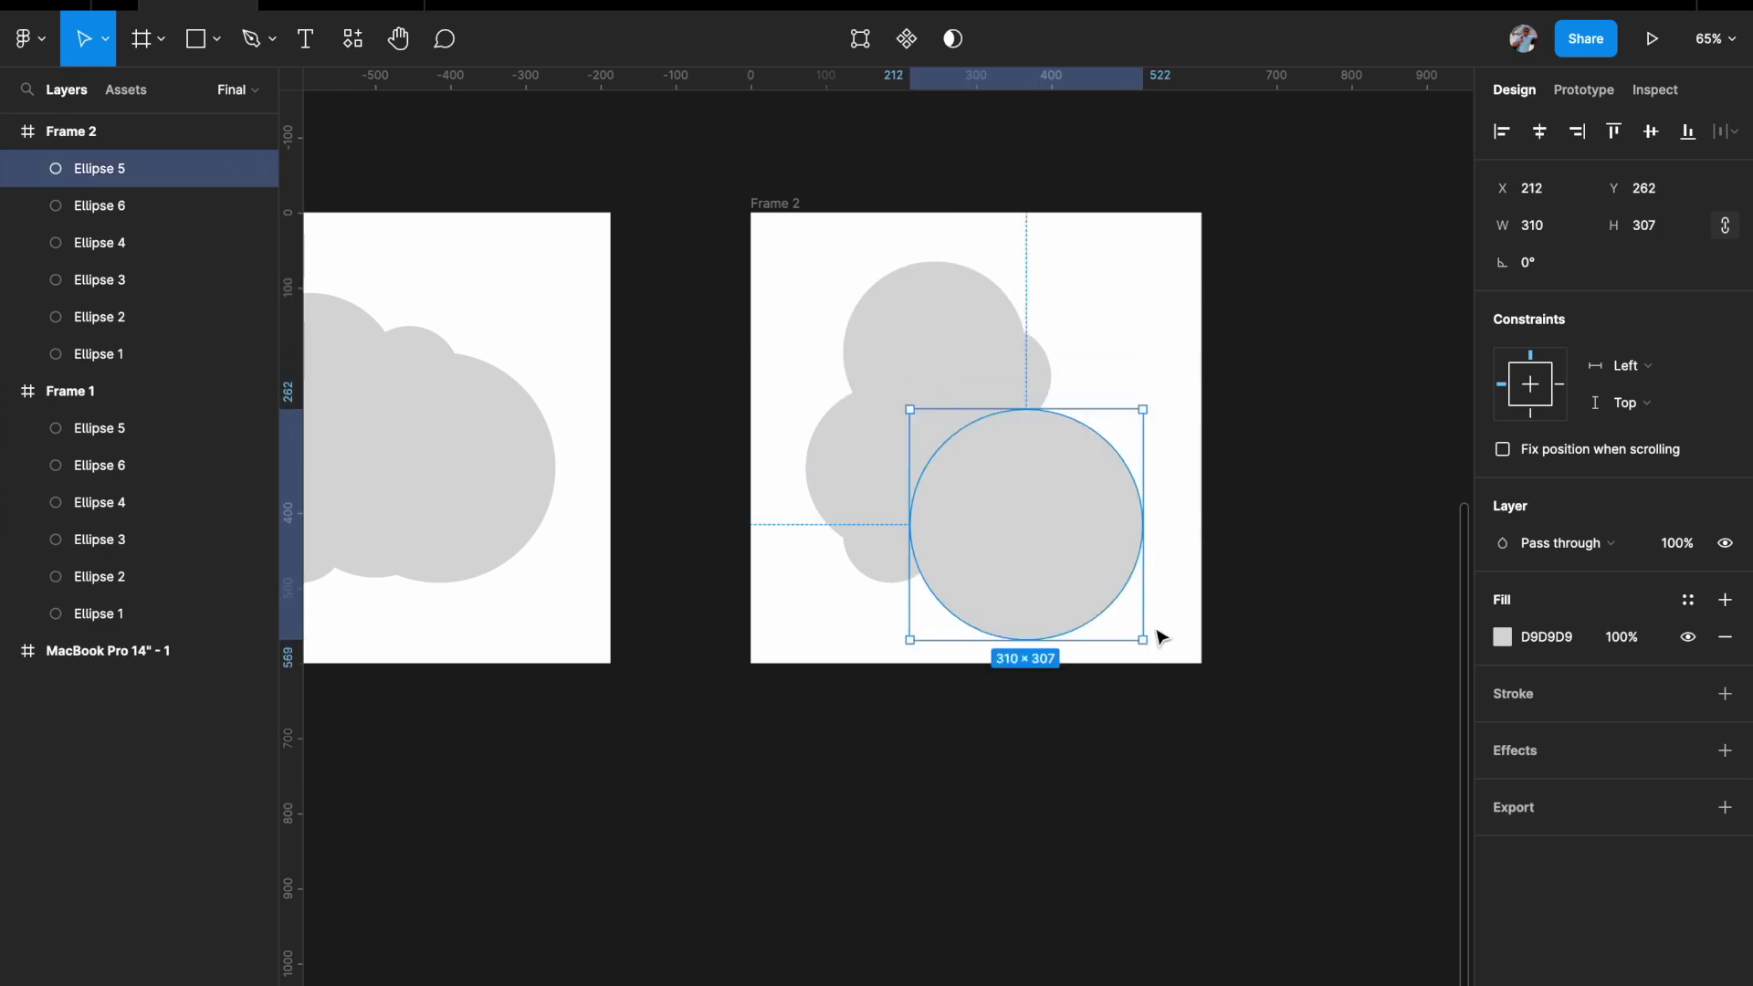
{"action": "left_click_drag", "start_coordinate": [1142, 636], "coordinate": [1102, 593]}
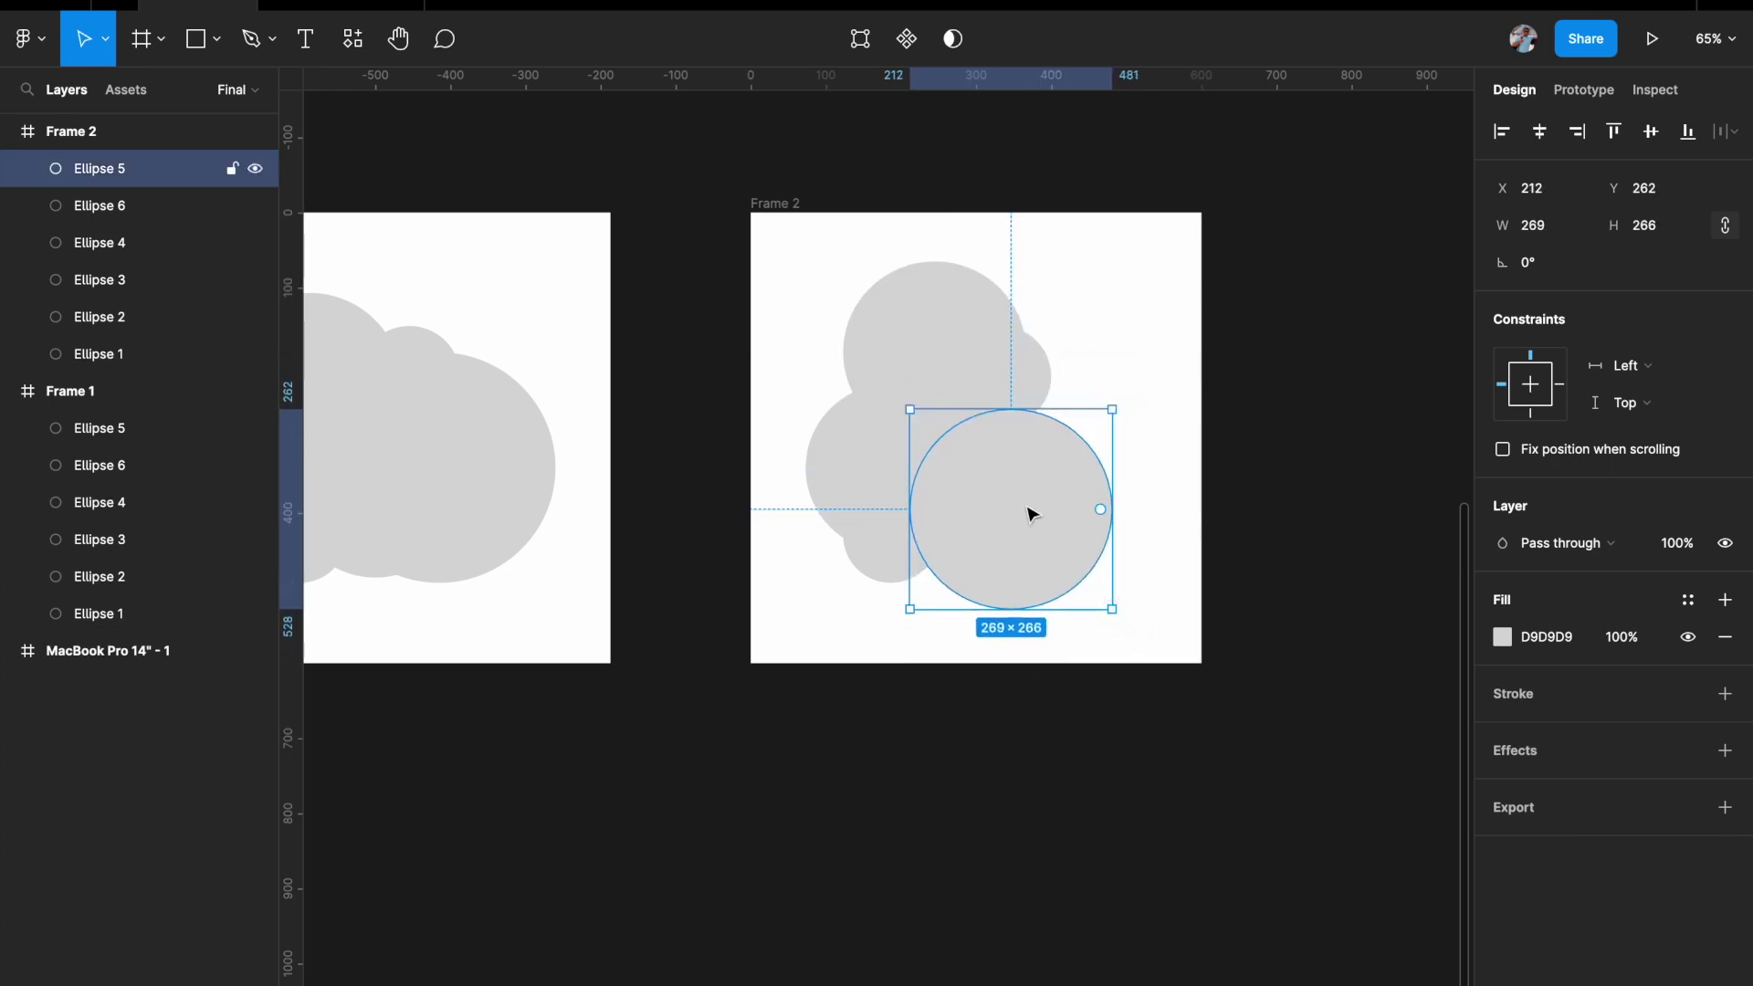
{"action": "left_click", "coordinate": [1034, 385]}
{"action": "left_click_drag", "start_coordinate": [1041, 364], "coordinate": [1081, 384]}
{"action": "left_click", "coordinate": [1562, 263]}
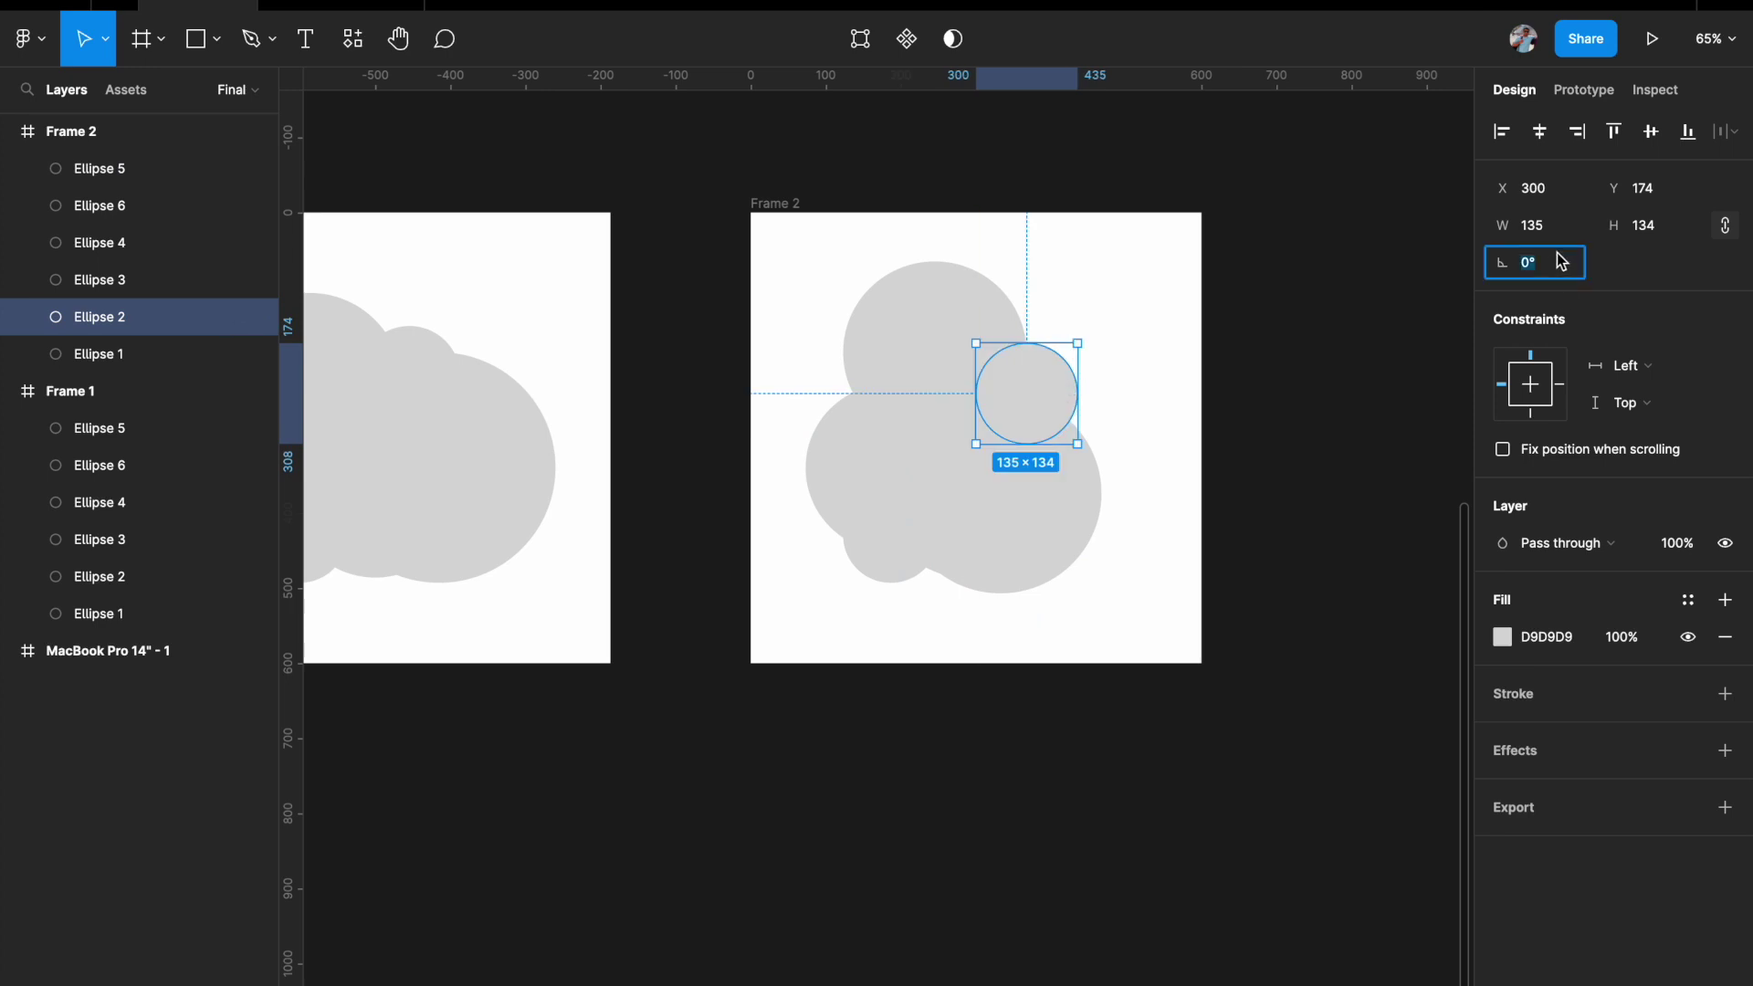
Move Ellipse 3 up about 50 px and Ellipse 6 up-left in Frame 2.
{"action": "double_click", "coordinate": [842, 447]}
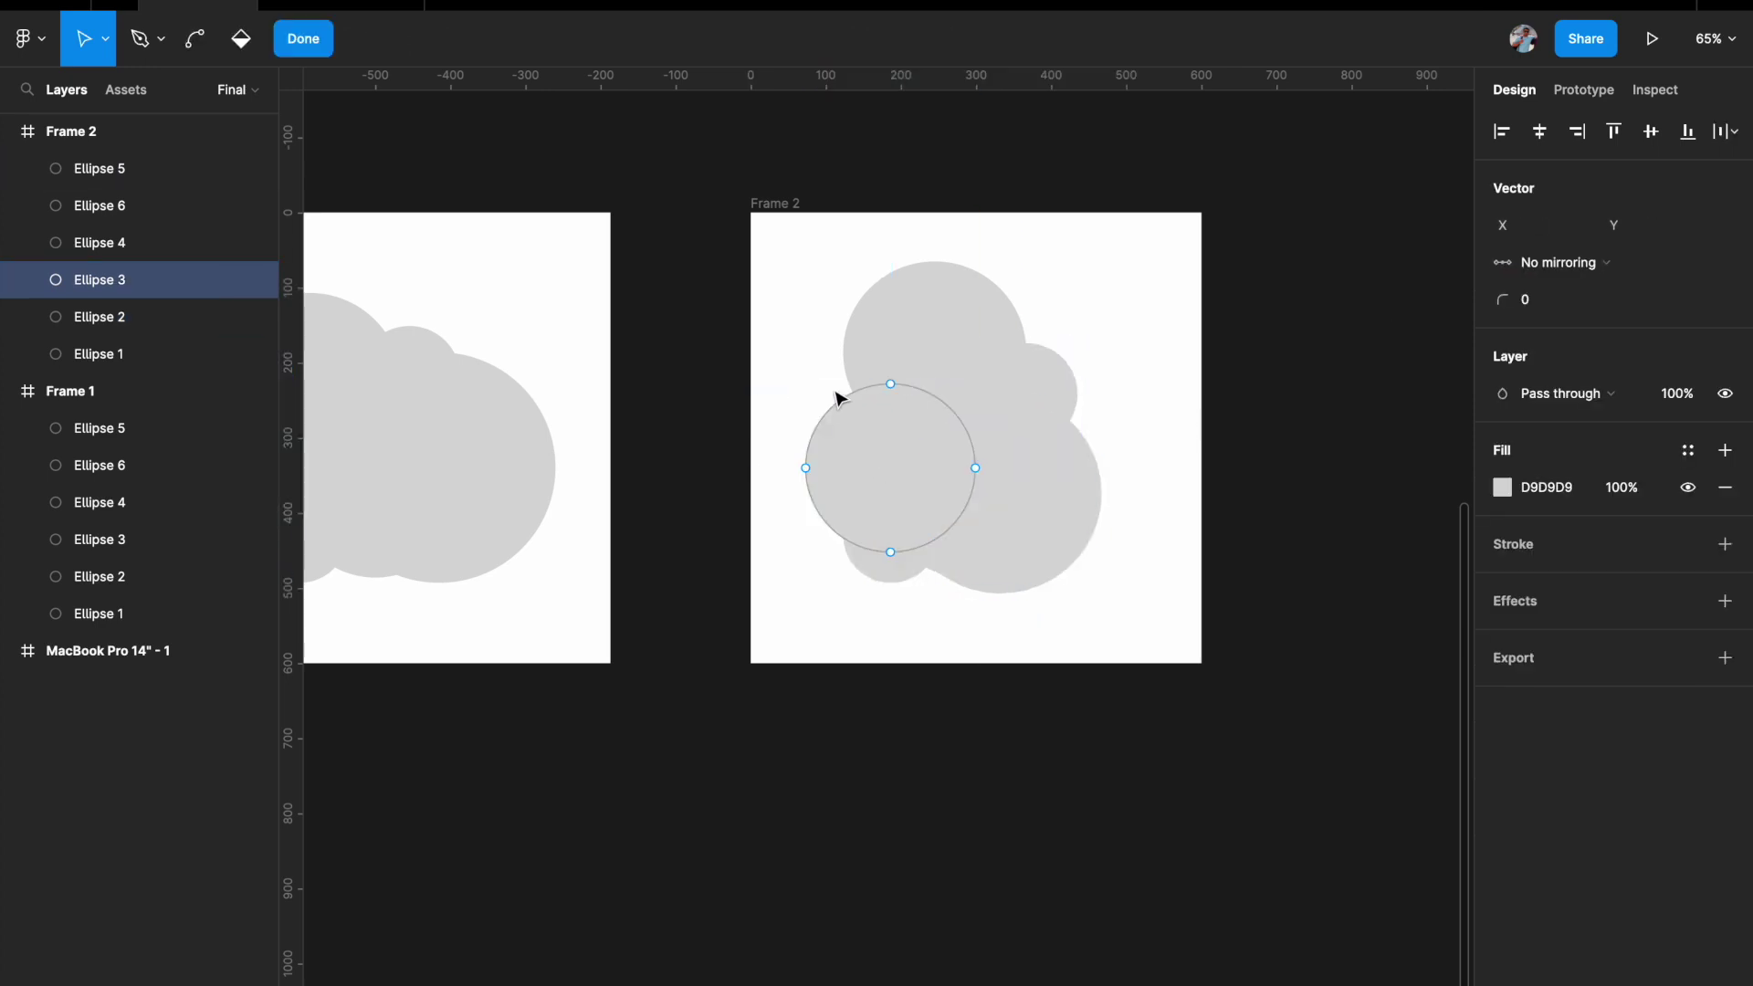
{"action": "key", "text": "Escape"}
{"action": "left_click_drag", "start_coordinate": [853, 442], "coordinate": [841, 395]}
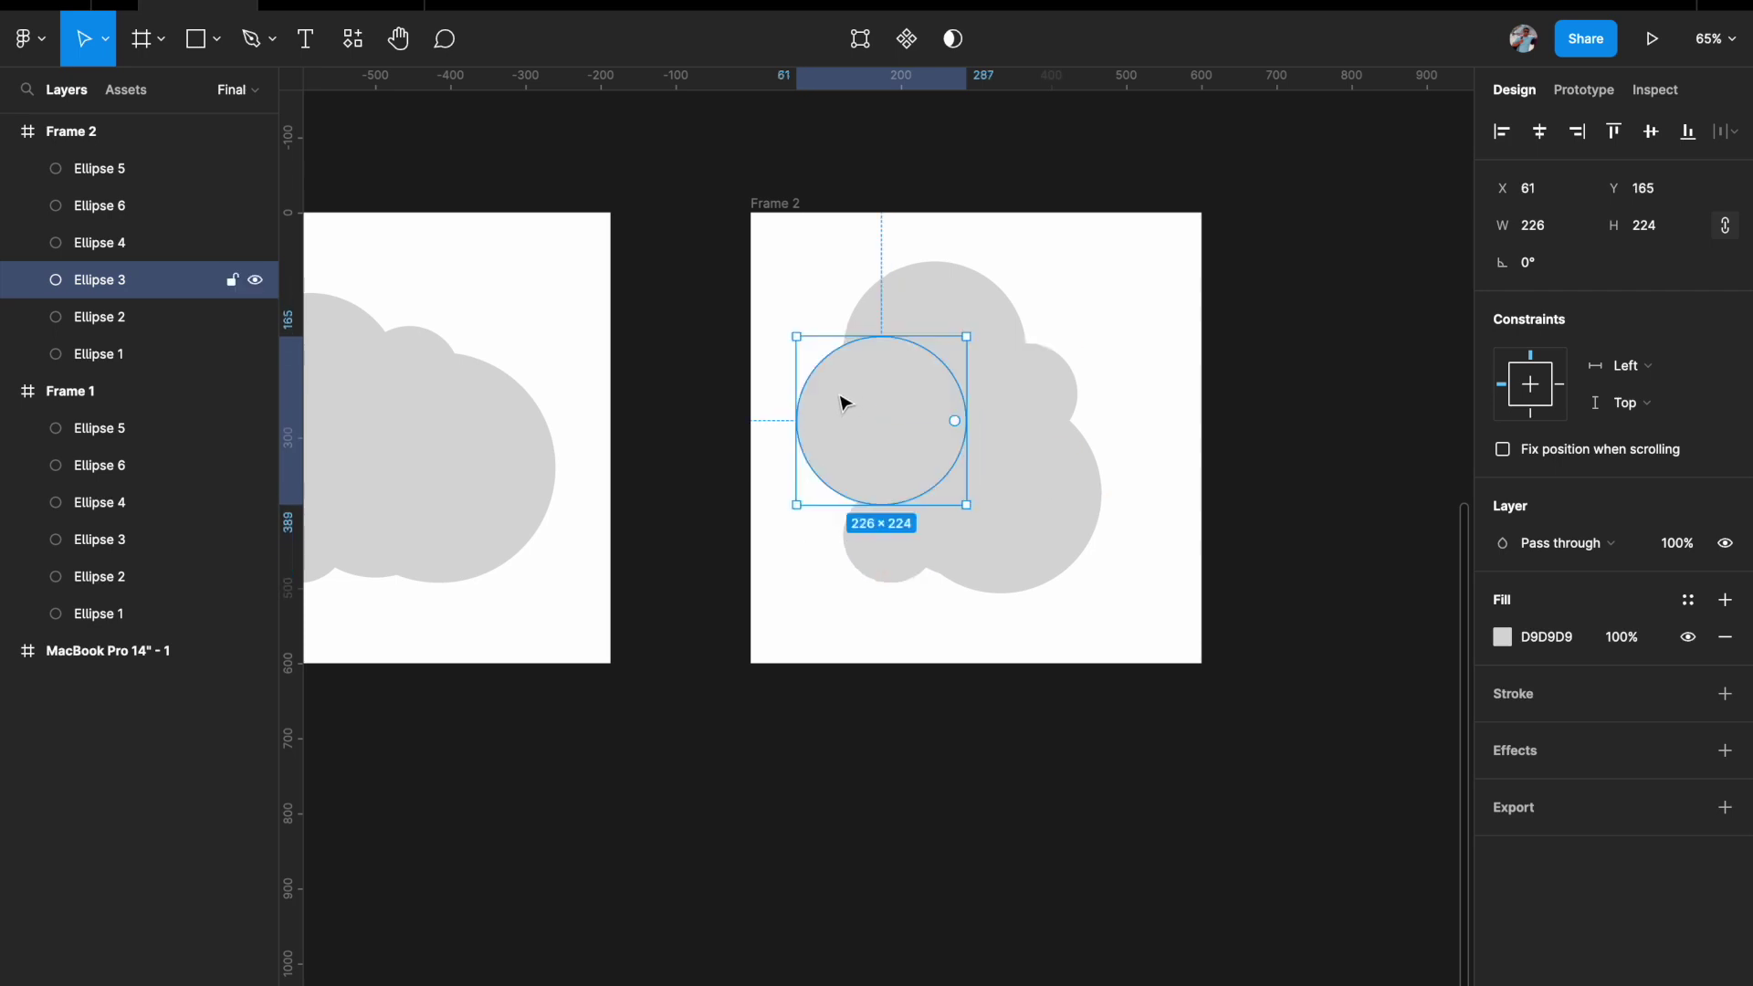
{"action": "left_click_drag", "start_coordinate": [866, 575], "coordinate": [850, 540]}
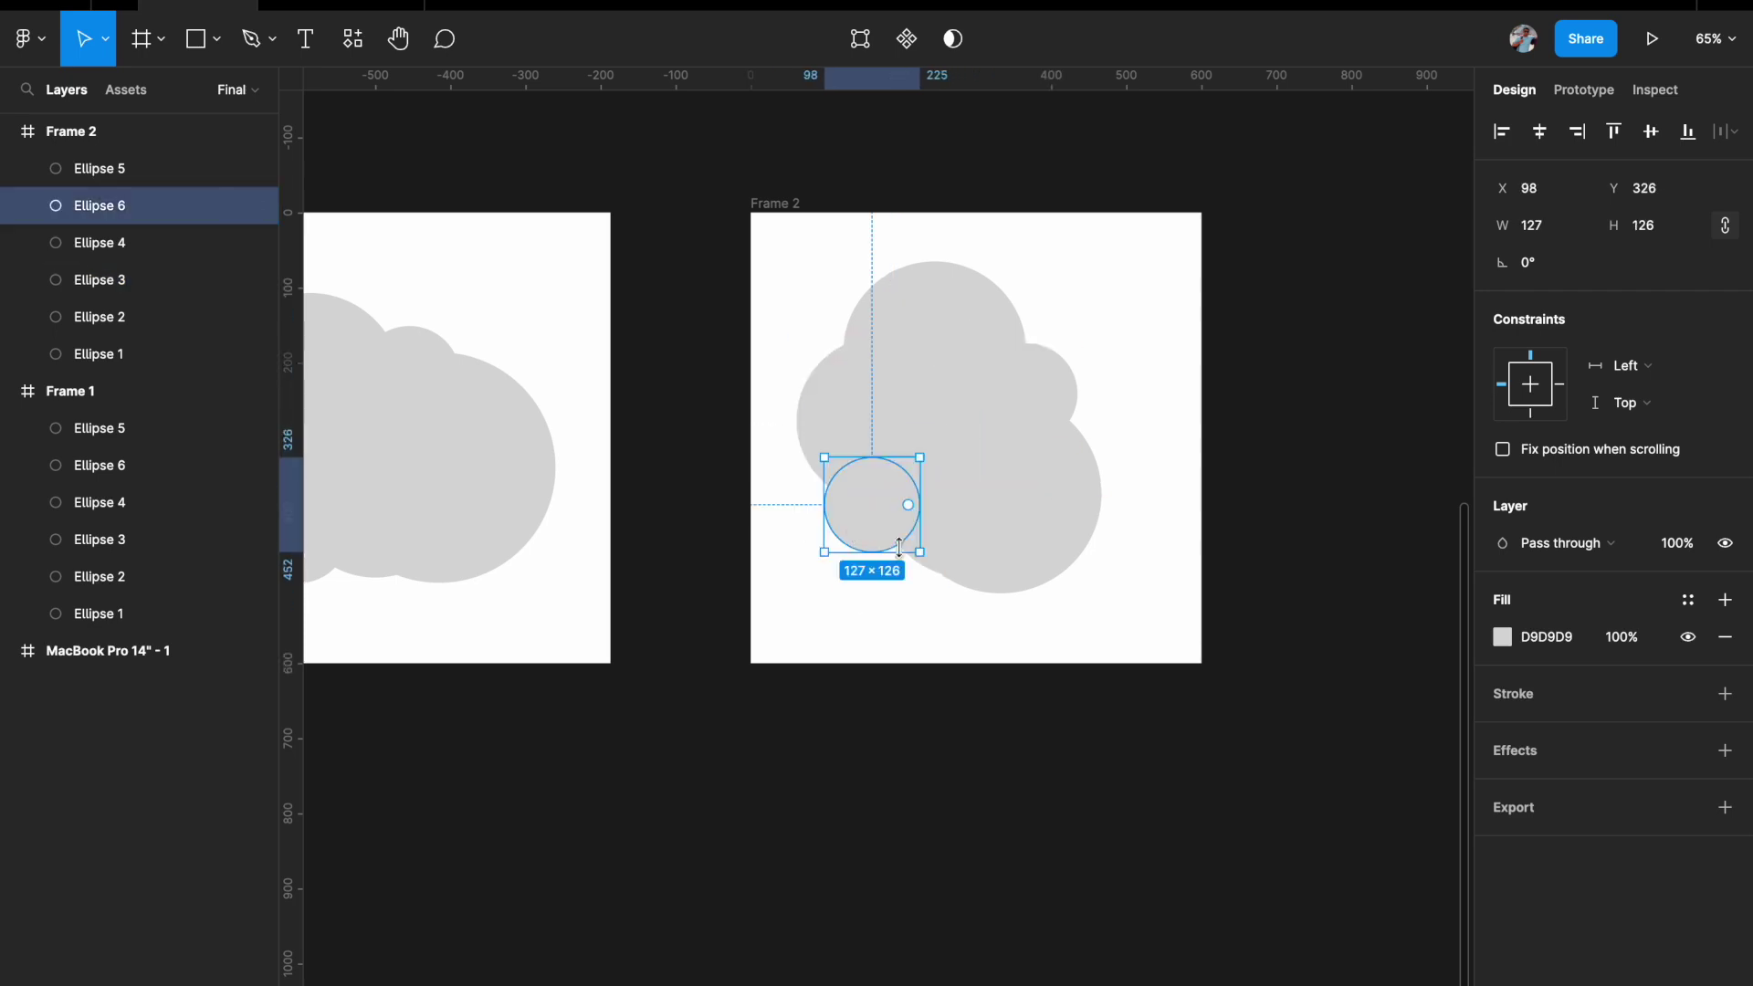
{"action": "left_click", "coordinate": [99, 242]}
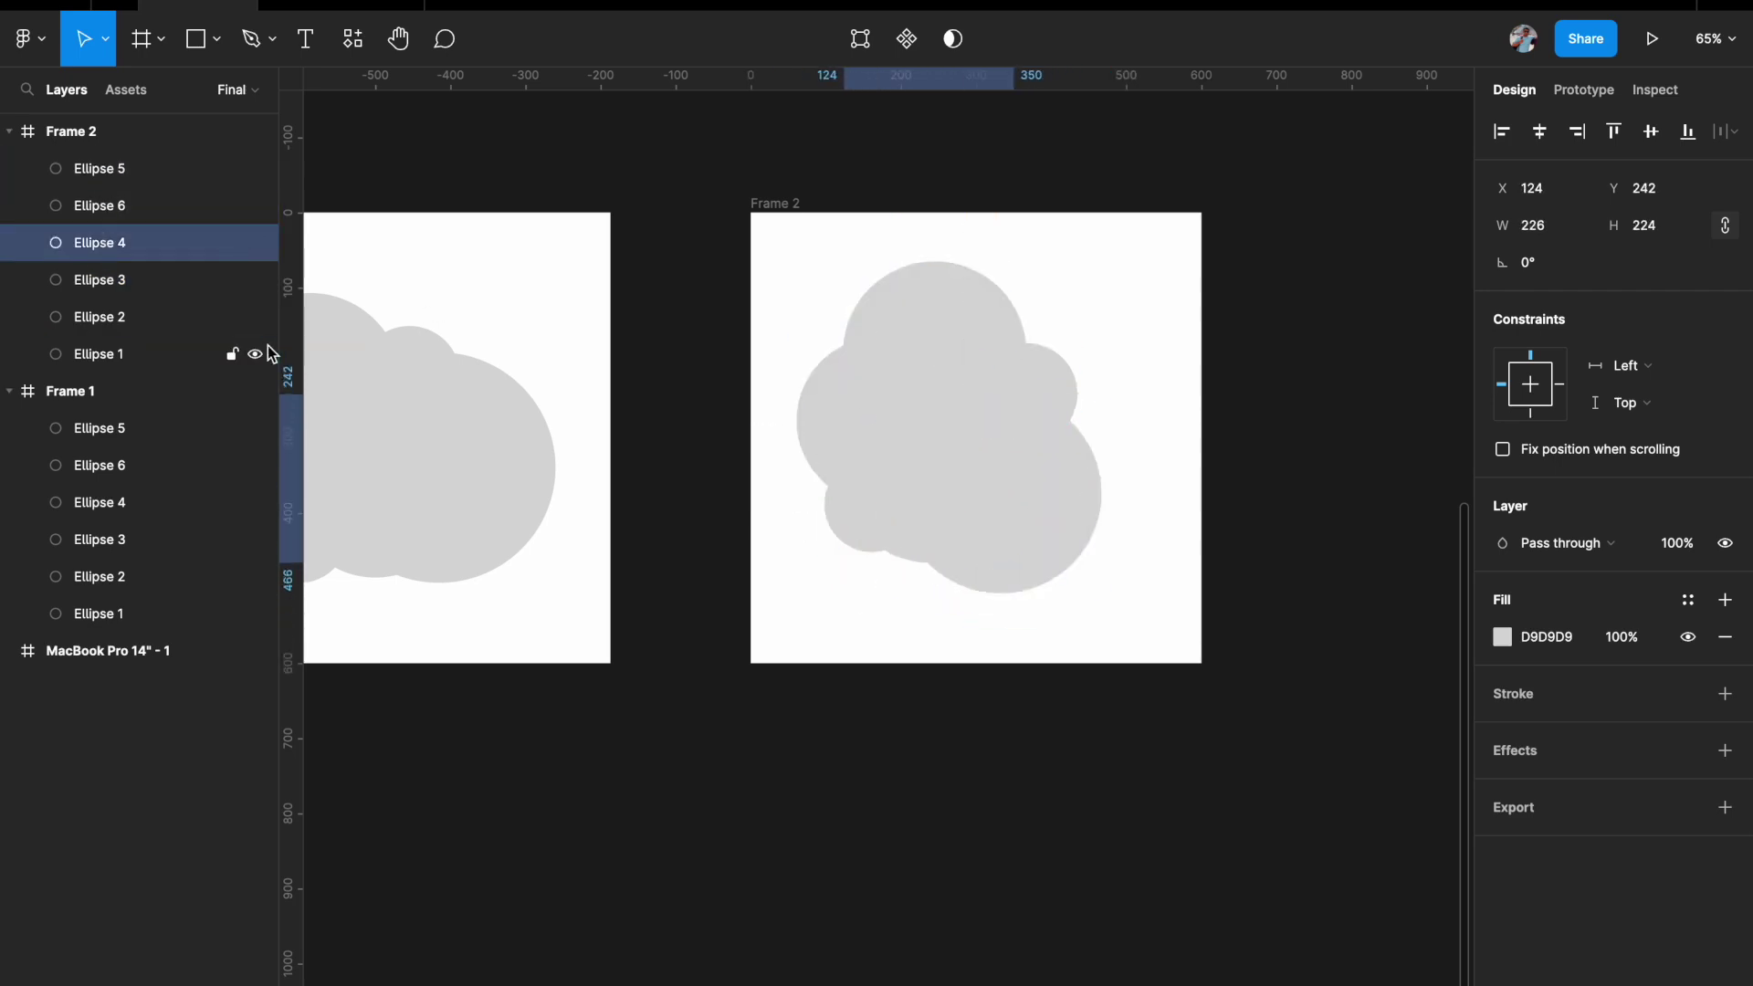
{"action": "left_click", "coordinate": [1264, 435]}
{"action": "scroll", "coordinate": [1263, 434], "scroll_direction": "down", "scroll_amount": 2}
{"action": "scroll", "coordinate": [1260, 435], "scroll_direction": "right", "scroll_amount": 2}
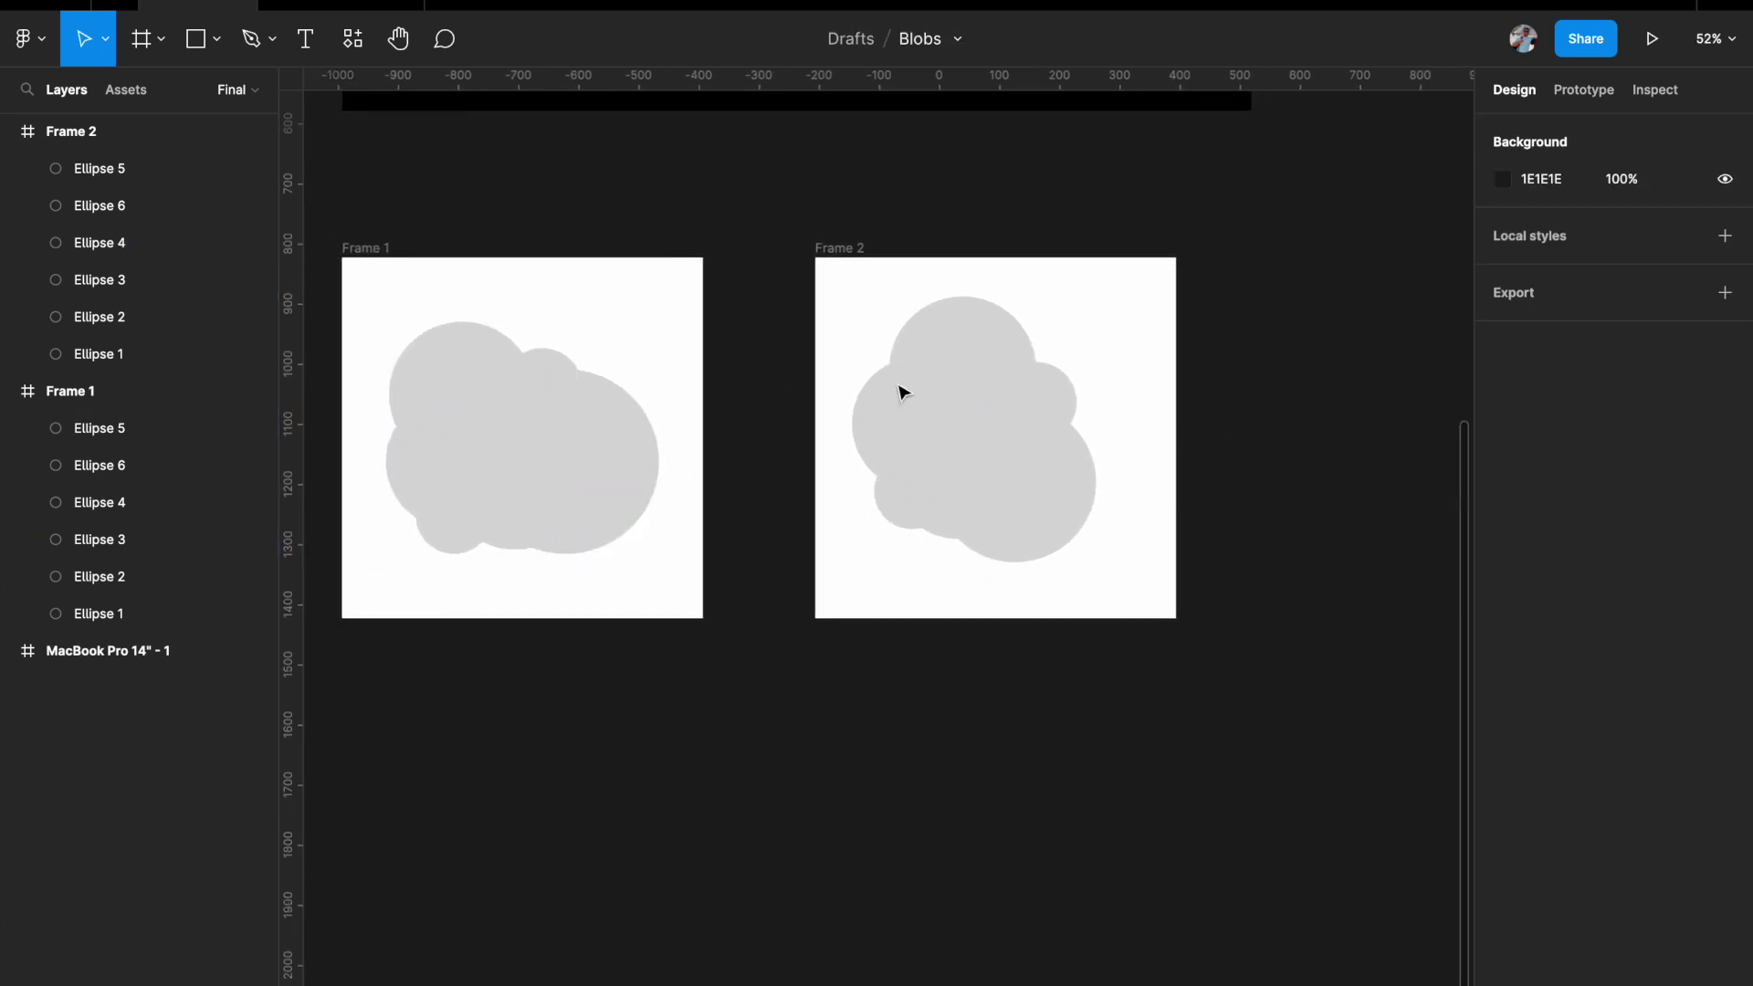
Duplicate Frame 2 as Frame 3 and rotate its six circles about -40 degrees.
{"action": "left_click", "coordinate": [841, 249]}
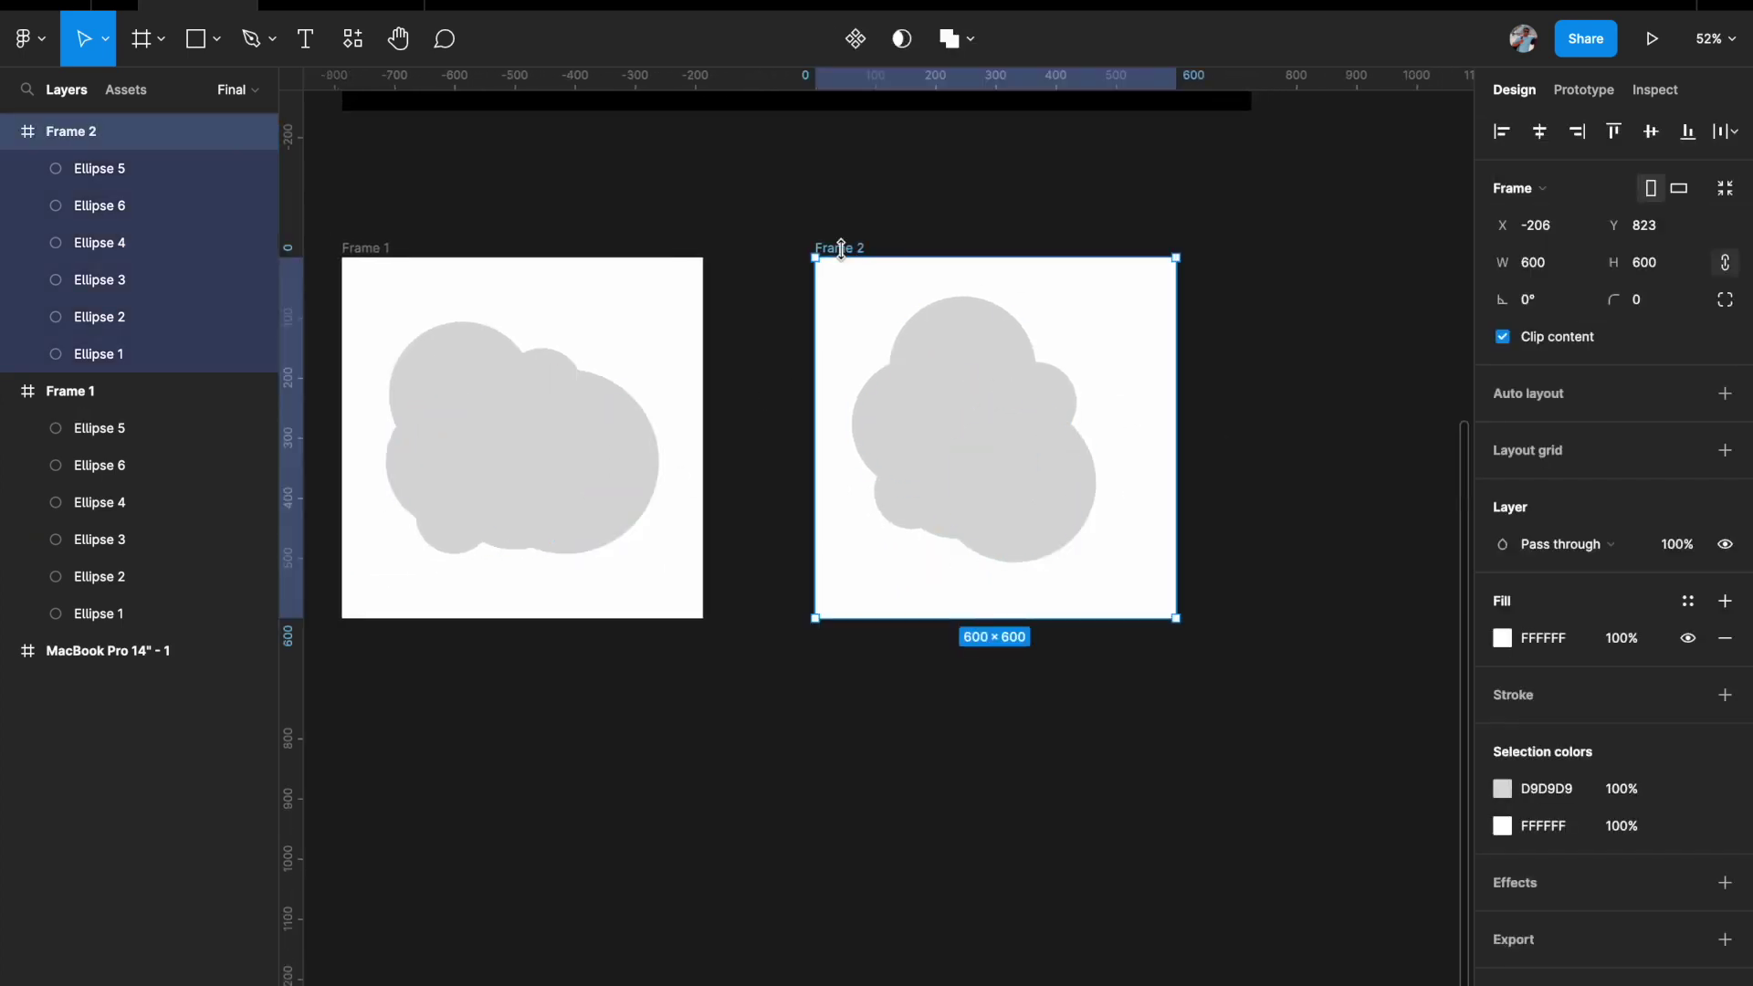
{"action": "left_click_drag", "start_coordinate": [854, 317], "coordinate": [1264, 319]}
{"action": "scroll", "coordinate": [1272, 318], "scroll_direction": "right", "scroll_amount": 5}
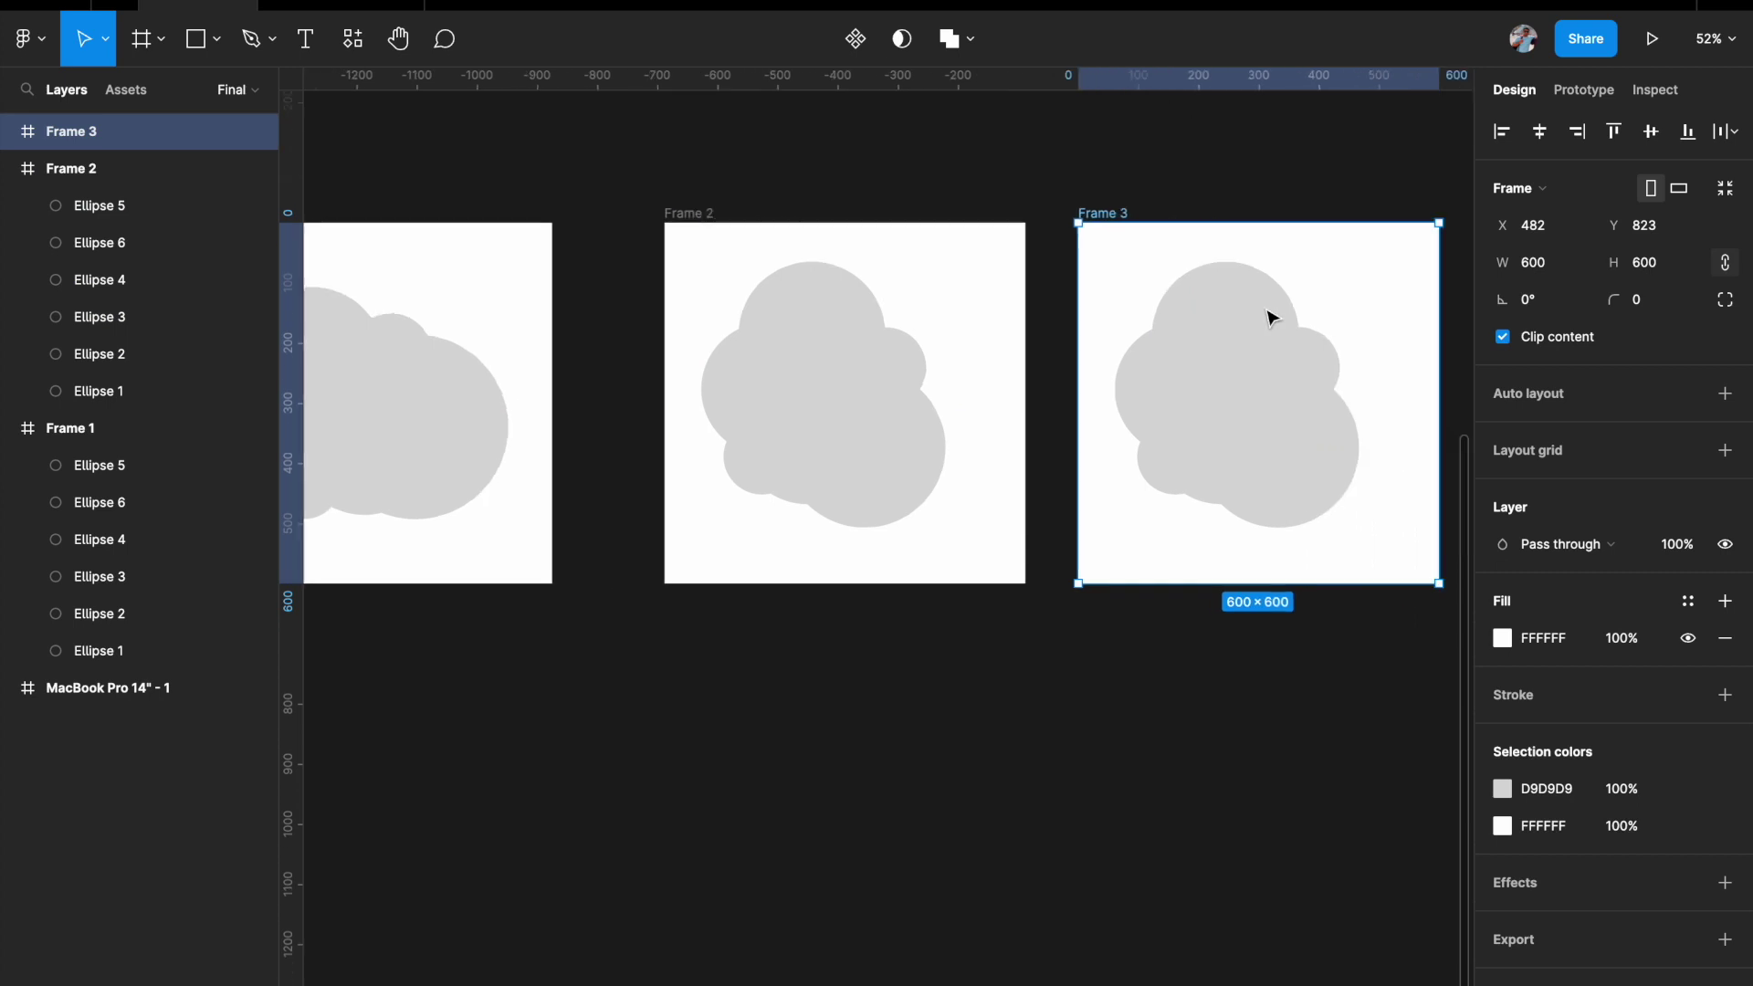
{"action": "scroll", "coordinate": [1272, 318], "scroll_direction": "down", "scroll_amount": 2}
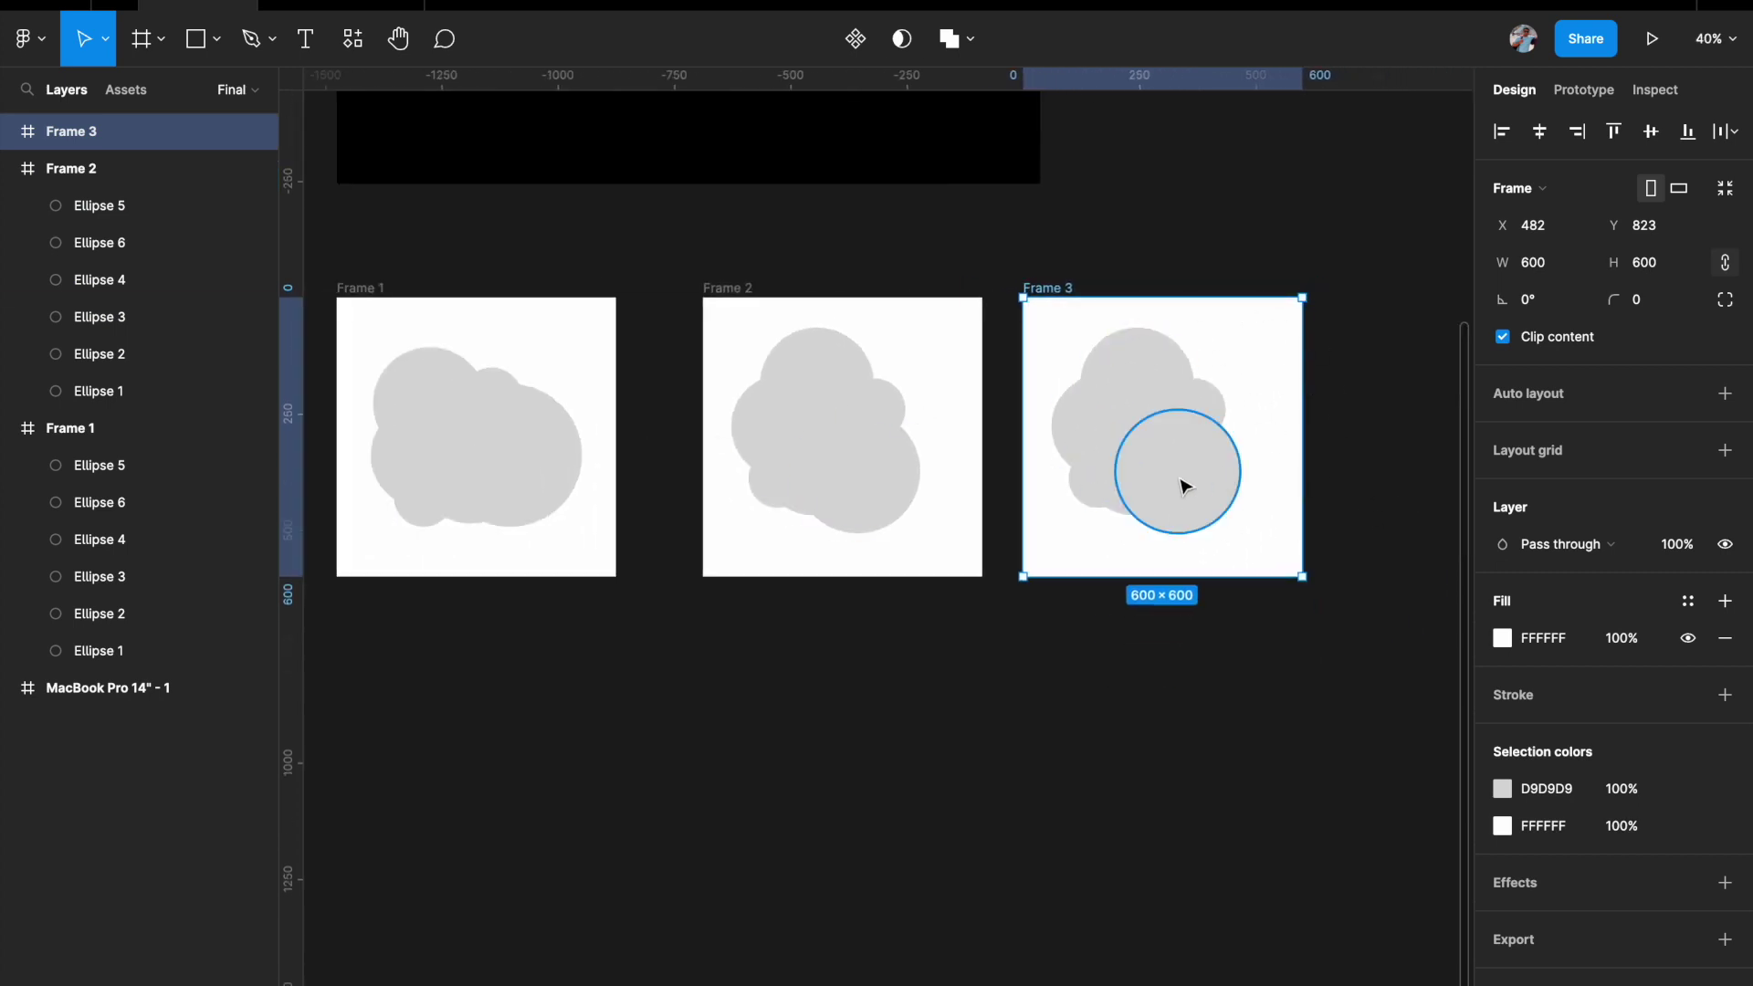
{"action": "left_click", "coordinate": [1149, 368]}
{"action": "key", "text": "super+a"}
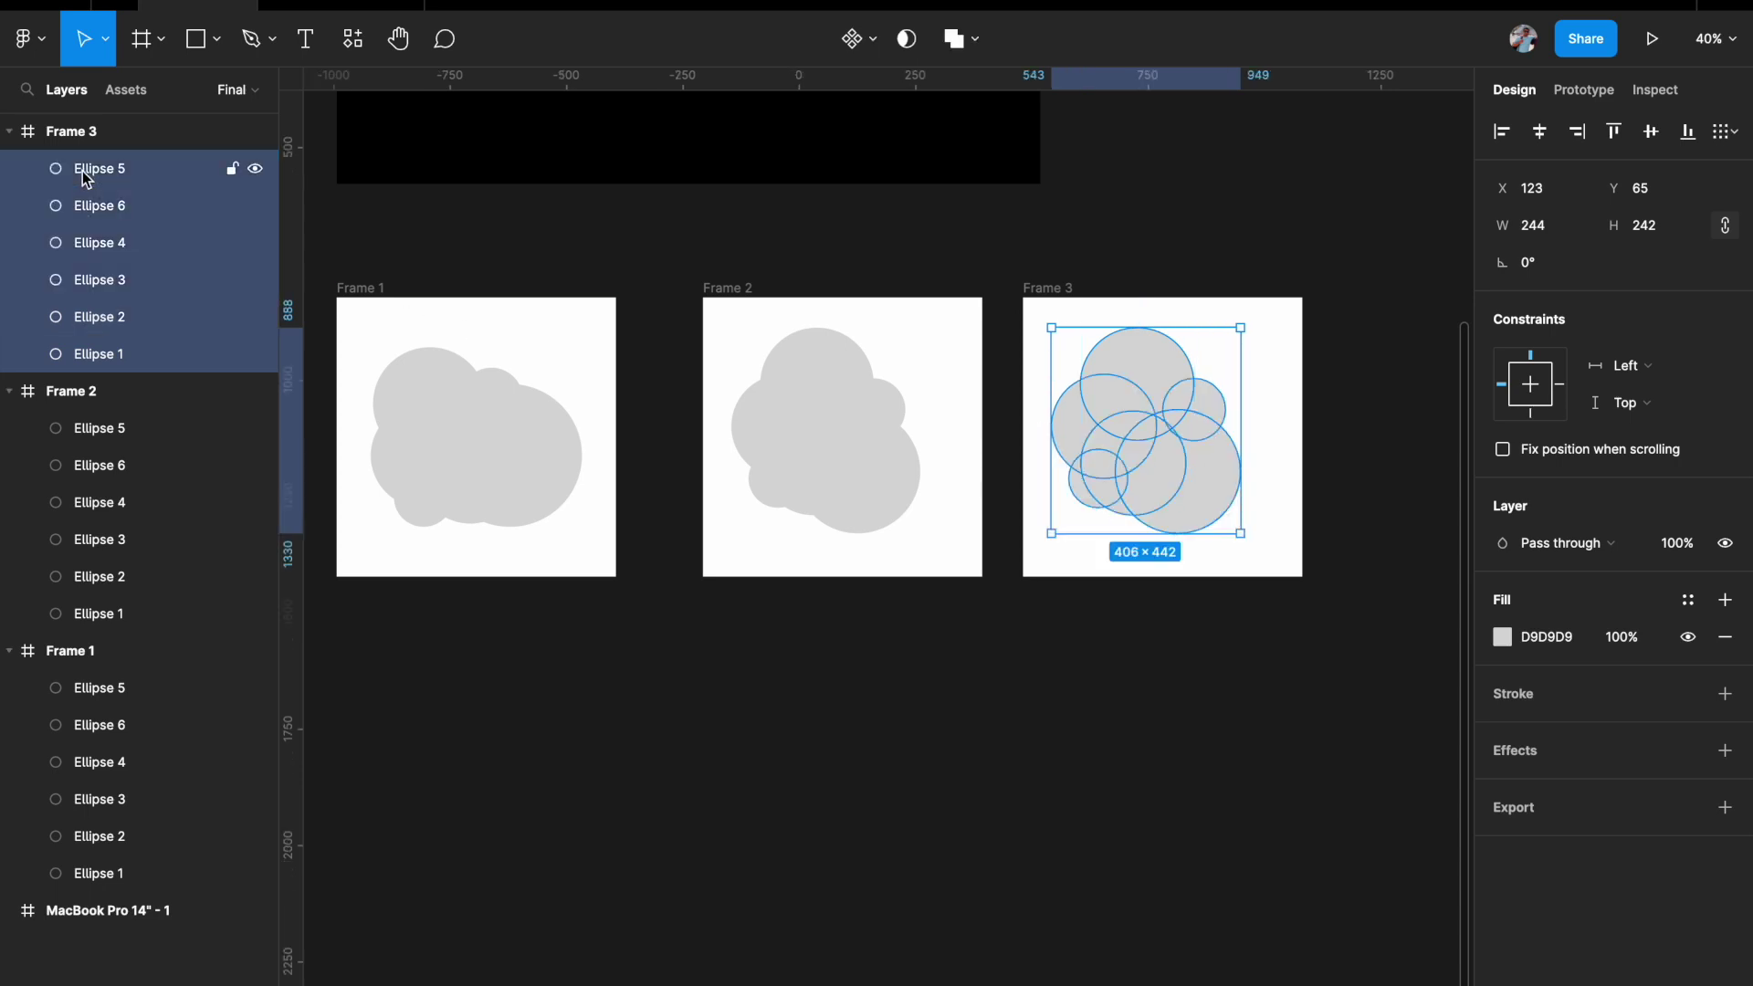
{"action": "left_click_drag", "start_coordinate": [1247, 321], "coordinate": [1284, 419]}
{"action": "left_click", "coordinate": [1391, 409]}
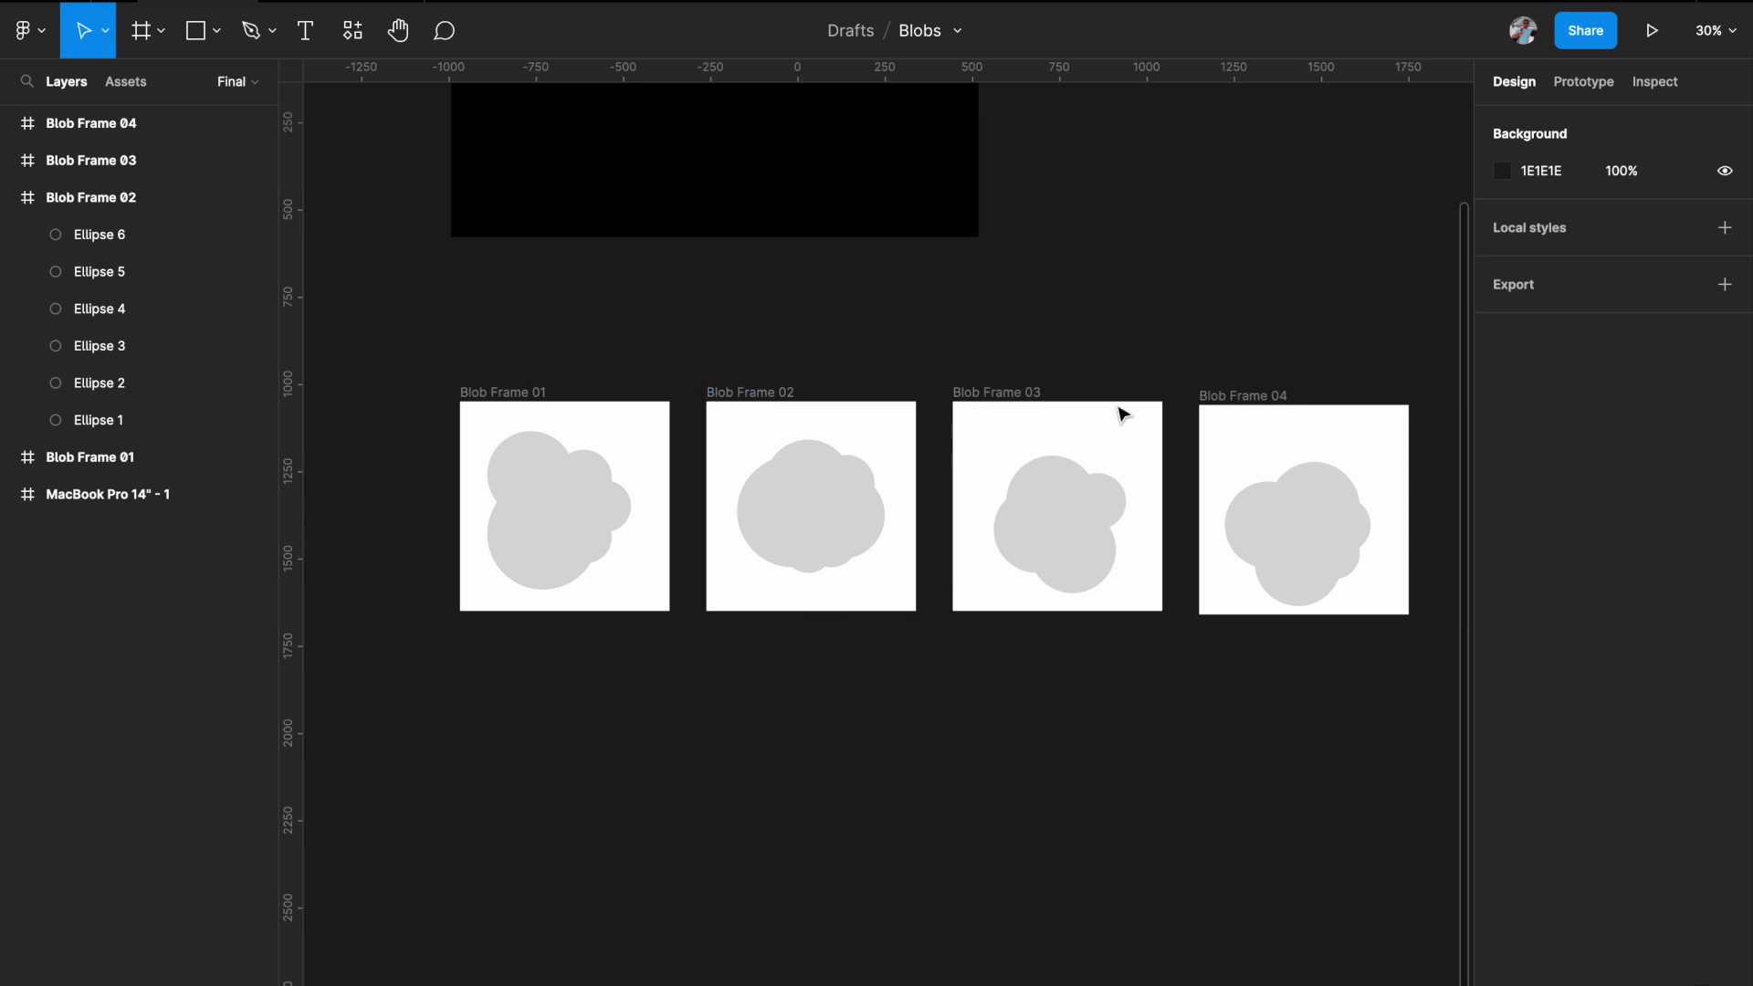
Select individual ellipses in Blob Frames 02, 03 and 04 to review their arrangement.
{"action": "left_click", "coordinate": [826, 518]}
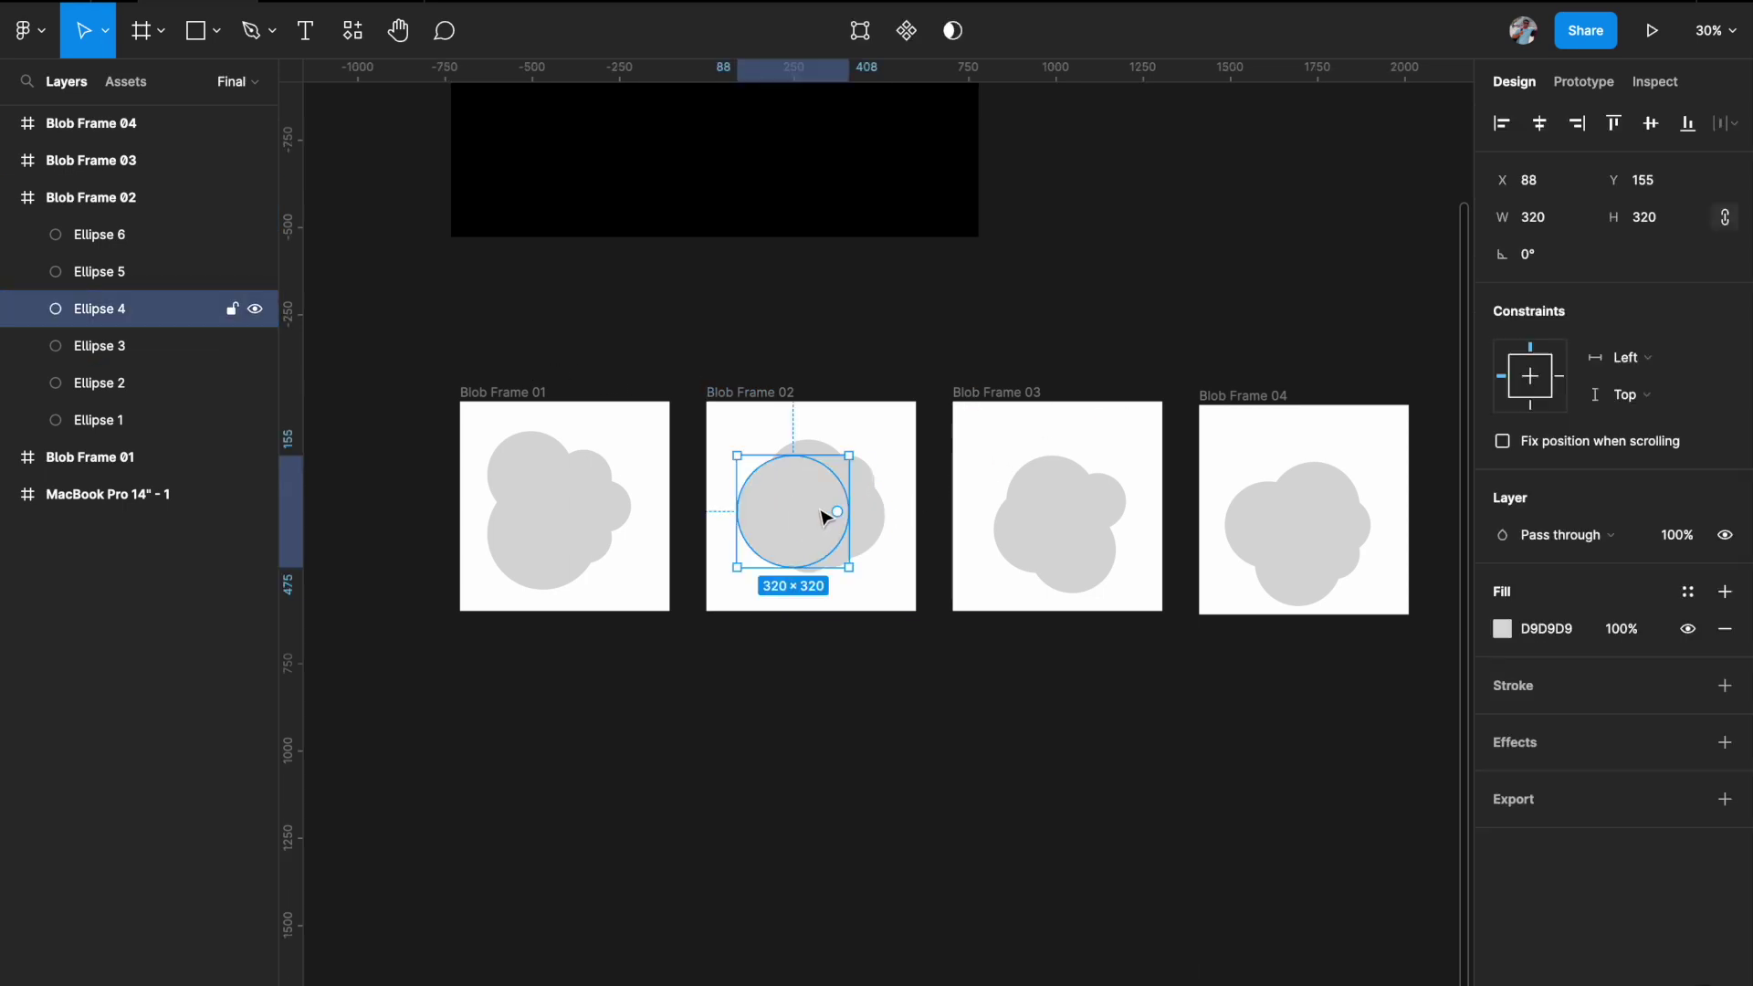
{"action": "scroll", "coordinate": [1047, 637], "scroll_direction": "up", "scroll_amount": 2}
{"action": "left_click", "coordinate": [1085, 513]}
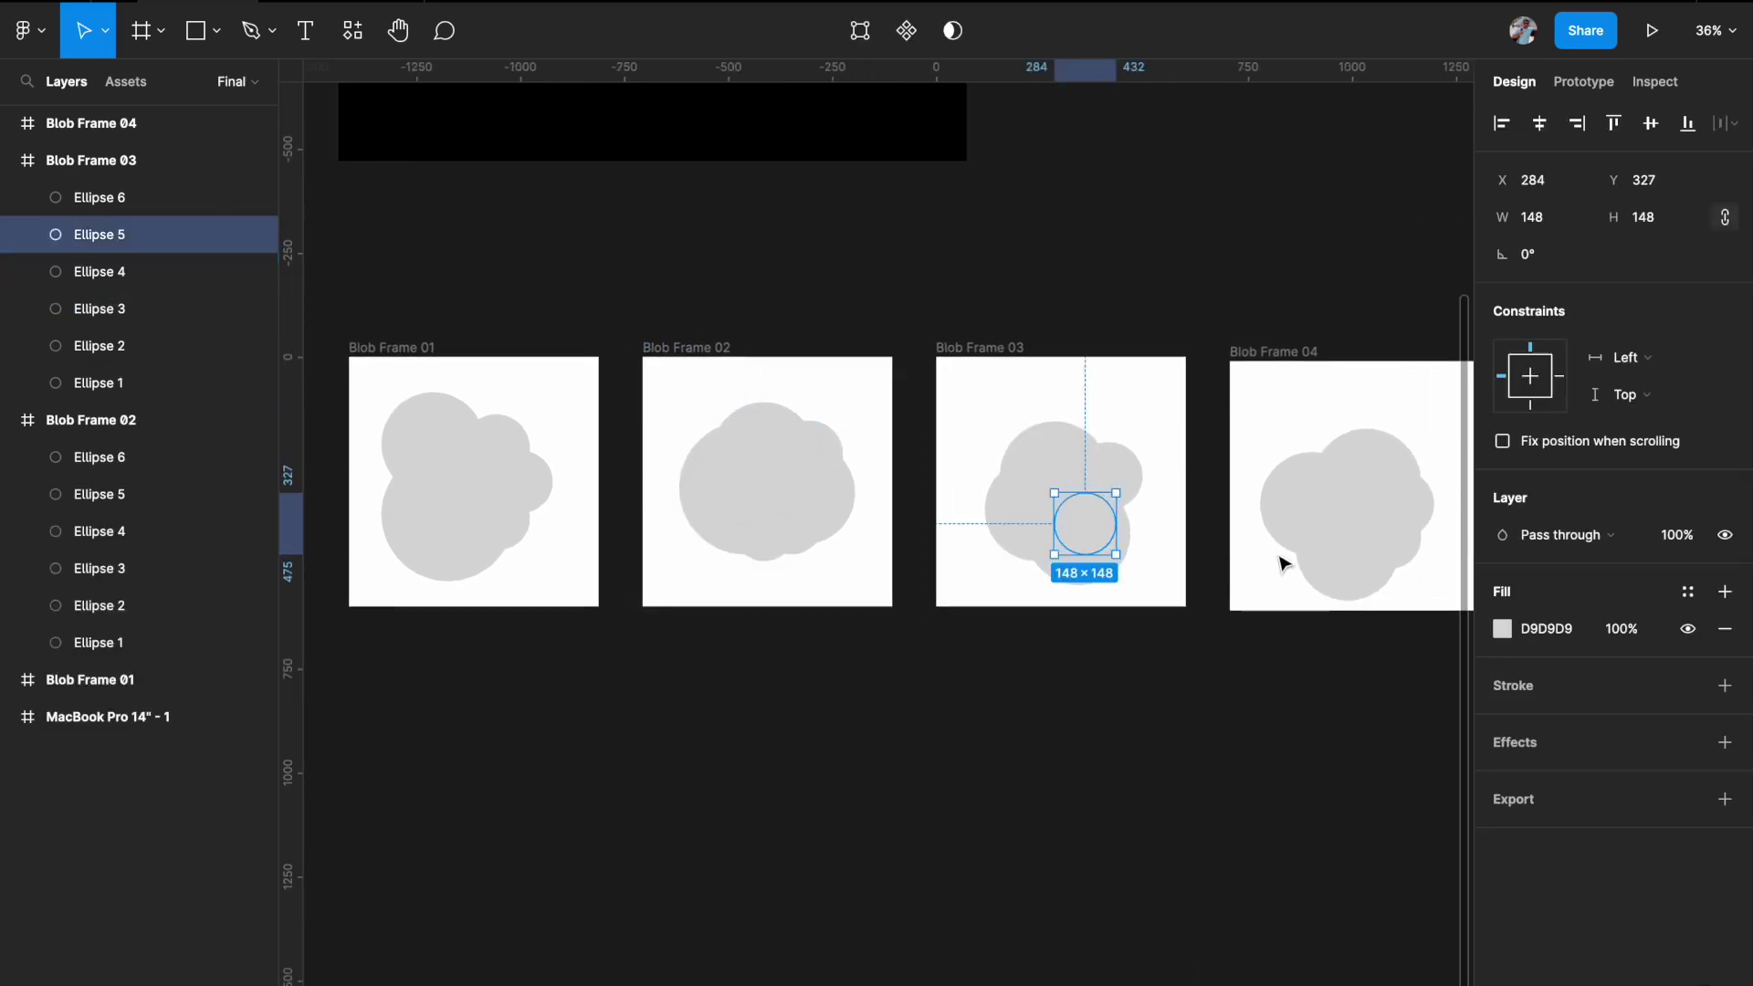
{"action": "left_click", "coordinate": [1338, 522]}
{"action": "left_click", "coordinate": [1280, 521]}
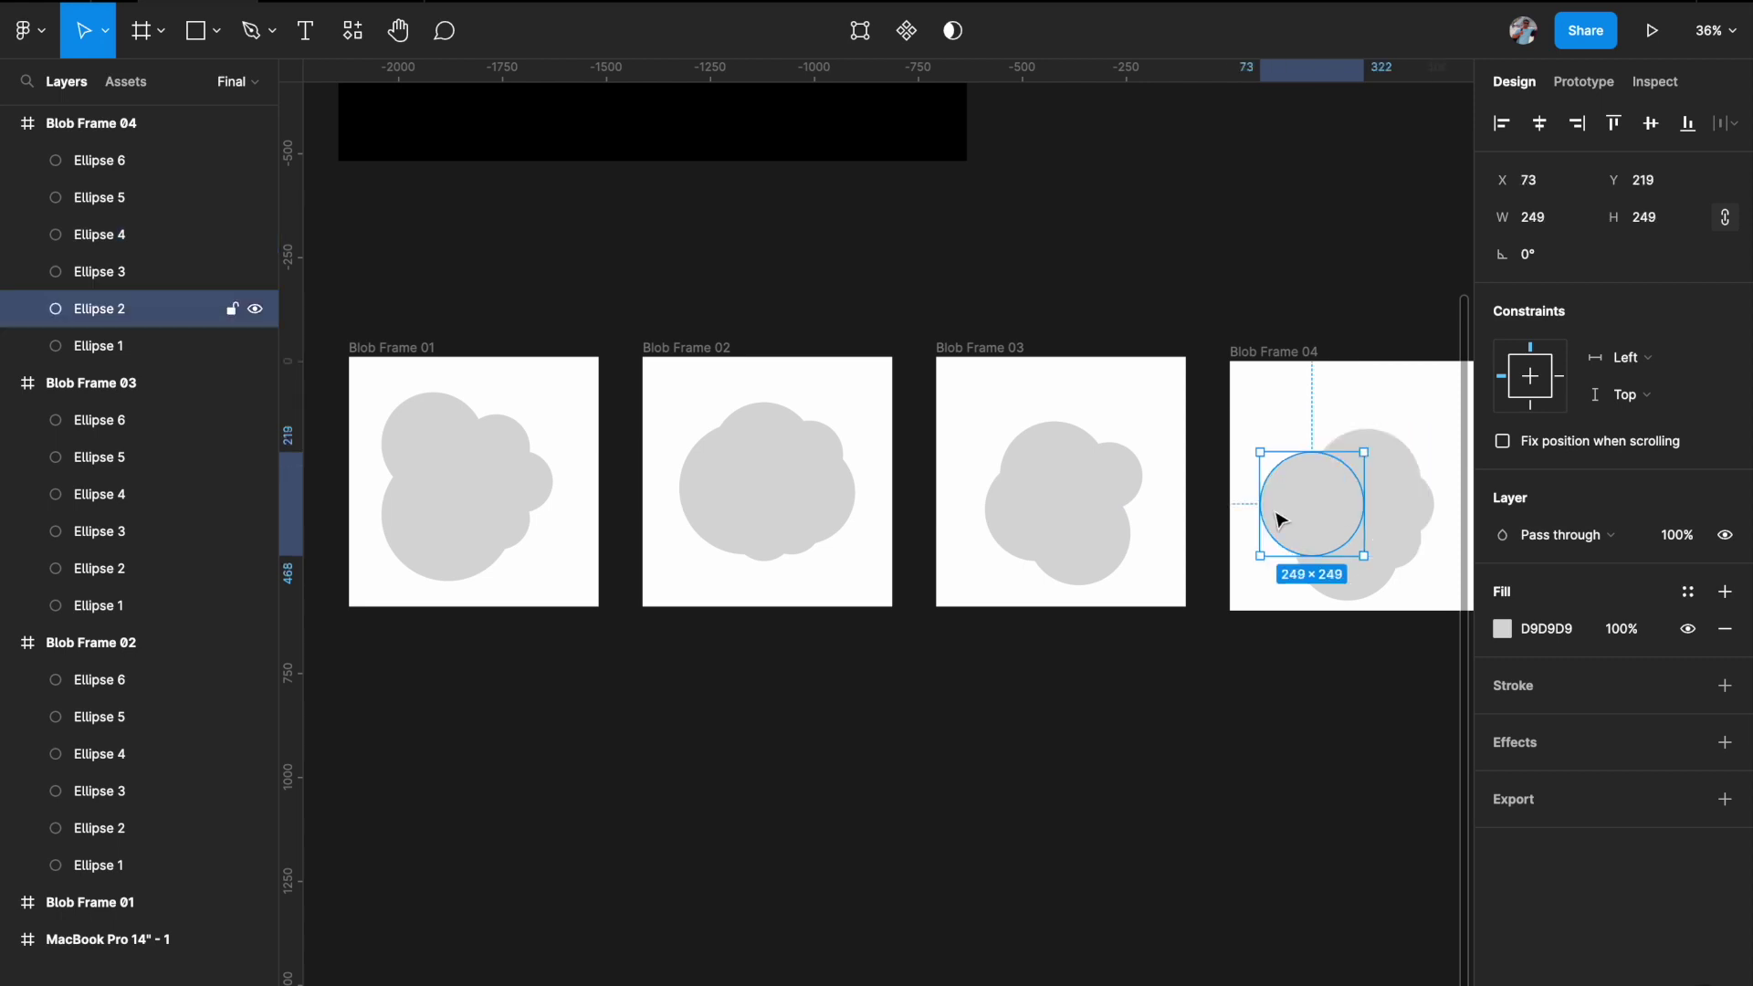
{"action": "key", "text": "Escape"}
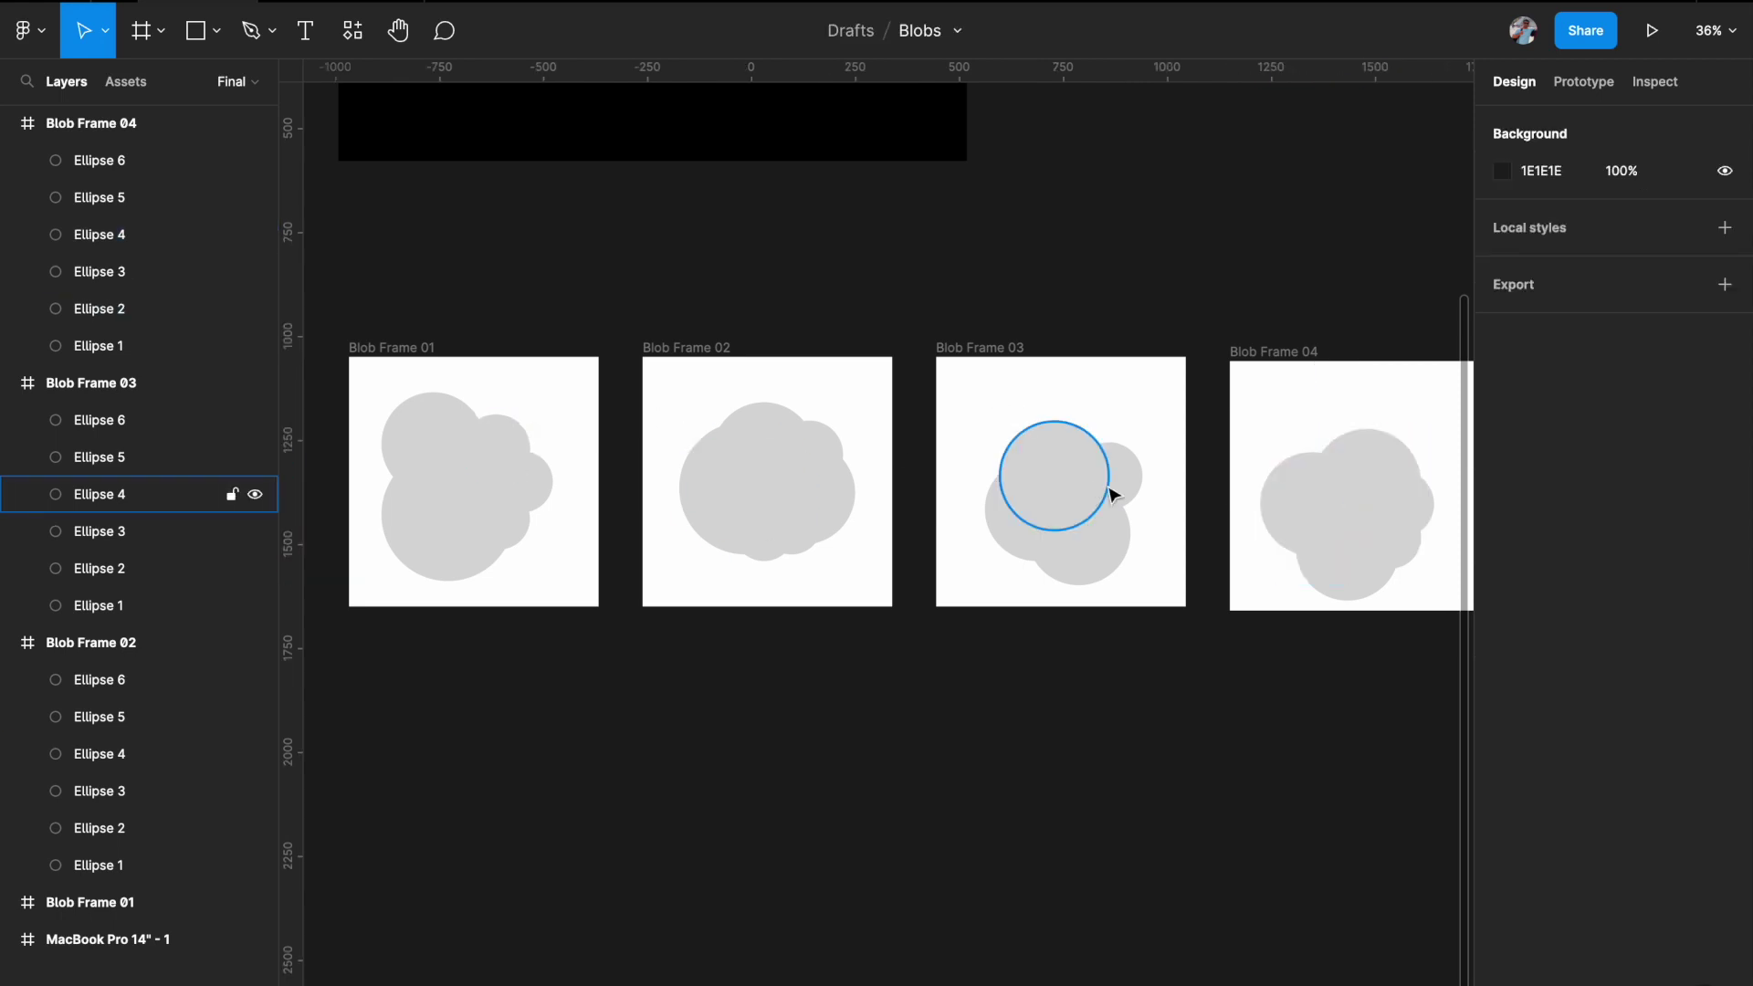
{"action": "scroll", "coordinate": [1113, 495], "scroll_direction": "down", "scroll_amount": 3}
Combine the four blob frames into one component set of variants.
{"action": "left_click_drag", "start_coordinate": [384, 373], "coordinate": [1459, 735]}
{"action": "scroll", "coordinate": [1076, 508], "scroll_direction": "left", "scroll_amount": 2}
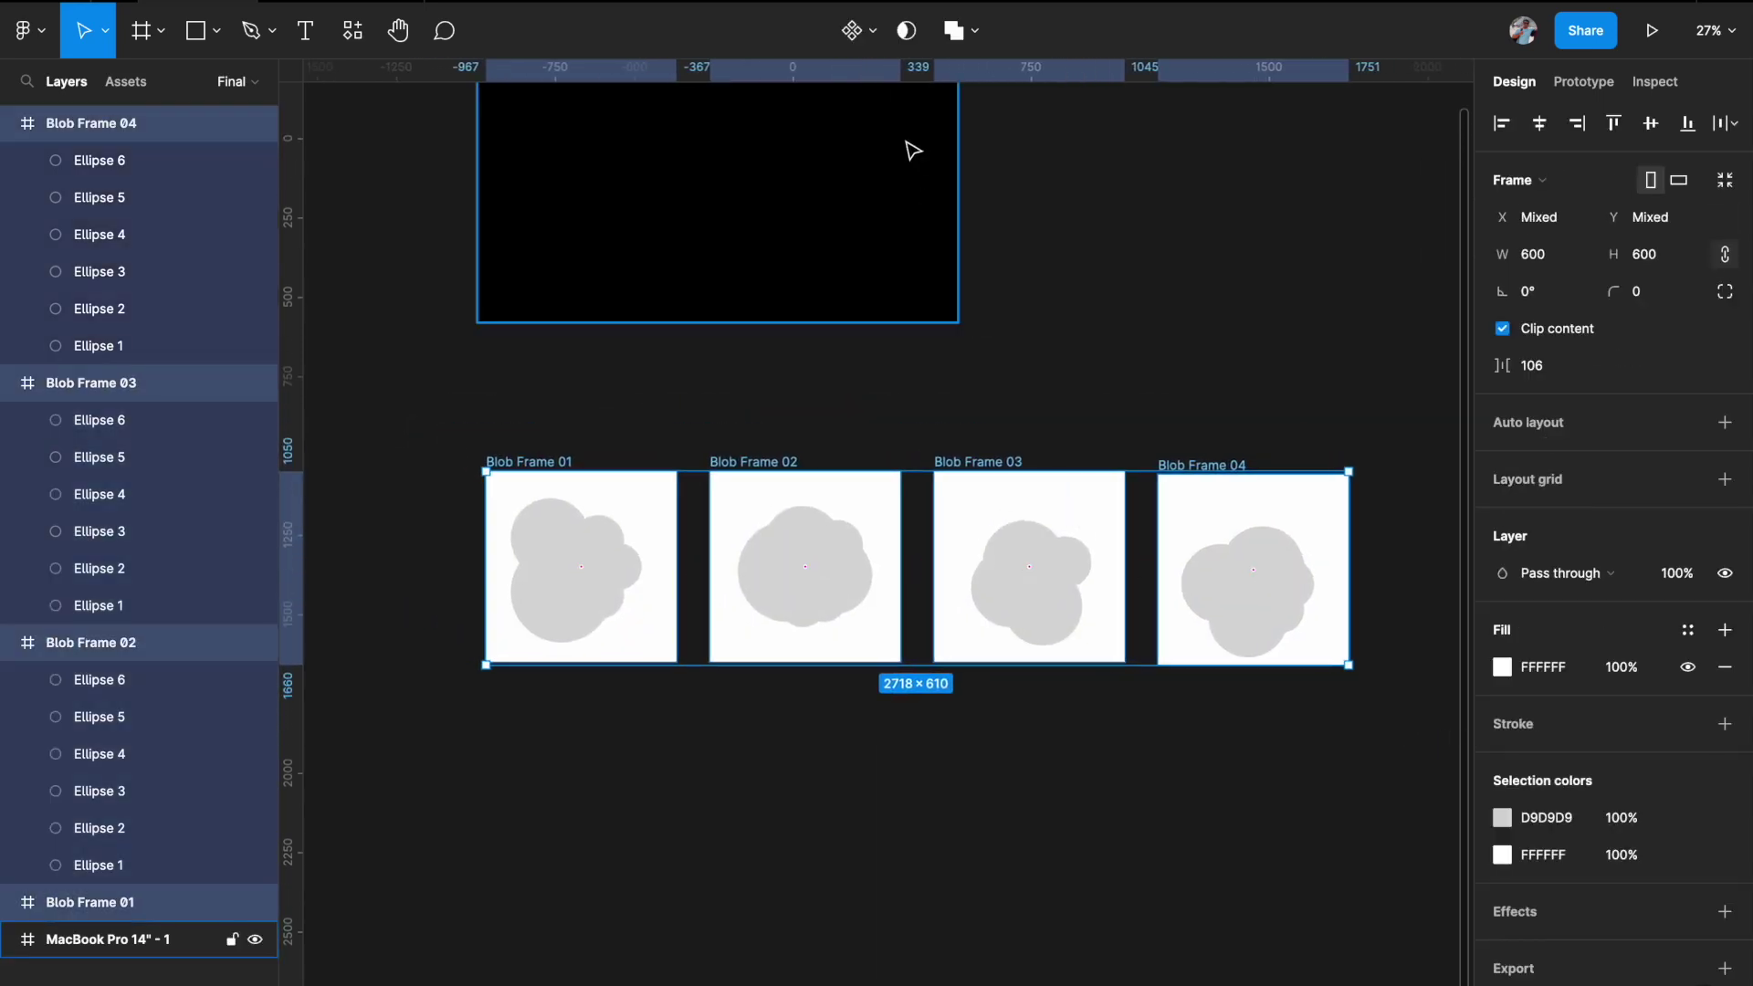
{"action": "left_click", "coordinate": [852, 30]}
{"action": "left_click", "coordinate": [864, 146]}
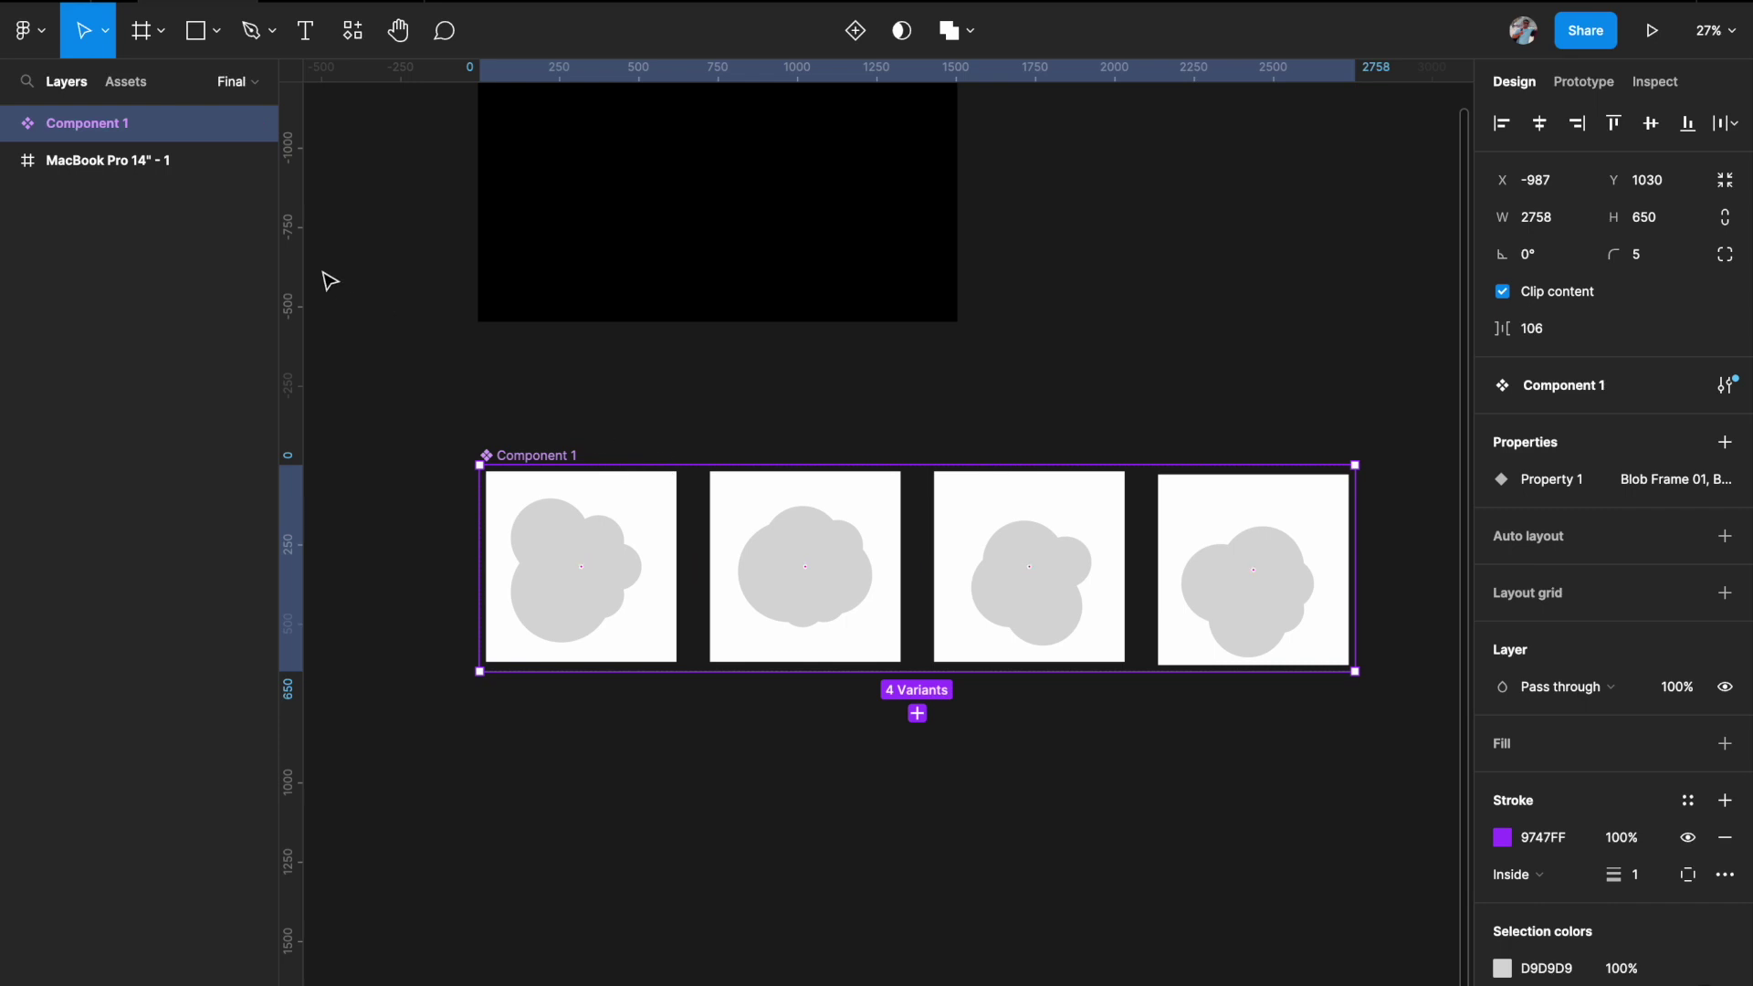
Rename the component set to 'blob'.
{"action": "double_click", "coordinate": [73, 123]}
{"action": "type", "text": "b"}
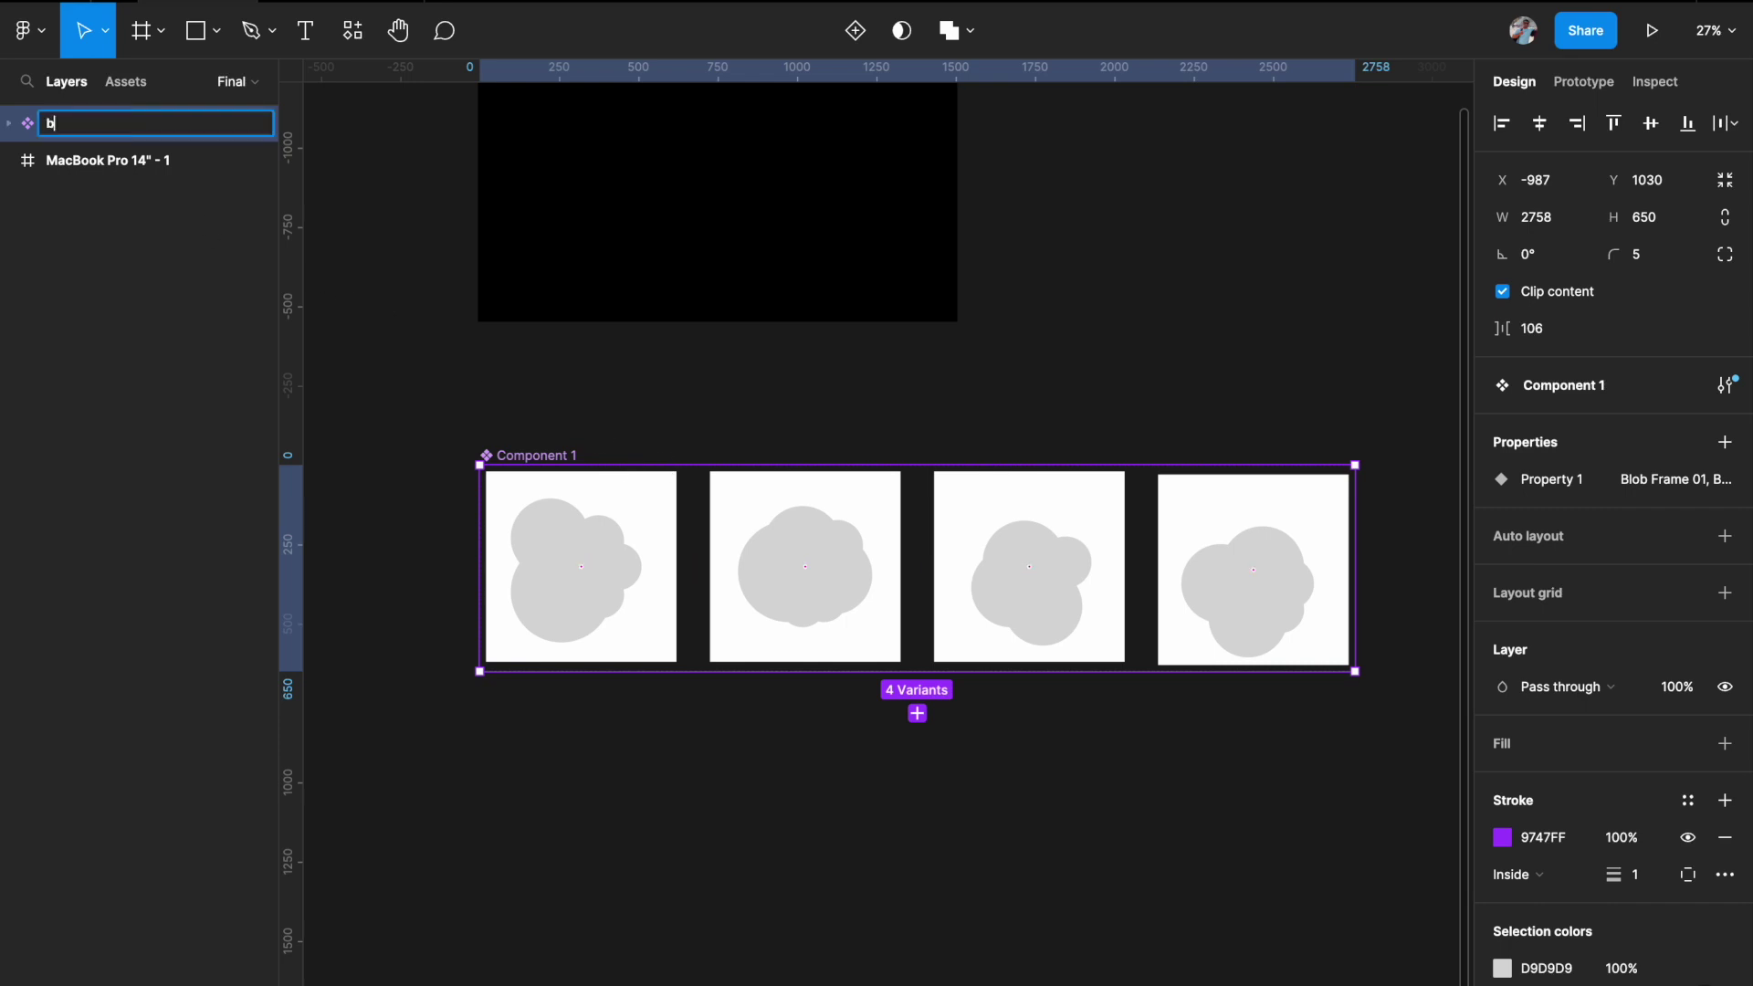
{"action": "type", "text": "lob"}
{"action": "key", "text": "Return"}
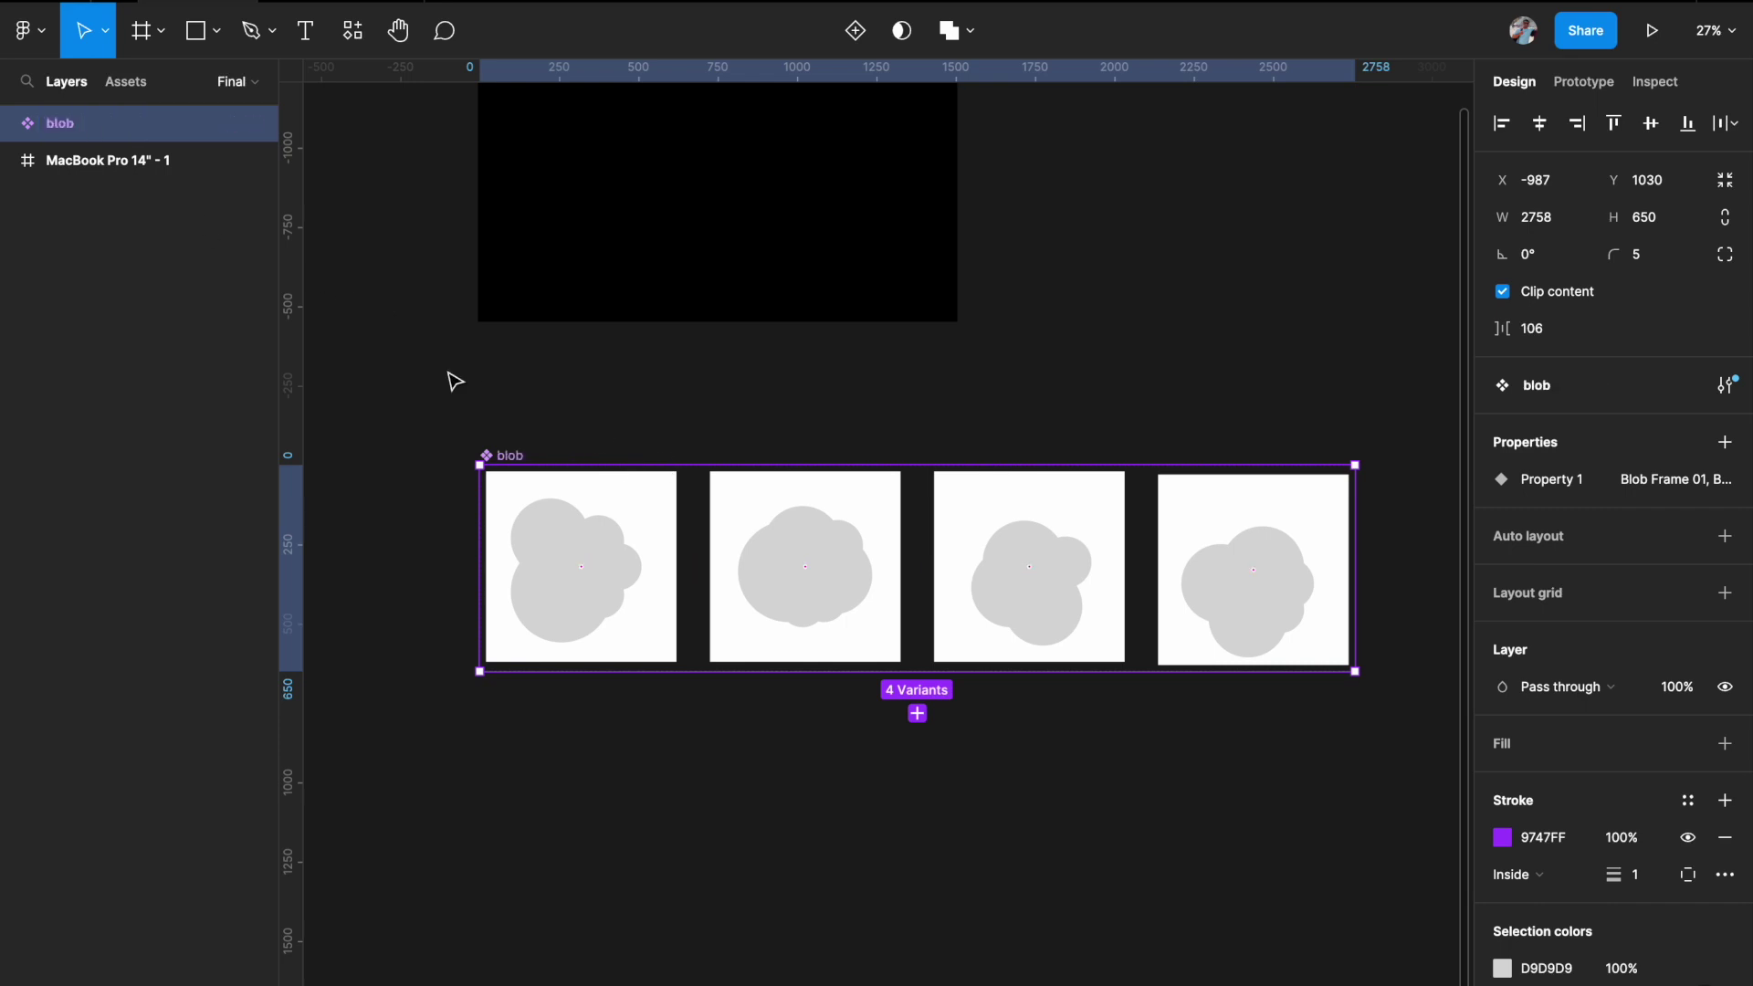
{"action": "scroll", "coordinate": [455, 380], "scroll_direction": "down", "scroll_amount": 3}
{"action": "scroll", "coordinate": [454, 381], "scroll_direction": "left", "scroll_amount": 1}
{"action": "scroll", "coordinate": [505, 417], "scroll_direction": "up", "scroll_amount": 2}
{"action": "scroll", "coordinate": [505, 417], "scroll_direction": "right", "scroll_amount": 1}
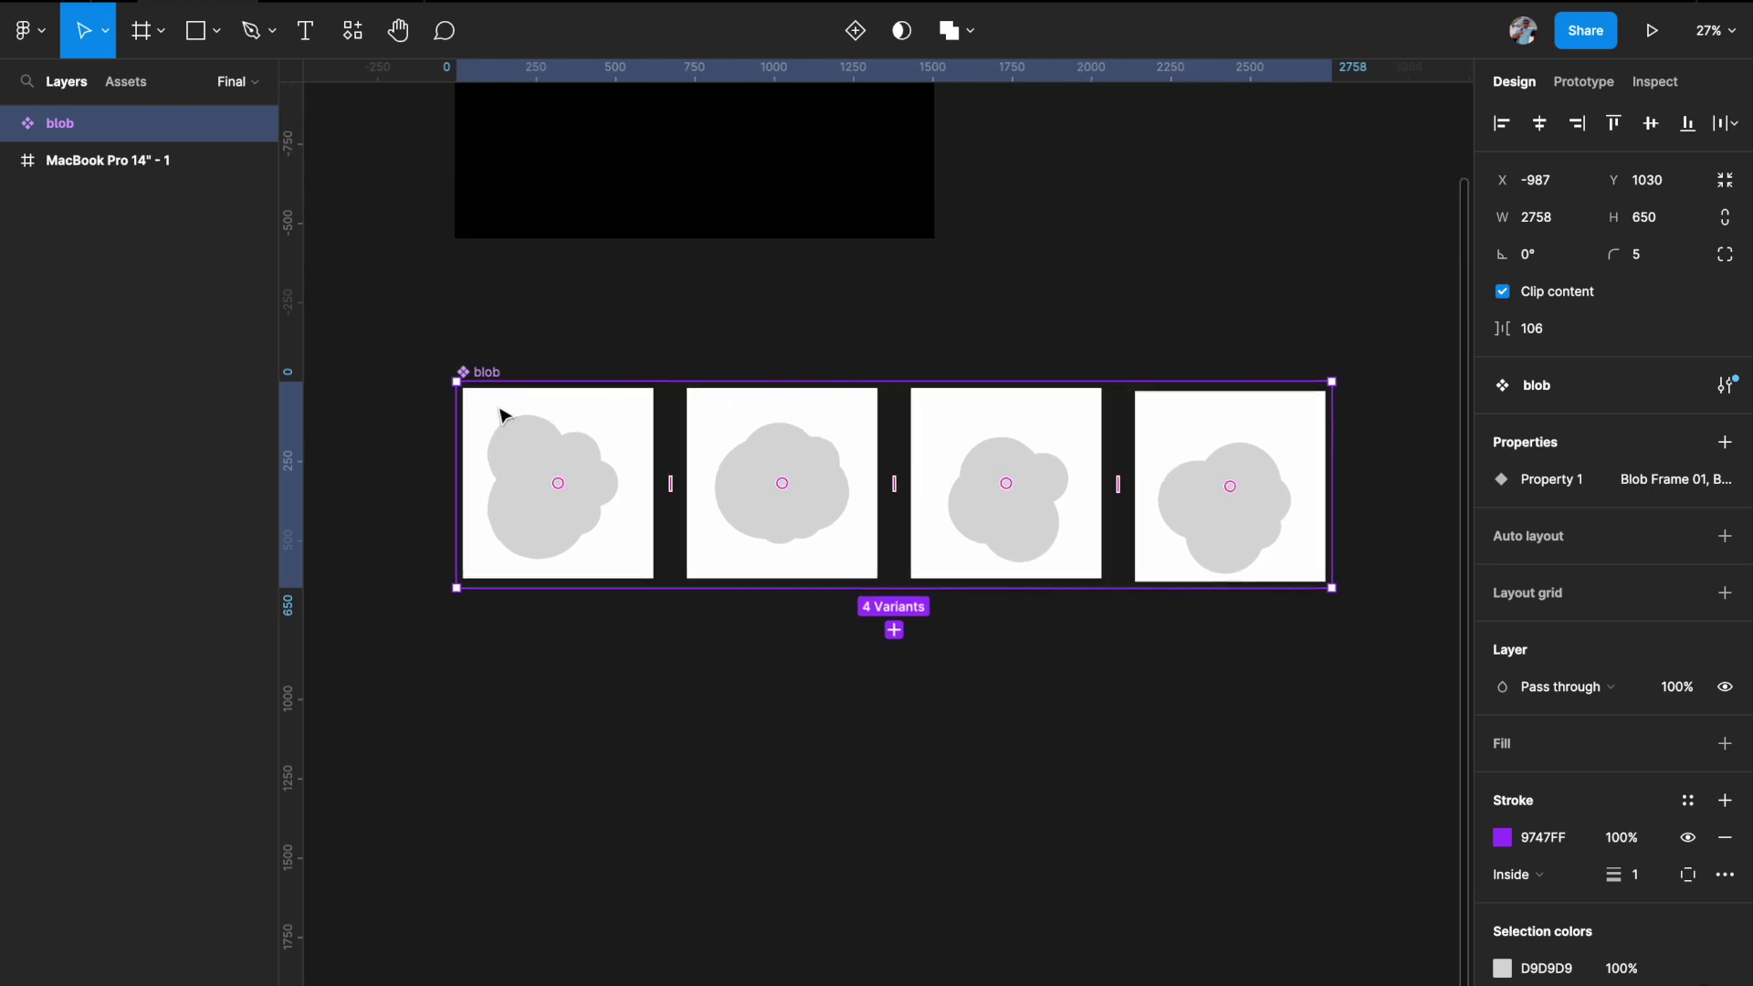
Connect Blob Frame 01 to Blob Frame 02 with an After delay trigger of 1ms.
{"action": "left_click", "coordinate": [570, 468]}
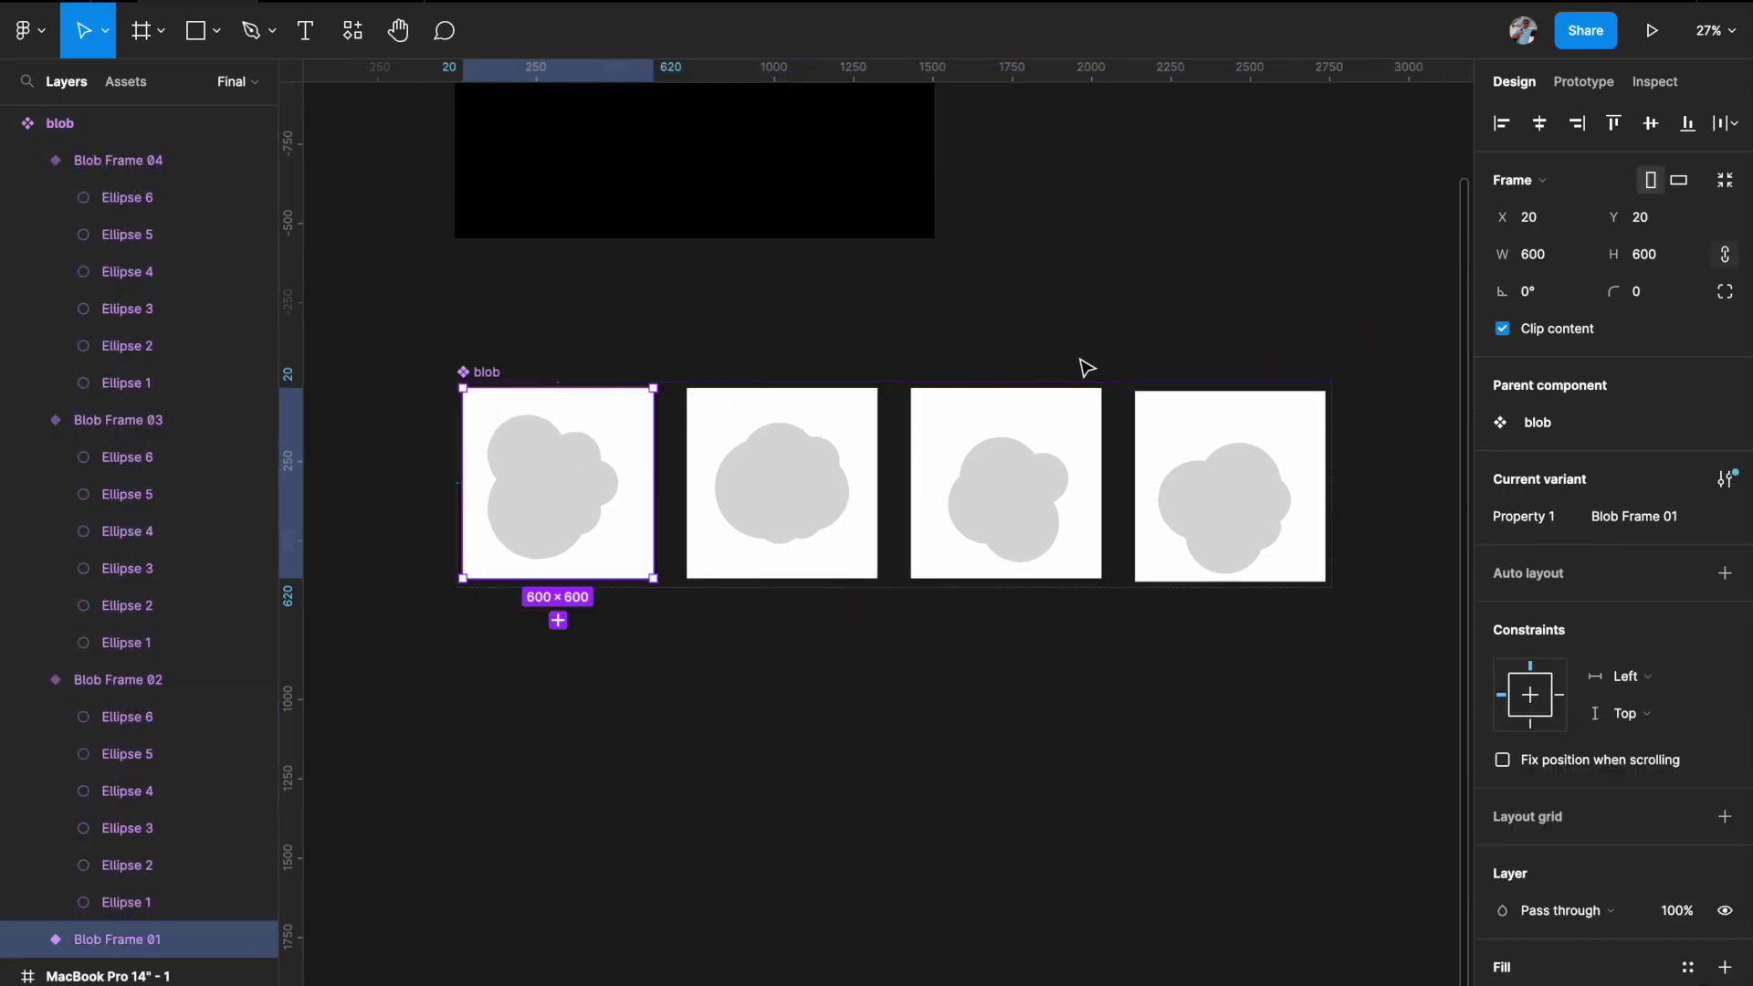
{"action": "left_click", "coordinate": [1586, 83]}
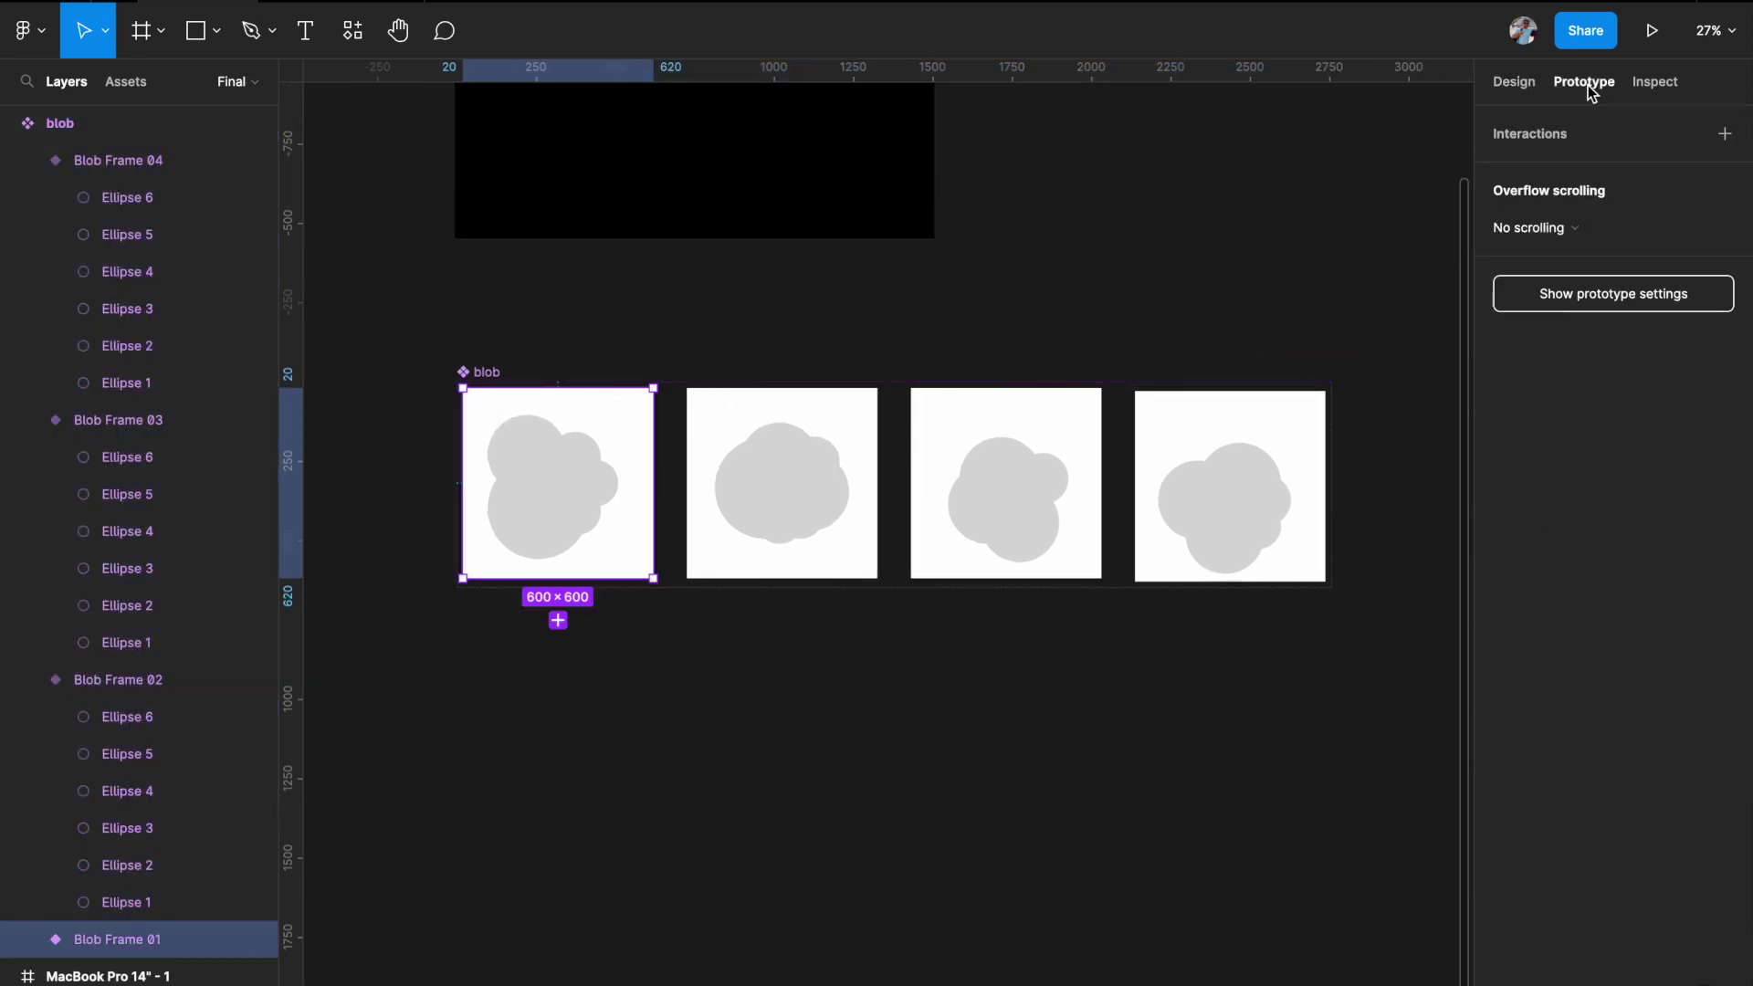
{"action": "scroll", "coordinate": [606, 545], "scroll_direction": "up", "scroll_amount": 3}
{"action": "left_click_drag", "start_coordinate": [680, 465], "coordinate": [750, 465]}
{"action": "left_click", "coordinate": [1307, 226]}
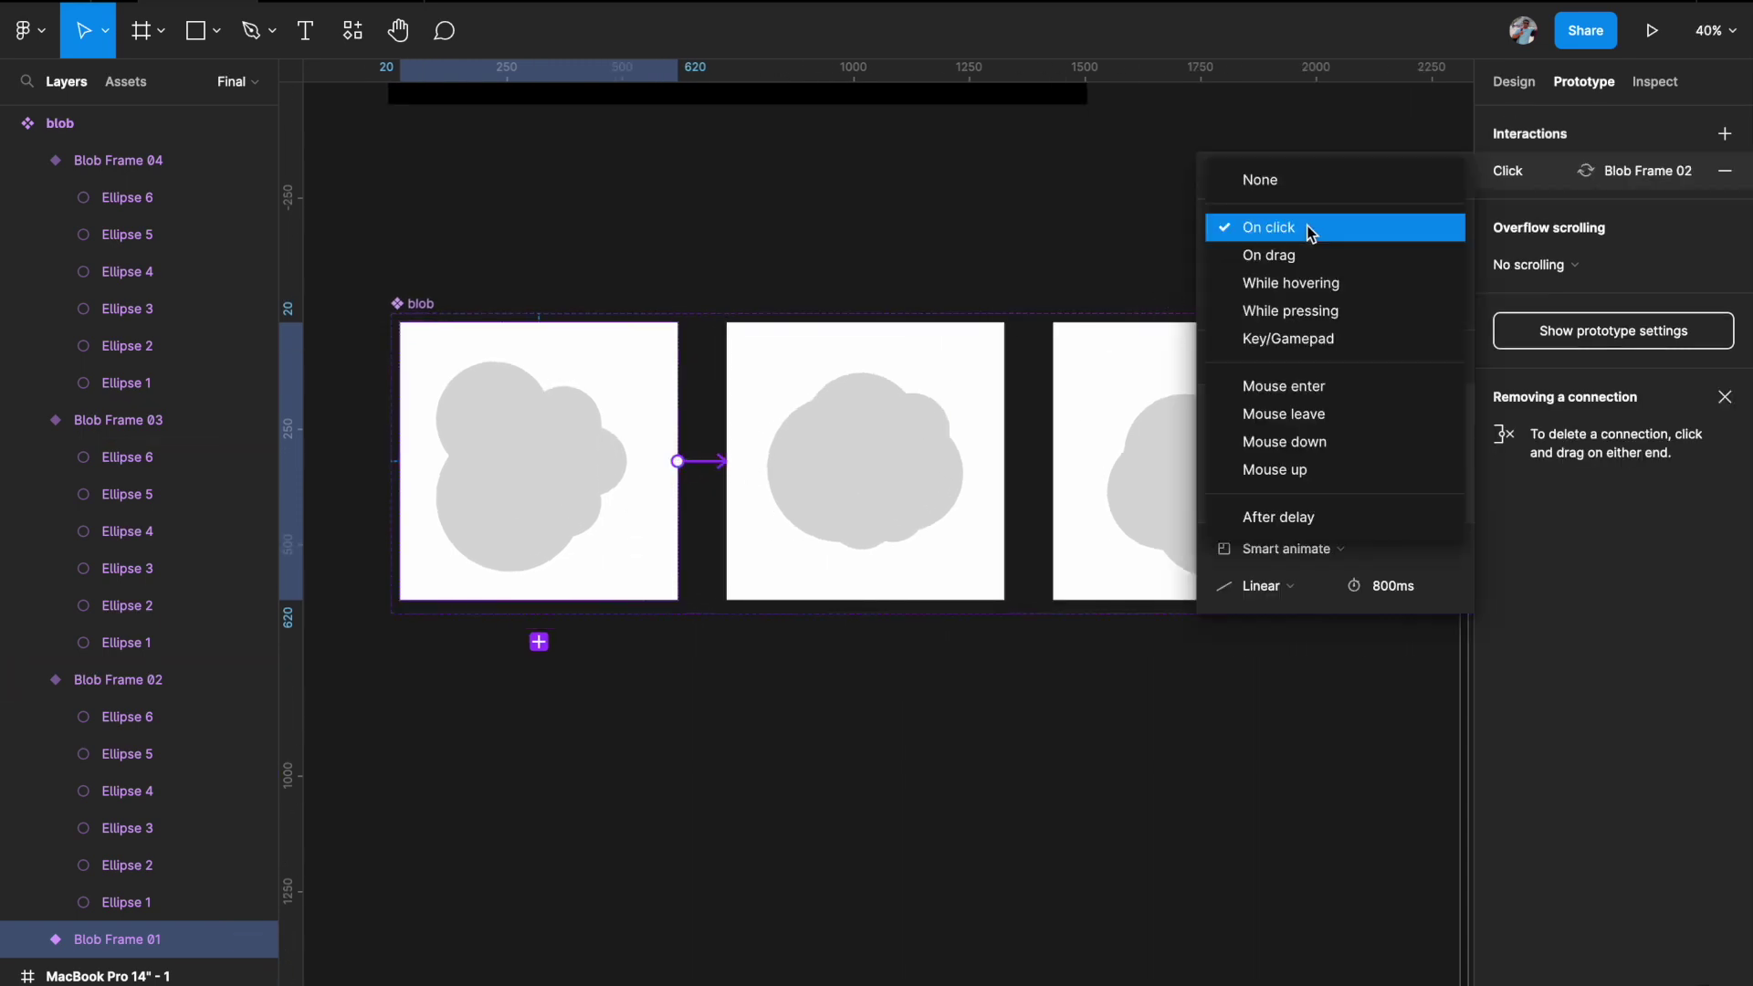
{"action": "left_click", "coordinate": [1285, 515]}
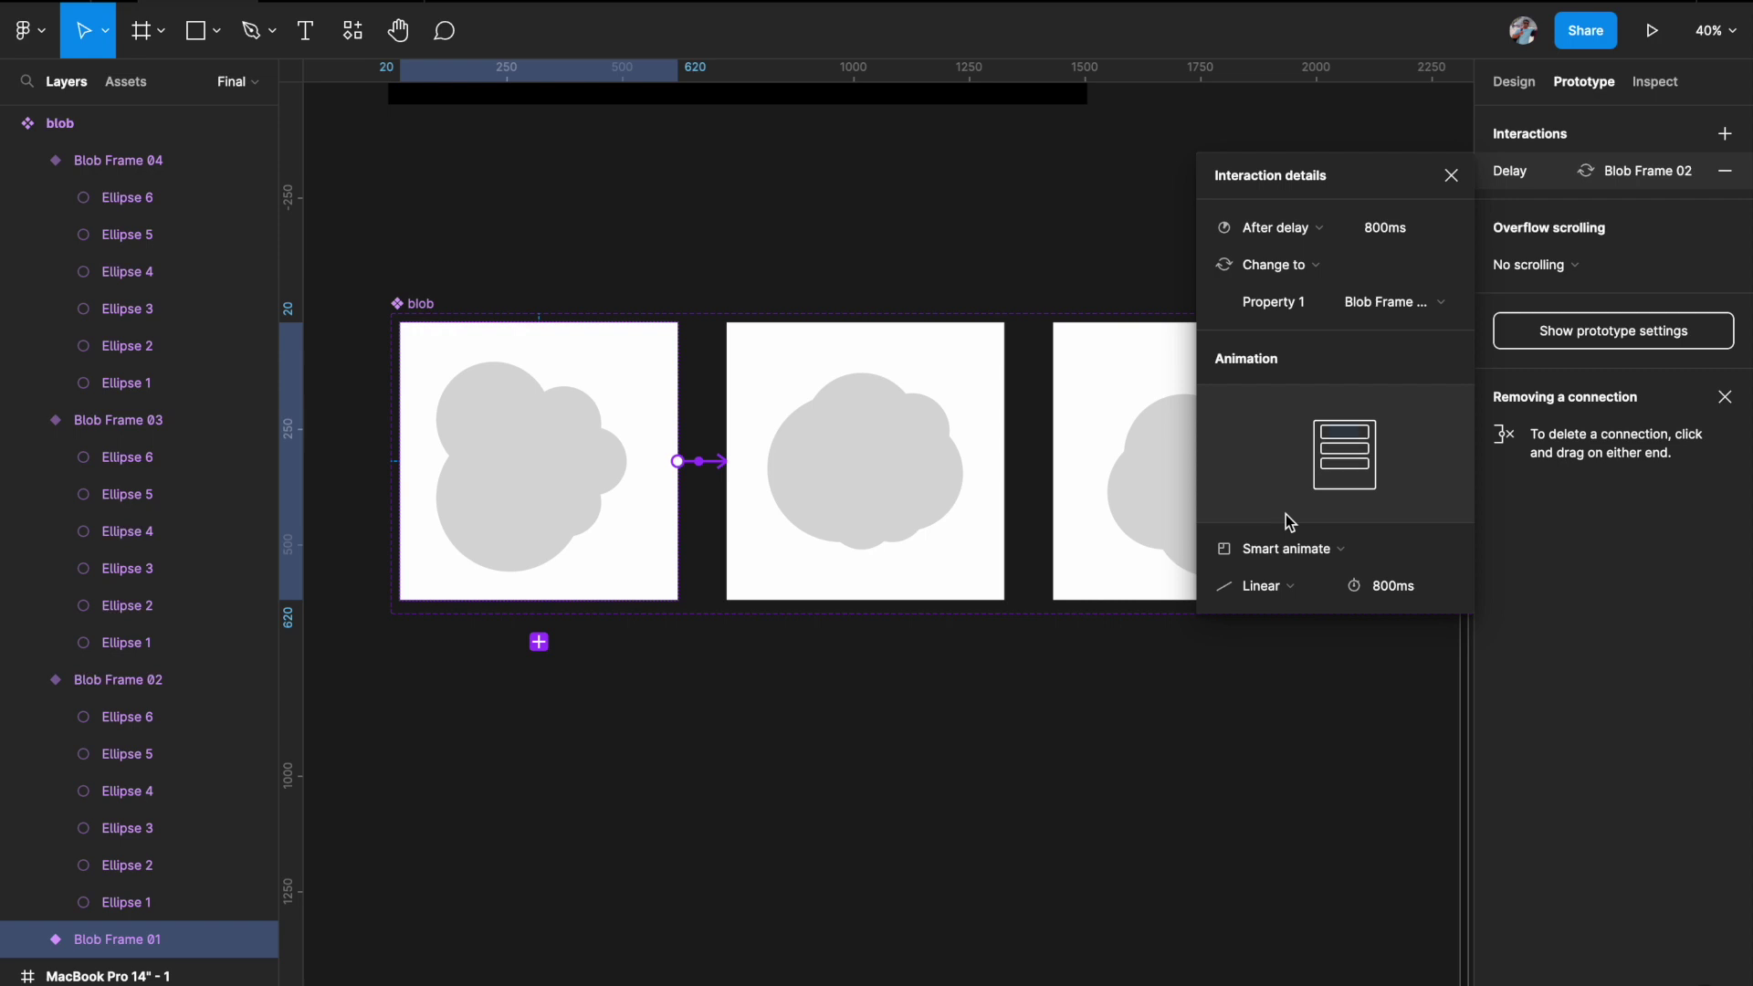
{"action": "left_click", "coordinate": [1400, 230]}
{"action": "type", "text": "1"}
{"action": "key", "text": "Return"}
Set the transition to Linear easing with a 2000ms duration.
{"action": "left_click", "coordinate": [1286, 586]}
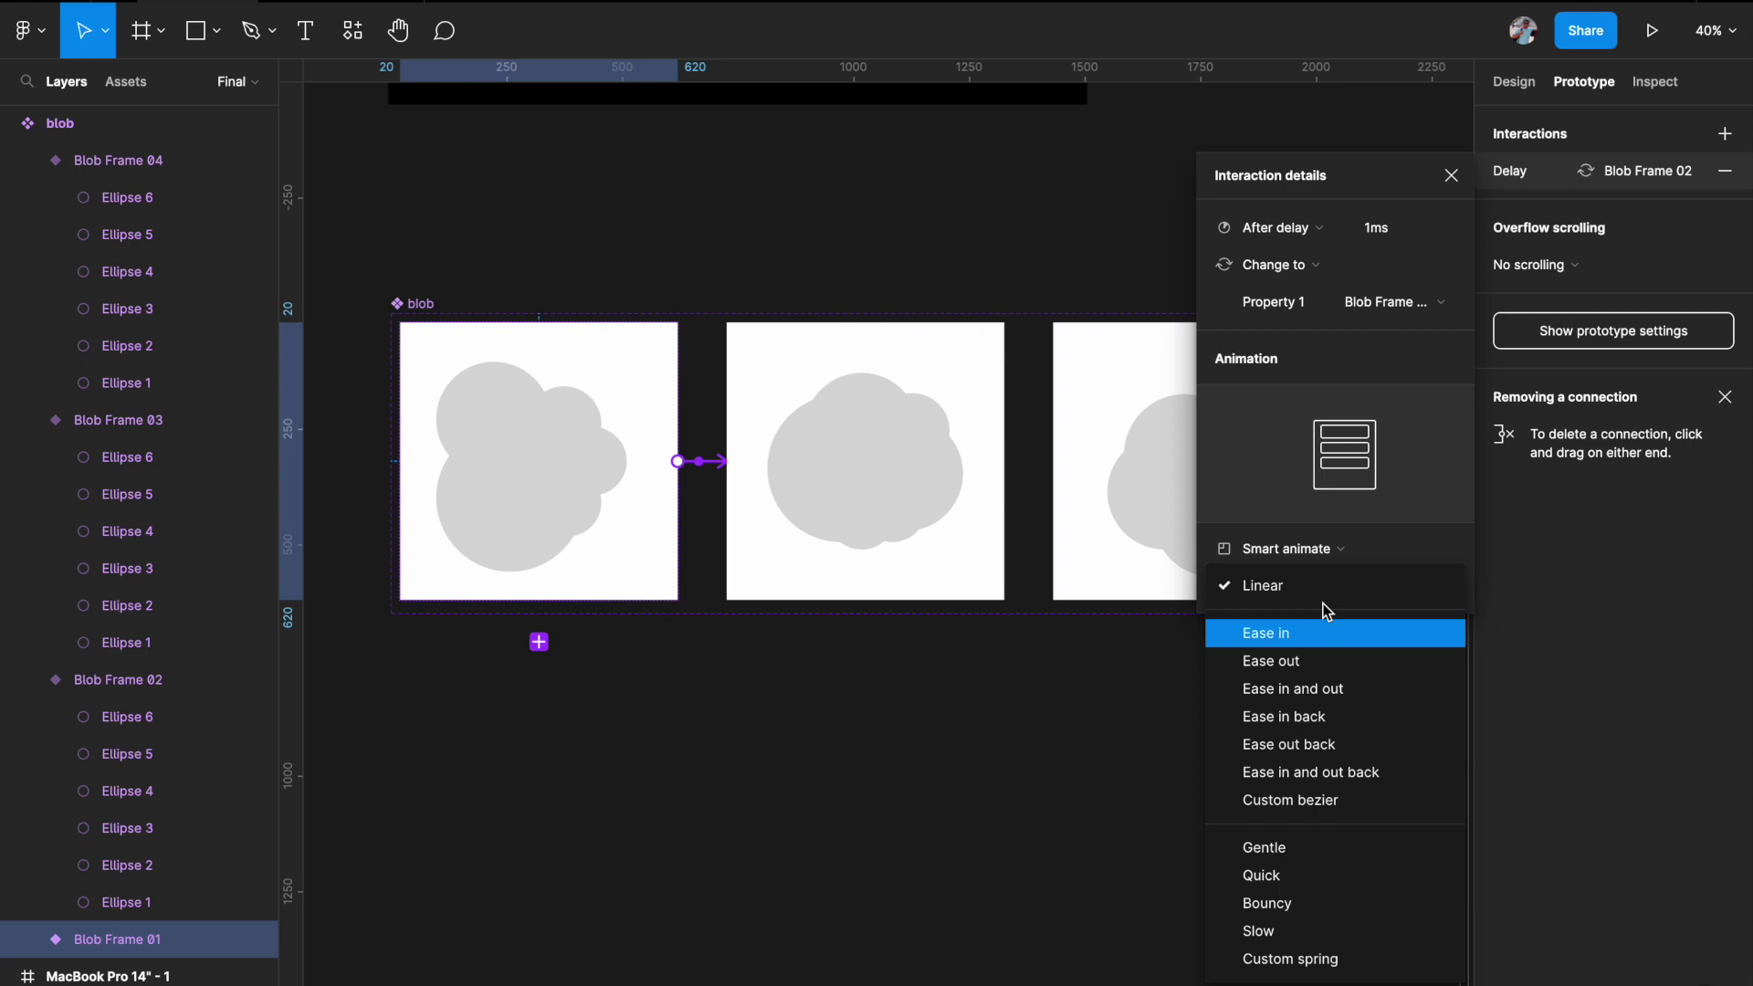
{"action": "left_click", "coordinate": [1291, 588]}
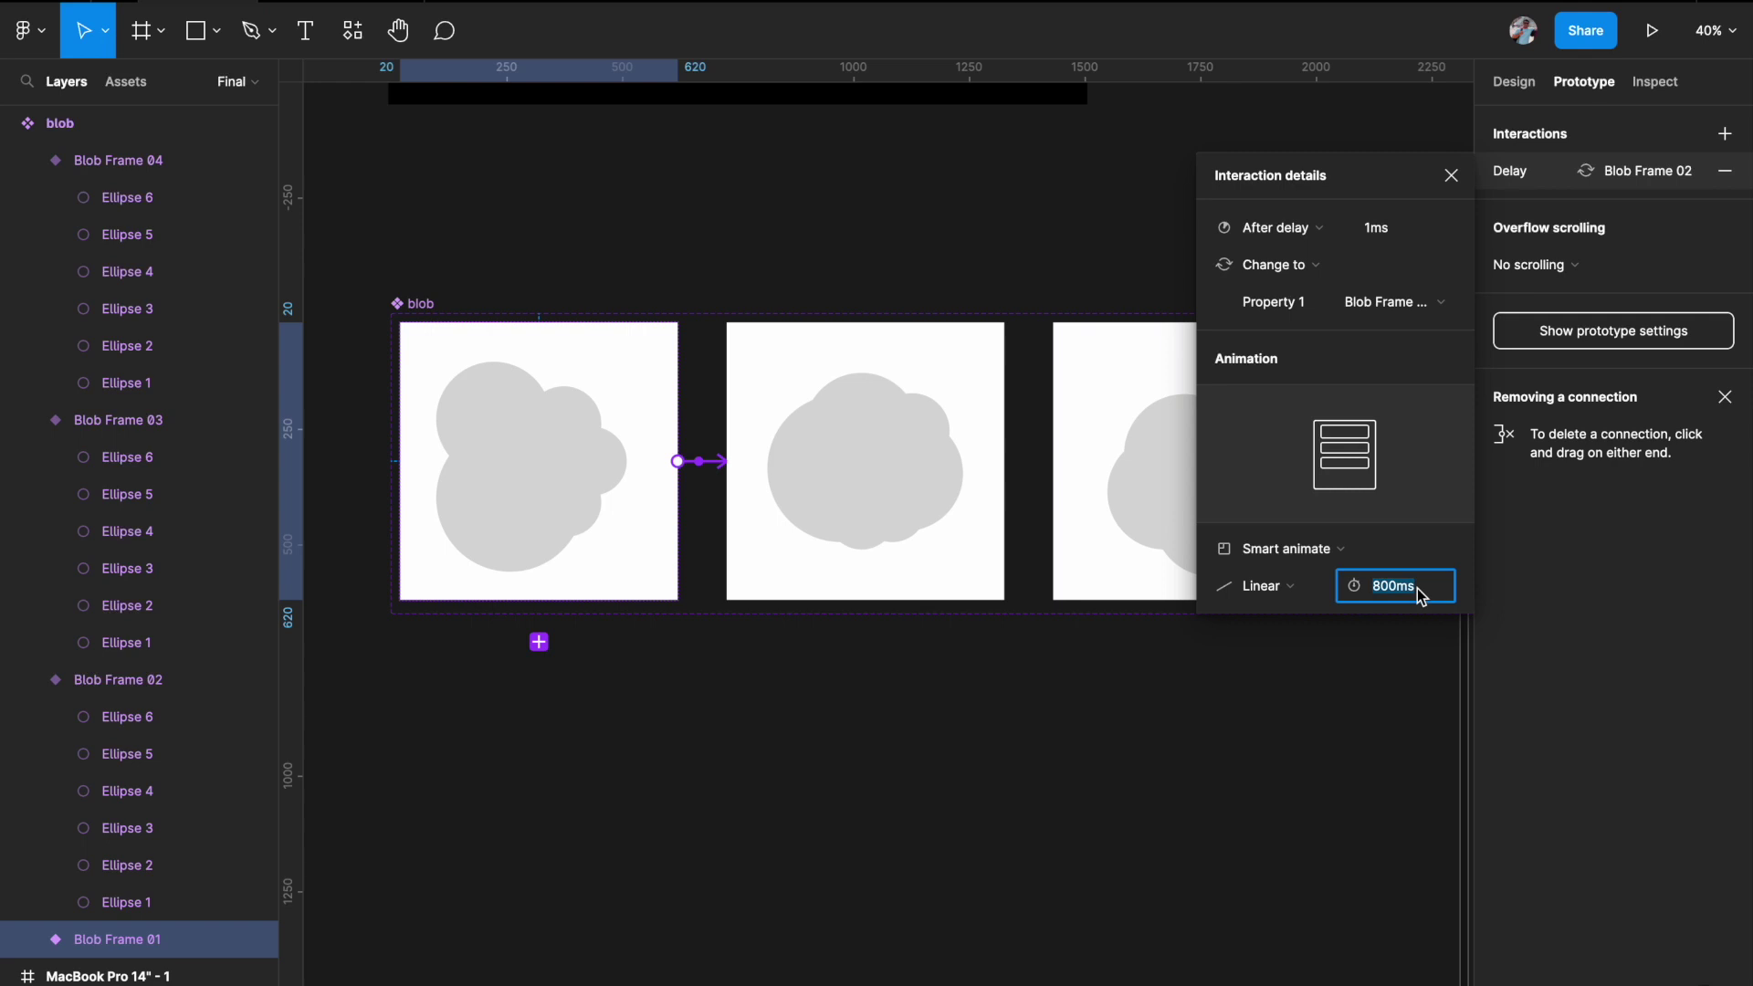
{"action": "type", "text": "2000"}
{"action": "key", "text": "Return"}
{"action": "left_click", "coordinate": [1451, 174]}
Link Blob Frame 02 to Blob Frame 03 with a 1ms After delay trigger.
{"action": "left_click", "coordinate": [981, 411]}
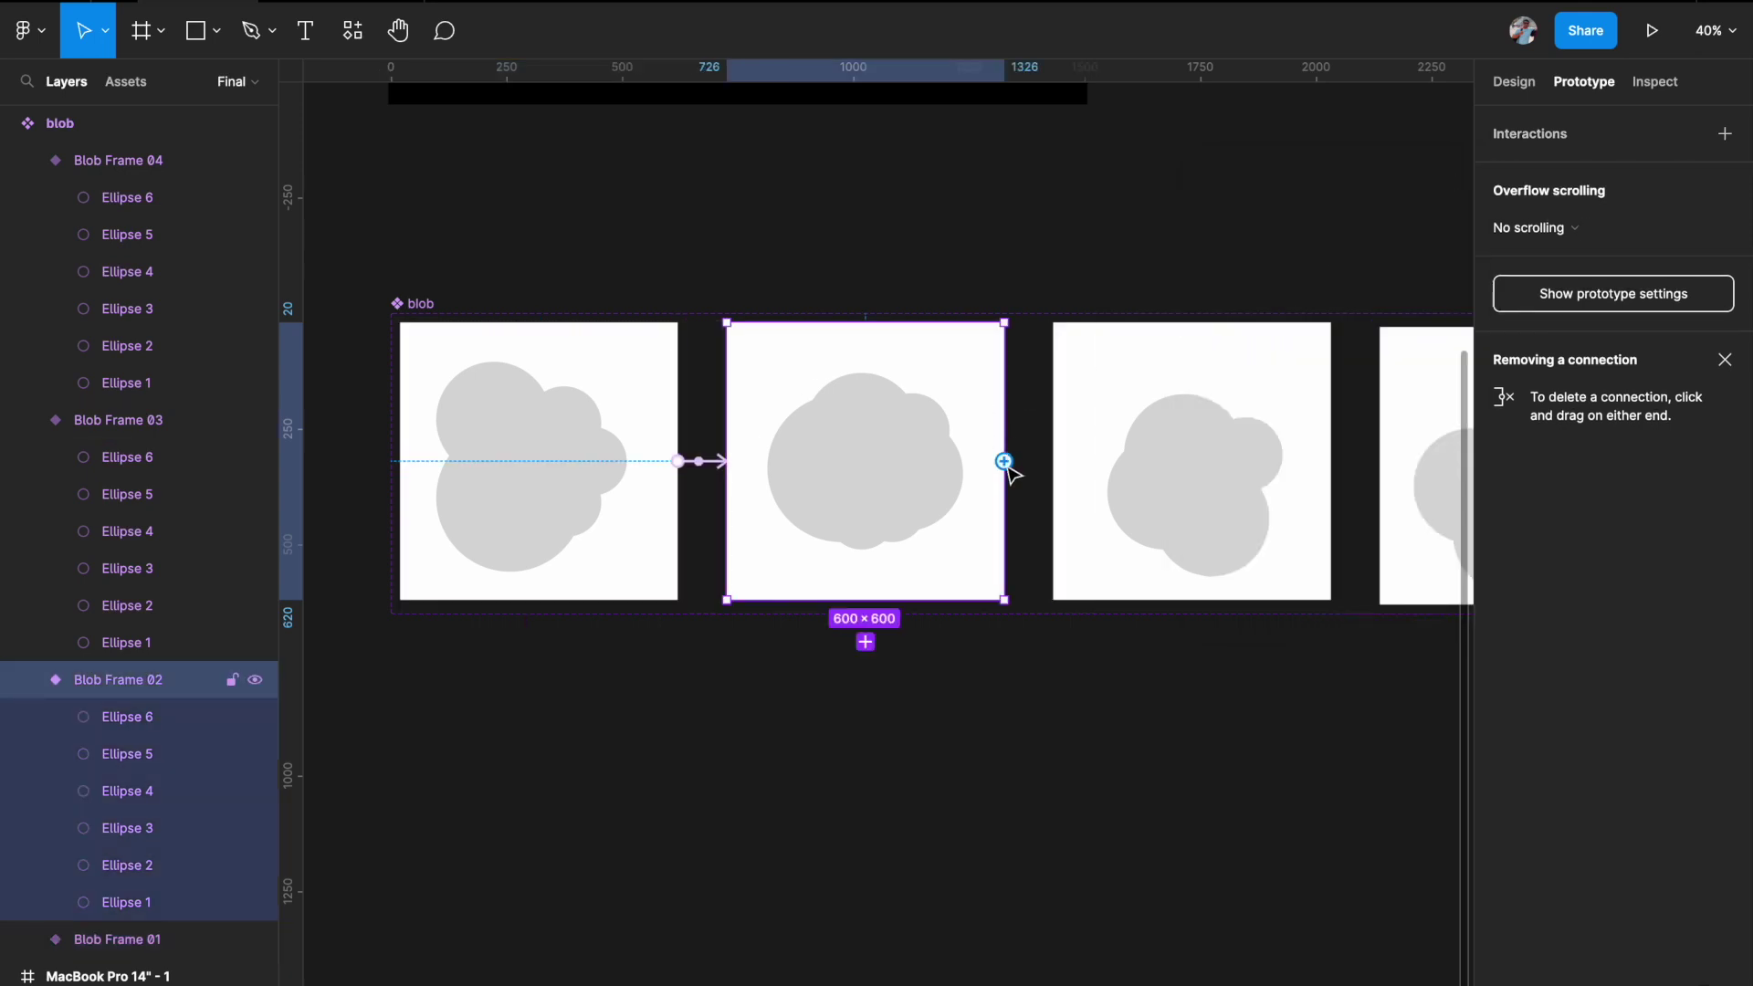
{"action": "left_click_drag", "start_coordinate": [1005, 461], "coordinate": [1073, 465]}
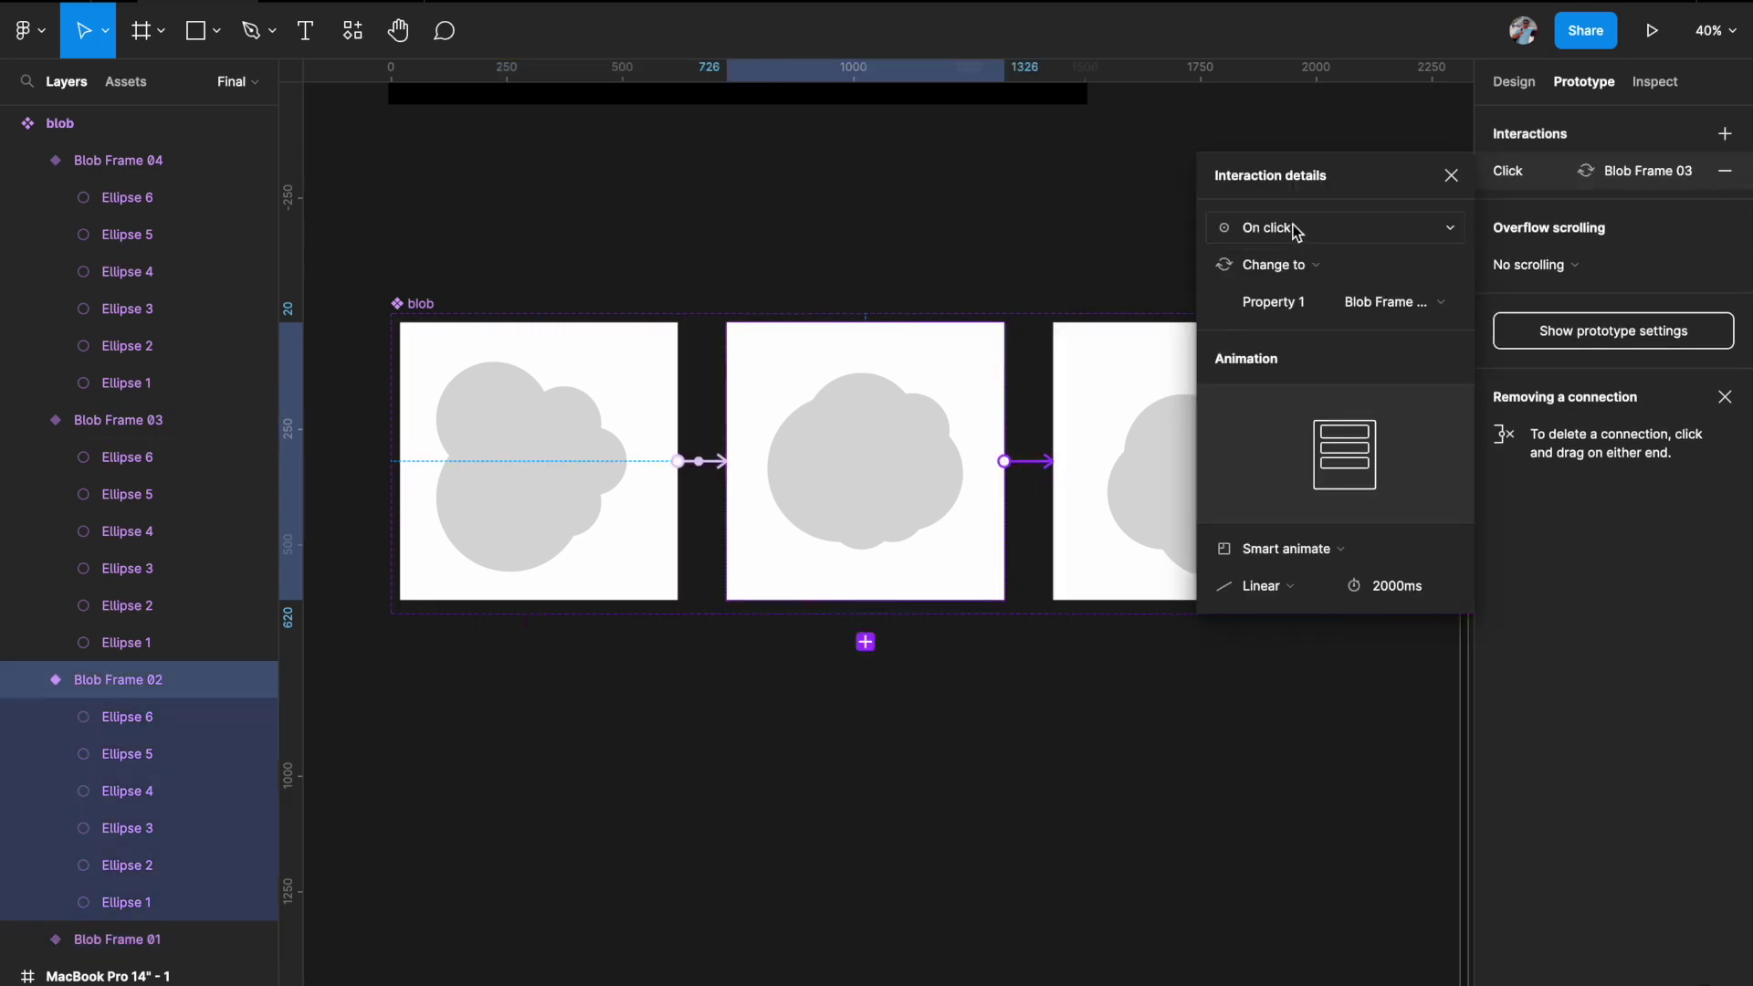
{"action": "left_click", "coordinate": [1297, 229]}
{"action": "left_click", "coordinate": [1280, 517]}
{"action": "left_click", "coordinate": [1380, 230]}
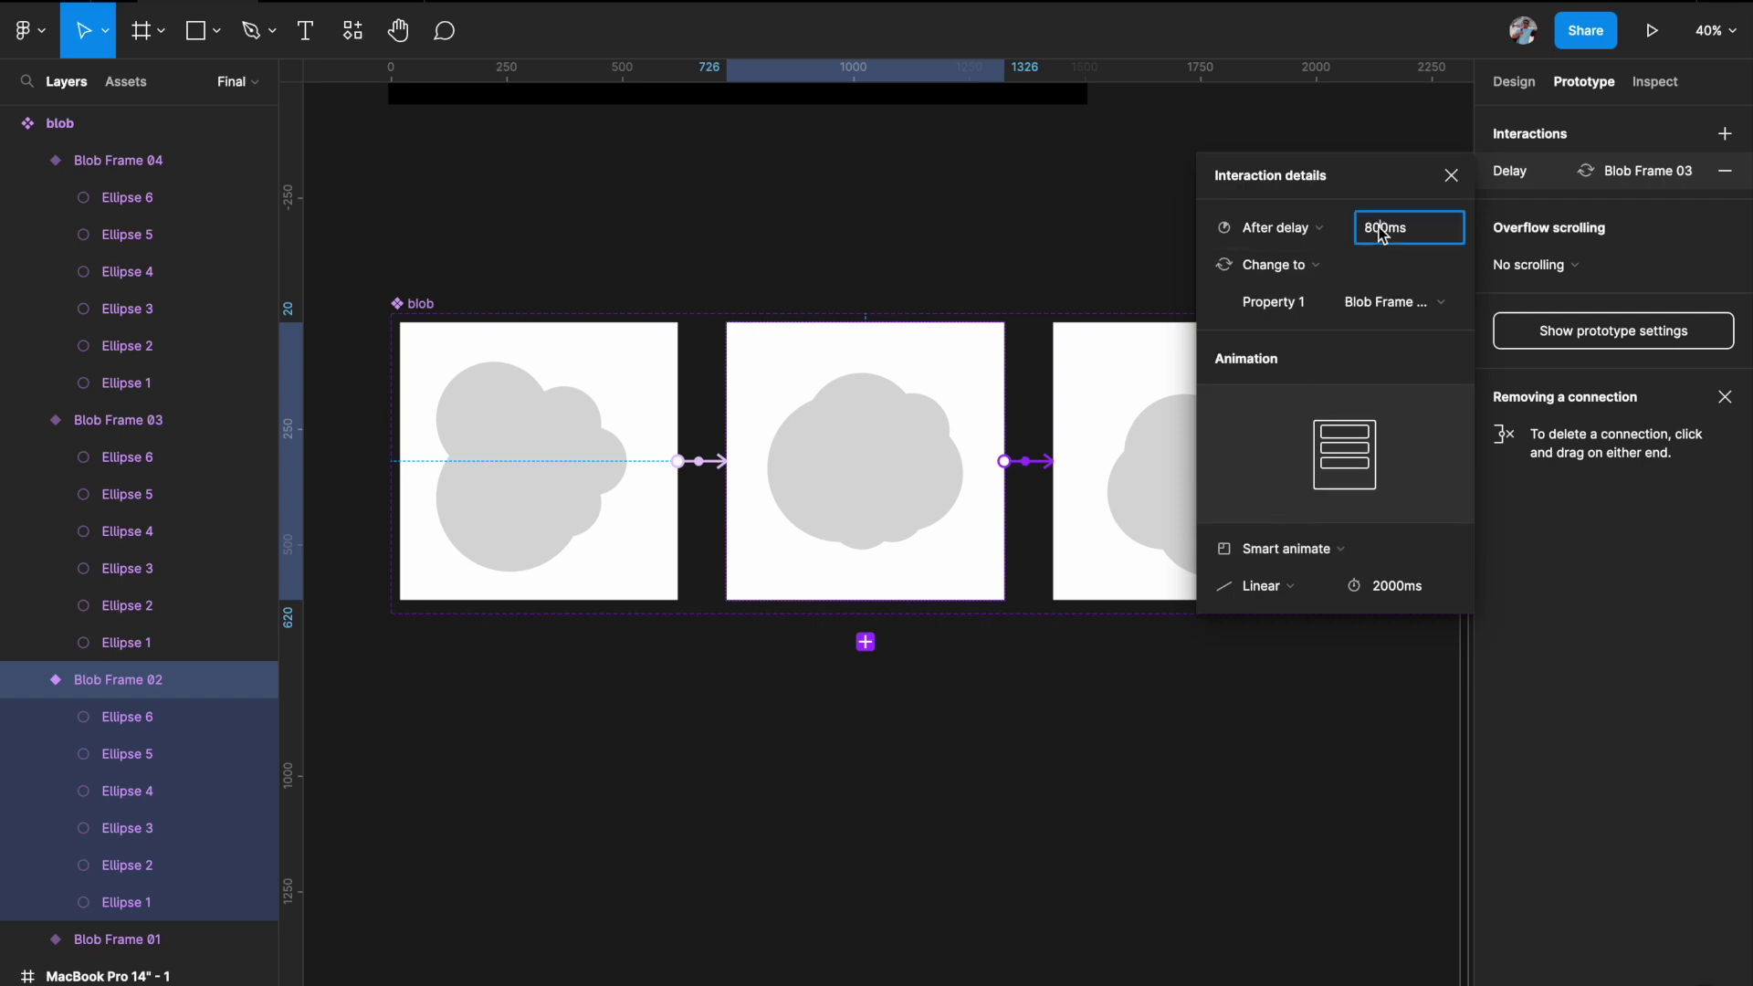
{"action": "type", "text": "1"}
{"action": "key", "text": "Return"}
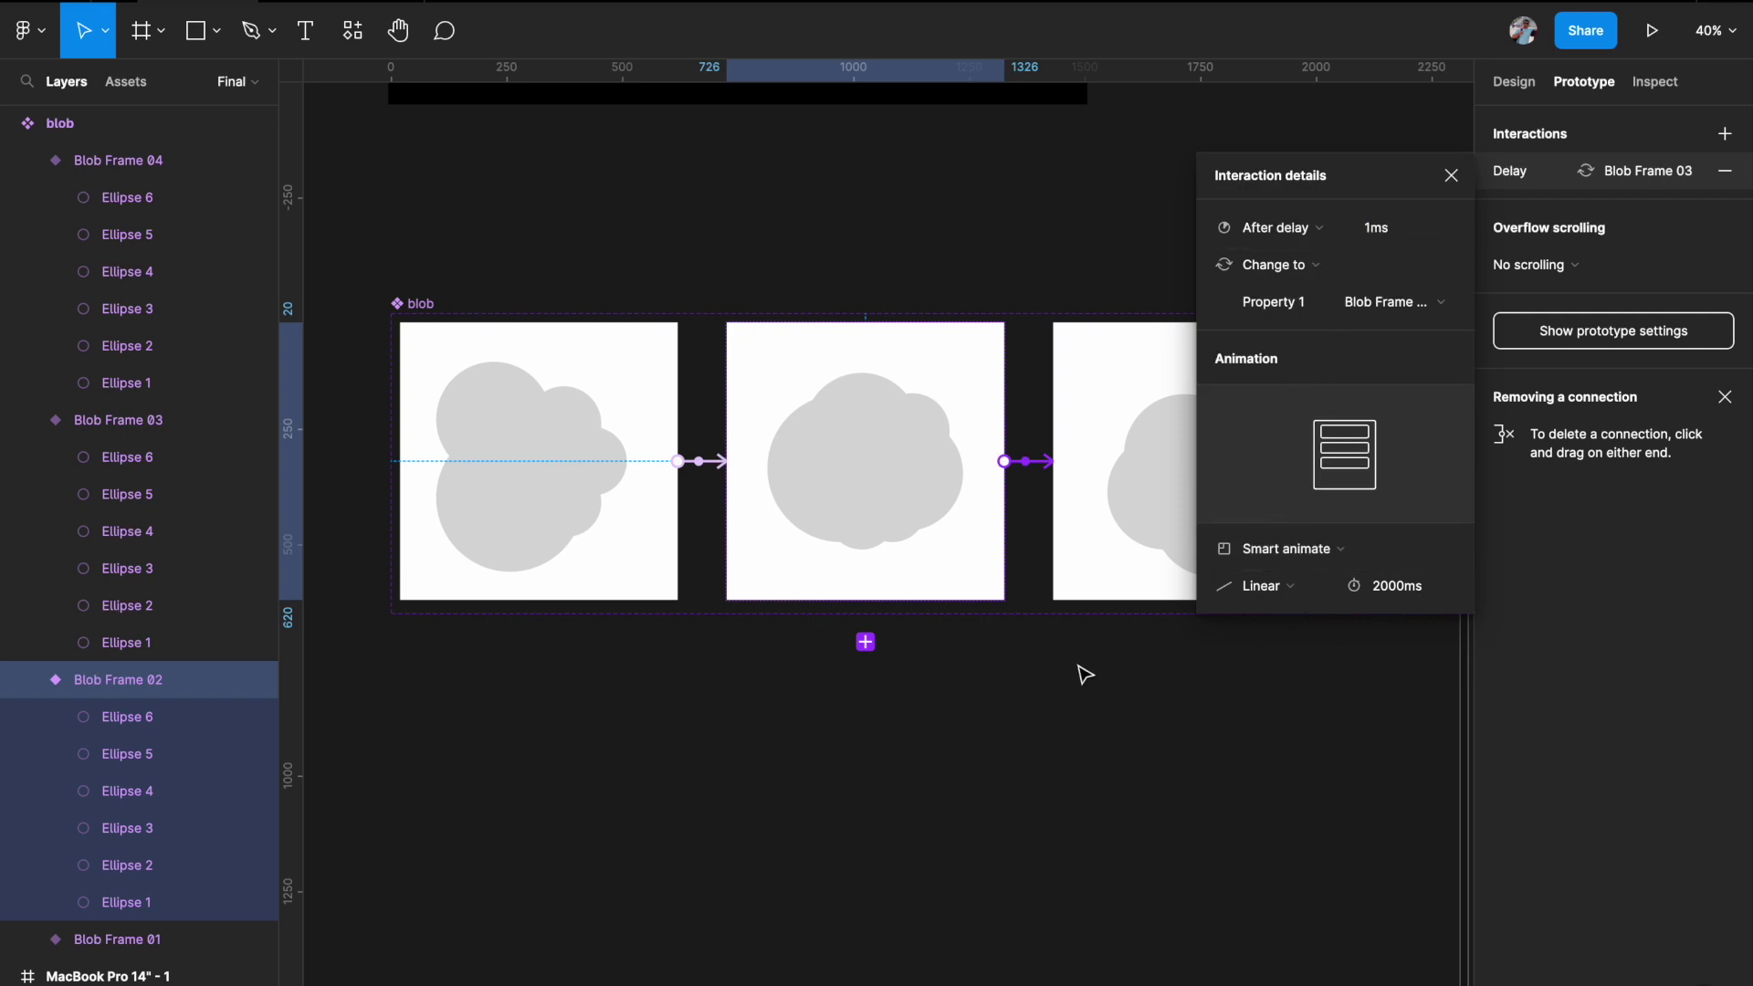
Link Blob Frame 03 to Blob Frame 04 with a 1ms After delay trigger.
{"action": "scroll", "coordinate": [1075, 661], "scroll_direction": "right", "scroll_amount": 3}
{"action": "left_click", "coordinate": [1033, 497]}
{"action": "scroll", "coordinate": [1033, 497], "scroll_direction": "down", "scroll_amount": 2}
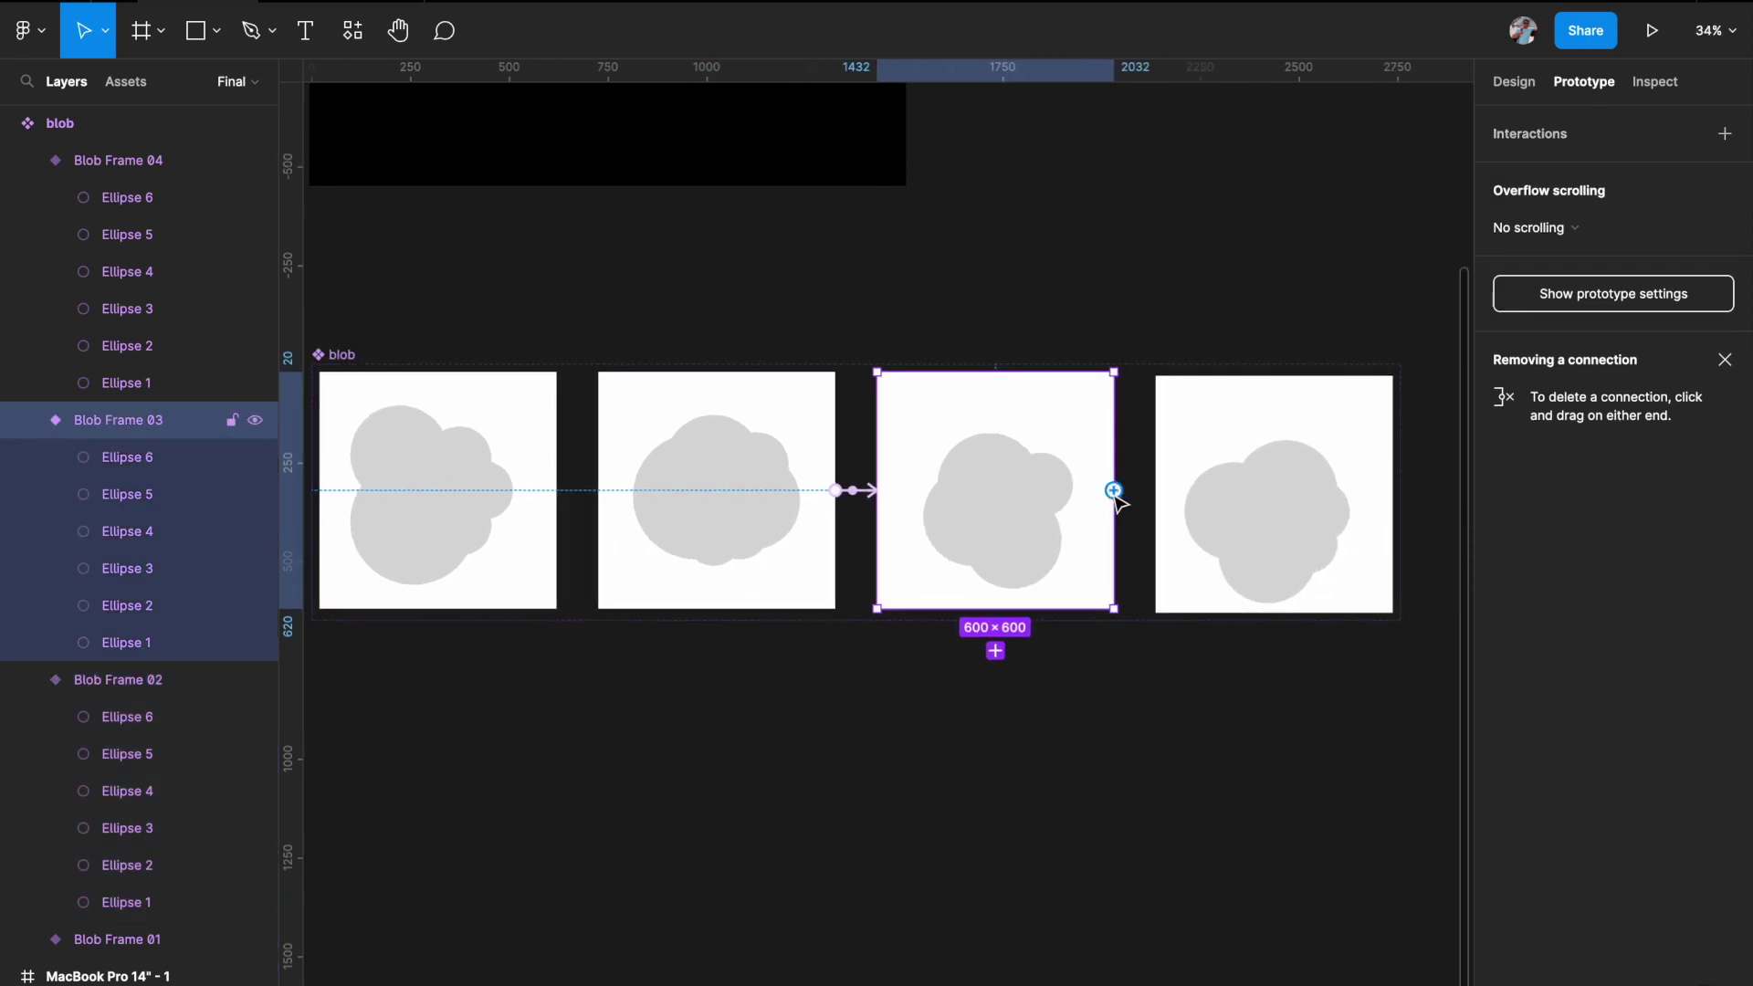
{"action": "left_click_drag", "start_coordinate": [1114, 491], "coordinate": [1214, 498]}
{"action": "left_click", "coordinate": [1324, 234]}
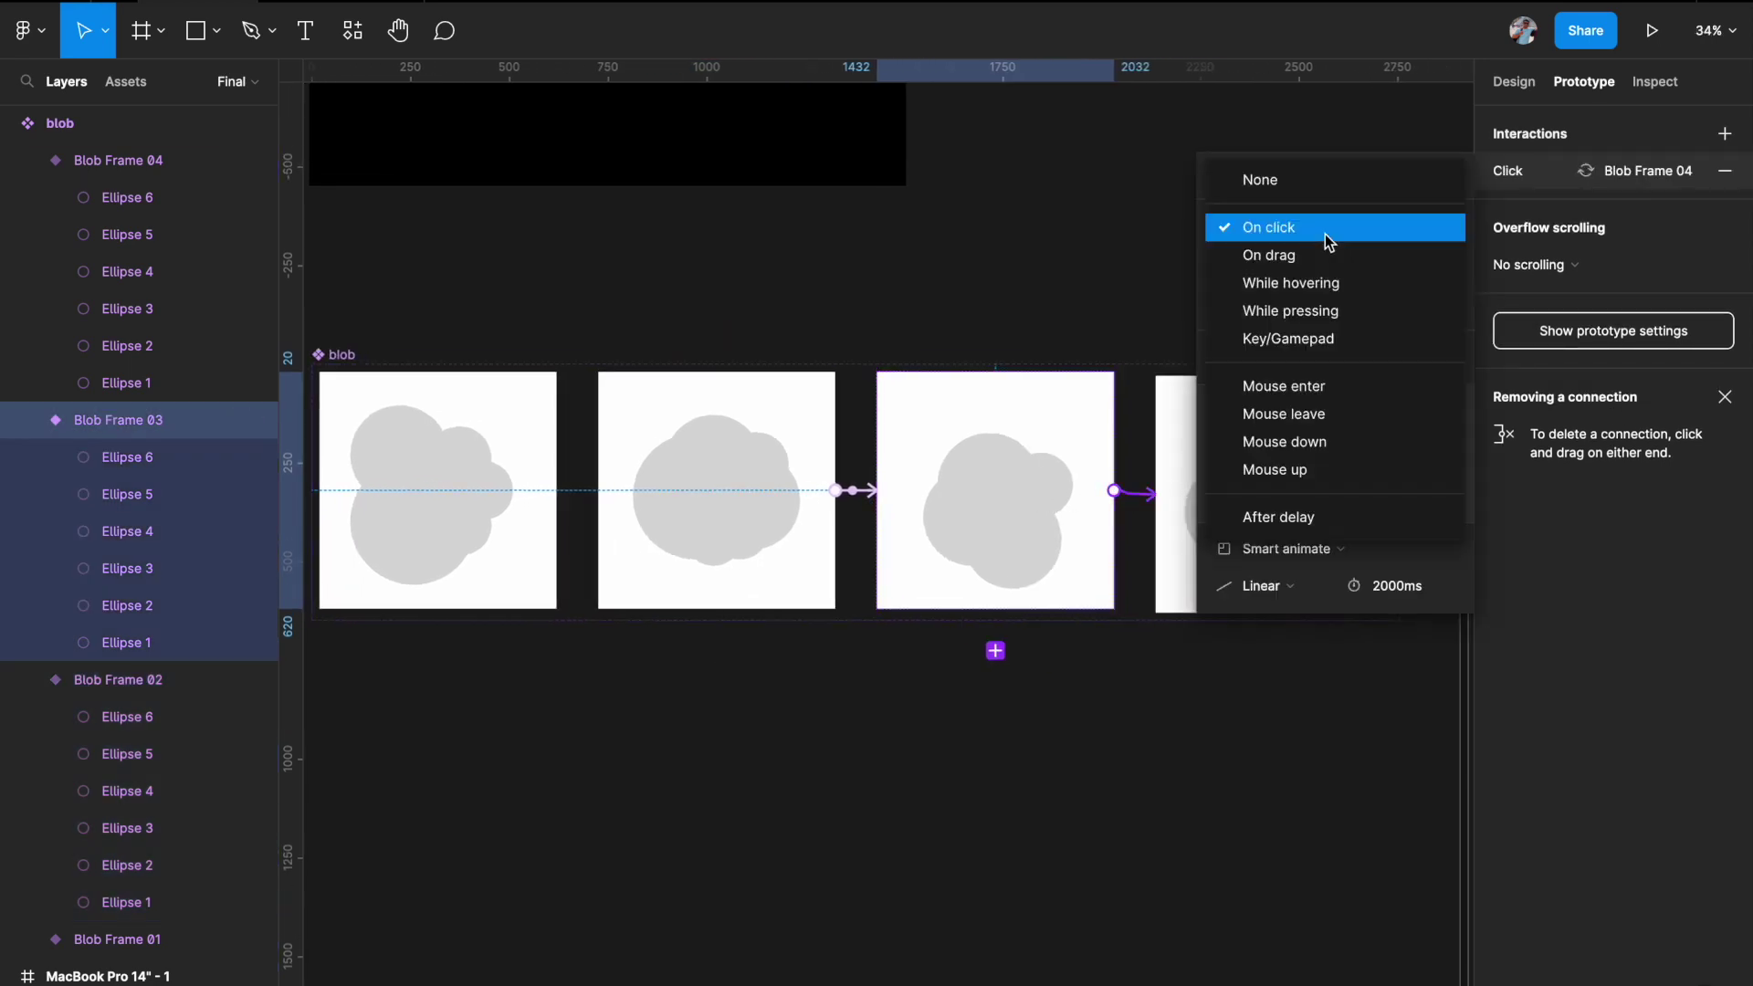
{"action": "left_click", "coordinate": [1301, 517]}
{"action": "type", "text": "1"}
{"action": "key", "text": "Return"}
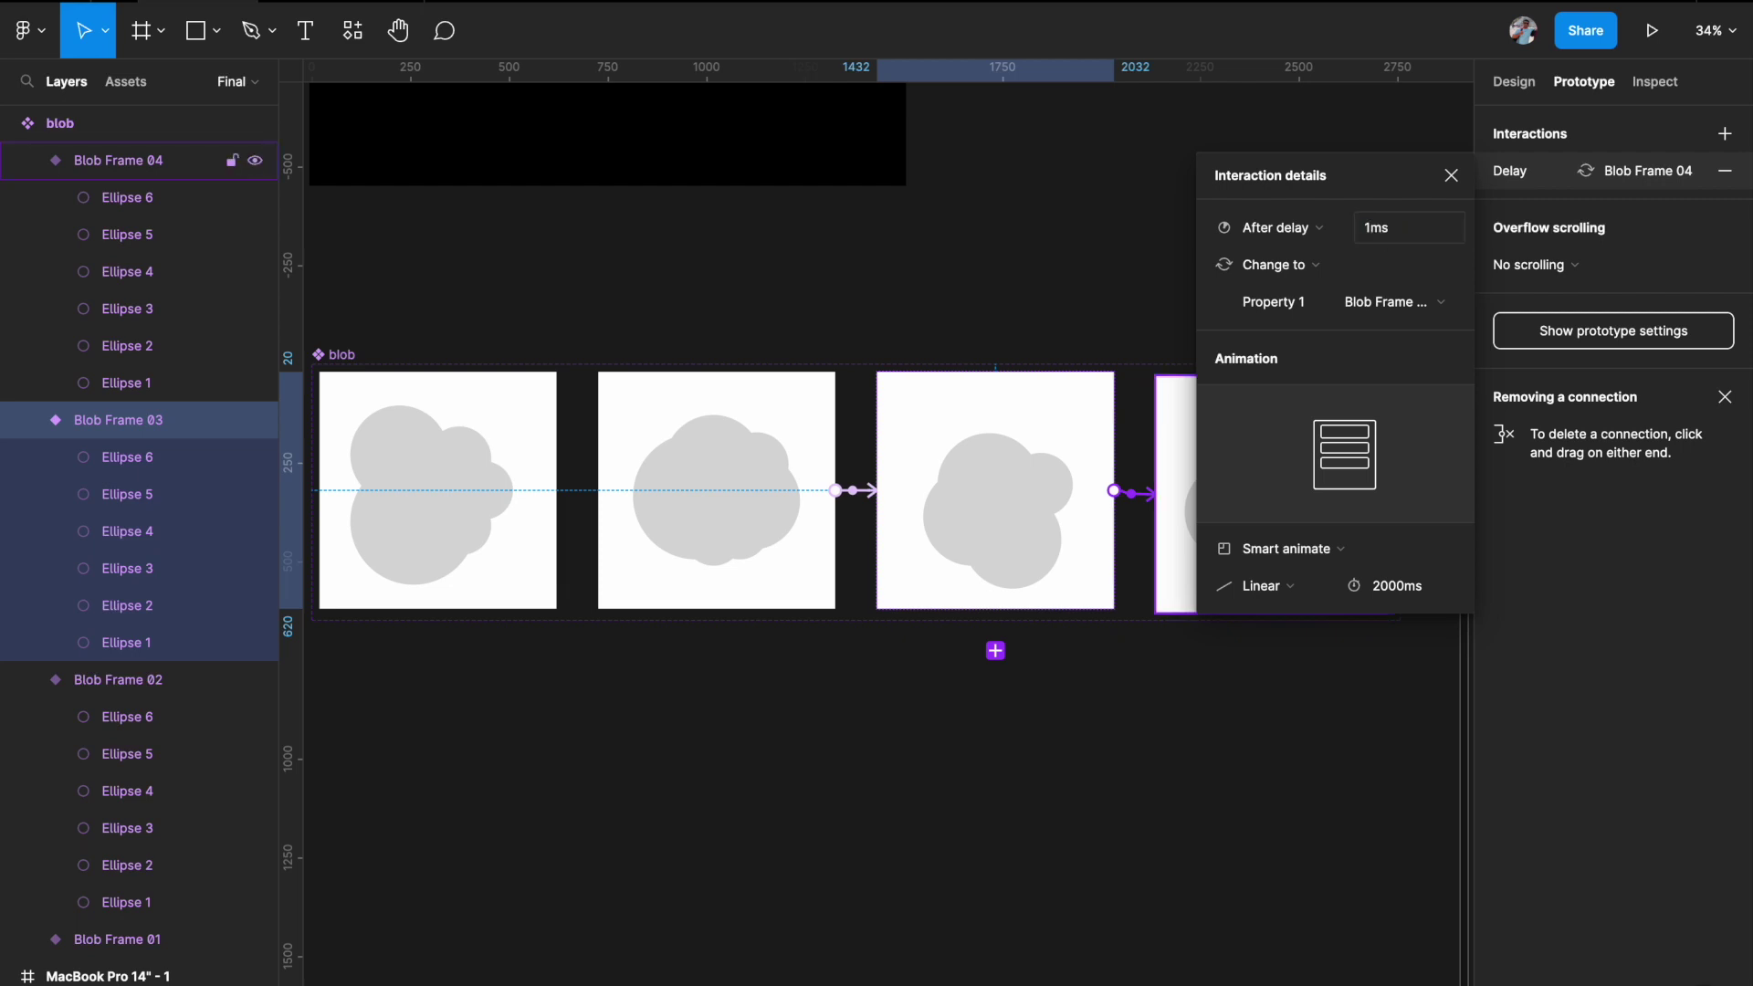
Connect Blob Frame 04 back to Blob Frame 01.
{"action": "left_click", "coordinate": [1142, 719]}
{"action": "left_click", "coordinate": [1224, 497]}
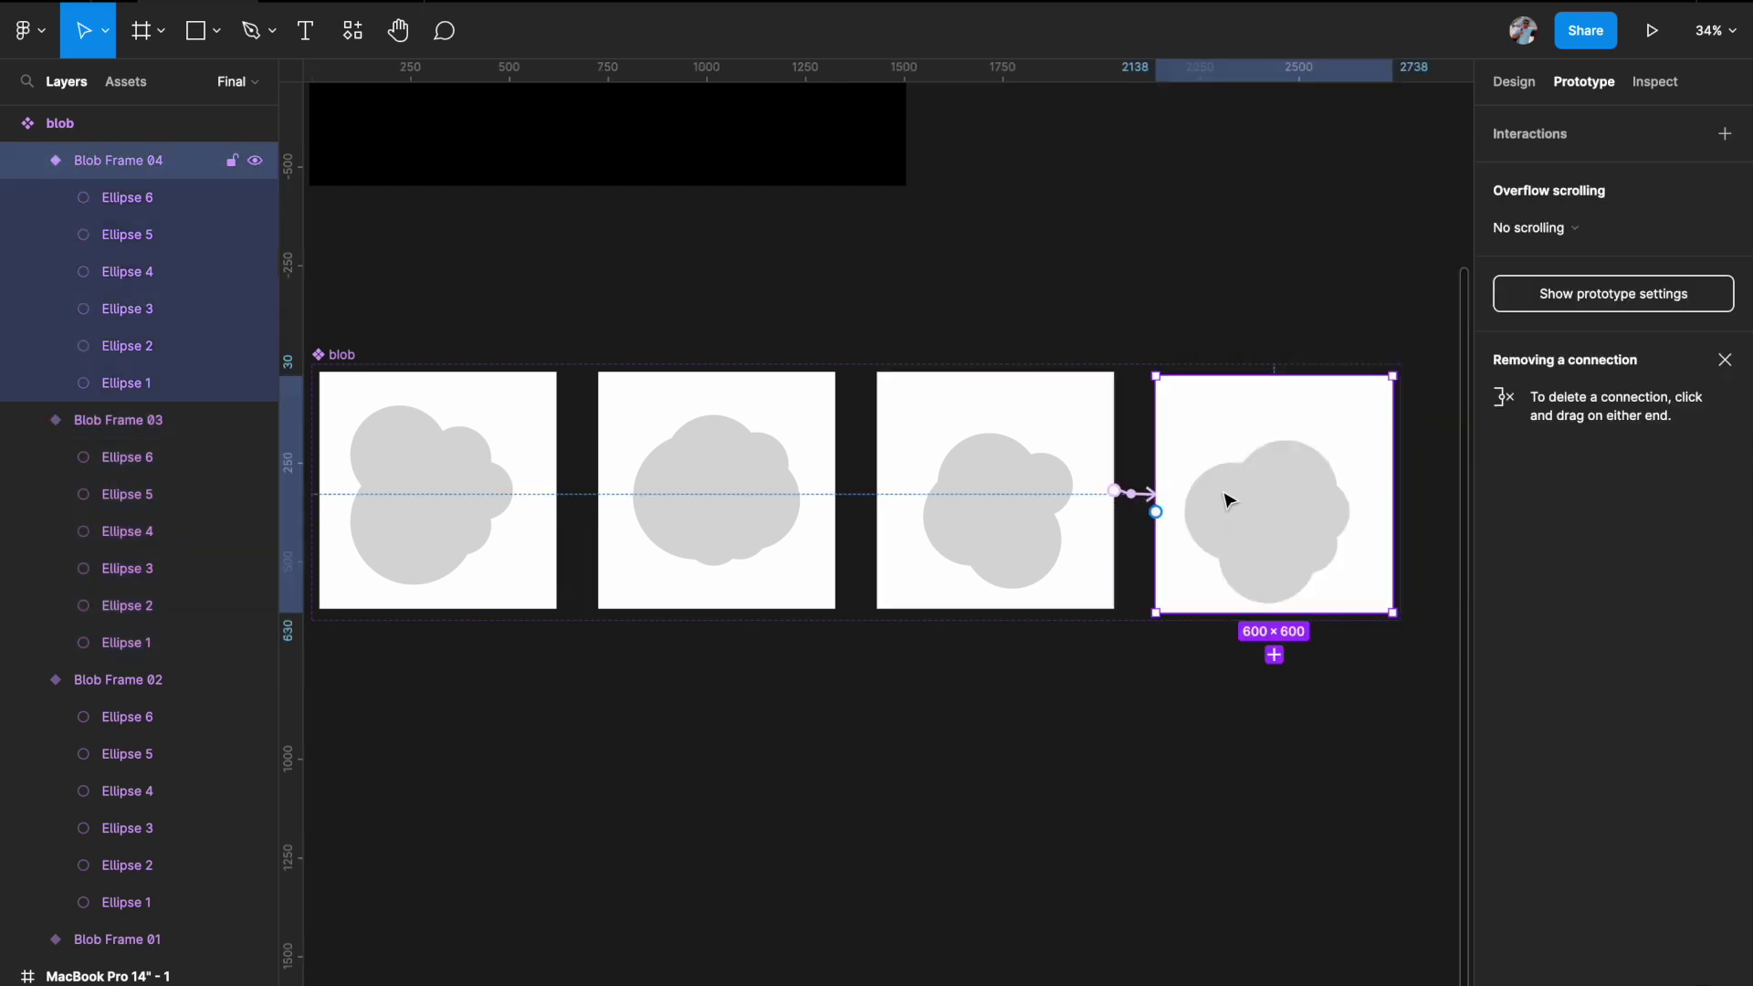
{"action": "scroll", "coordinate": [1395, 496], "scroll_direction": "down", "scroll_amount": 2}
{"action": "left_click_drag", "start_coordinate": [1389, 493], "coordinate": [645, 547]}
{"action": "scroll", "coordinate": [913, 502], "scroll_direction": "right", "scroll_amount": 1}
{"action": "scroll", "coordinate": [925, 513], "scroll_direction": "right", "scroll_amount": 2}
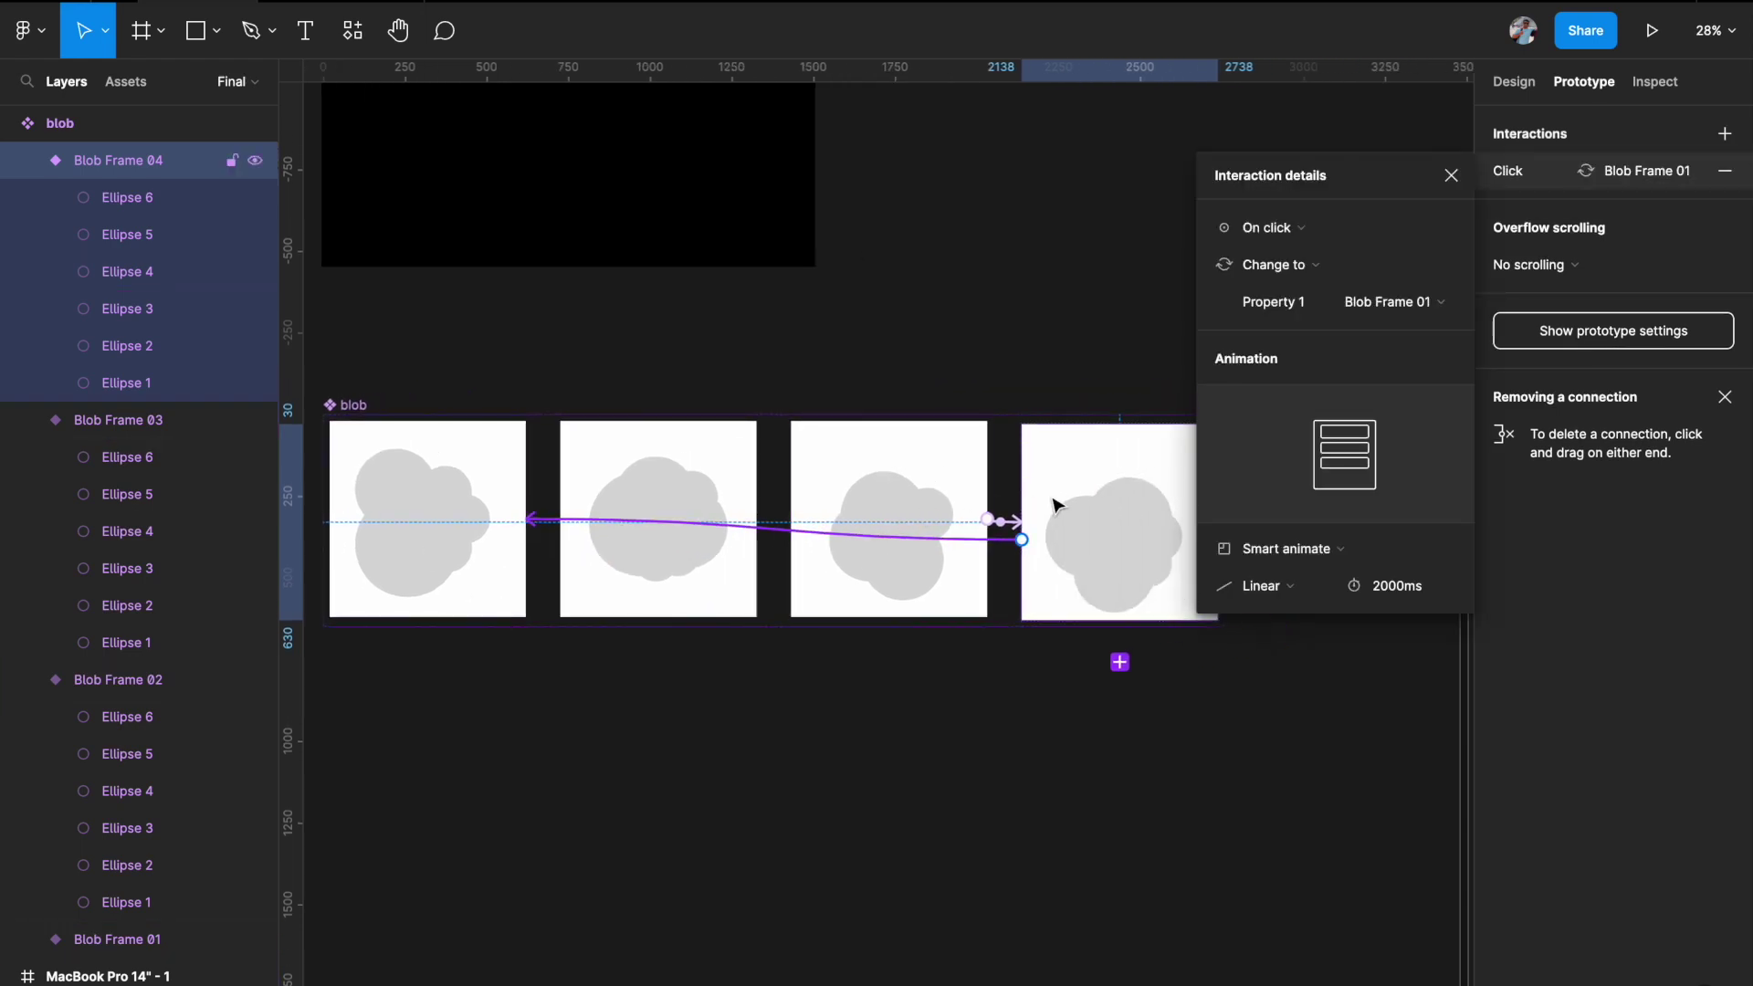
Set the loop-back interaction's trigger to After delay of 1ms.
{"action": "left_click", "coordinate": [1317, 226]}
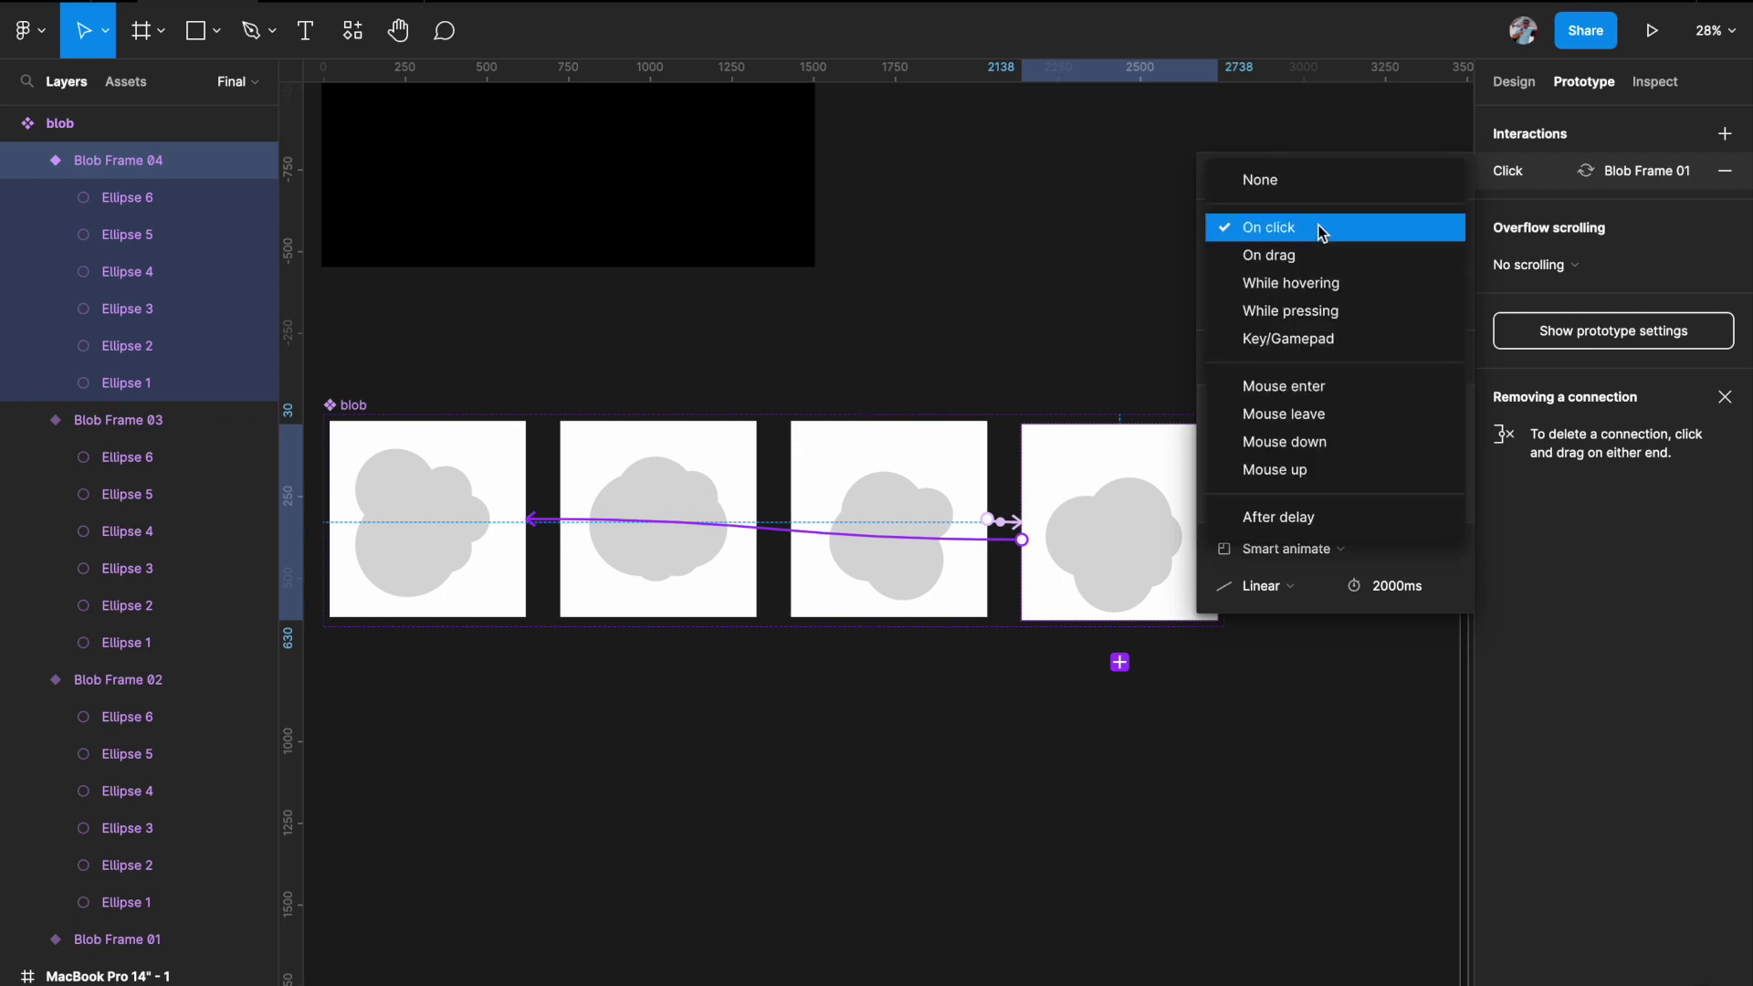
{"action": "left_click", "coordinate": [1294, 516]}
{"action": "left_click", "coordinate": [1410, 224]}
{"action": "type", "text": "1"}
{"action": "key", "text": "Return"}
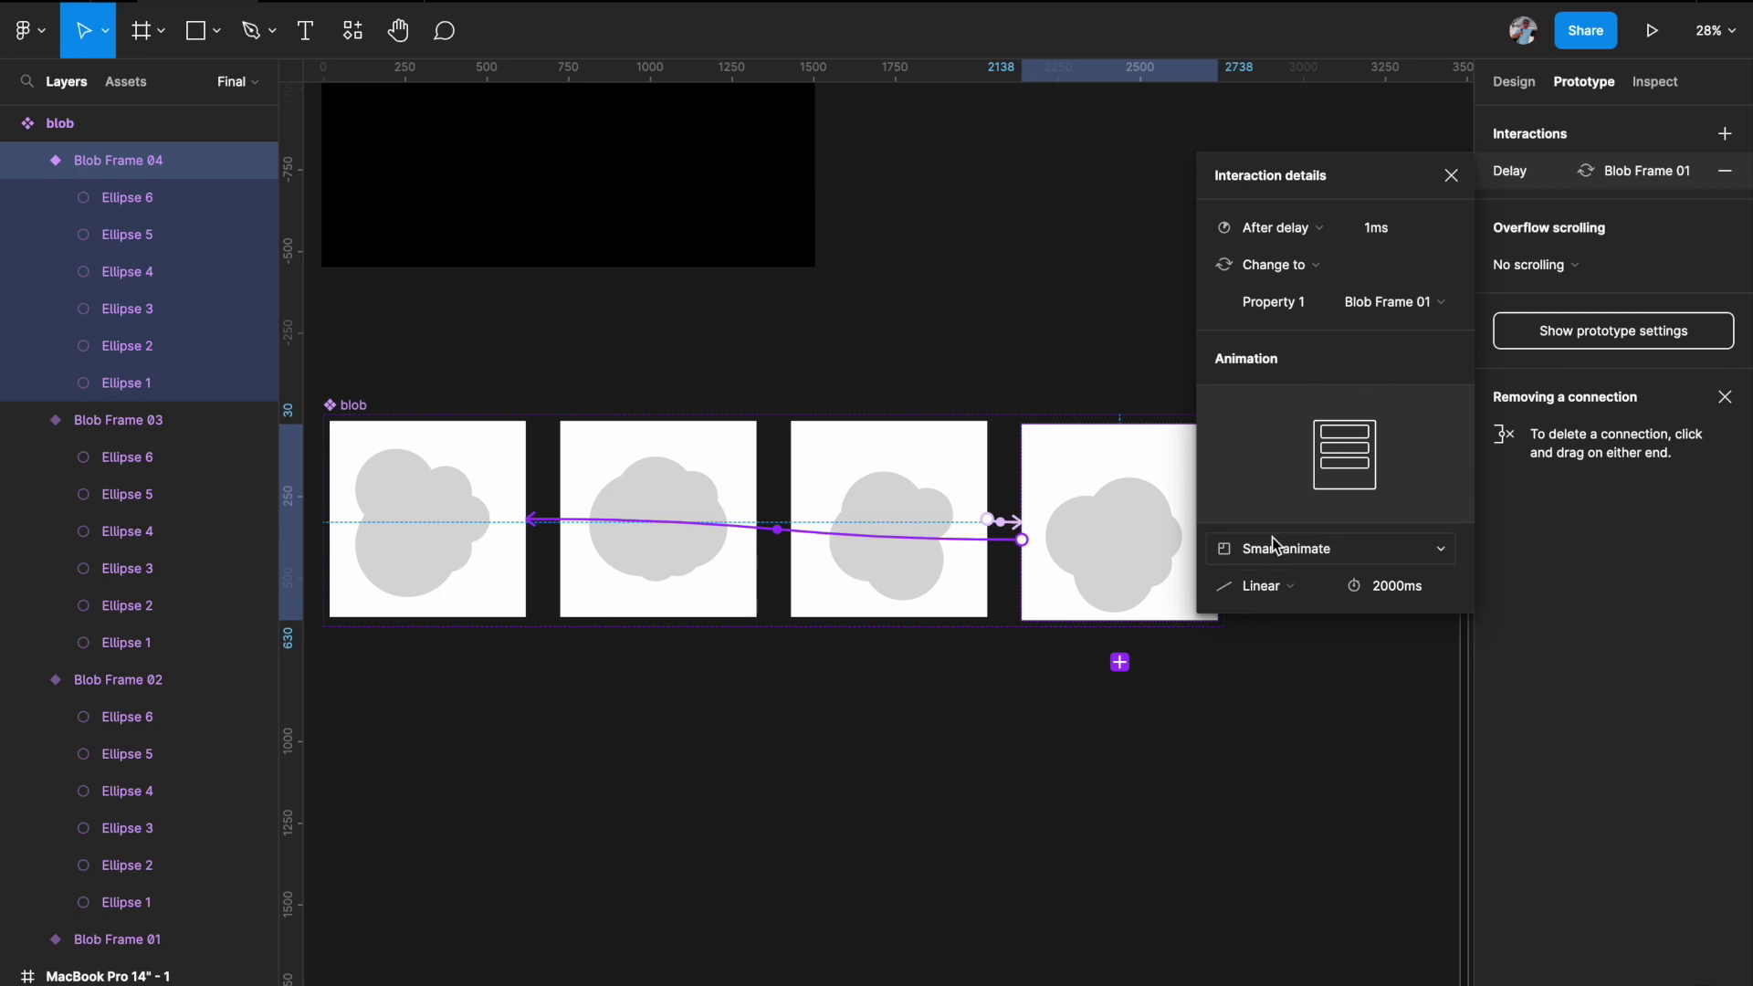
{"action": "left_click", "coordinate": [1453, 175]}
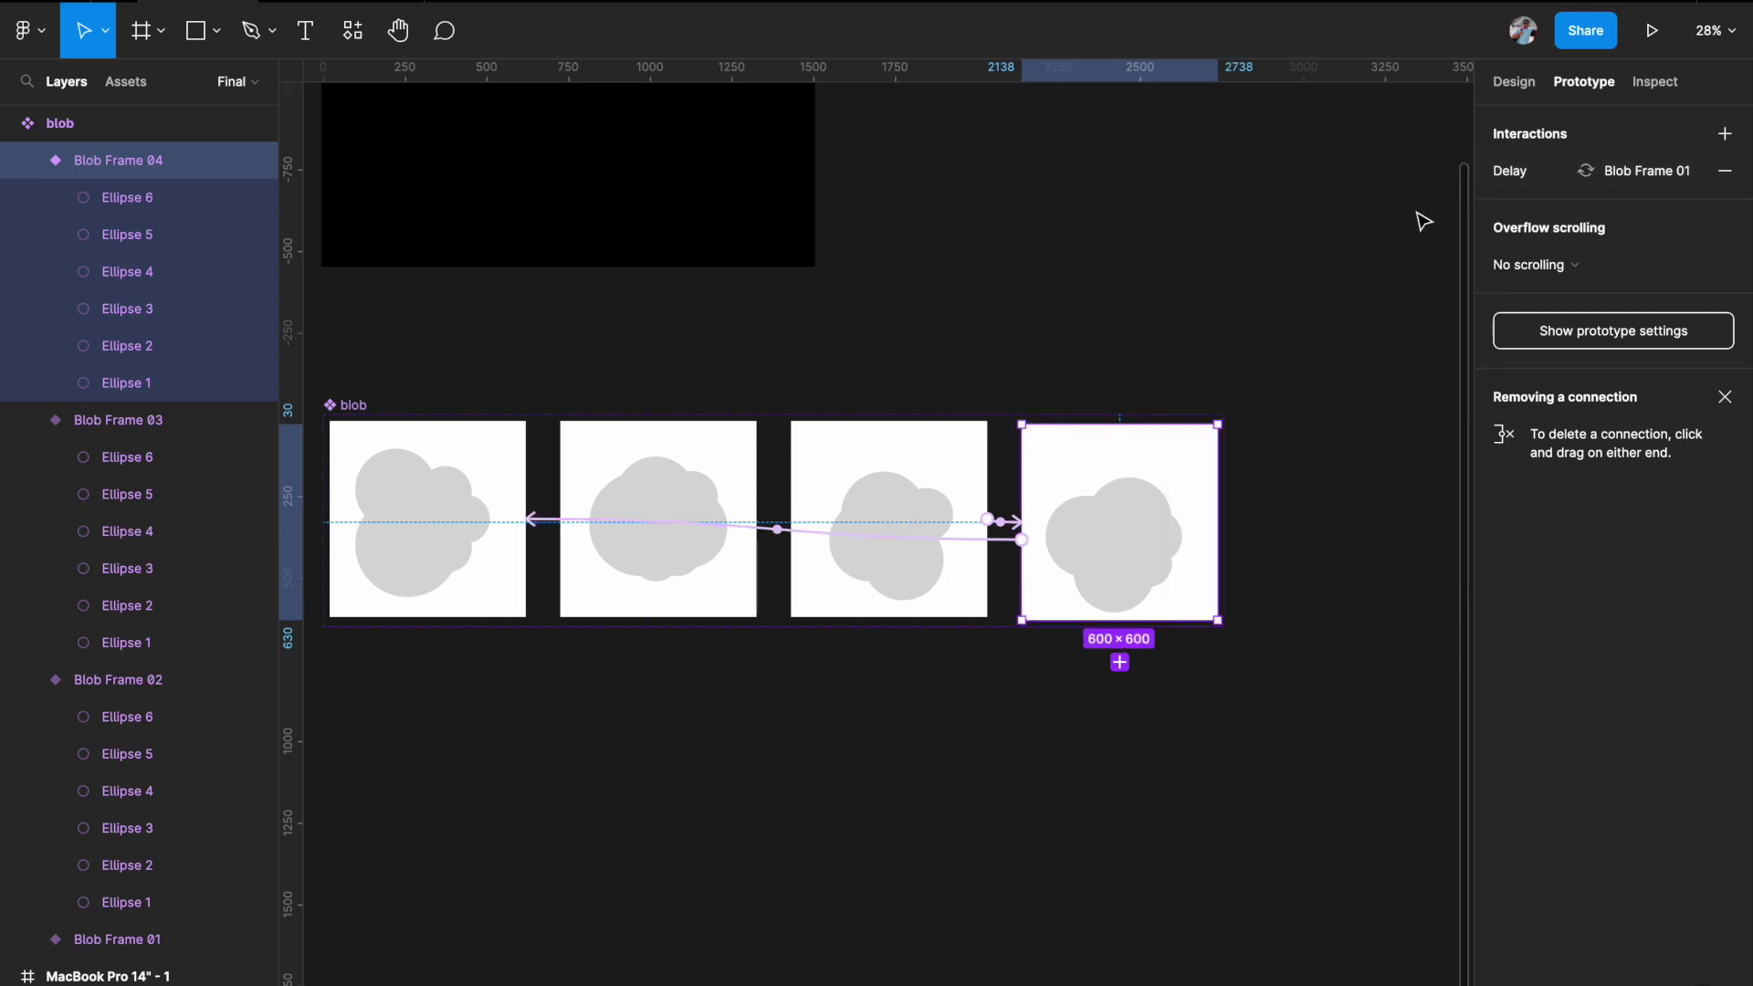
{"action": "left_click", "coordinate": [1325, 288]}
{"action": "scroll", "coordinate": [1329, 290], "scroll_direction": "down", "scroll_amount": 2}
{"action": "scroll", "coordinate": [1329, 291], "scroll_direction": "up", "scroll_amount": 1}
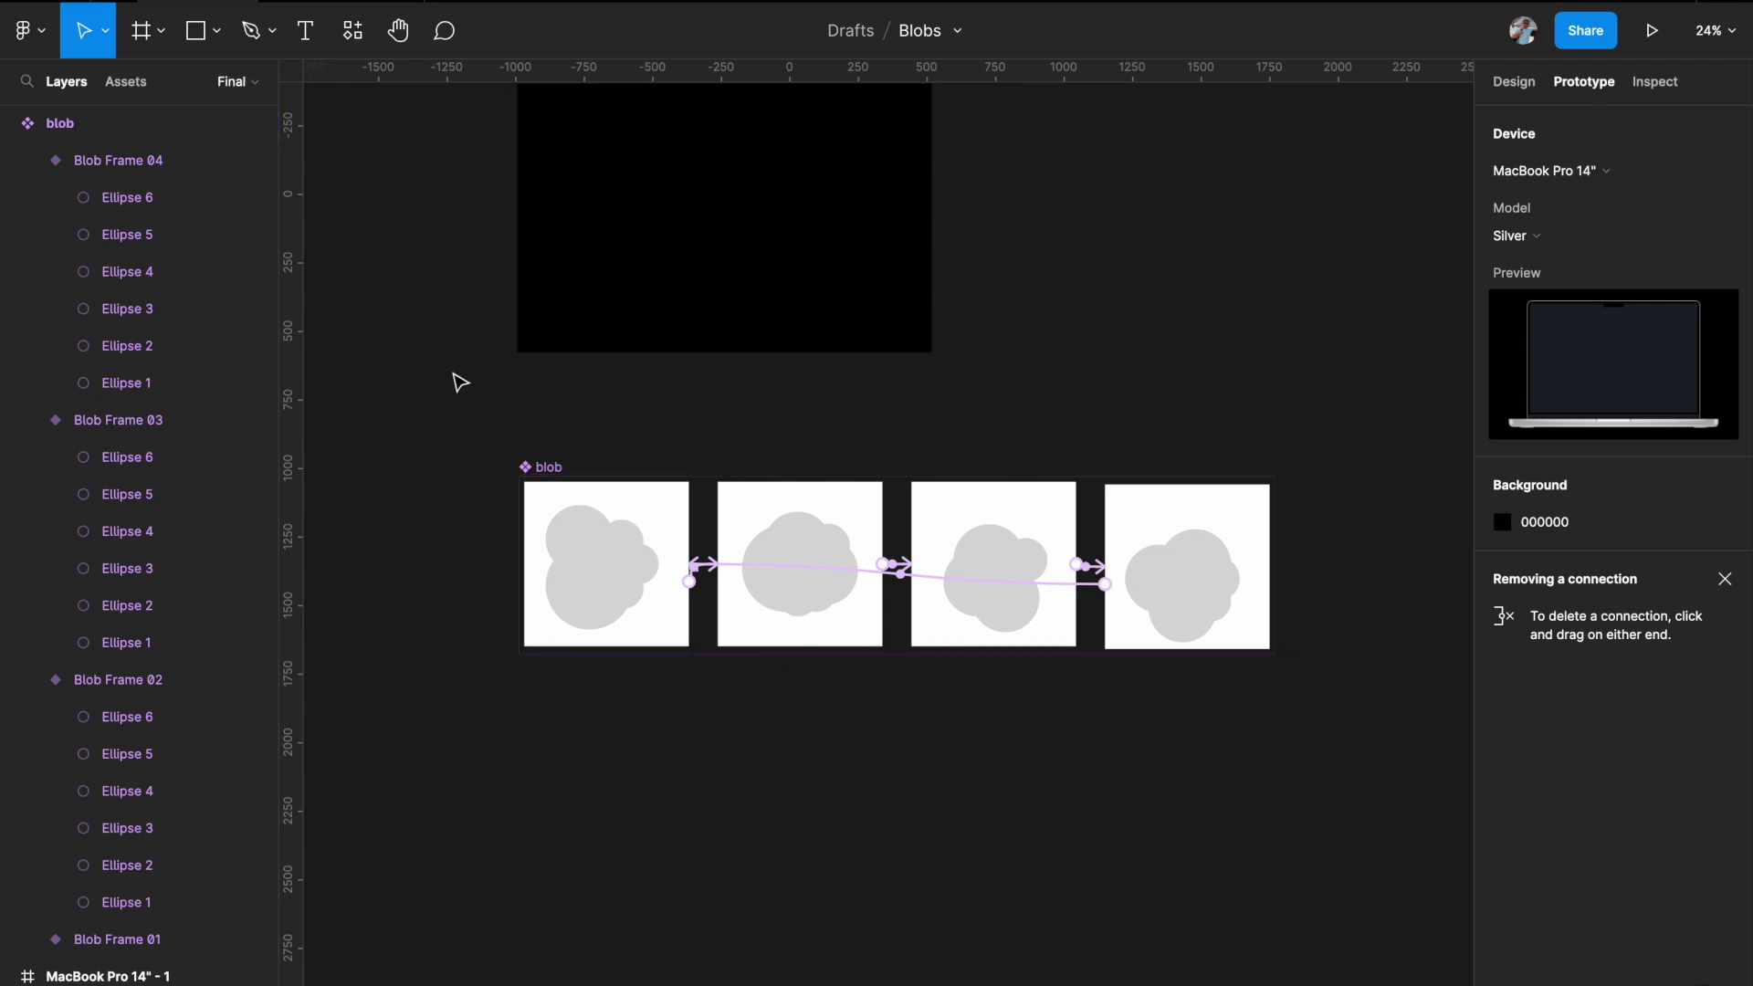
Select all four blob frames and remove their white FFFFFF fill.
{"action": "left_click", "coordinate": [126, 81]}
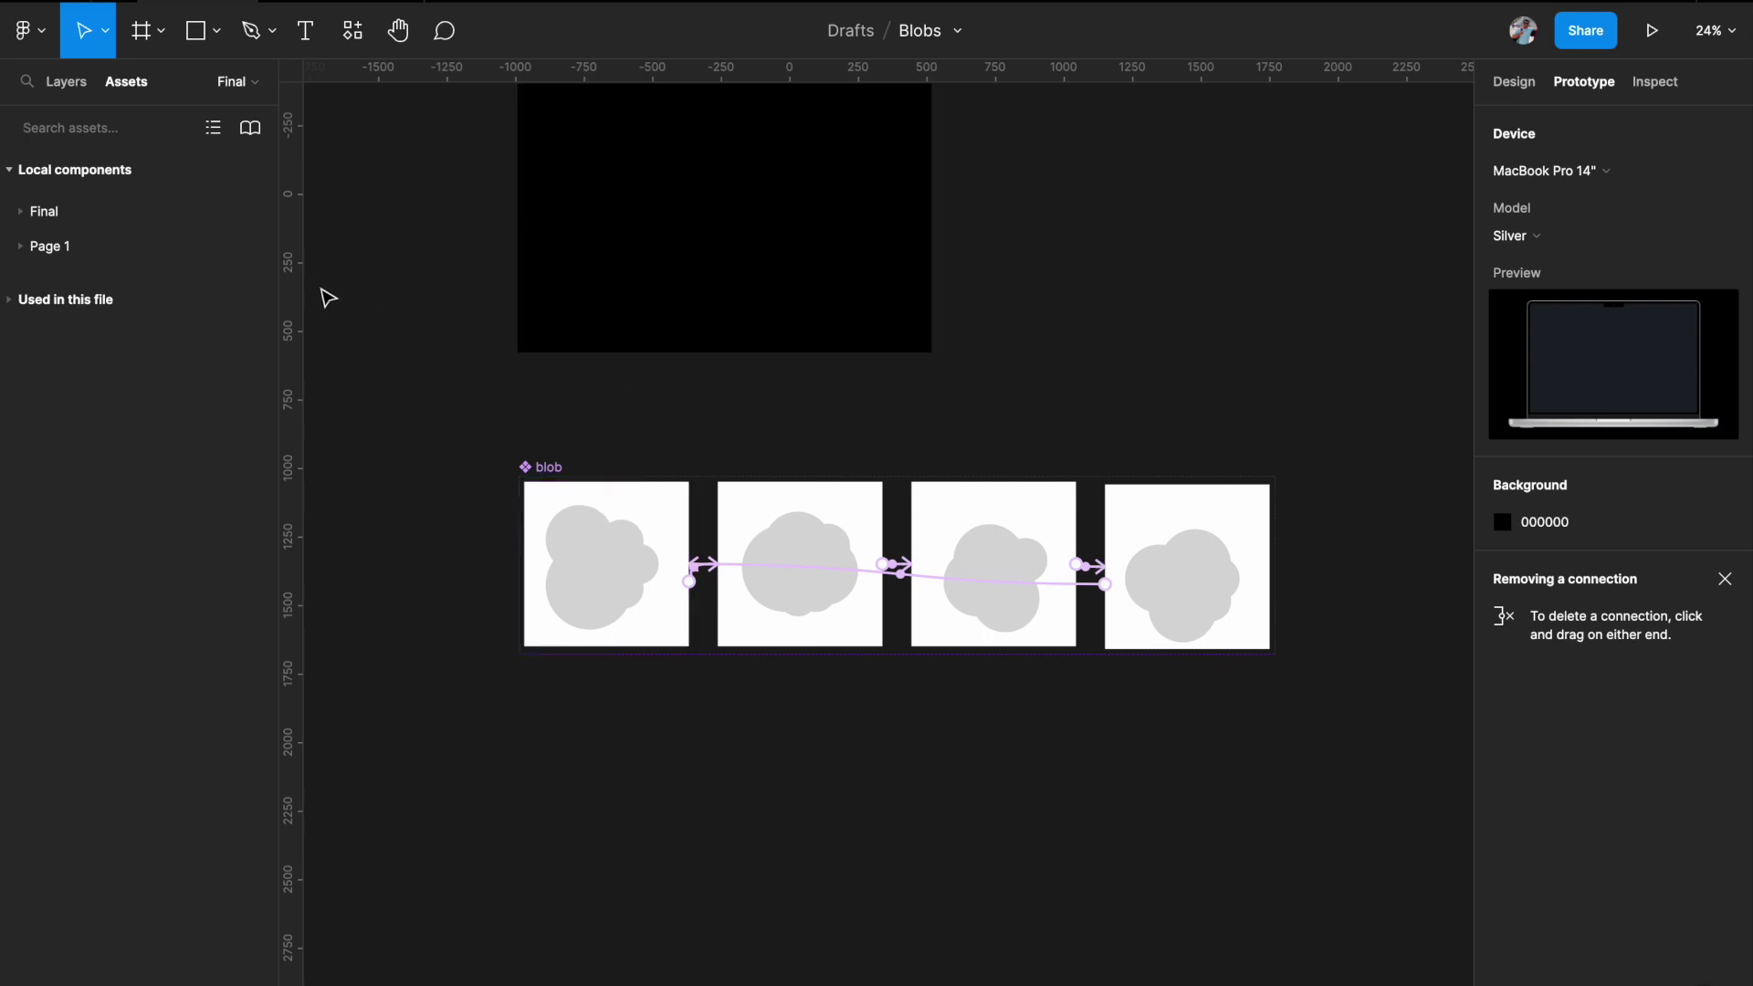
{"action": "left_click", "coordinate": [546, 488]}
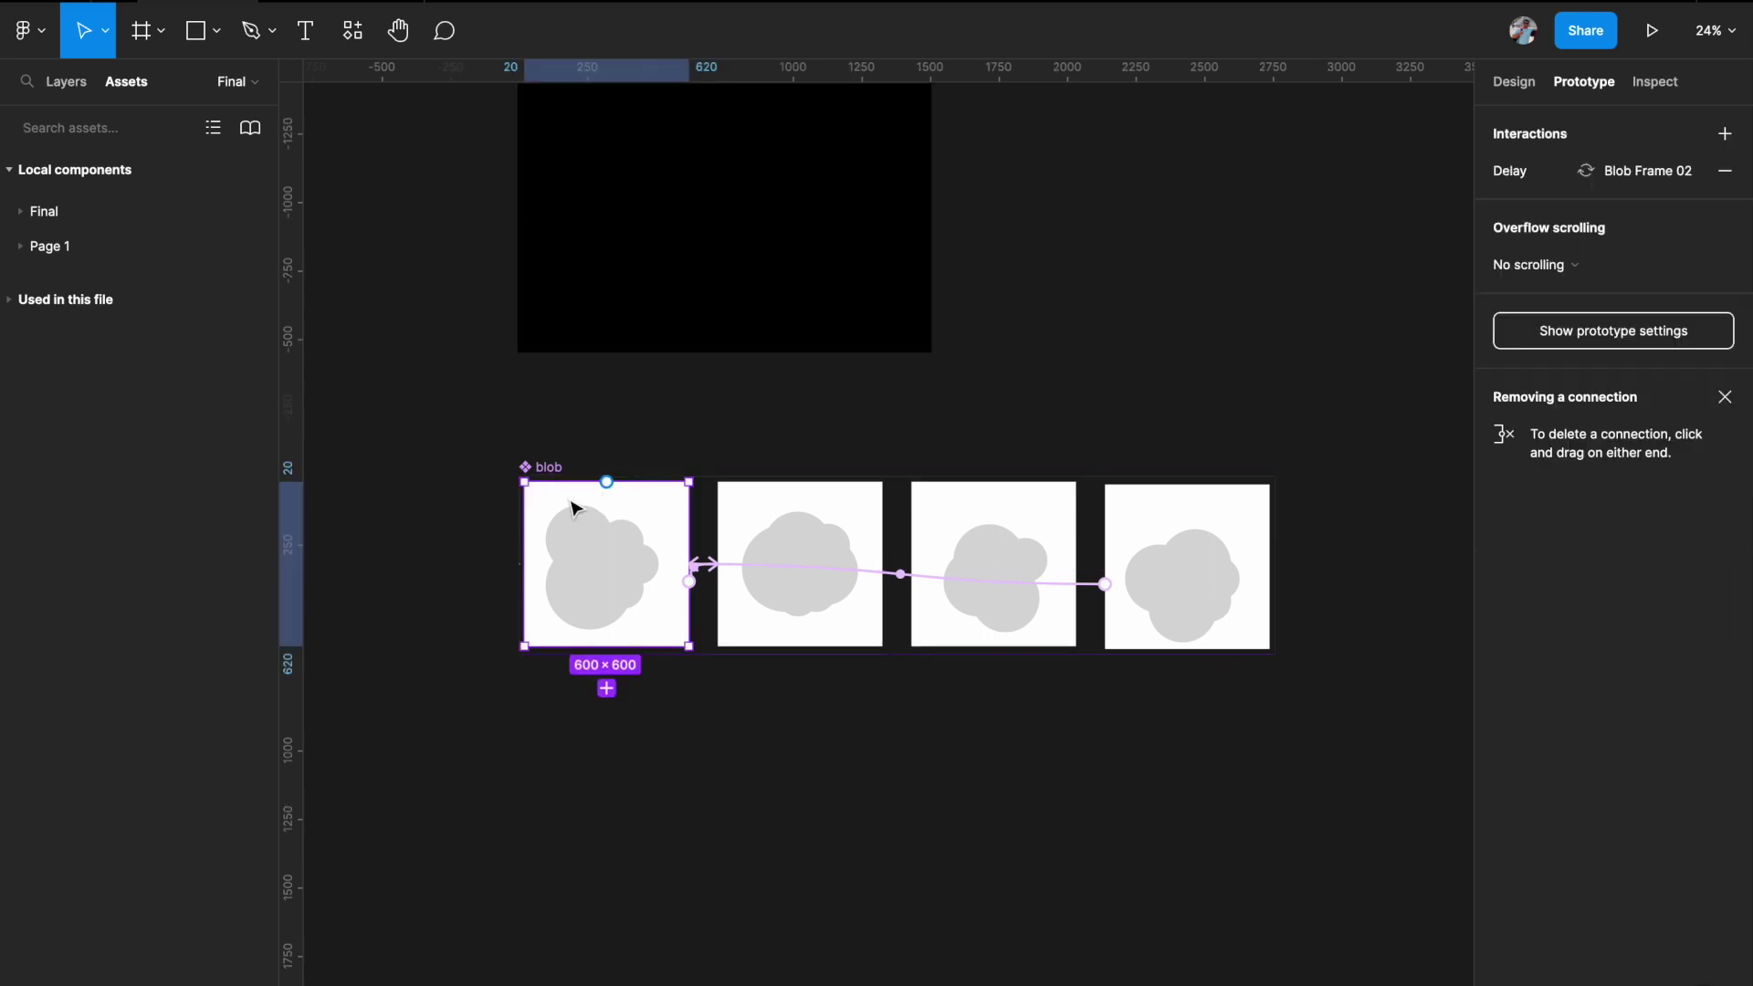
{"action": "left_click", "coordinate": [1513, 81]}
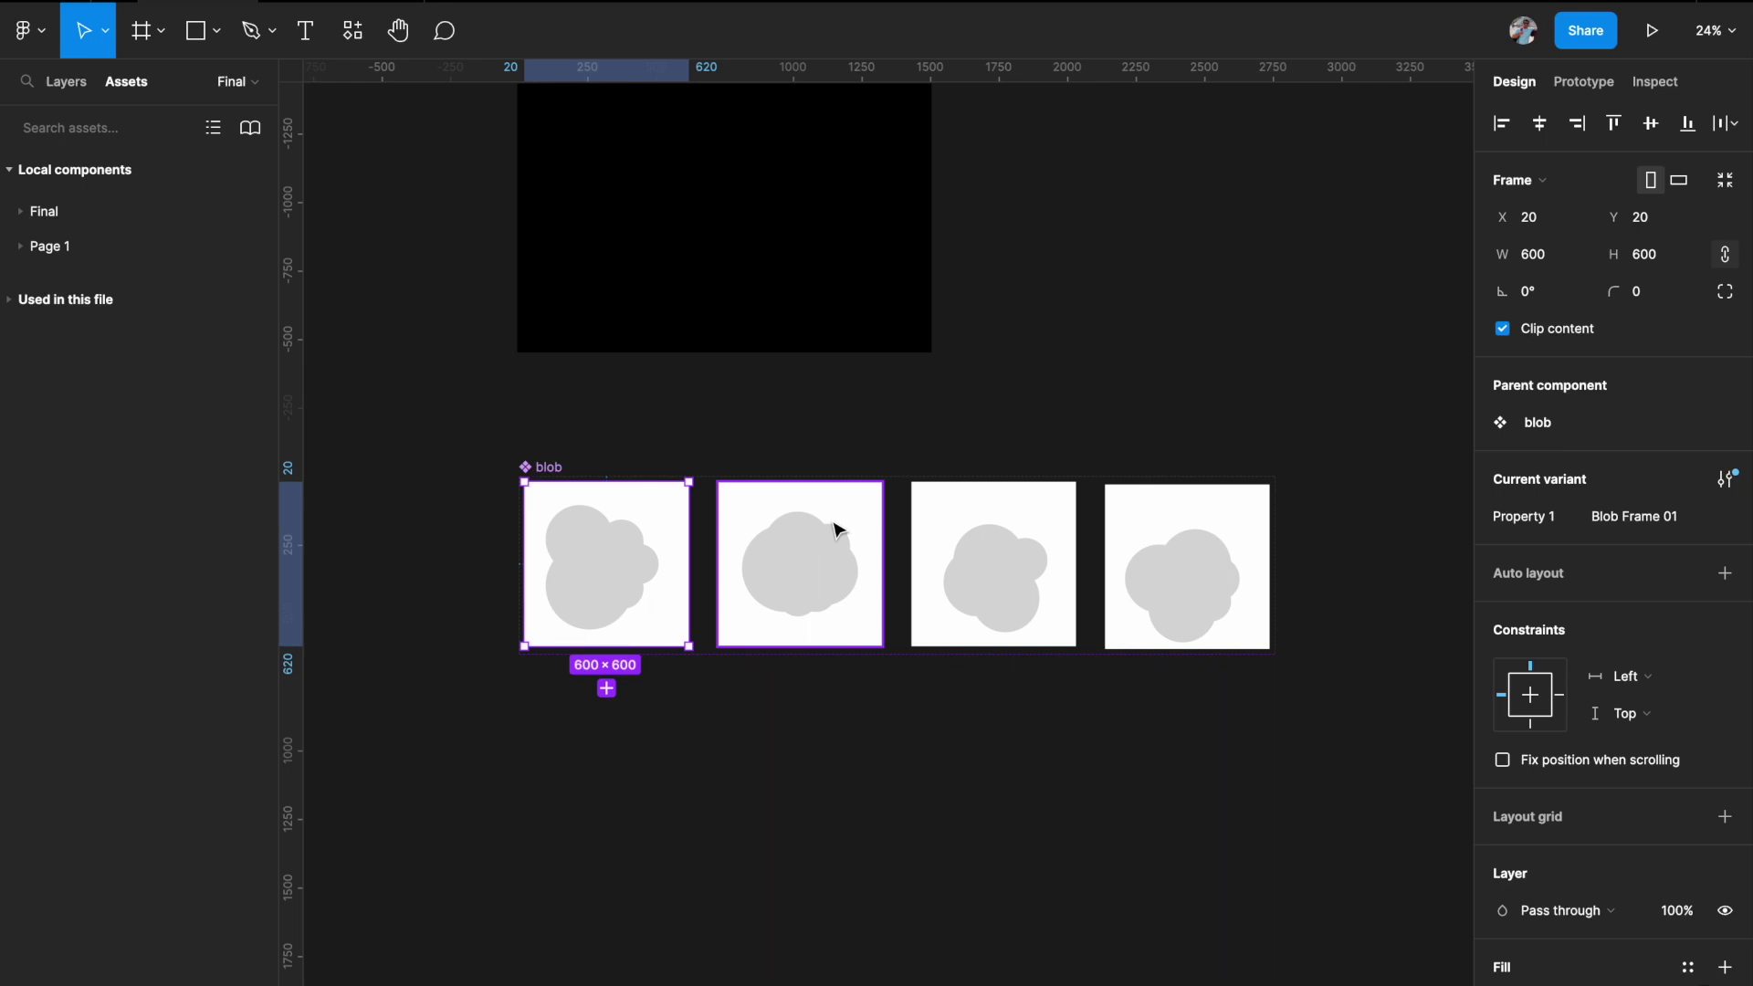
{"action": "left_click", "coordinate": [858, 518], "text": "shift"}
{"action": "left_click", "coordinate": [1009, 513], "text": "shift"}
{"action": "left_click", "coordinate": [1162, 535], "text": "shift"}
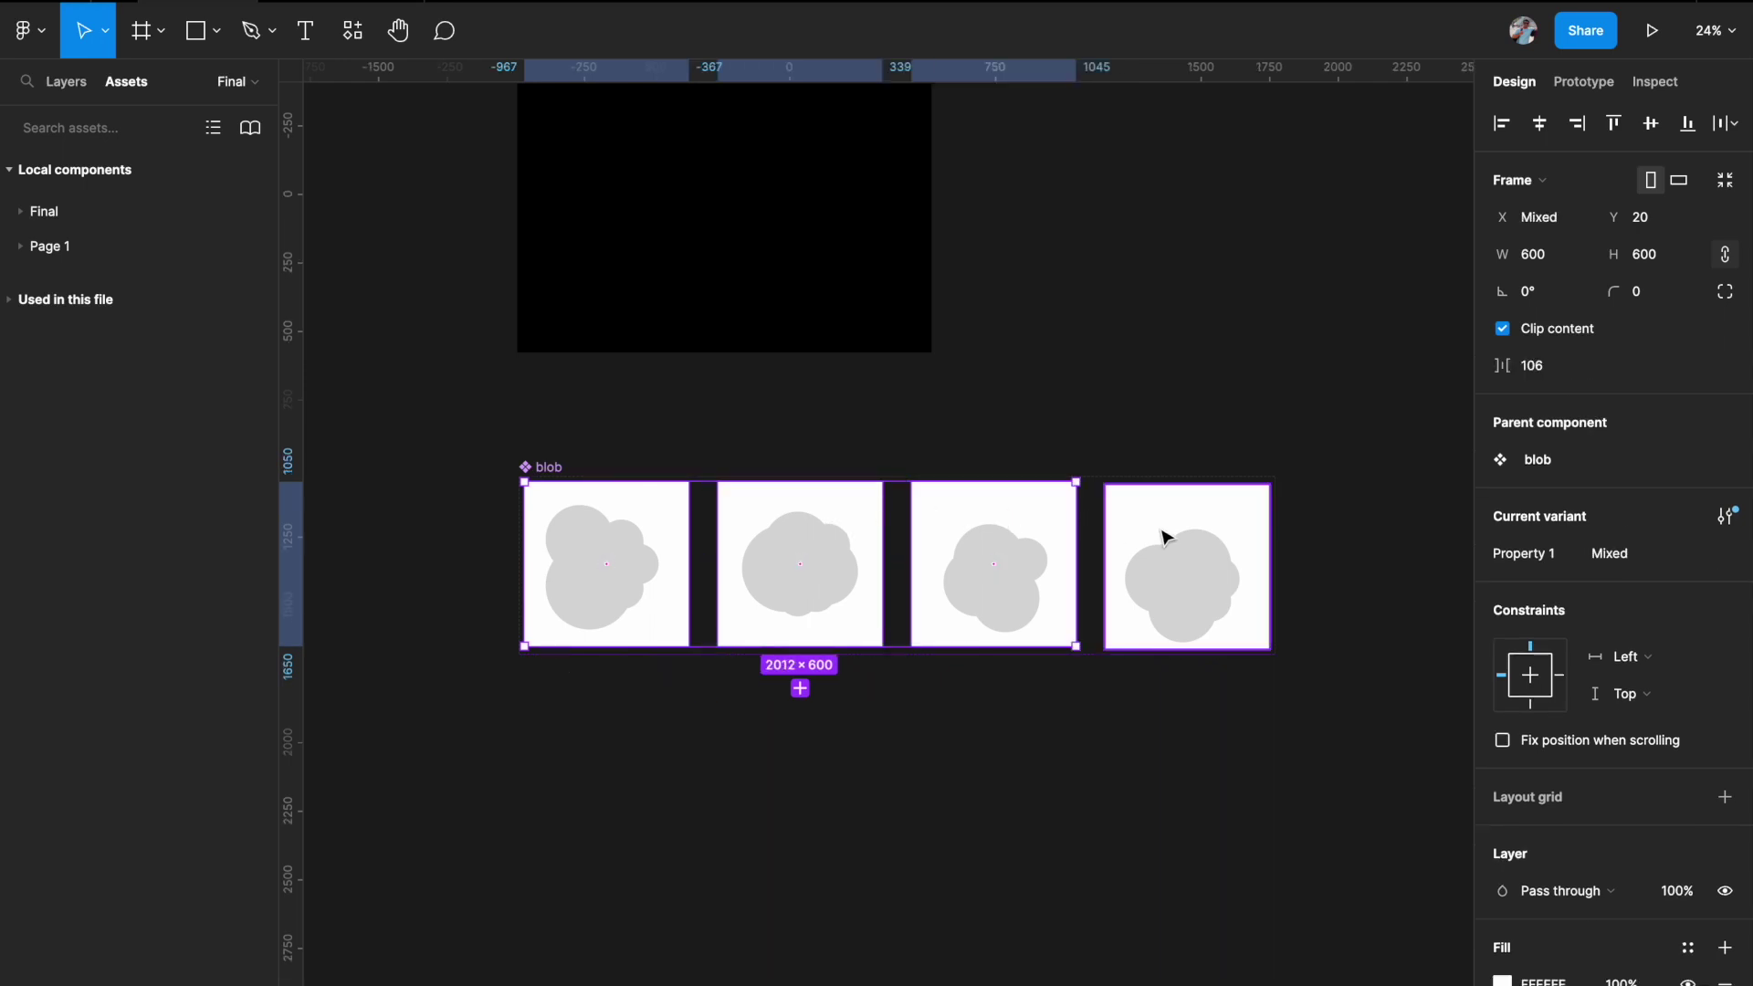
{"action": "left_click", "coordinate": [67, 82]}
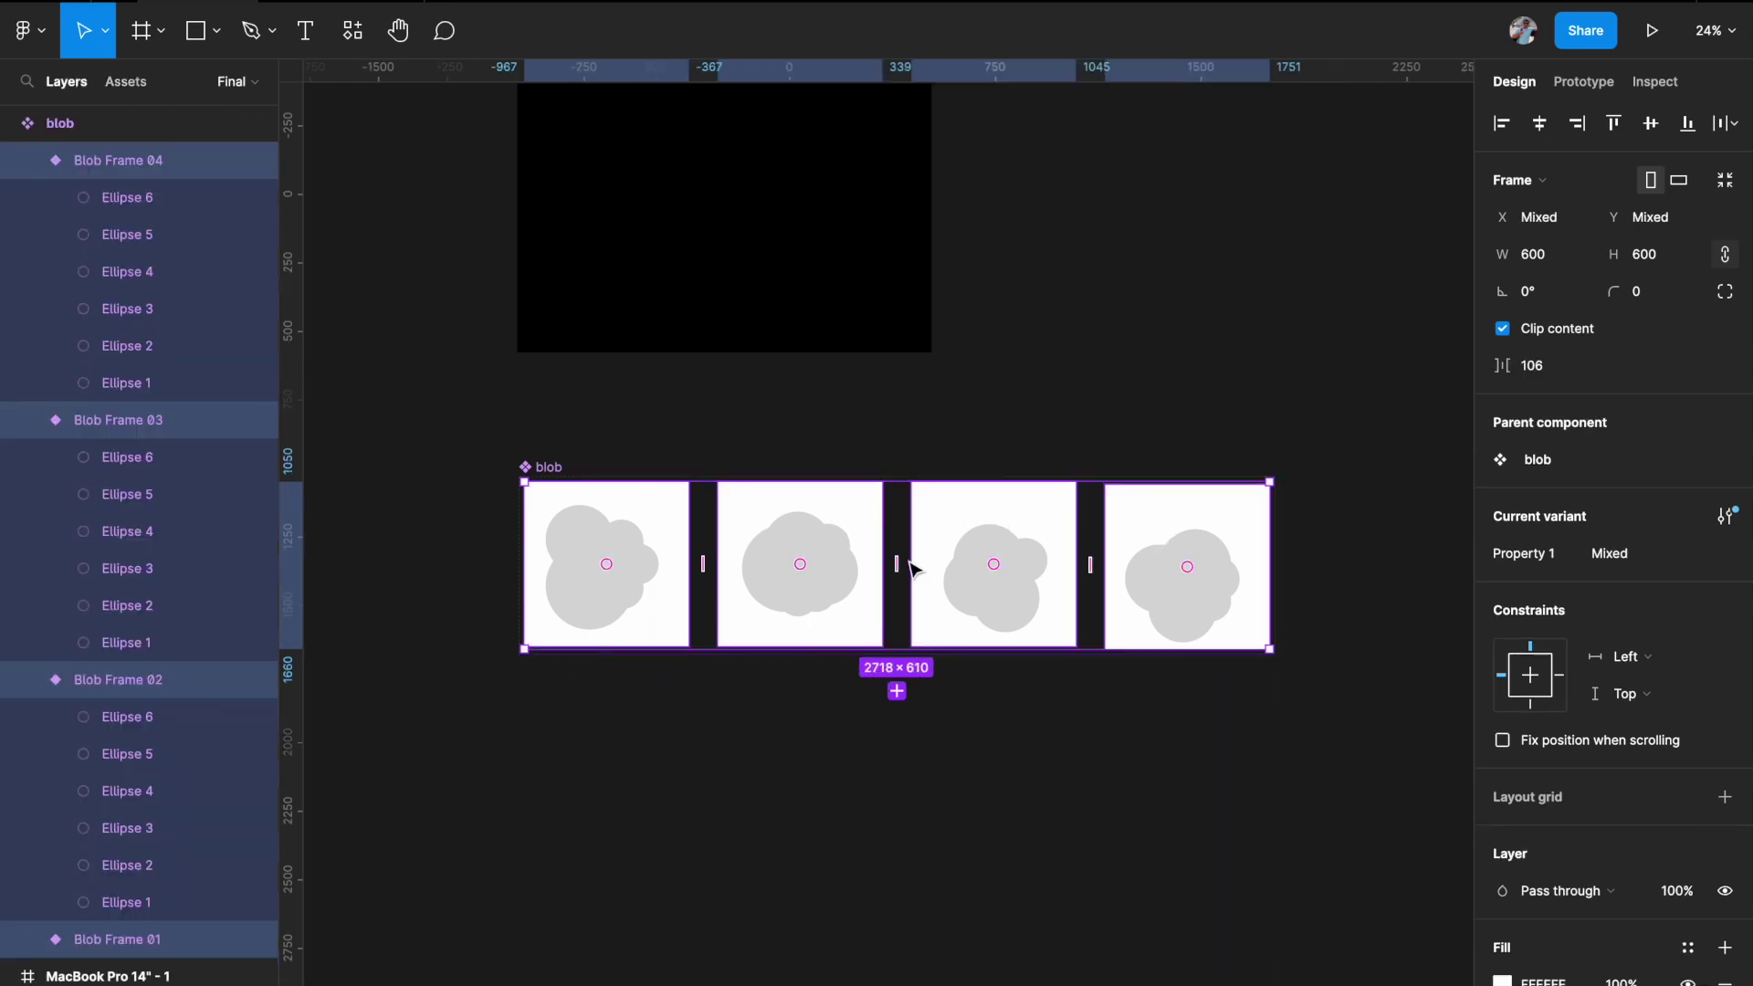
{"action": "scroll", "coordinate": [1629, 786], "scroll_direction": "down", "scroll_amount": 3}
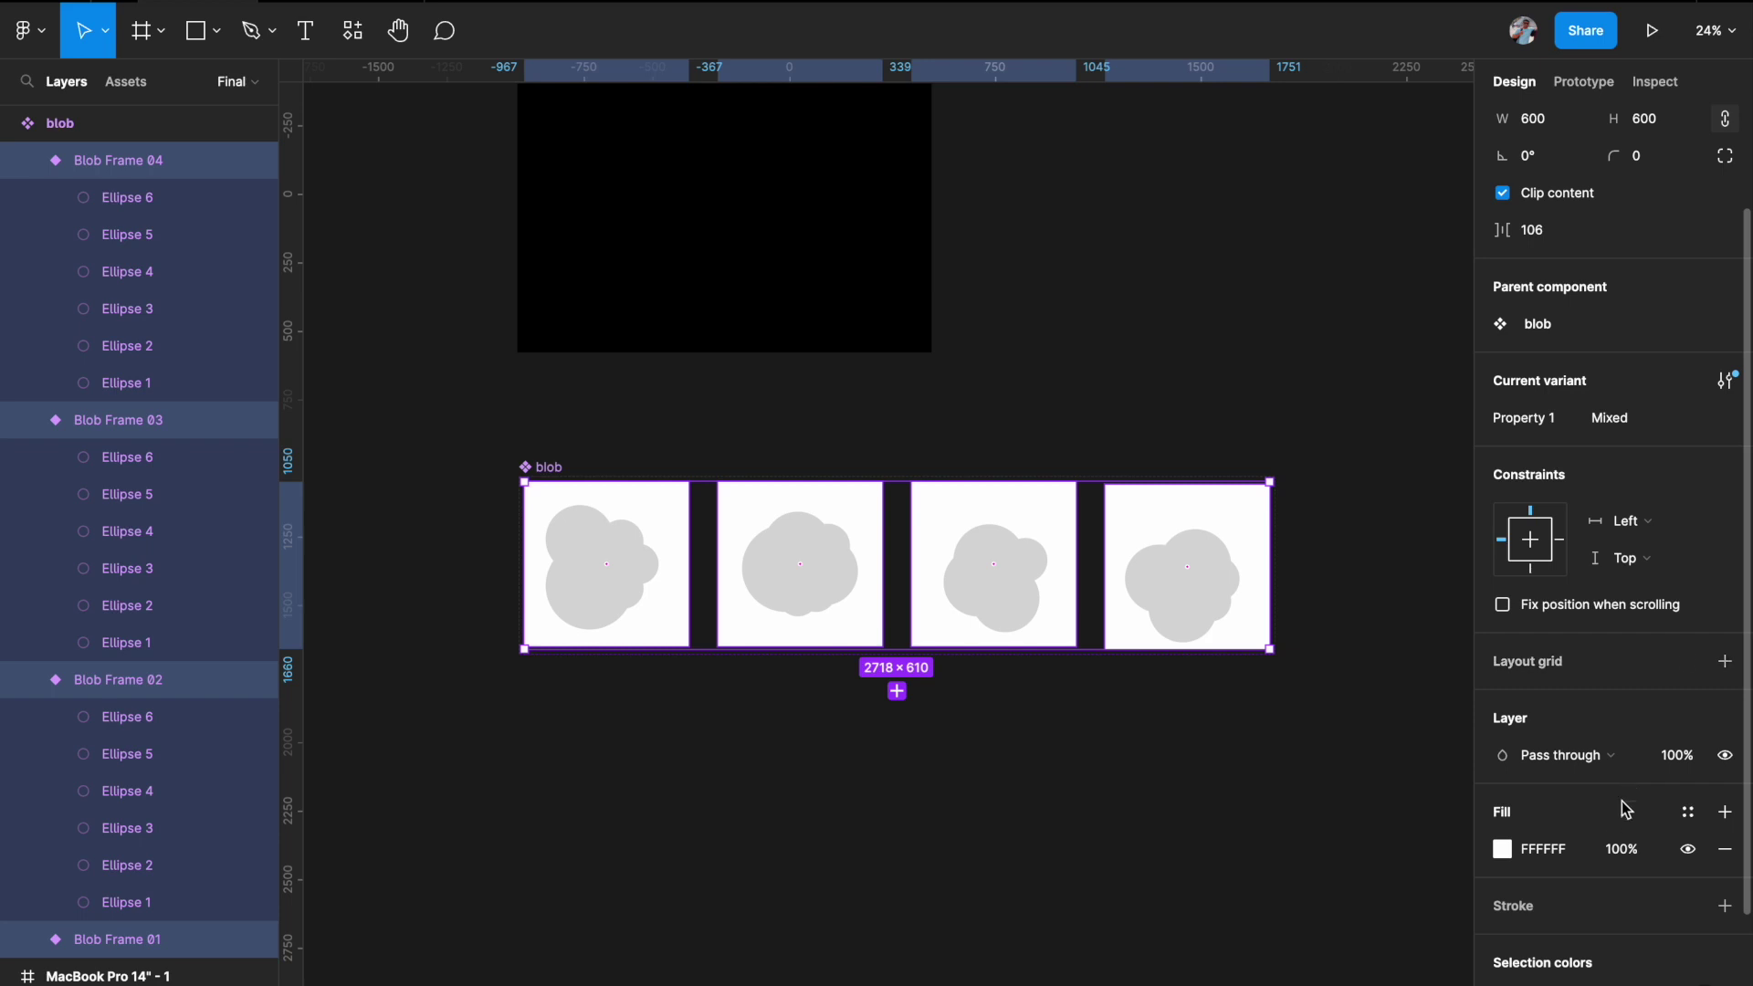
{"action": "left_click", "coordinate": [1726, 850]}
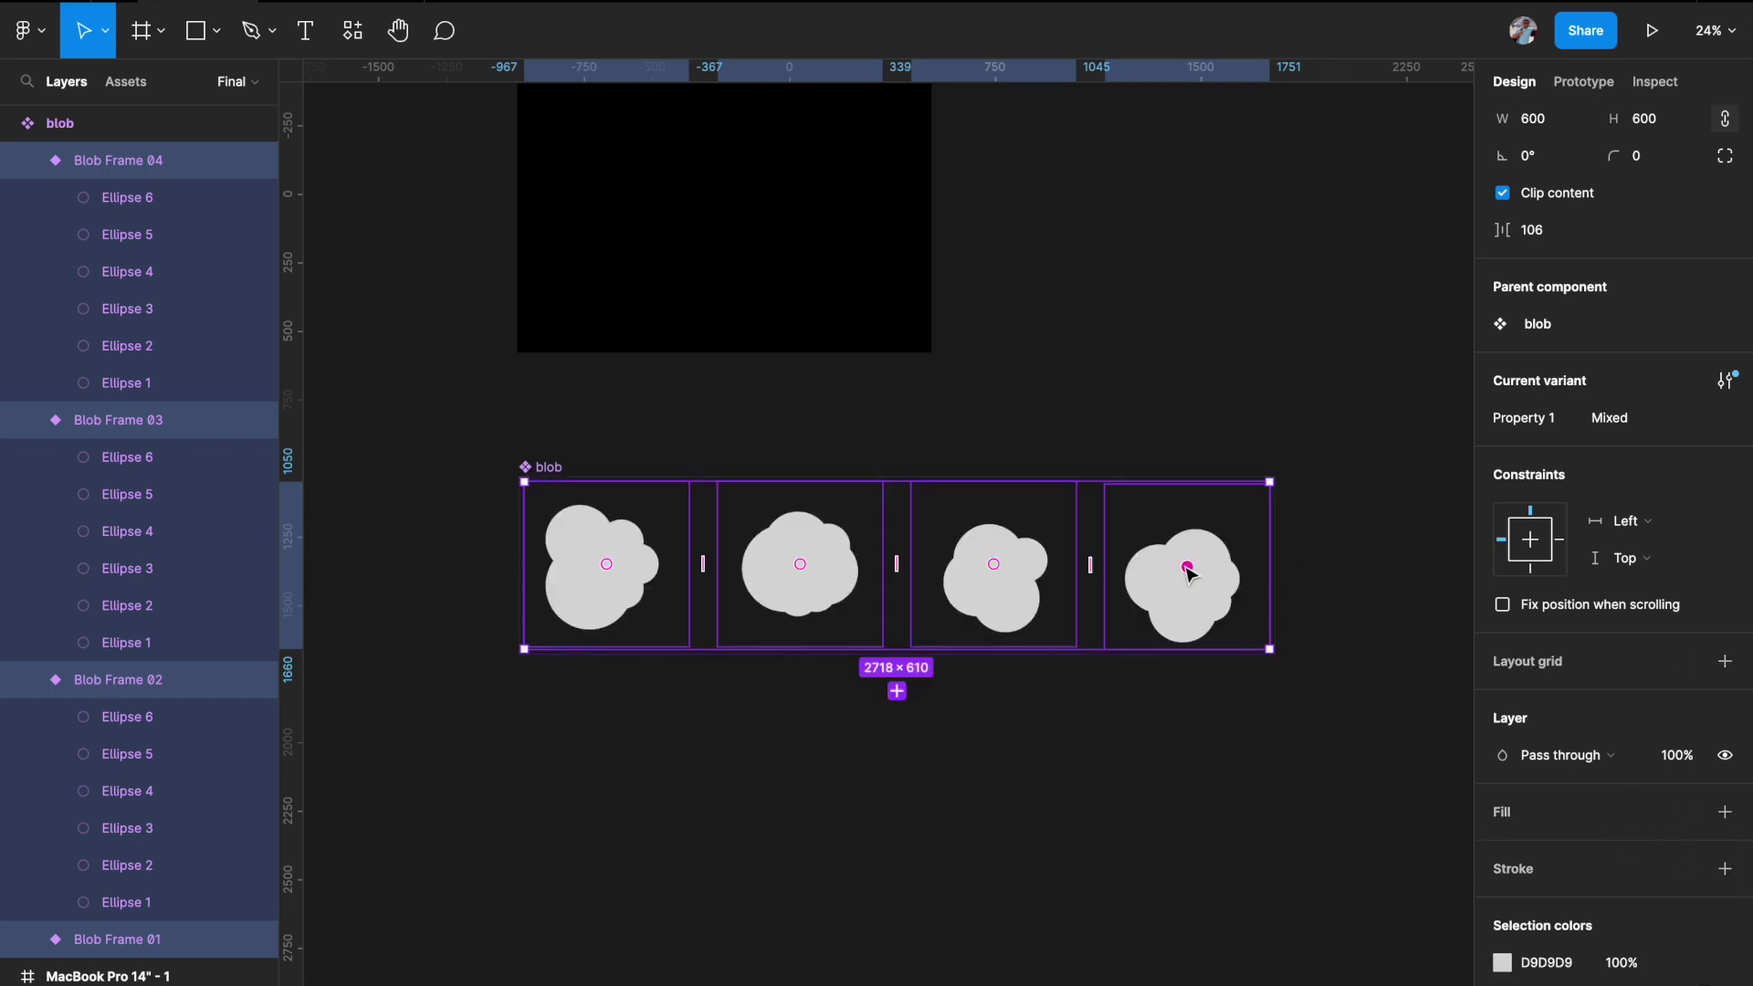
Expand the Final group among the file's local components in Assets.
{"action": "scroll", "coordinate": [898, 612], "scroll_direction": "down", "scroll_amount": 3}
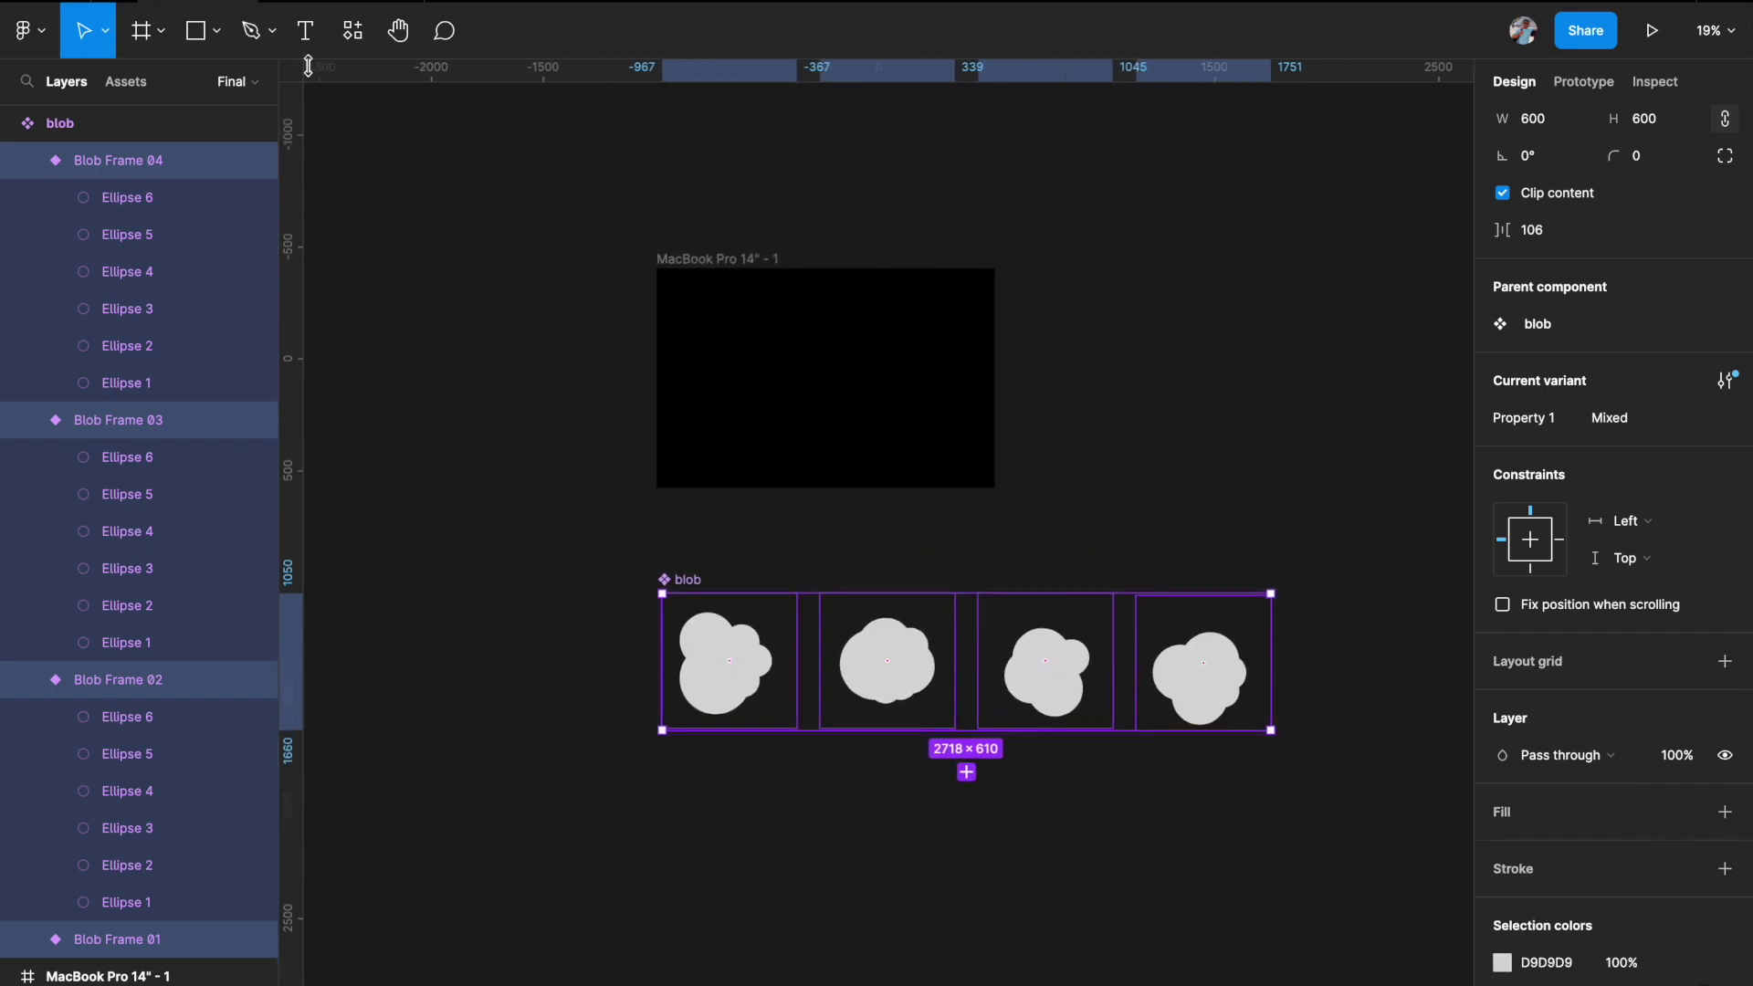
{"action": "left_click", "coordinate": [132, 84]}
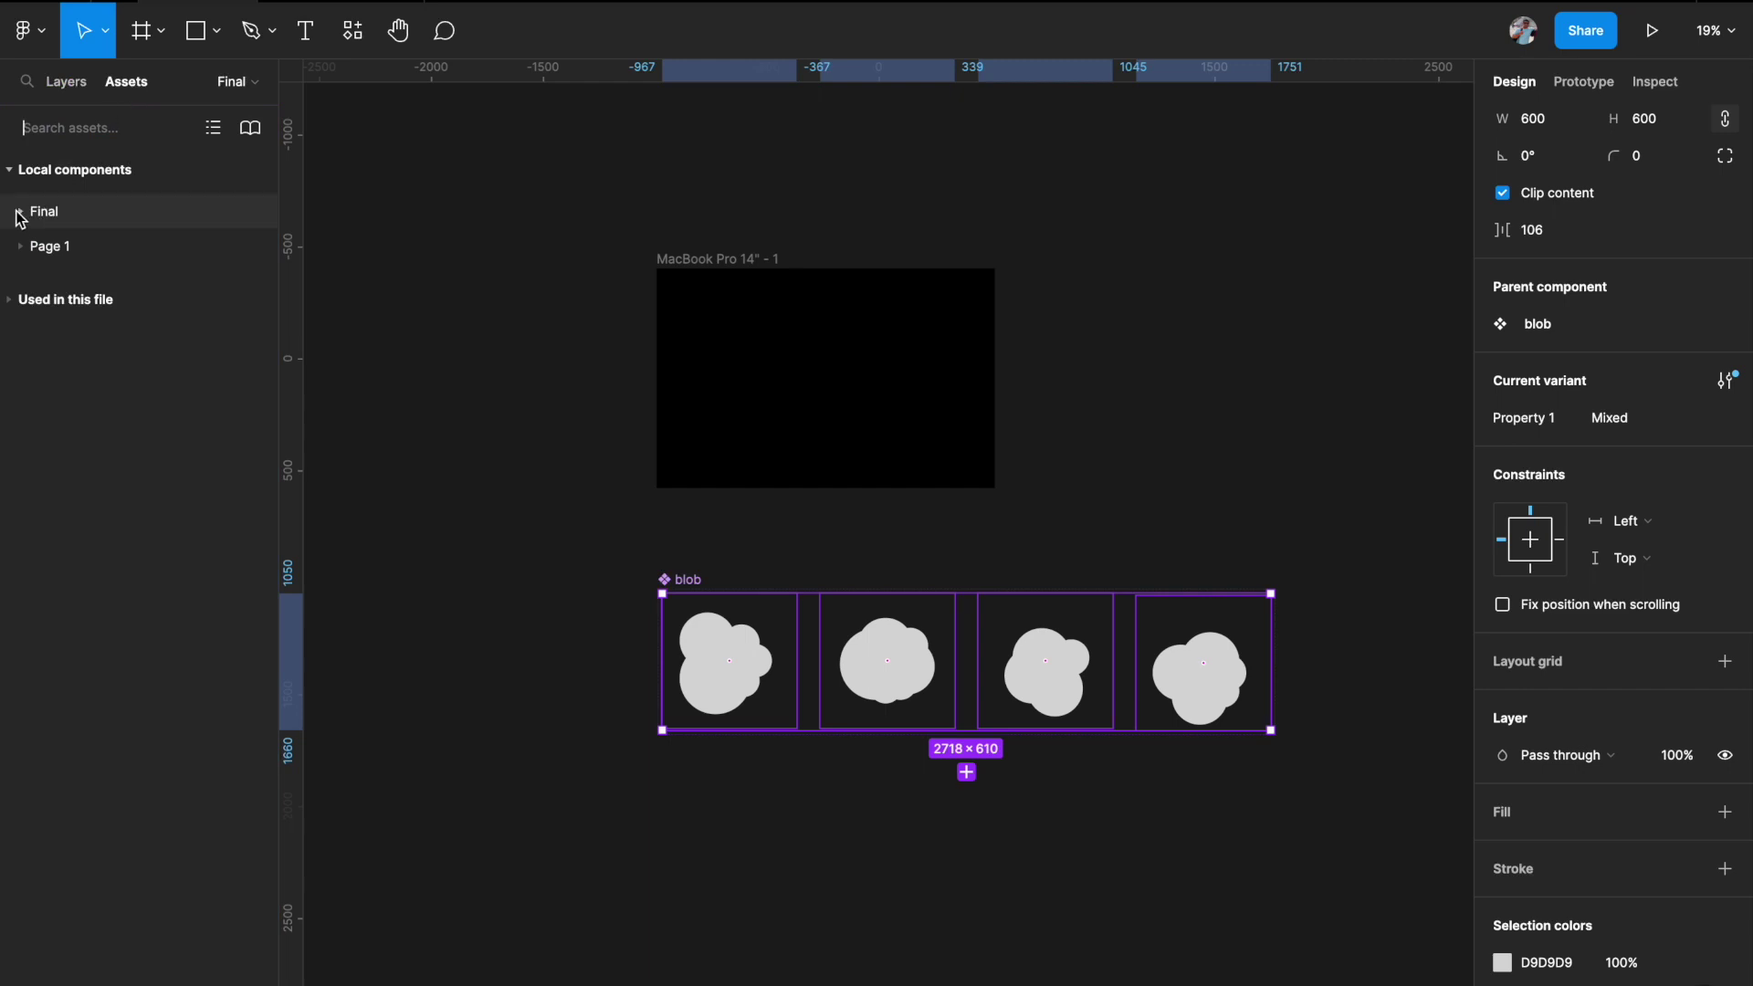
{"action": "left_click", "coordinate": [19, 219]}
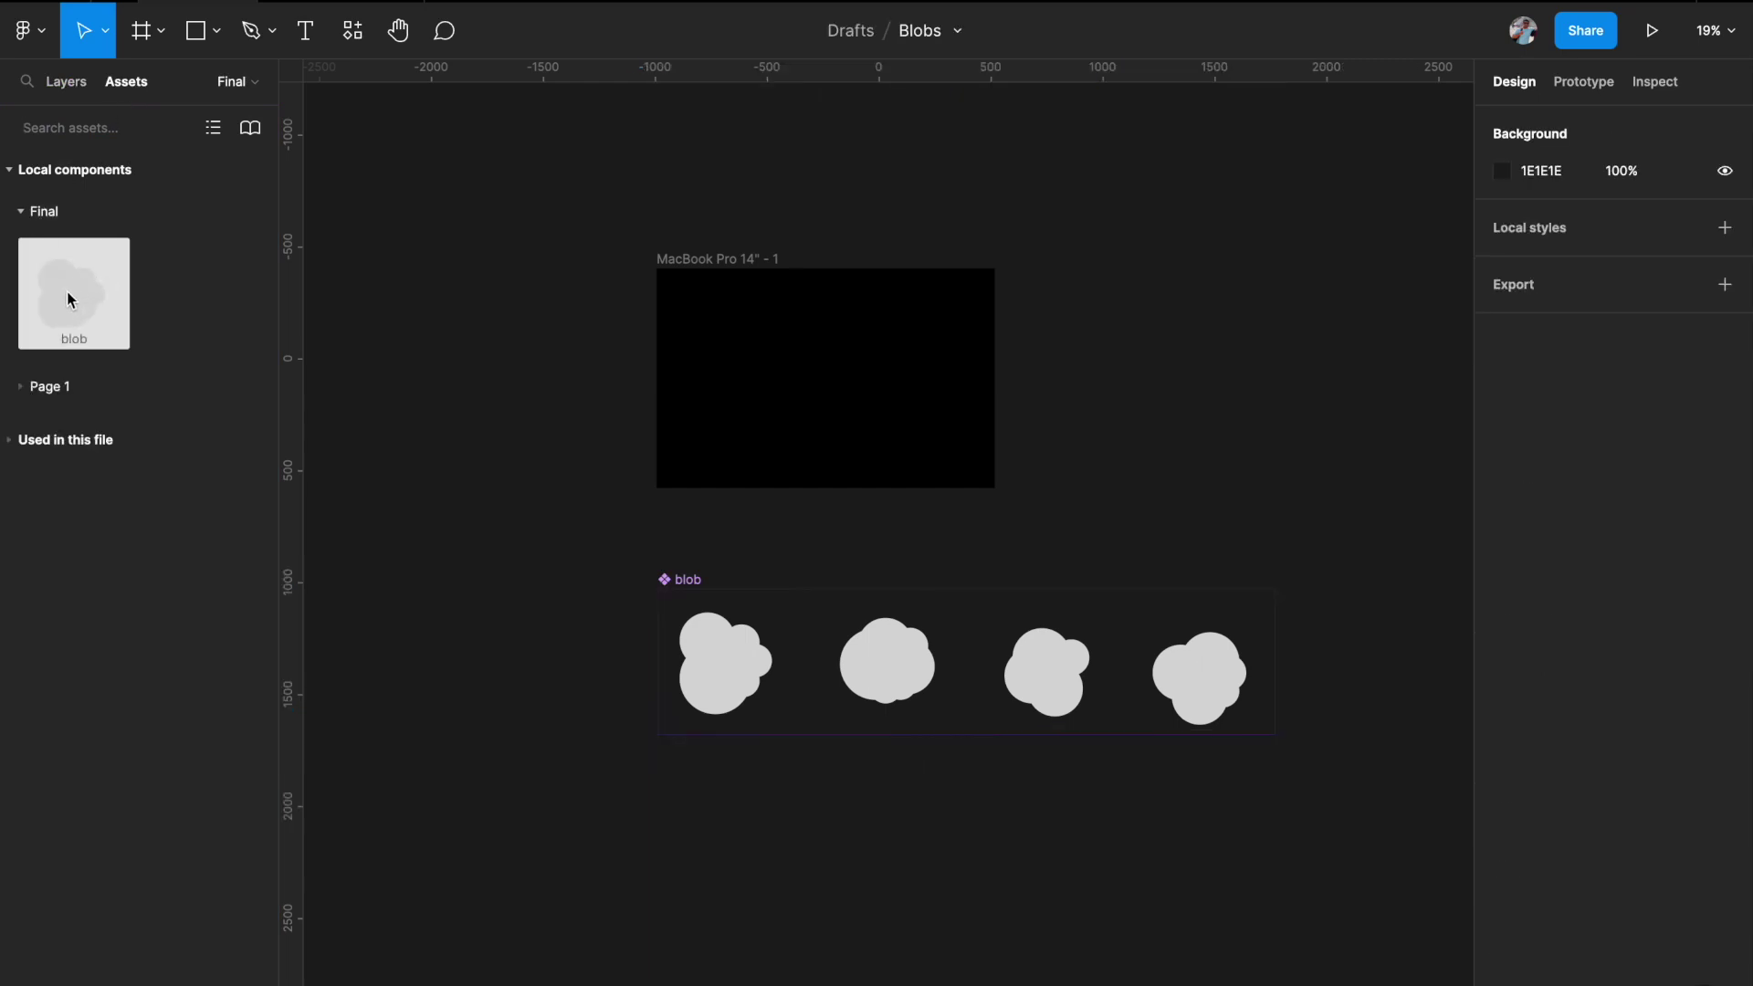
Place a blob instance in the MacBook frame, centred horizontally and vertically.
{"action": "left_click_drag", "start_coordinate": [103, 292], "coordinate": [783, 367]}
{"action": "scroll", "coordinate": [784, 367], "scroll_direction": "up", "scroll_amount": 2}
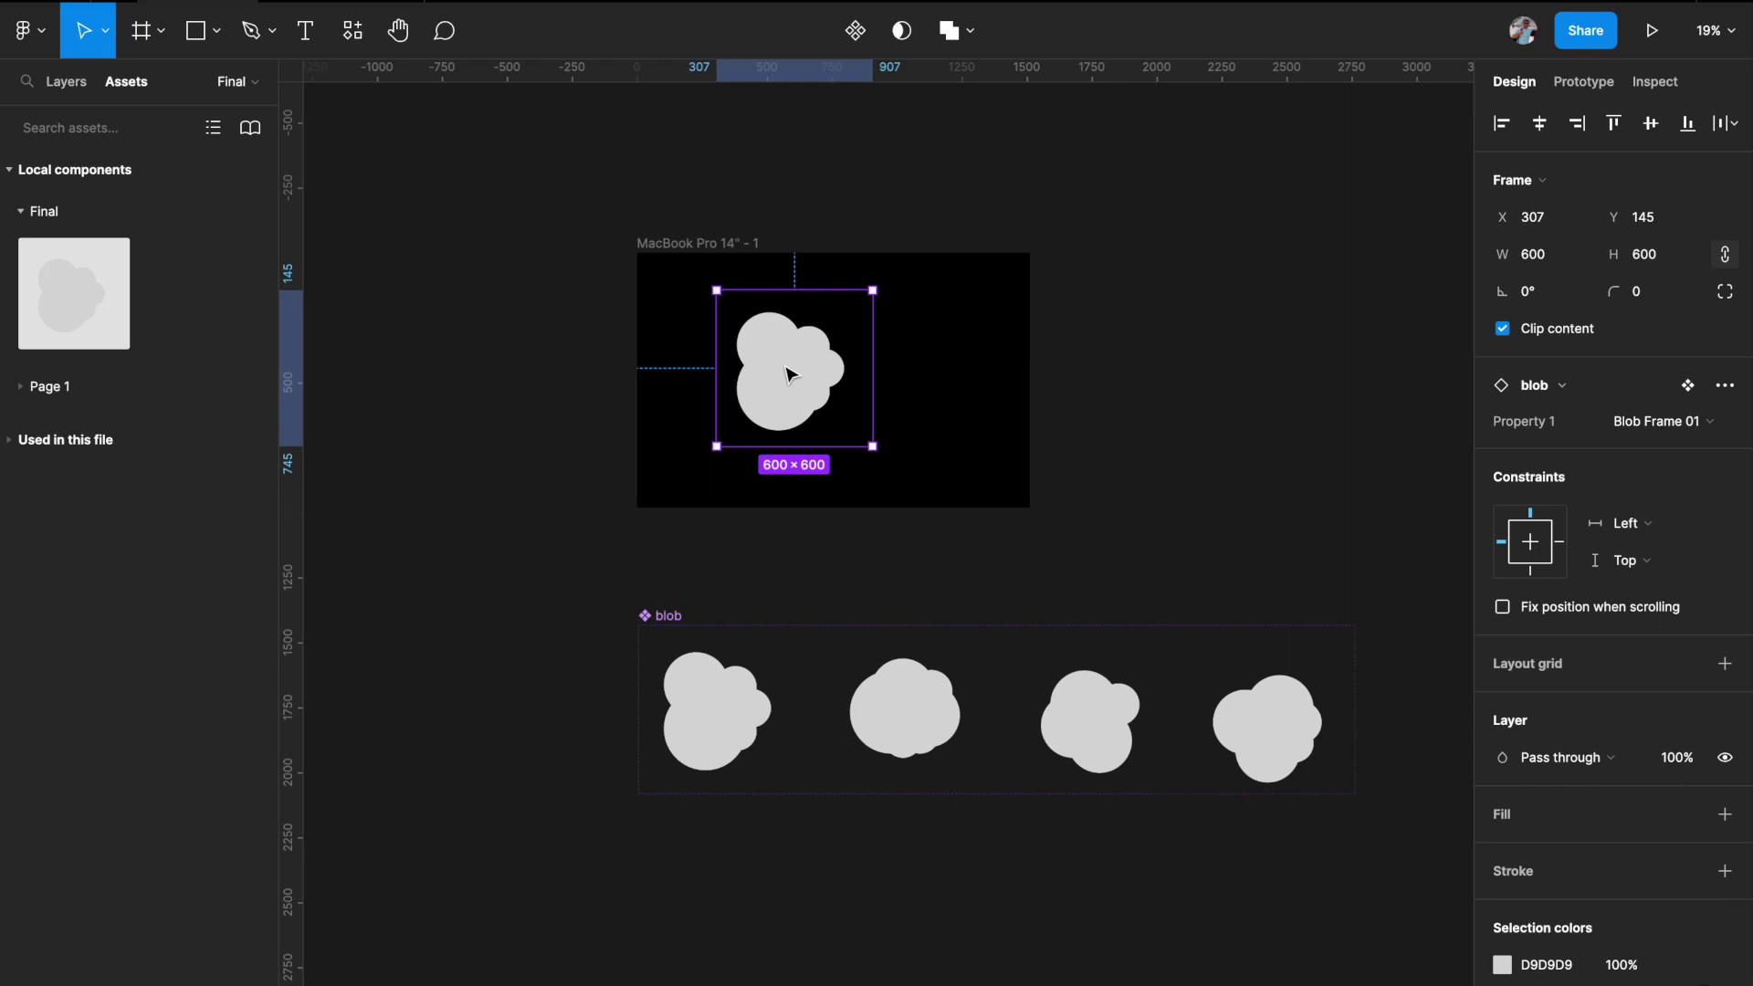
{"action": "left_click", "coordinate": [1539, 123]}
{"action": "left_click", "coordinate": [1650, 123]}
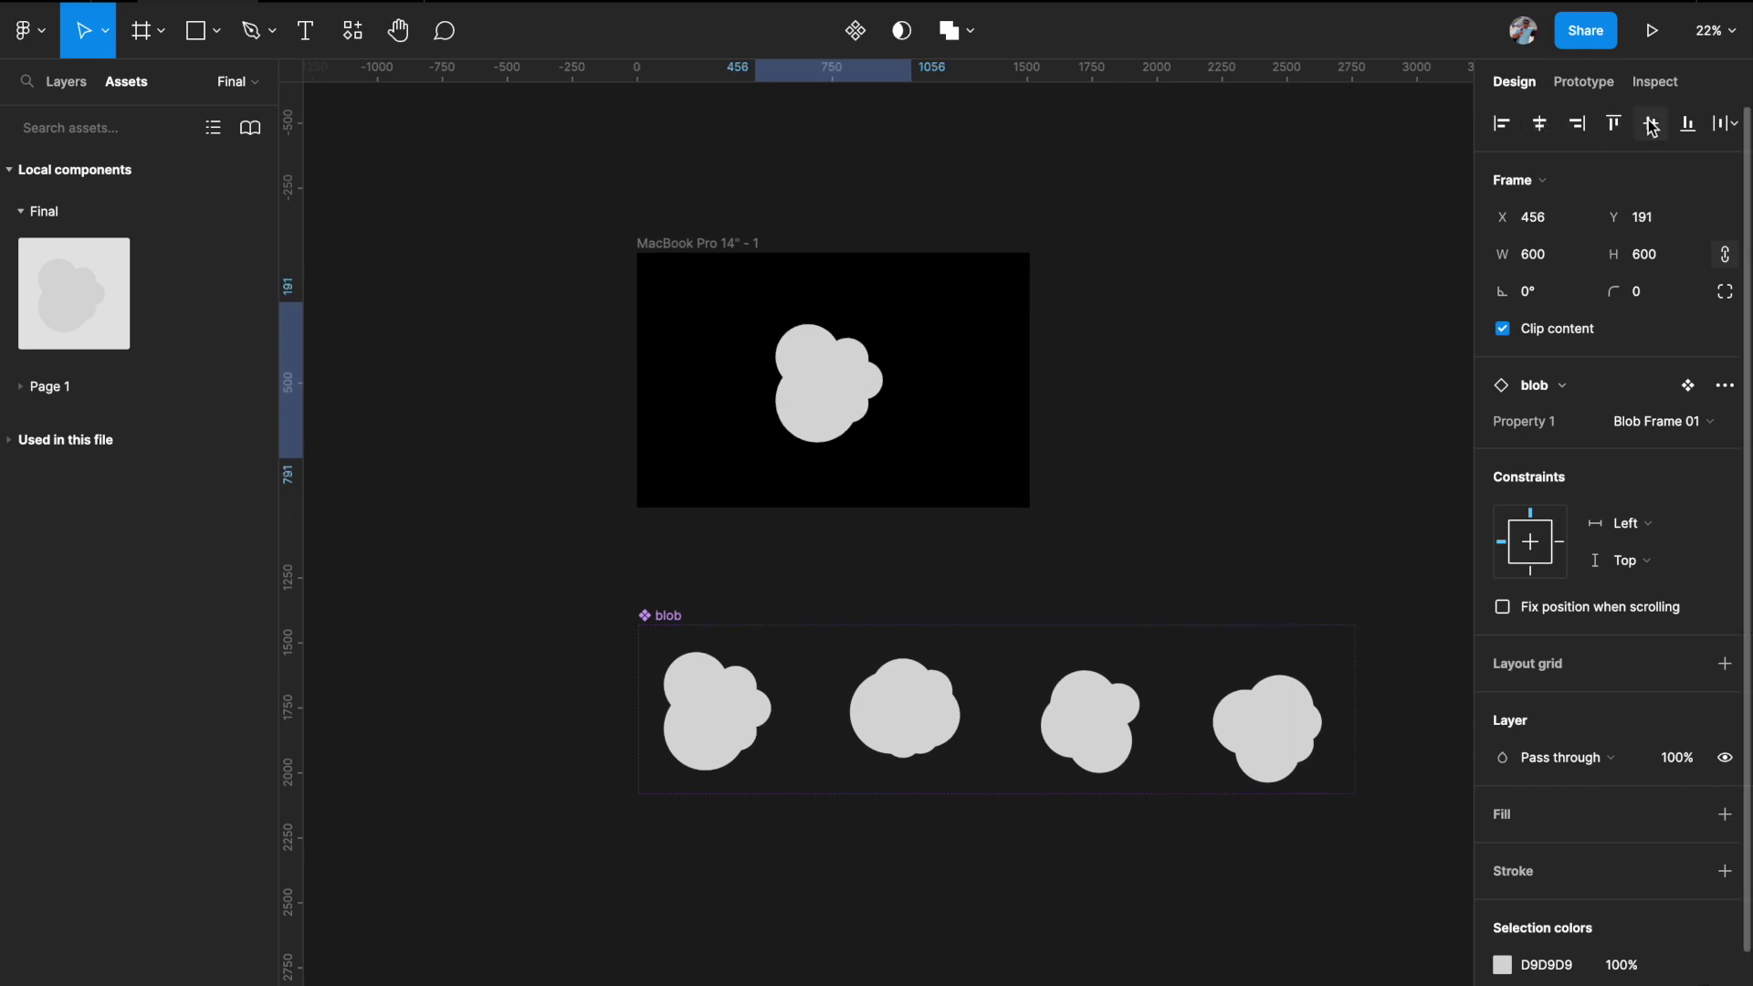
Select the MacBook Pro 14" frame and play the prototype full-screen.
{"action": "left_click", "coordinate": [1206, 286]}
{"action": "left_click", "coordinate": [735, 242]}
{"action": "key", "text": "ctrl+alt+Return"}
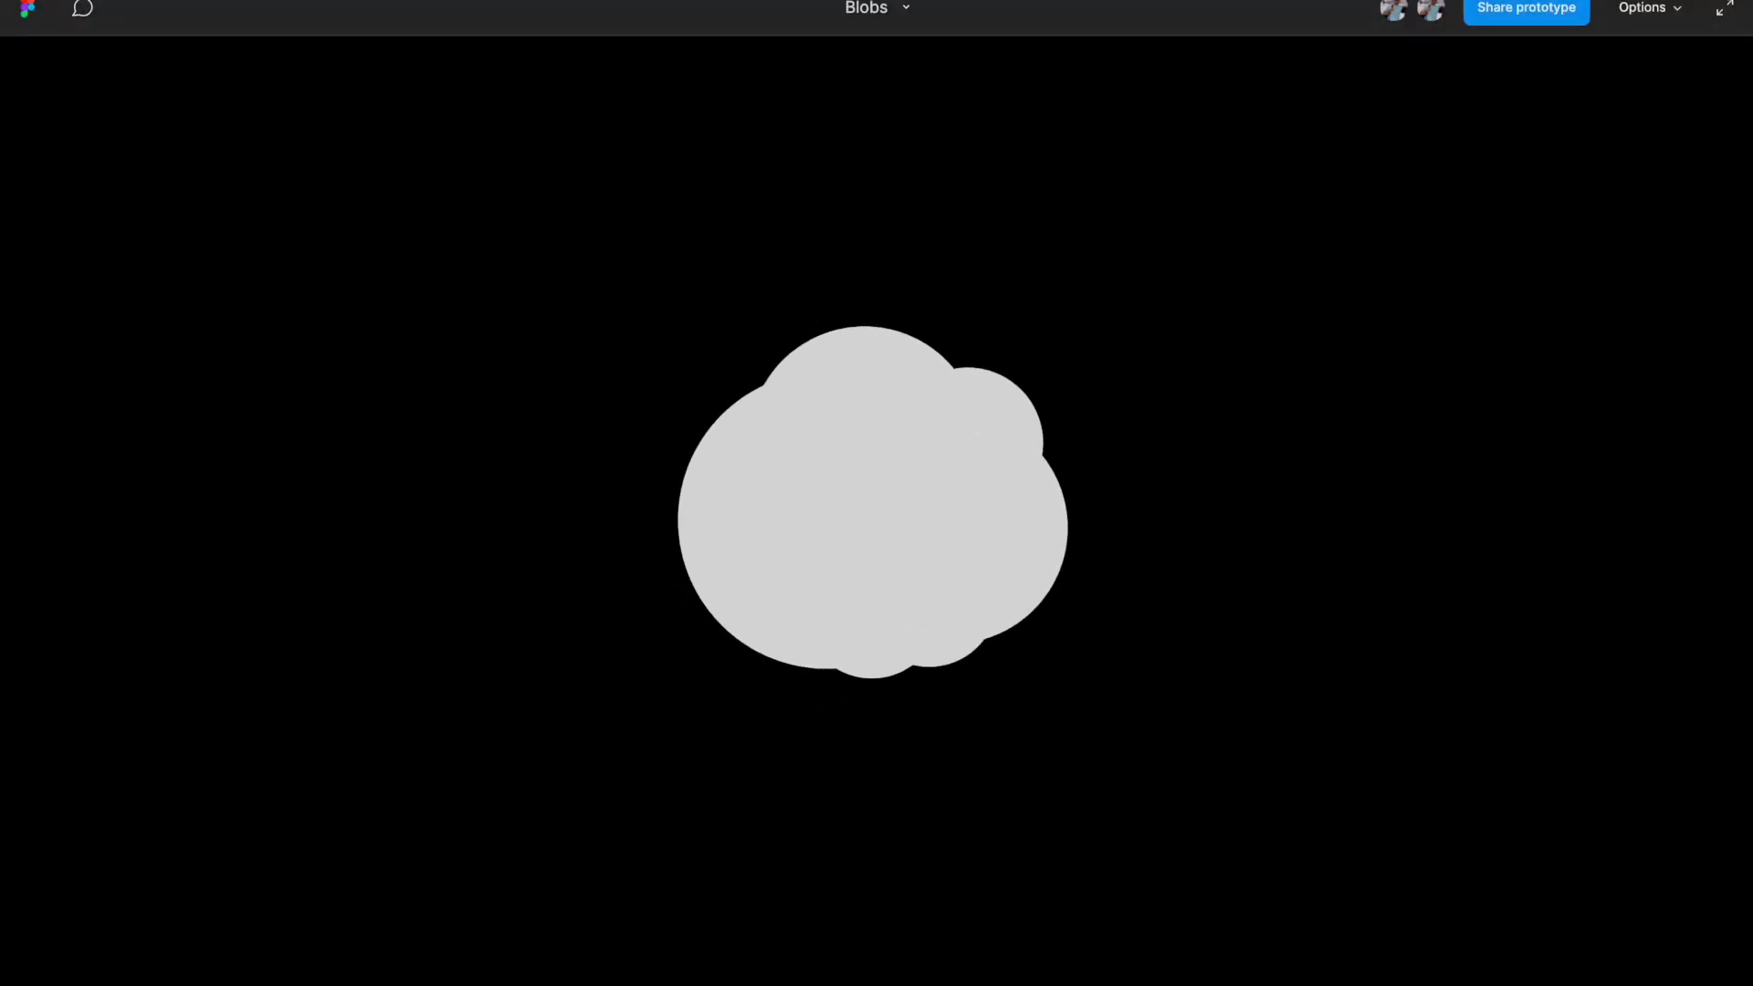
Exit the blob prototype with Esc and return to the Blobs canvas.
{"action": "key", "text": "Escape"}
{"action": "scroll", "coordinate": [548, 313], "scroll_direction": "up", "scroll_amount": 3}
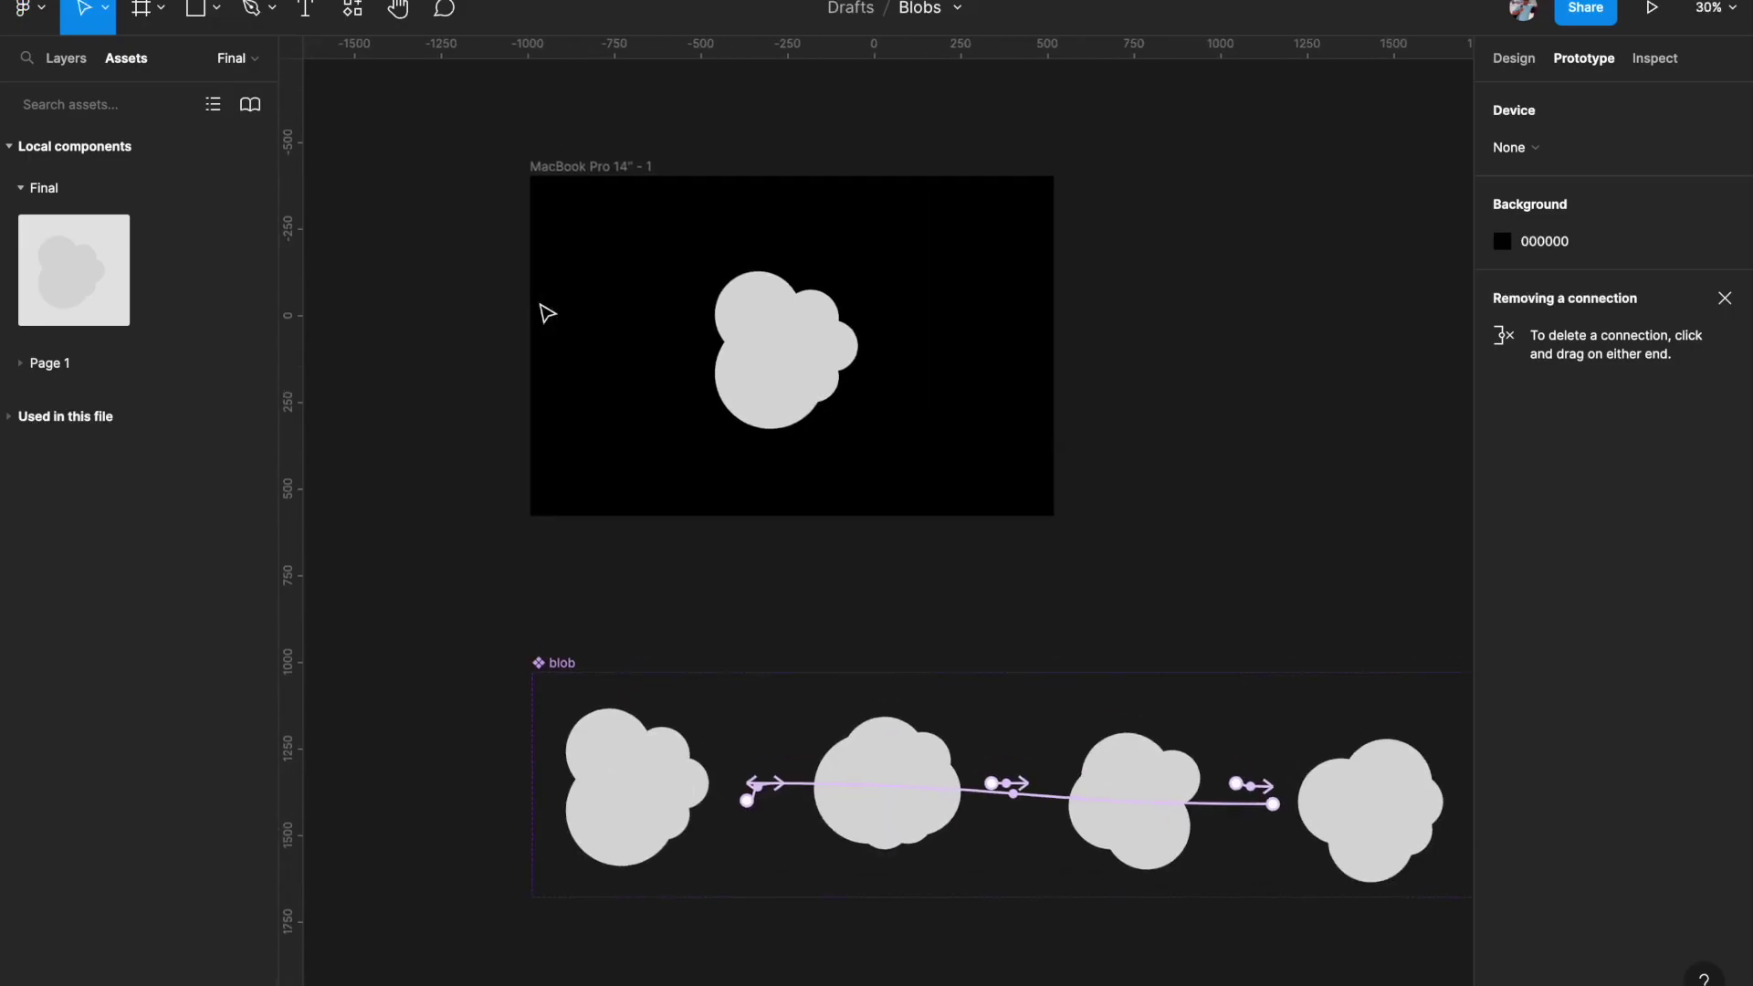
Select the blob instance in the MacBook frame and collapse its layer tree.
{"action": "left_click", "coordinate": [579, 196]}
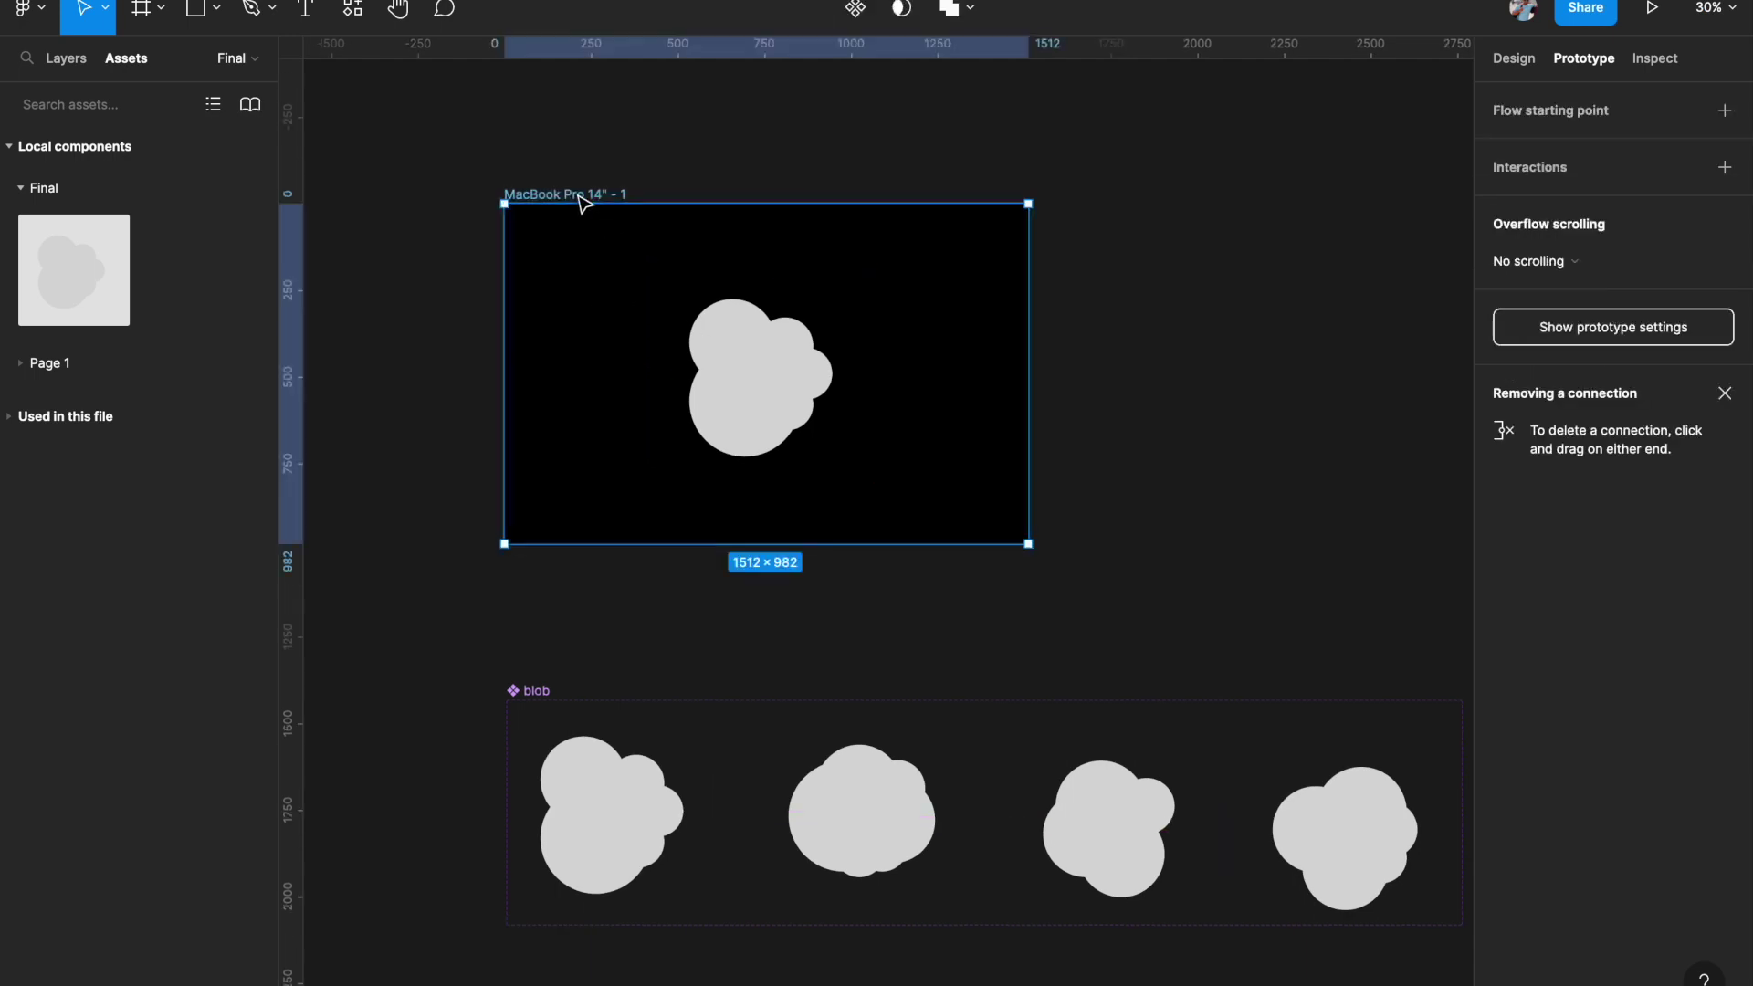
{"action": "left_click", "coordinate": [1514, 58]}
{"action": "left_click", "coordinate": [865, 419]}
{"action": "scroll", "coordinate": [864, 393], "scroll_direction": "left", "scroll_amount": 2}
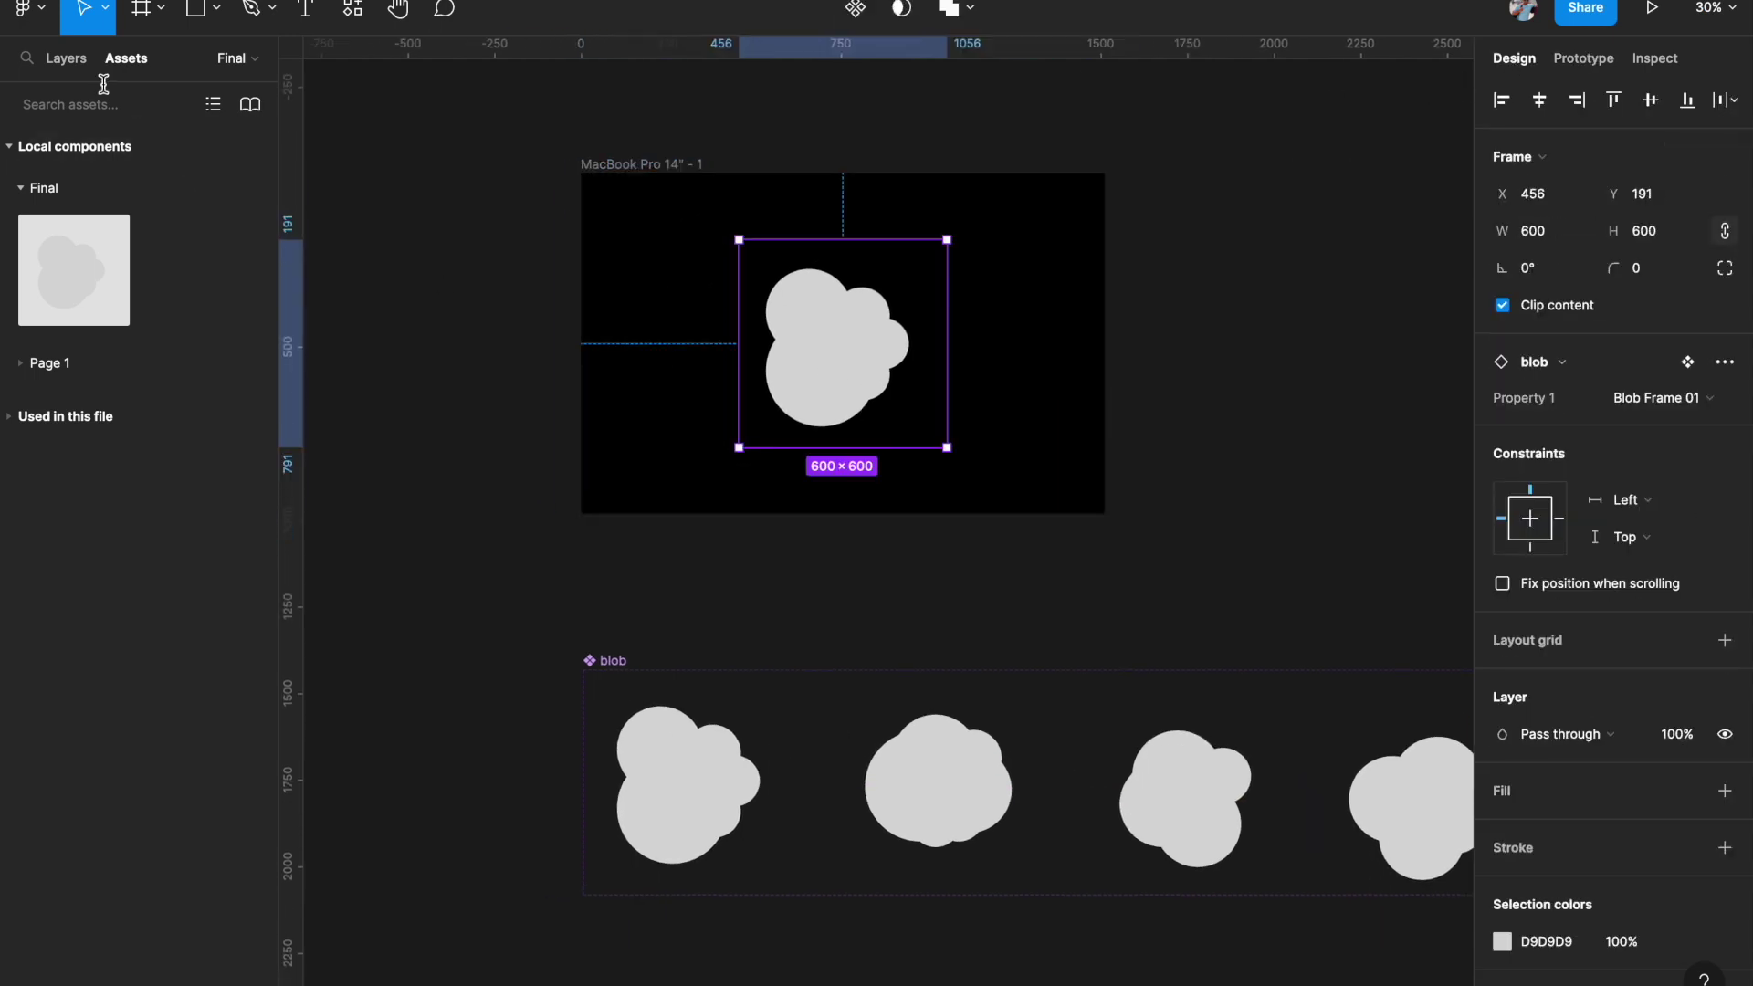
{"action": "left_click", "coordinate": [68, 59]}
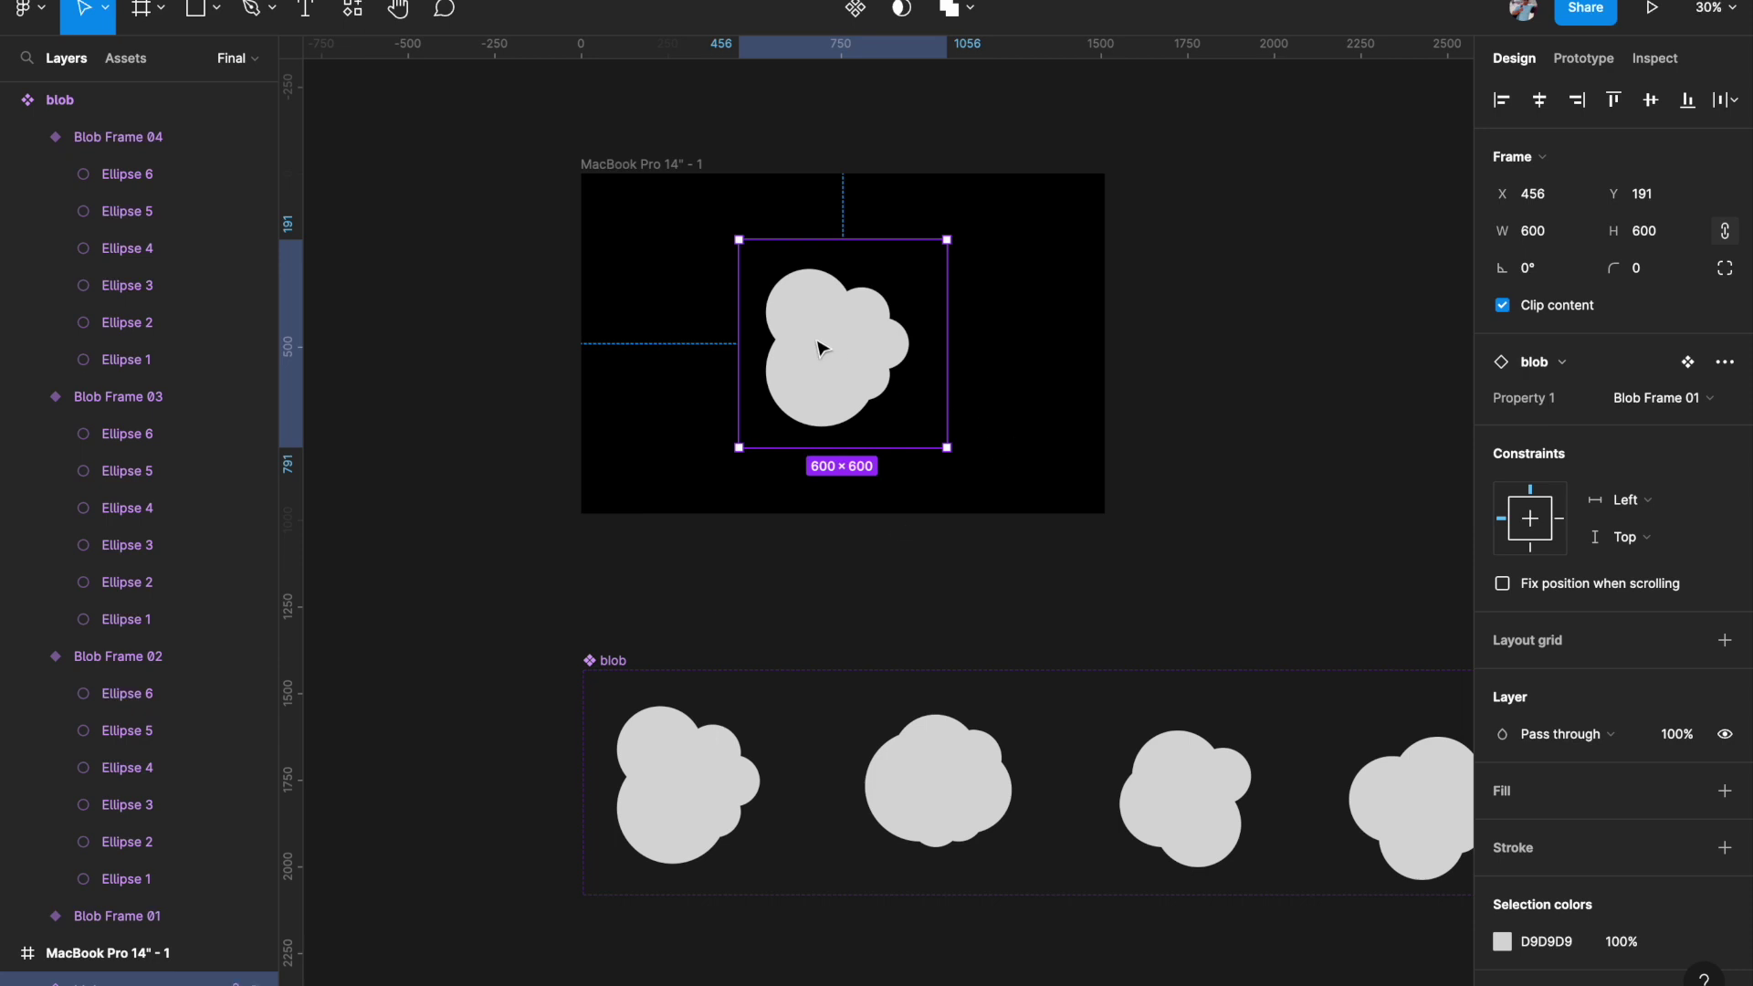
{"action": "left_click", "coordinate": [13, 100]}
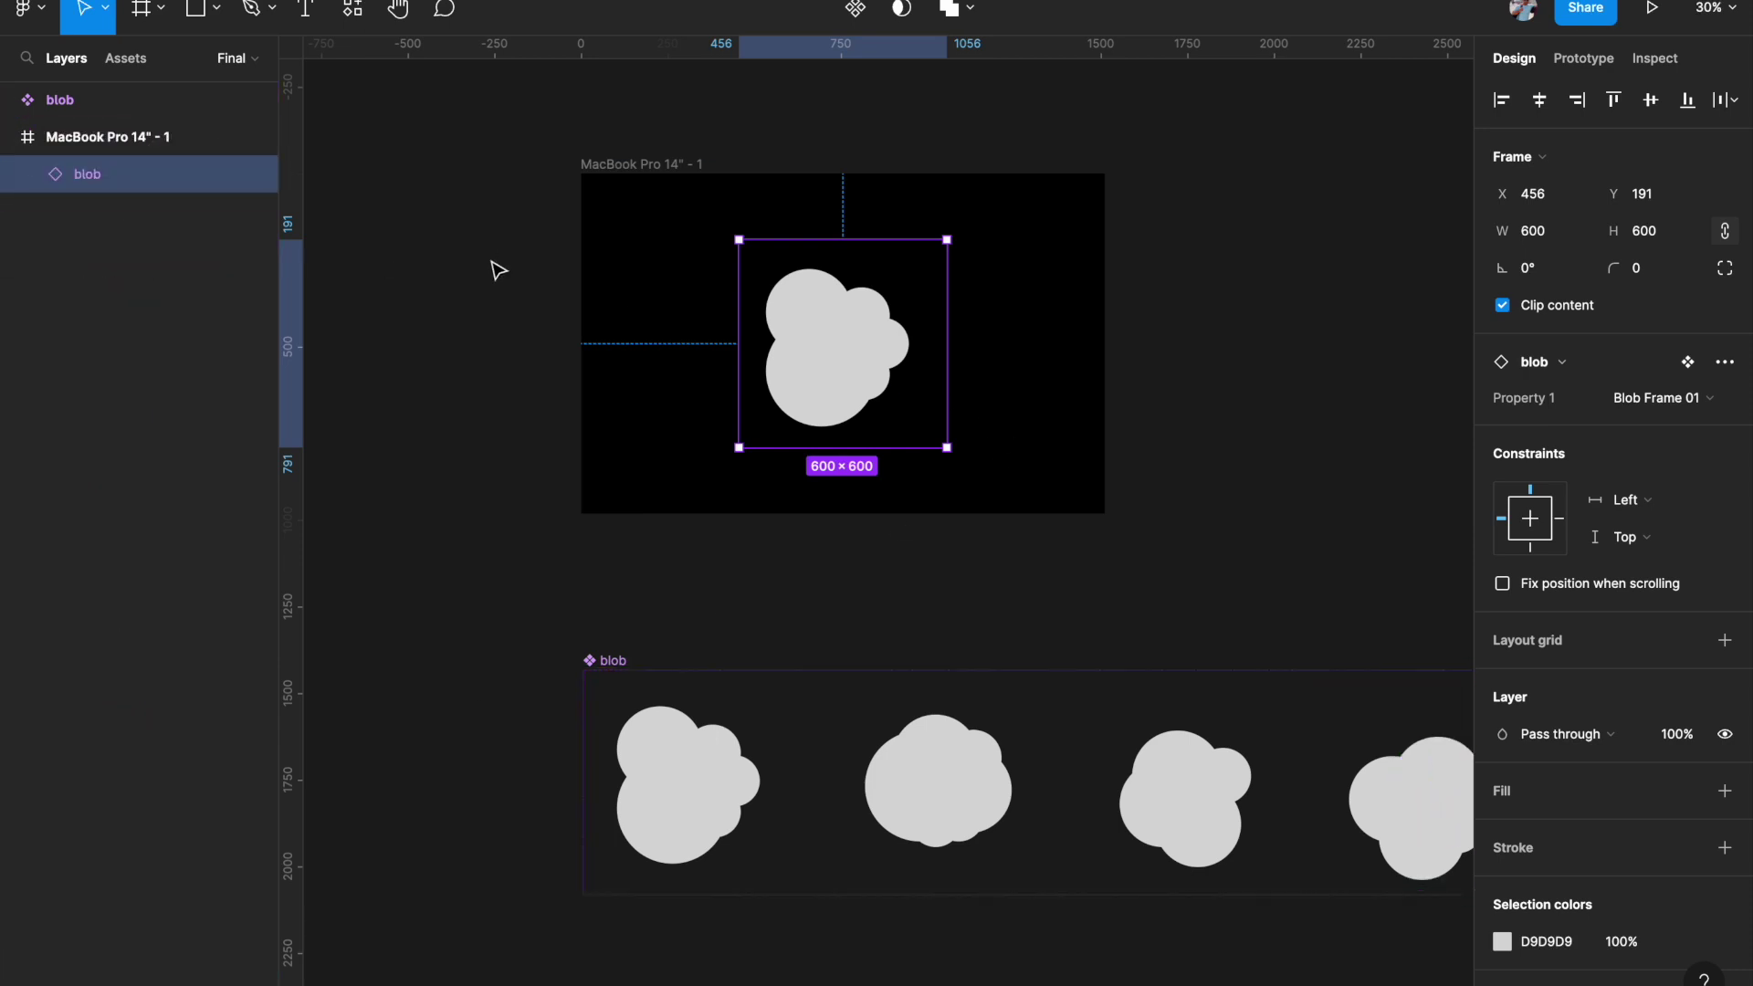
{"action": "scroll", "coordinate": [1586, 878], "scroll_direction": "down", "scroll_amount": 2}
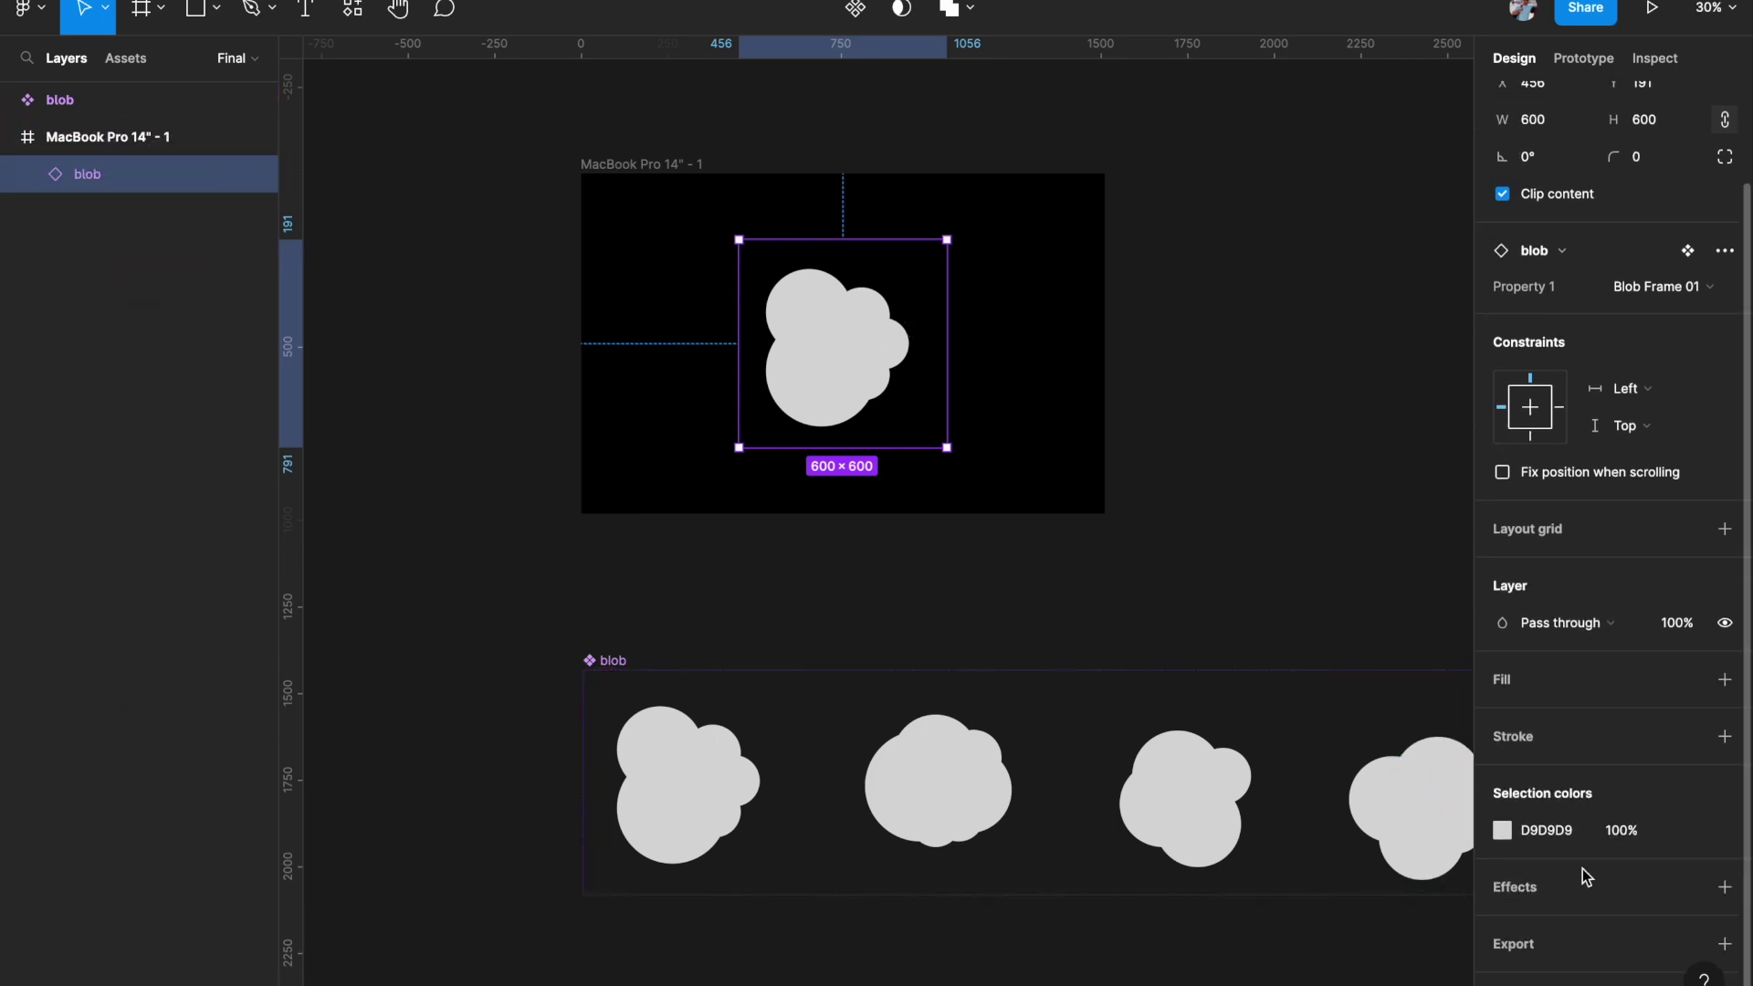
Add an effect to the blob and change its type to Layer blur.
{"action": "left_click", "coordinate": [1725, 886]}
{"action": "scroll", "coordinate": [1533, 915], "scroll_direction": "down", "scroll_amount": 1}
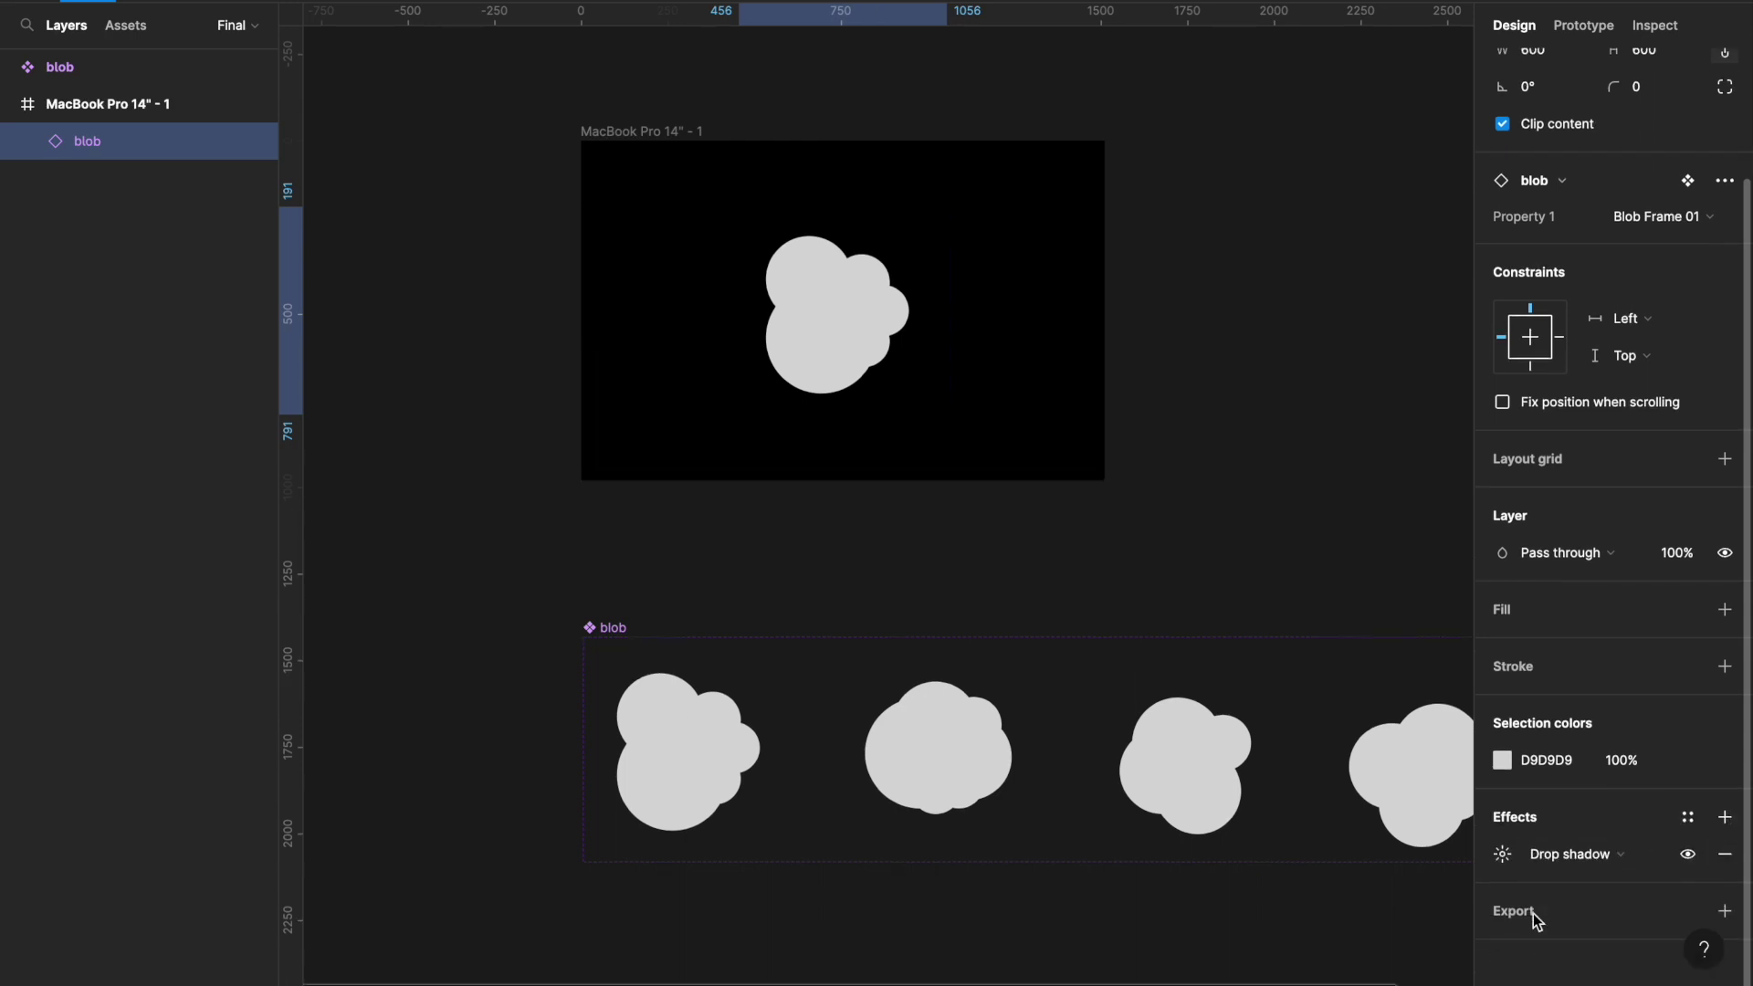
{"action": "left_click", "coordinate": [1572, 862]}
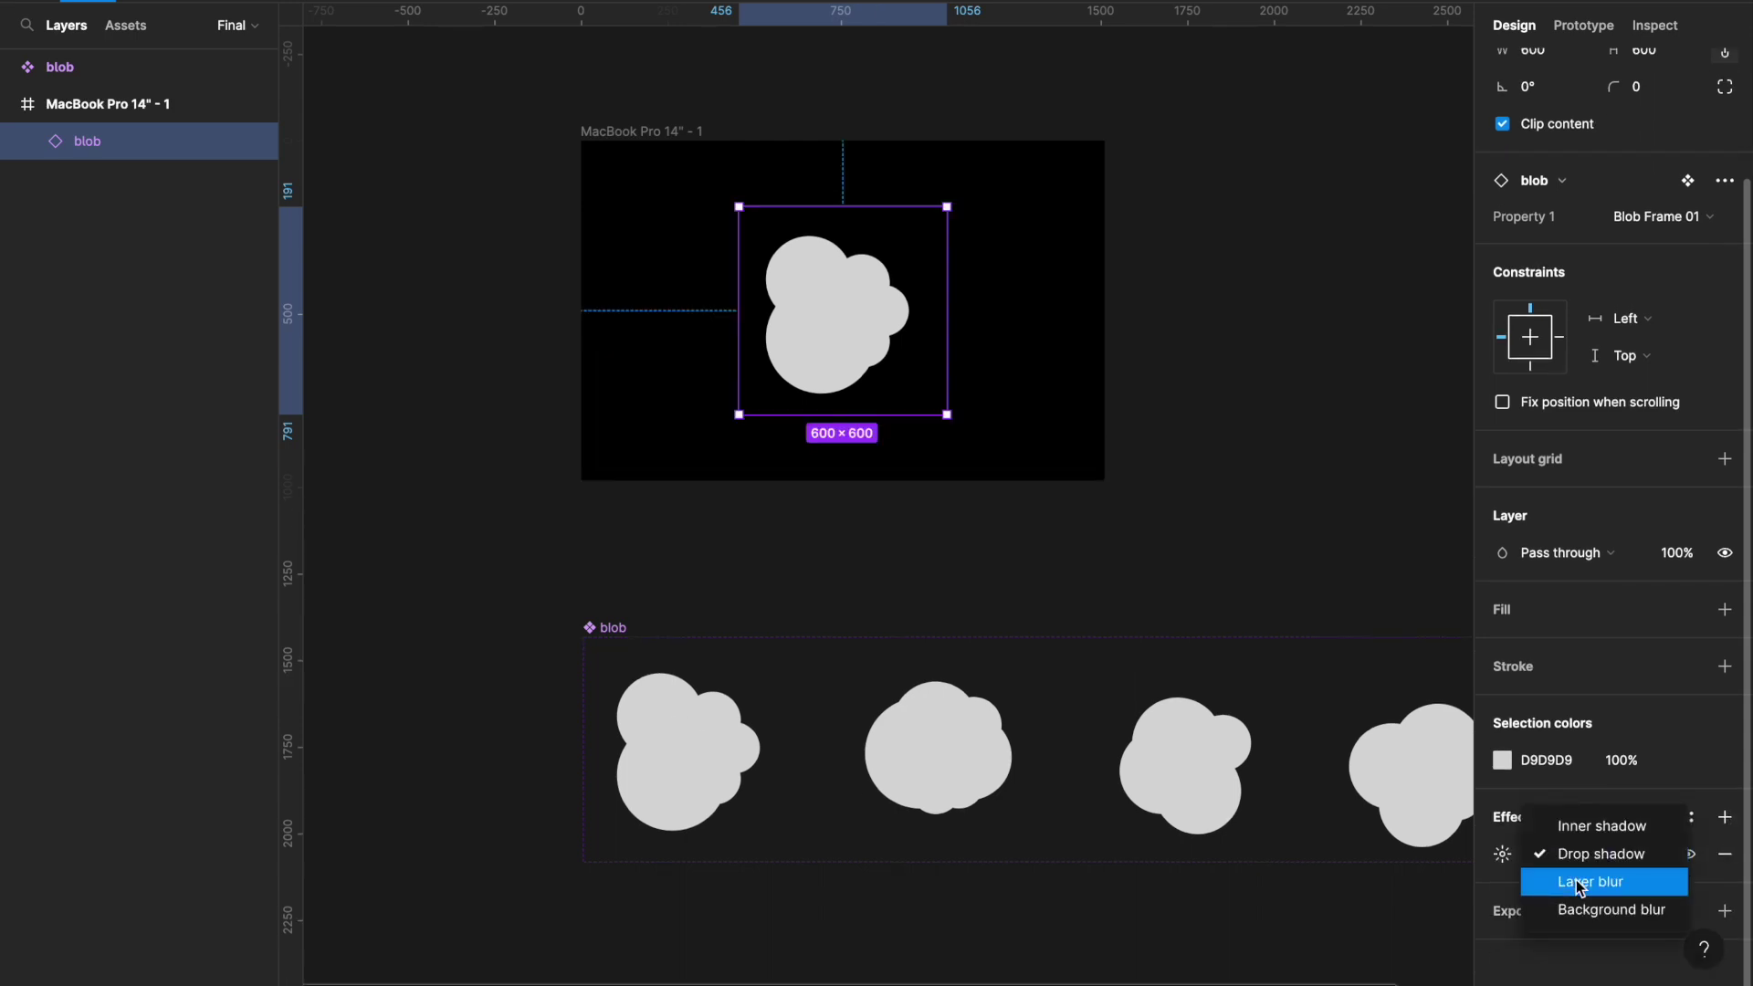
{"action": "left_click", "coordinate": [1576, 879]}
Set the layer blur amount to 63.
{"action": "left_click", "coordinate": [1505, 860]}
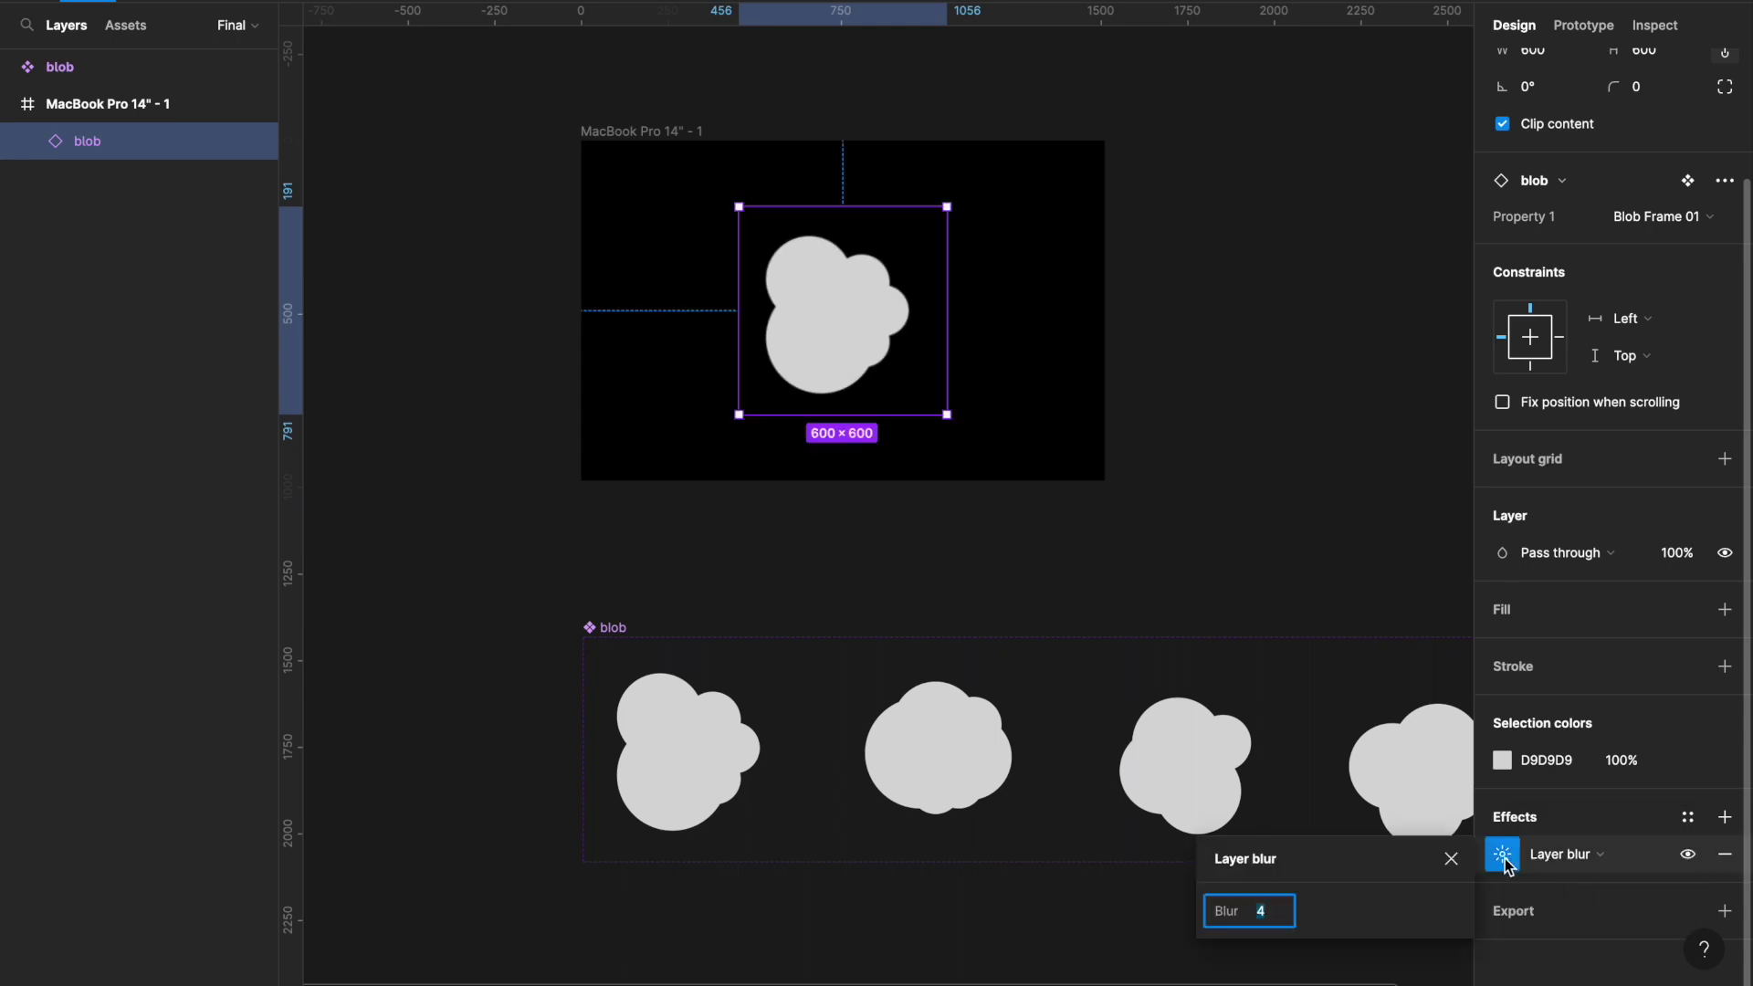
{"action": "key", "text": "shift+Up"}
{"action": "key", "text": "shift+Up"}
{"action": "key", "text": "shift+Up"}
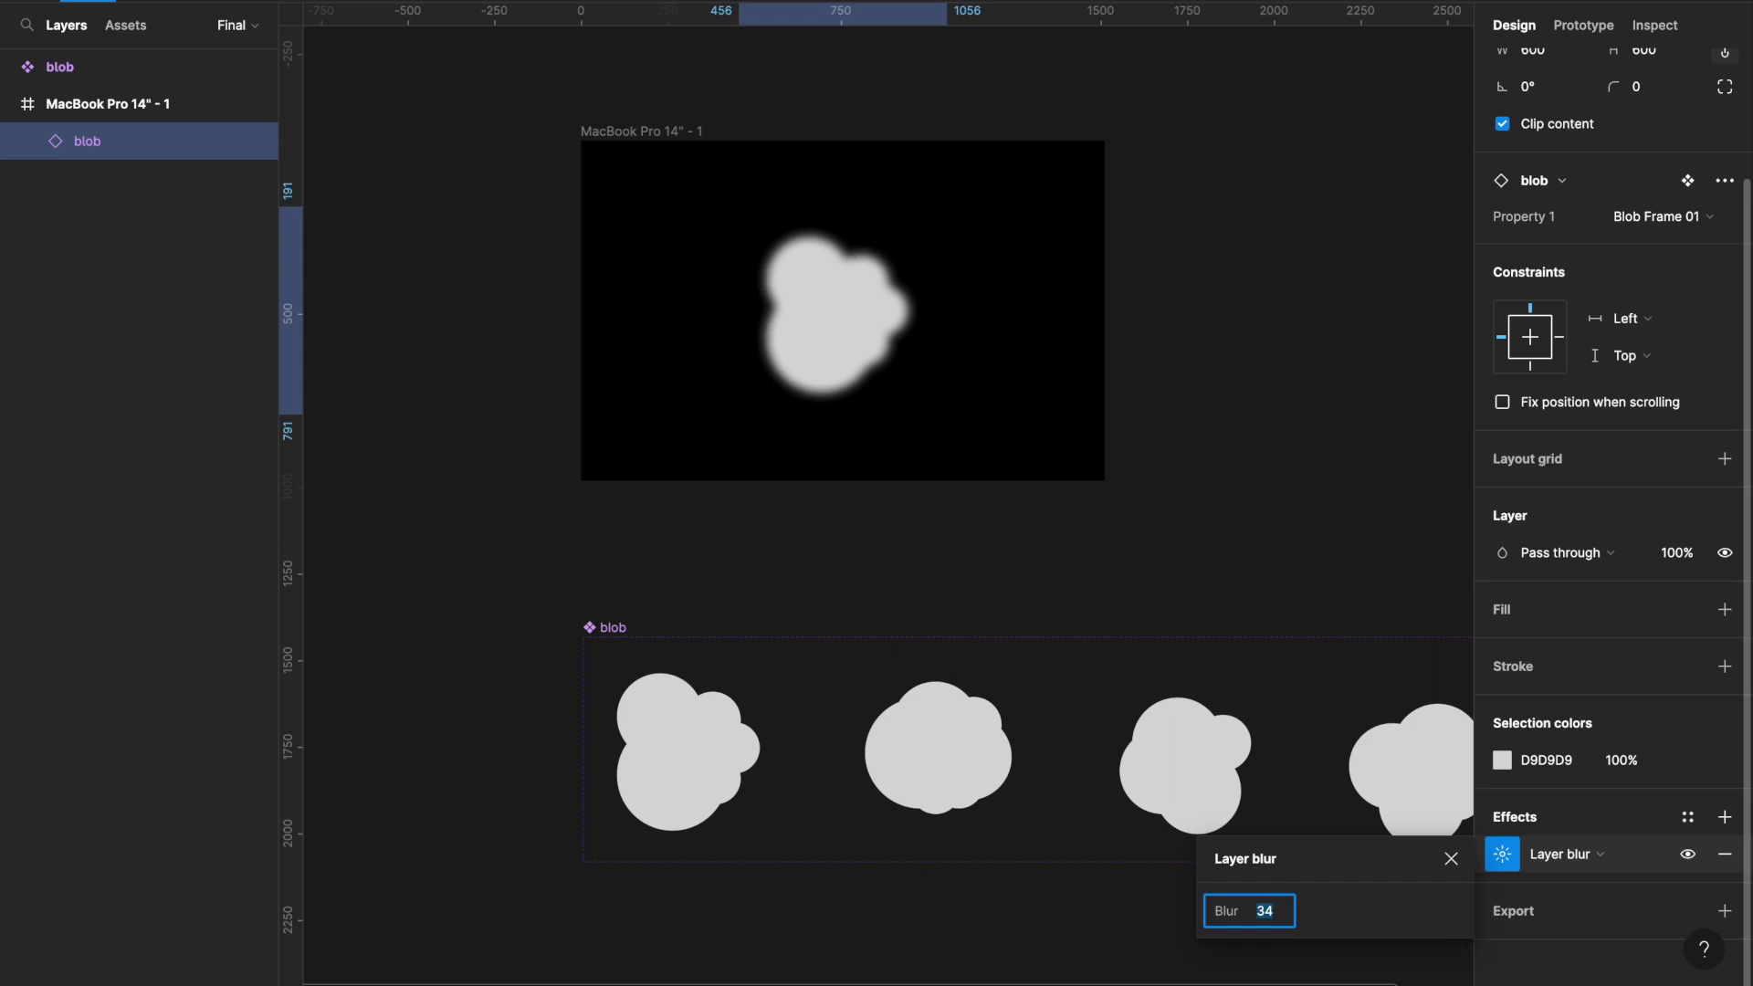
{"action": "key", "text": "shift+Up"}
{"action": "key", "text": "shift+Up"}
{"action": "key", "text": "shift+Up"}
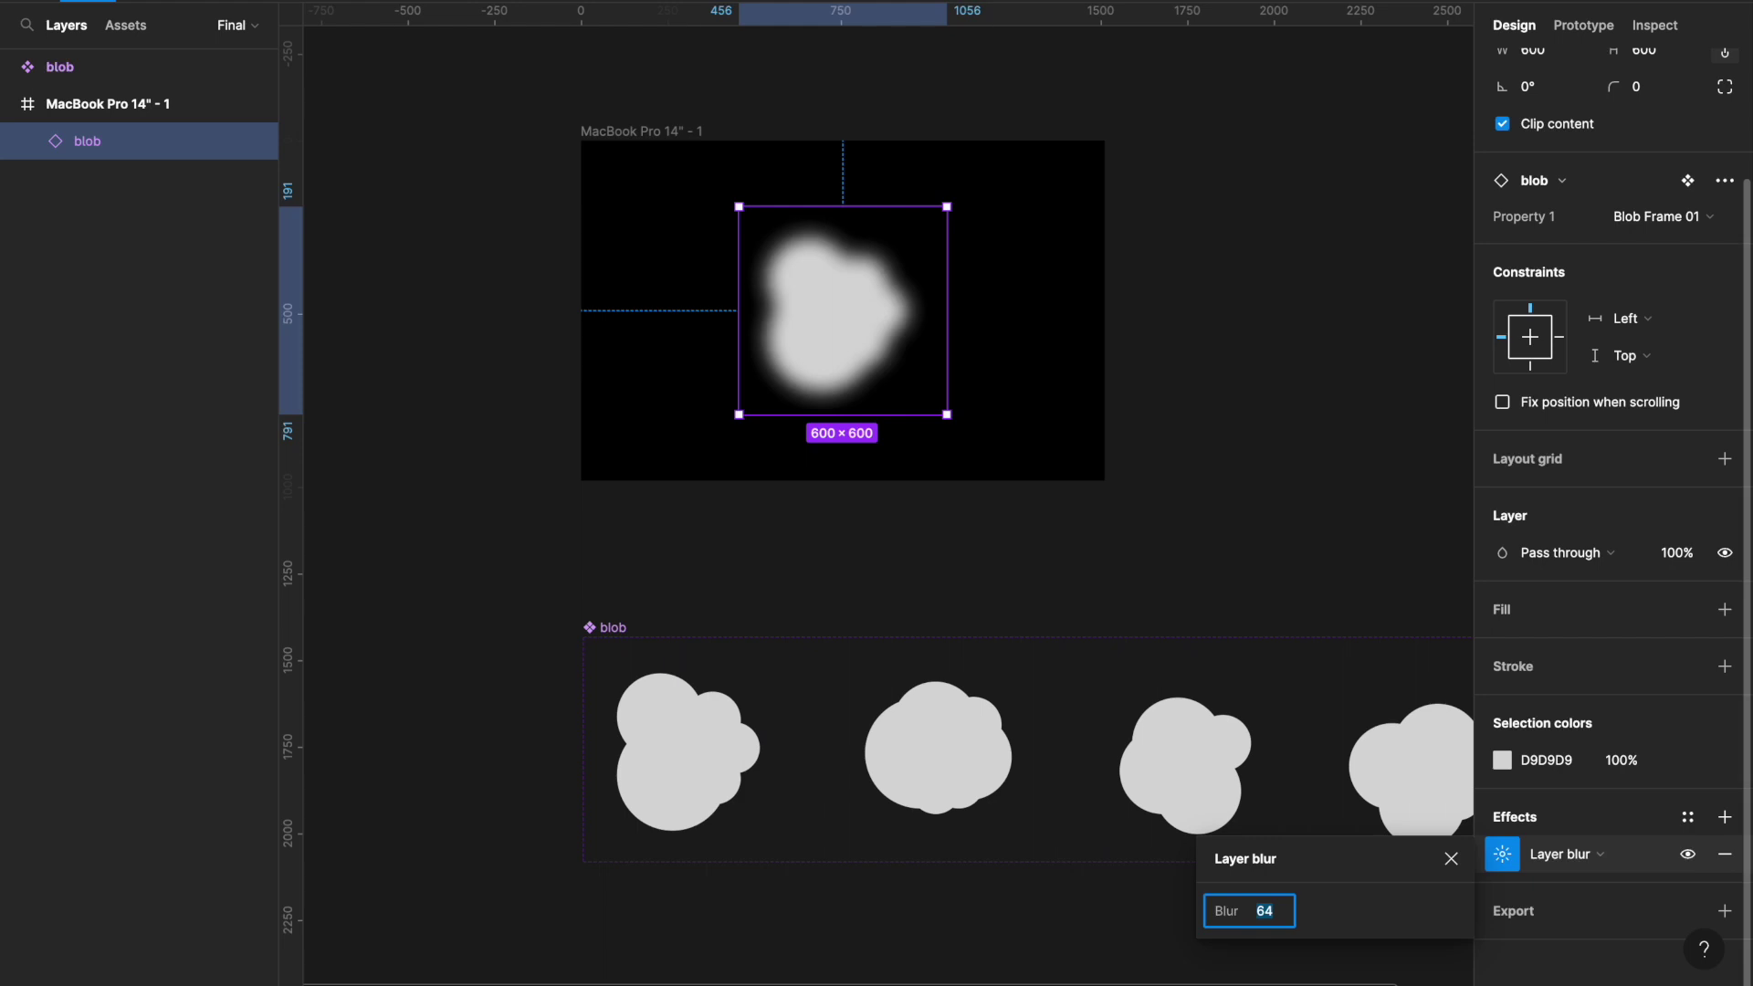
{"action": "key", "text": "Down"}
{"action": "left_click", "coordinate": [1451, 863]}
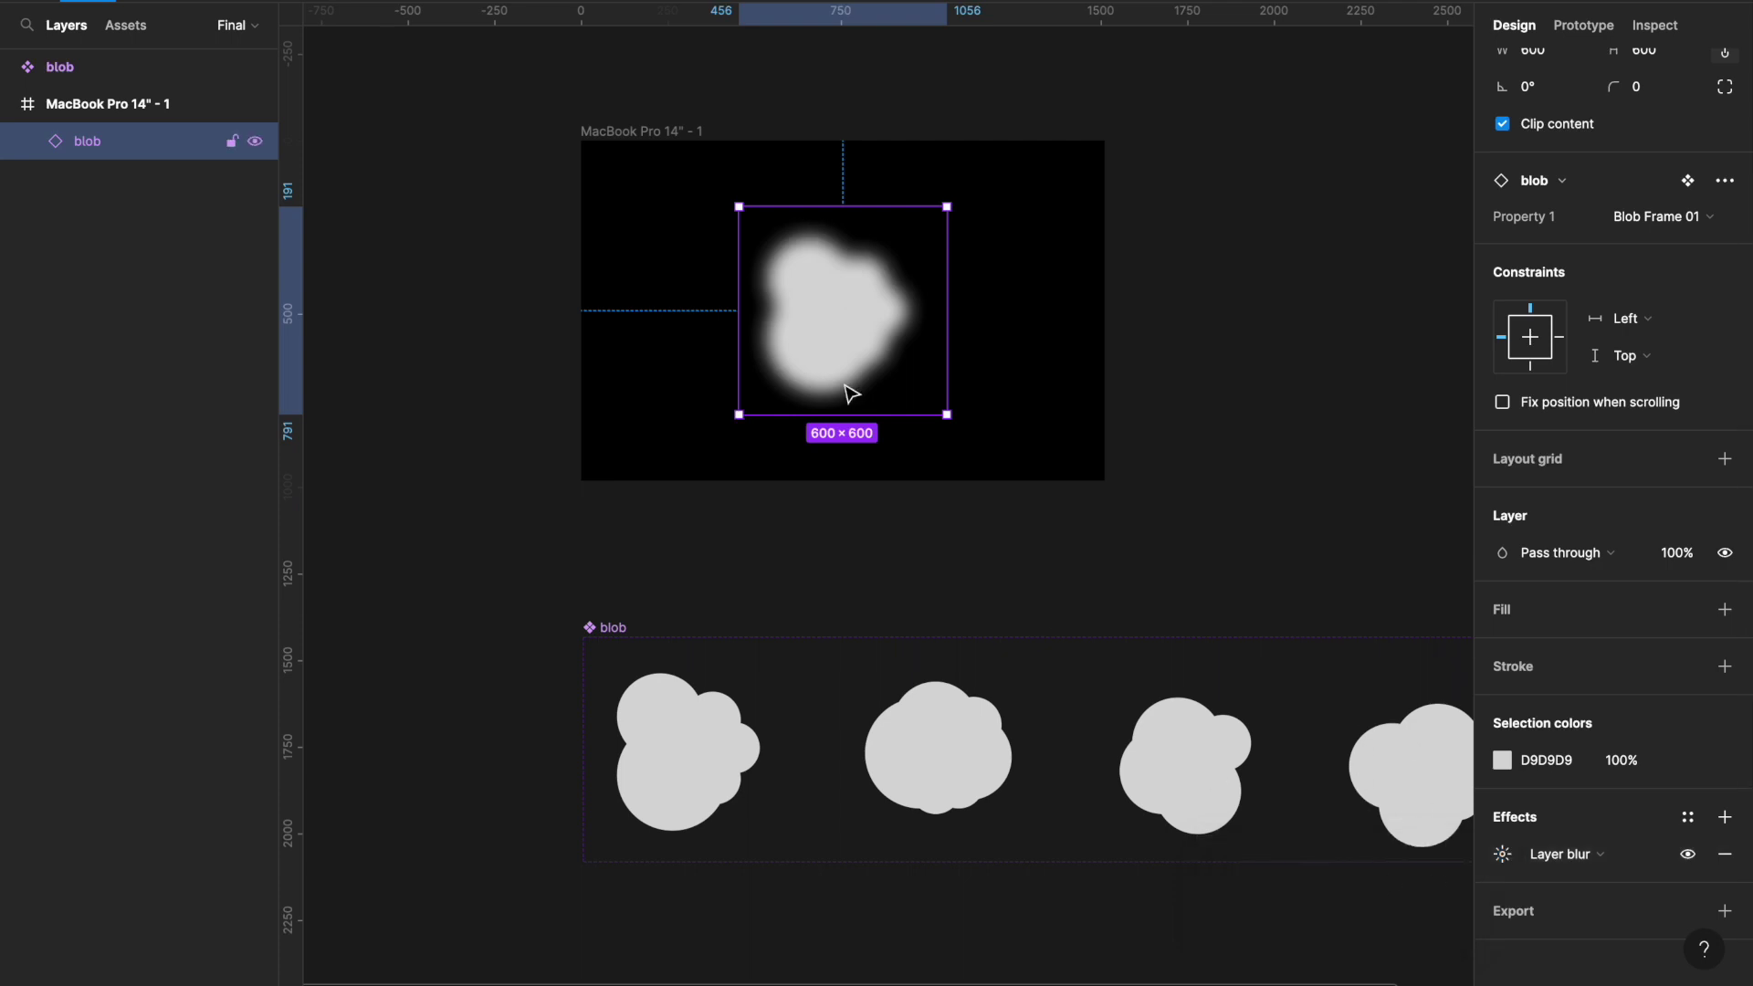
{"action": "scroll", "coordinate": [841, 392], "scroll_direction": "up", "scroll_amount": 3}
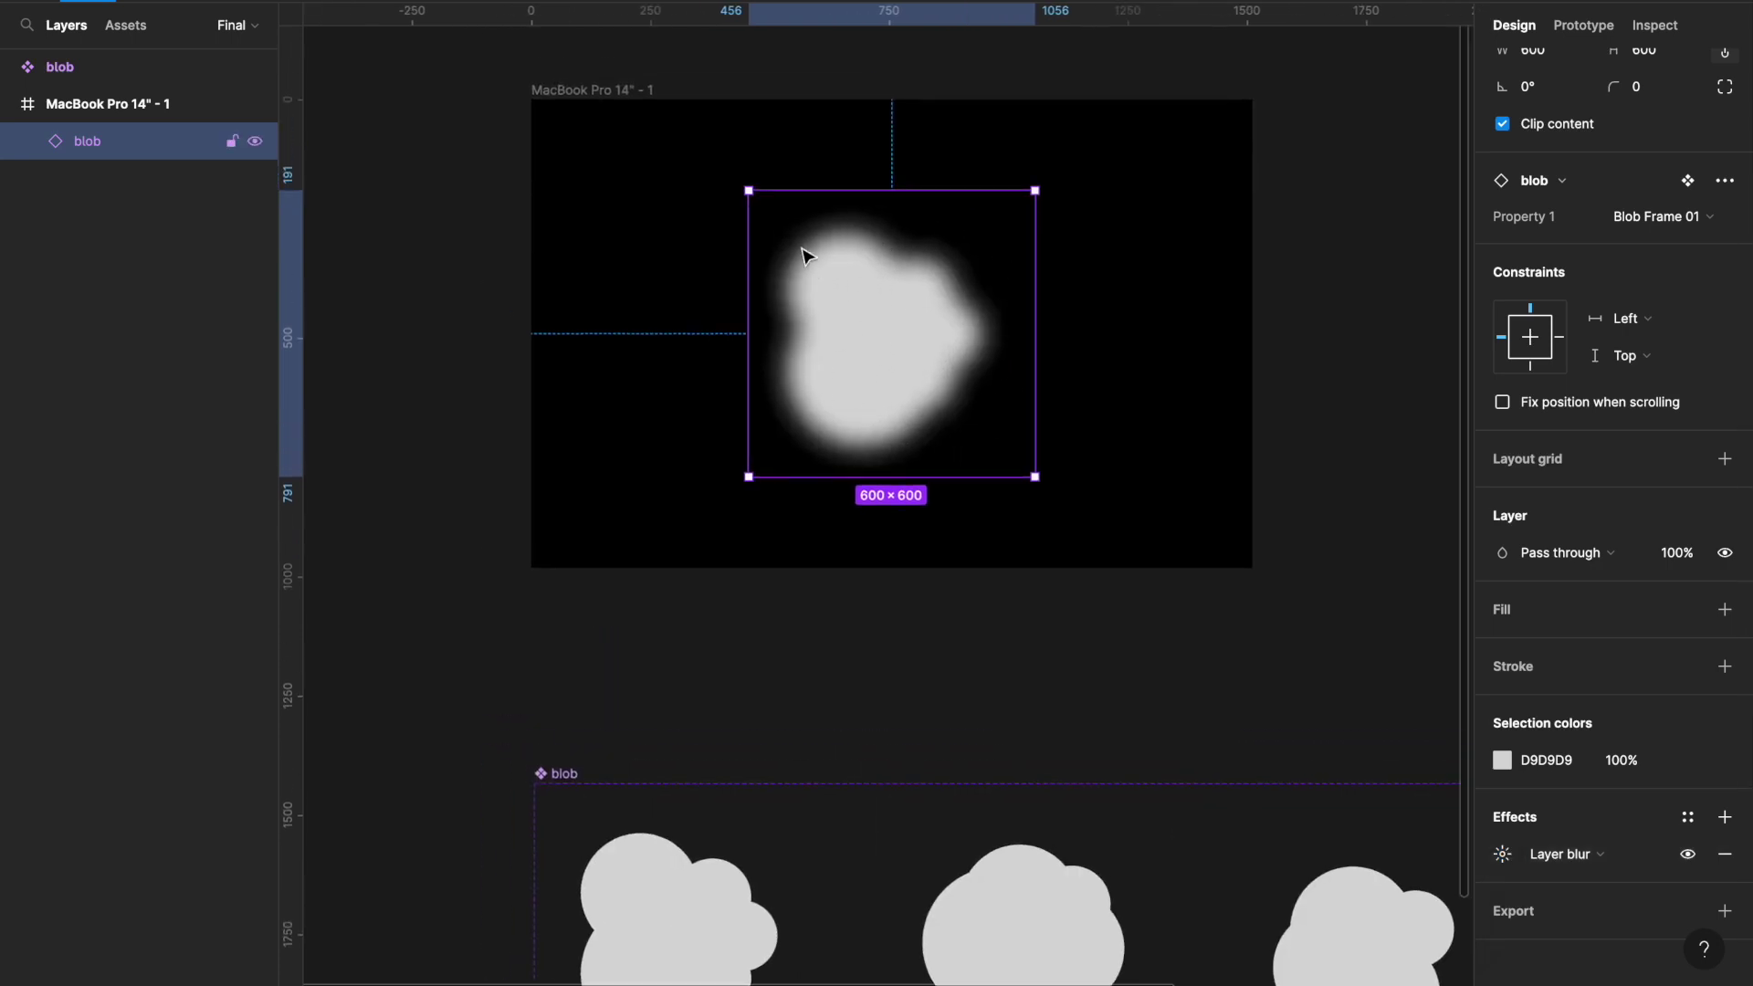
{"action": "key", "text": "super+alt+Return"}
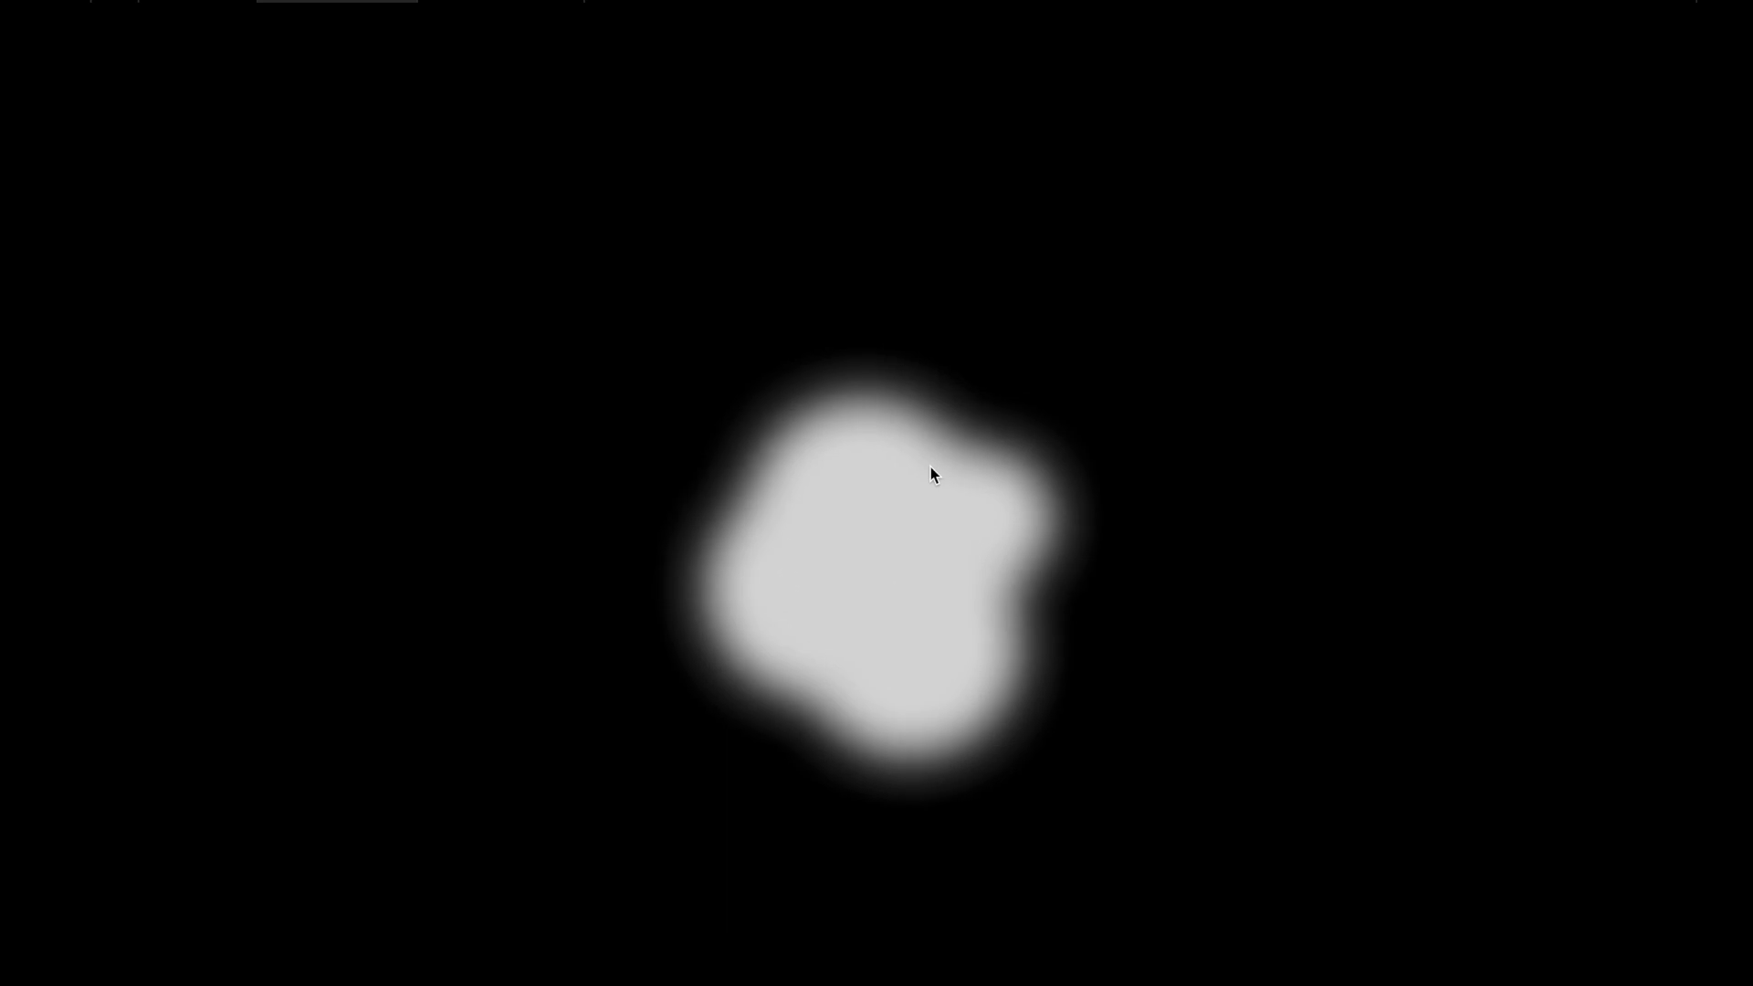
{"action": "key", "text": "Escape"}
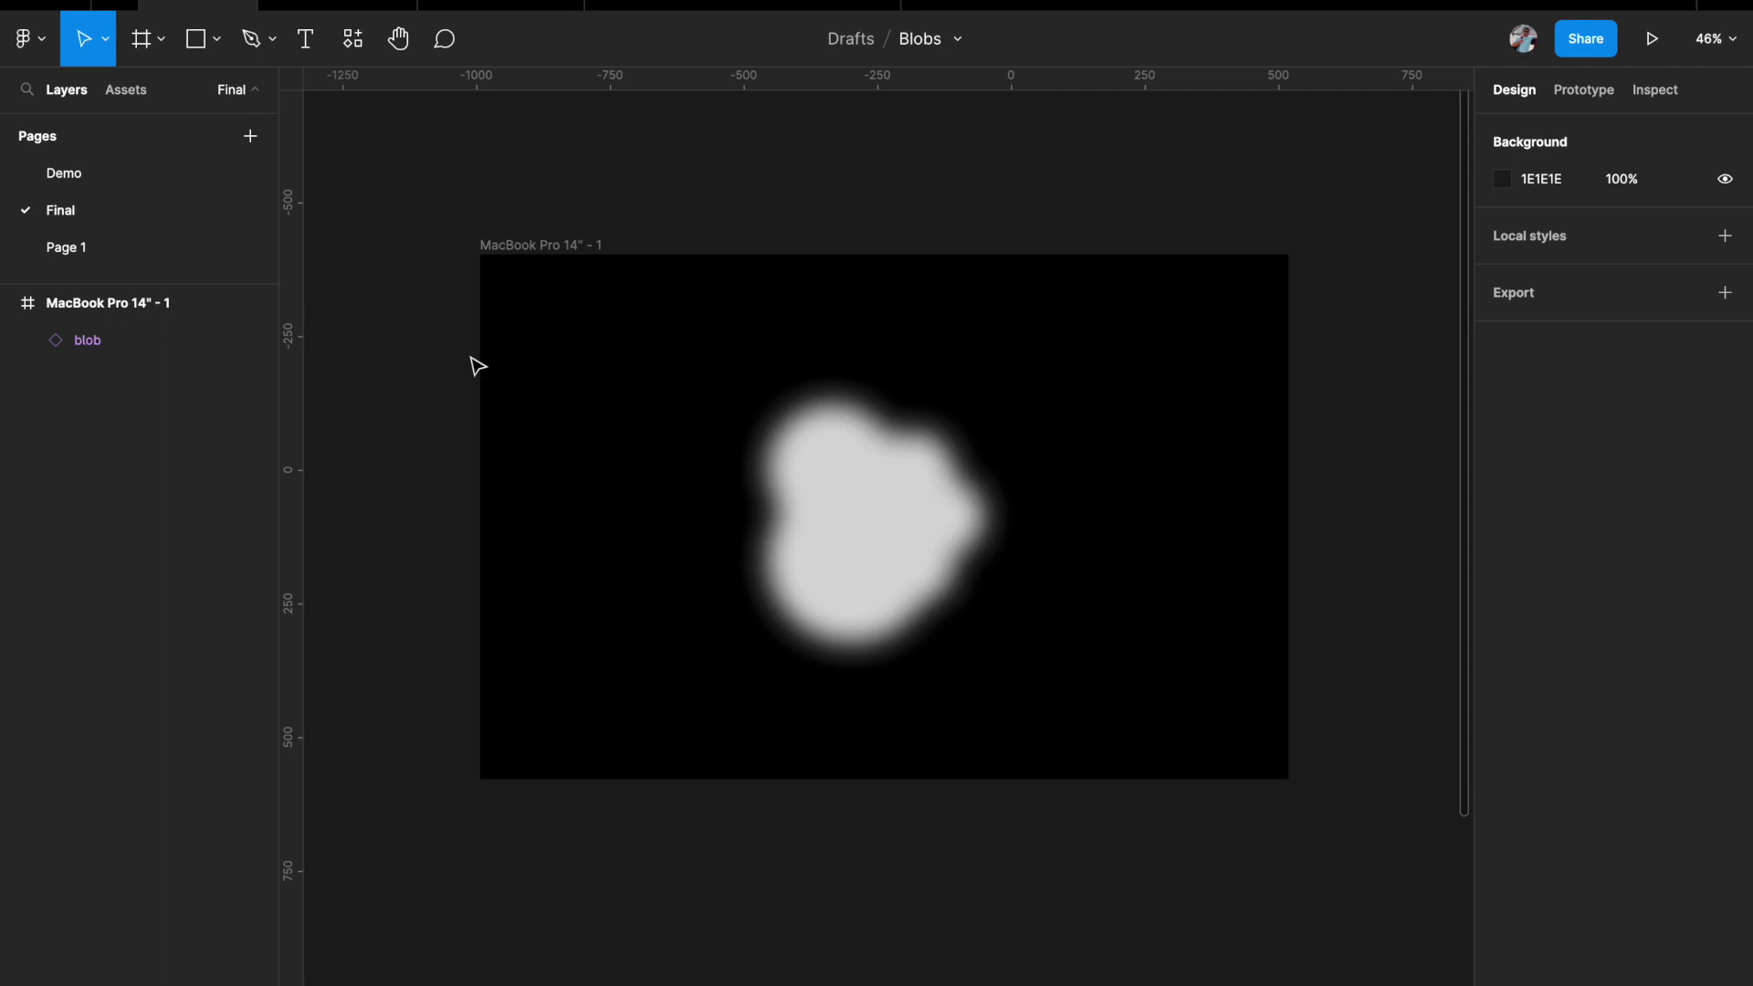
Wrap the blurred blob in a new Frame 1.
{"action": "left_click", "coordinate": [817, 478]}
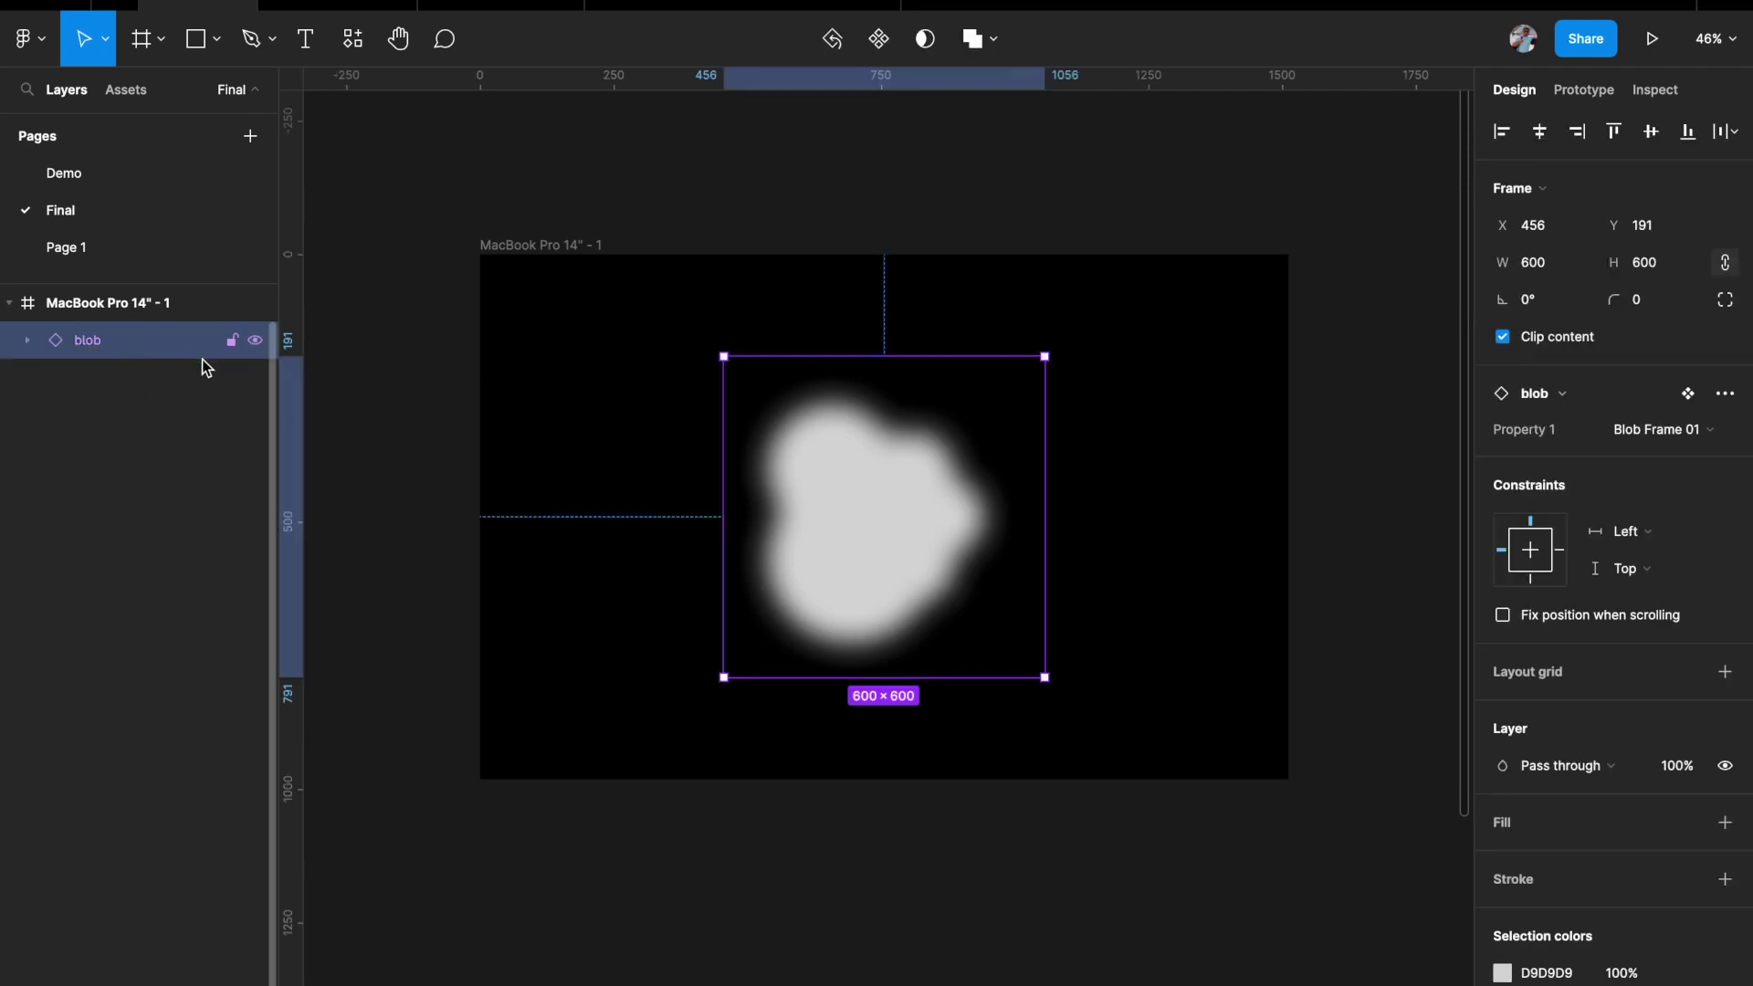
{"action": "key", "text": "super+alt+b"}
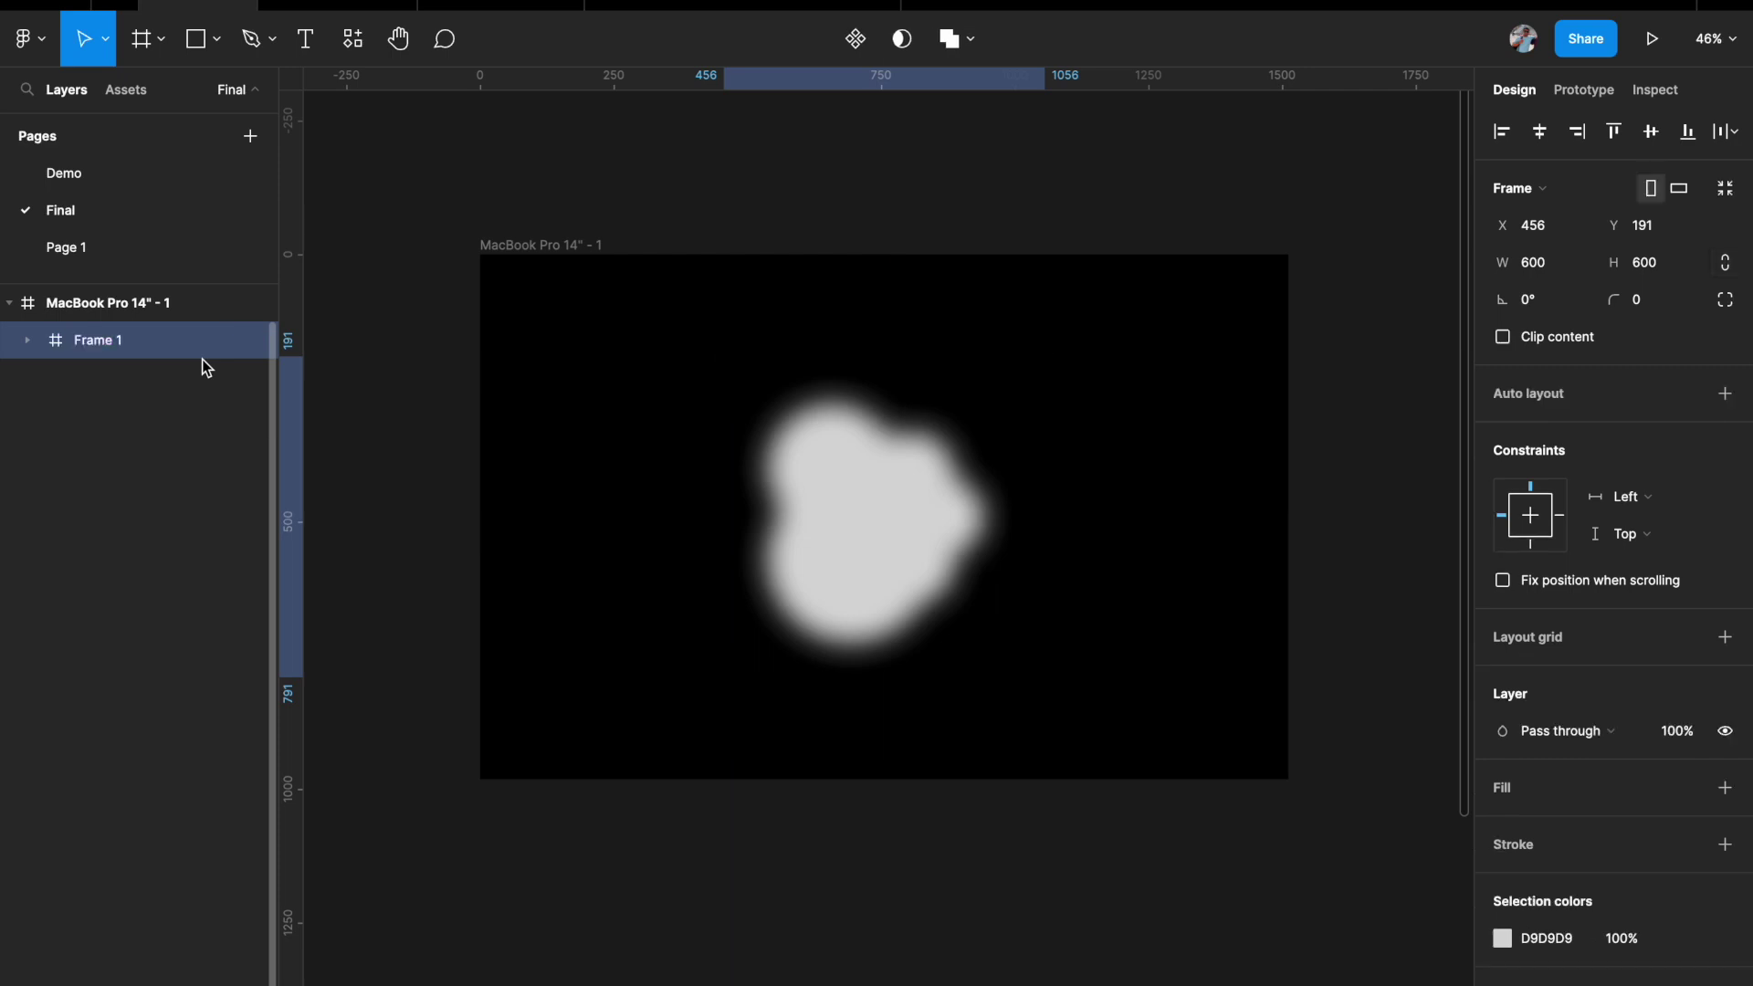
{"action": "left_click", "coordinate": [28, 342]}
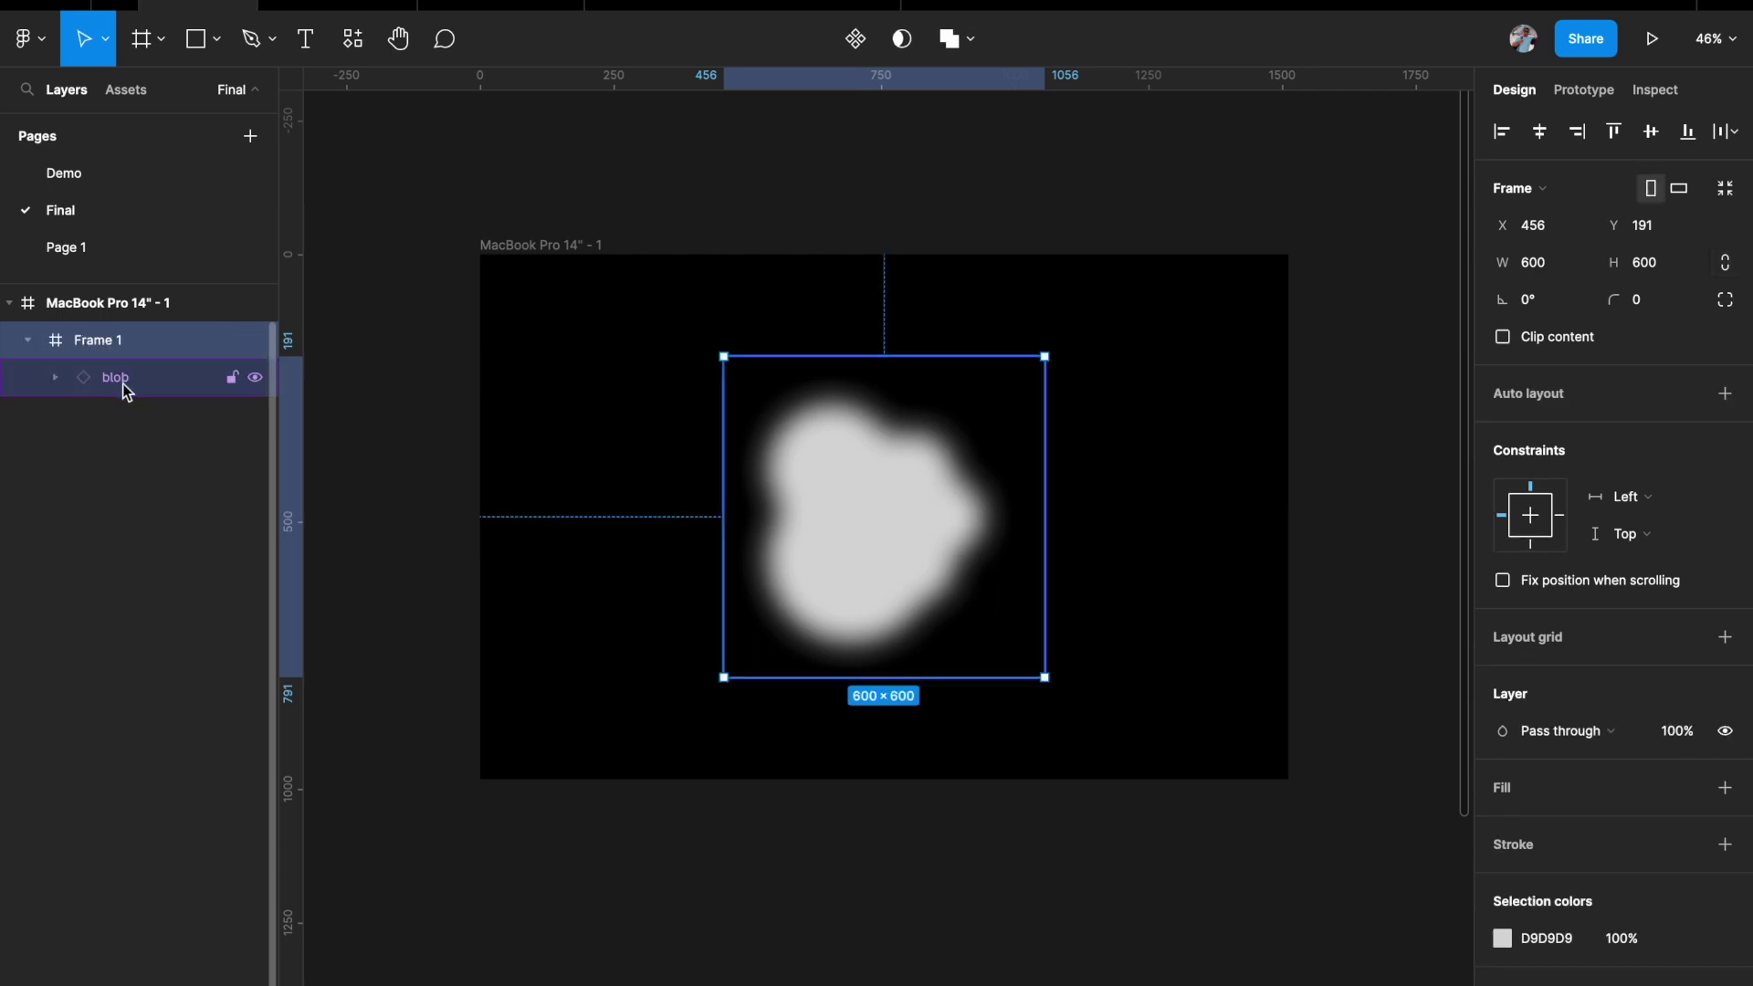
{"action": "left_click", "coordinate": [119, 377]}
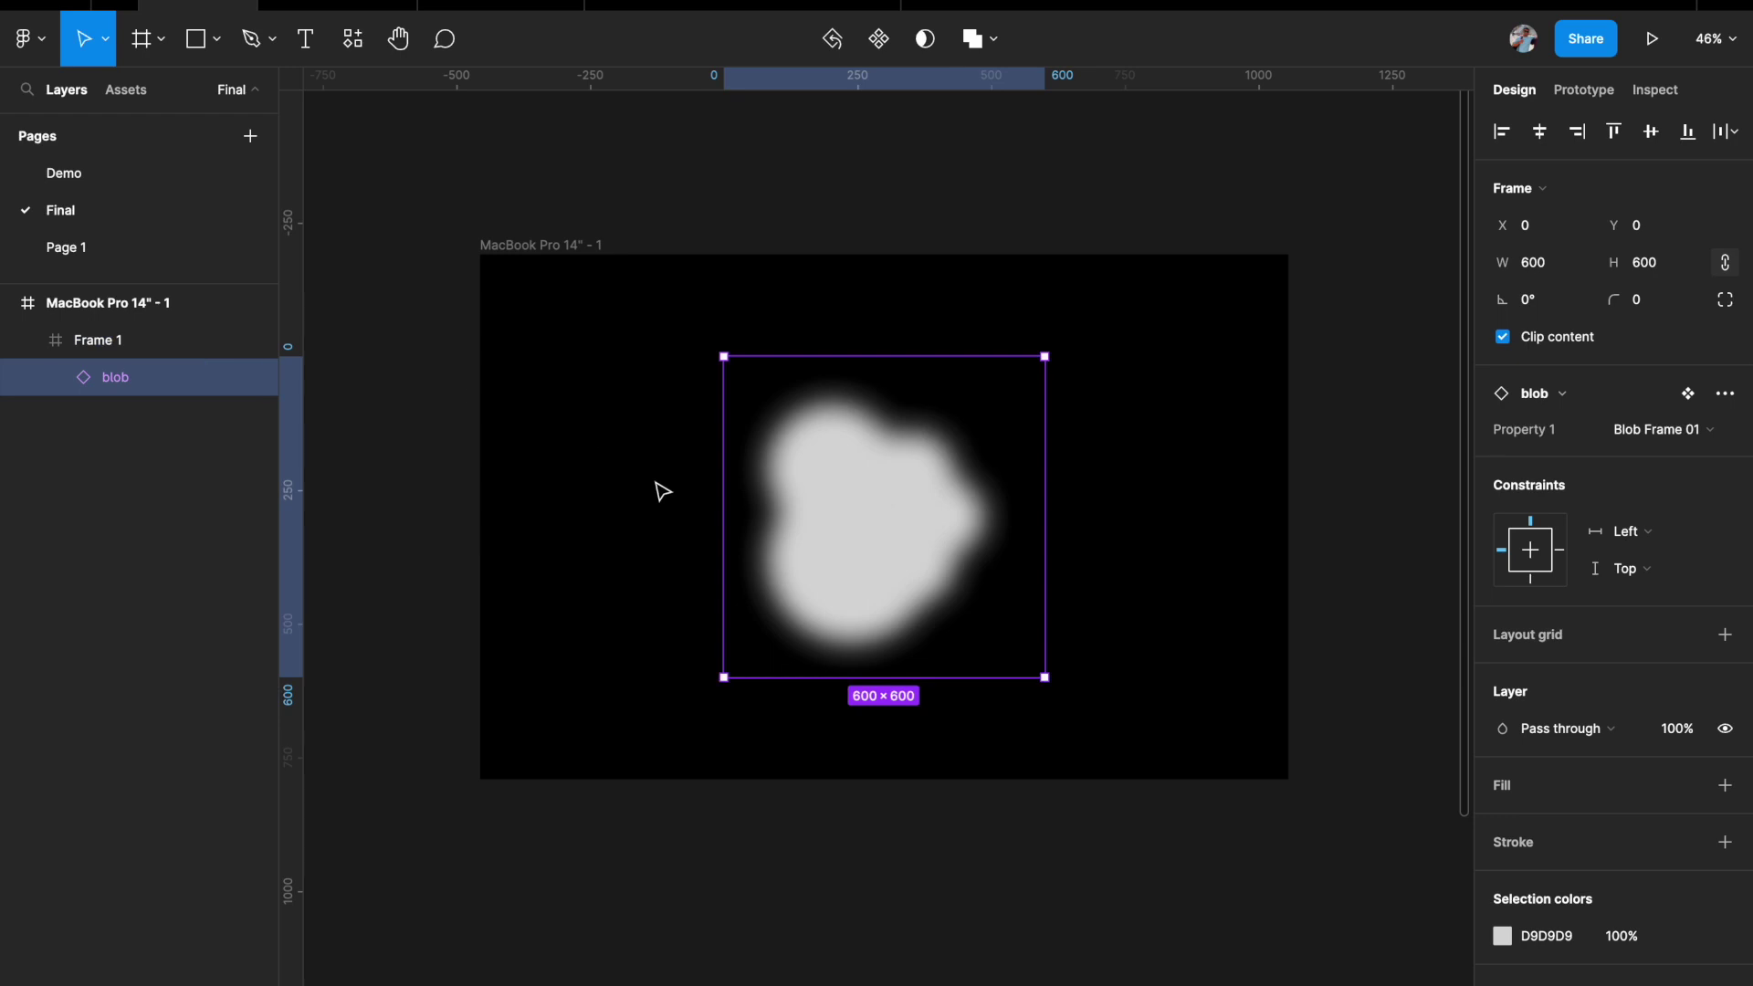
Draw a 600×600 rectangle over the blob, aligned to the frame's top.
{"action": "key", "text": "r"}
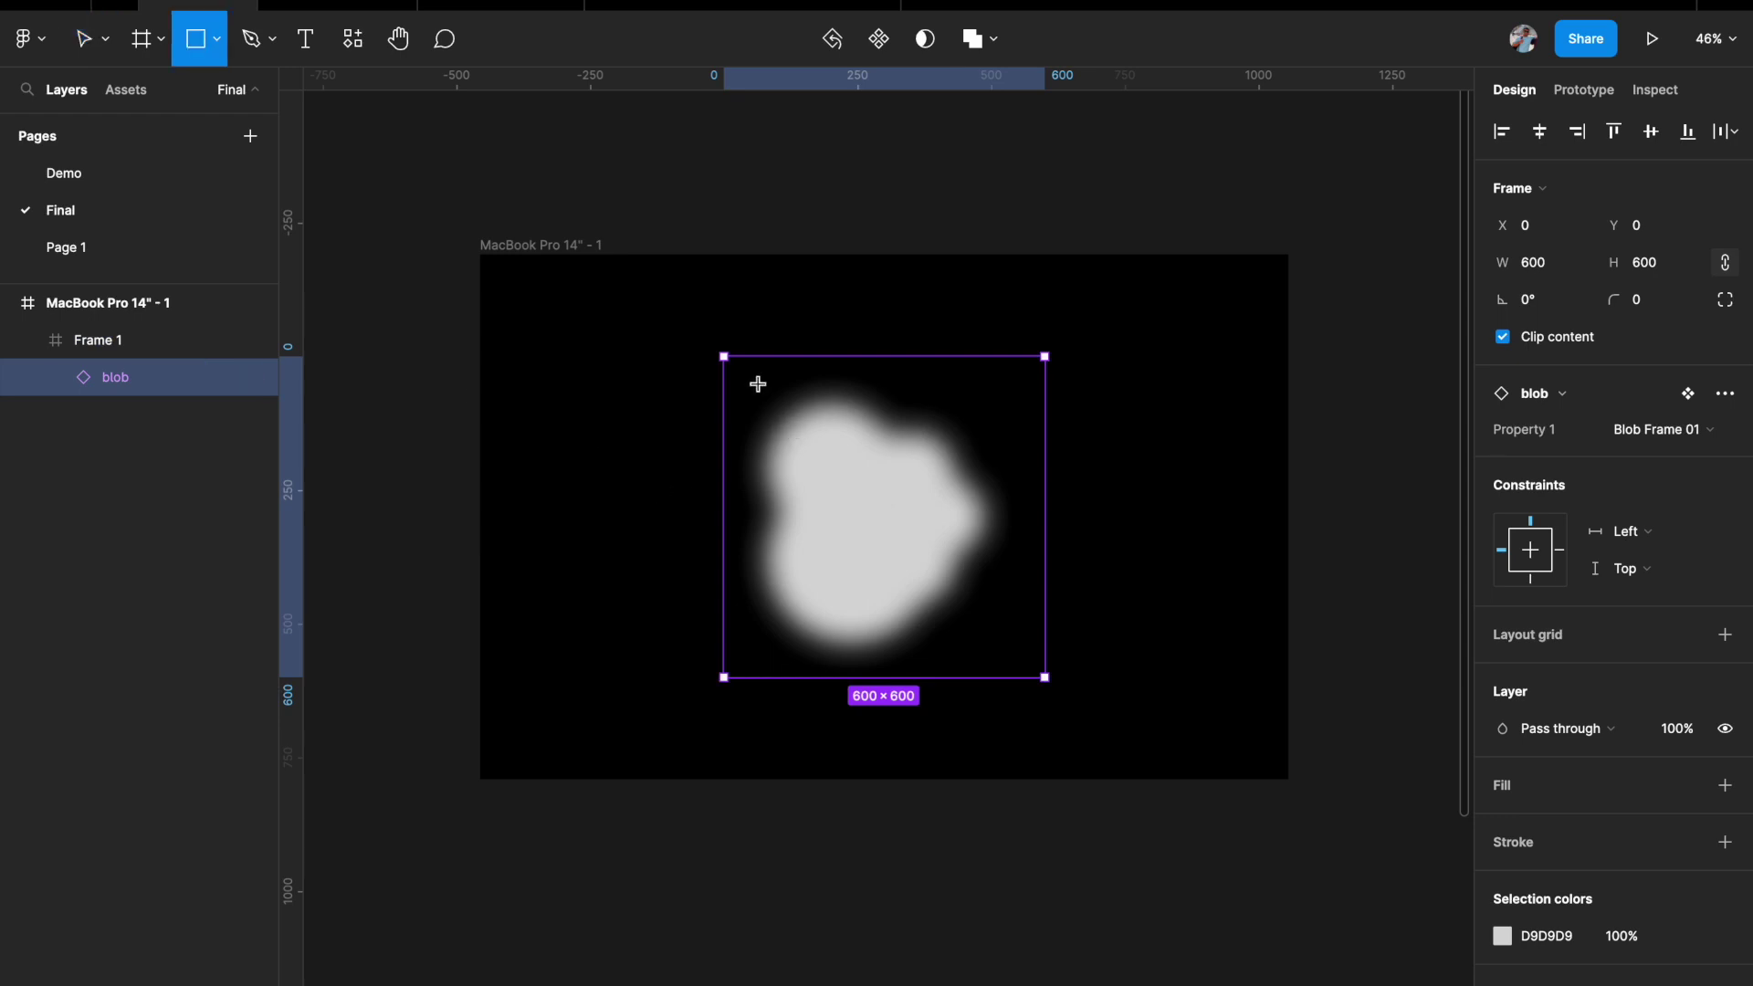
{"action": "mouse_move", "coordinate": [726, 358]}
{"action": "left_mouse_down"}
{"action": "mouse_move", "coordinate": [786, 404]}
{"action": "mouse_move", "coordinate": [1004, 677]}
{"action": "left_mouse_up"}
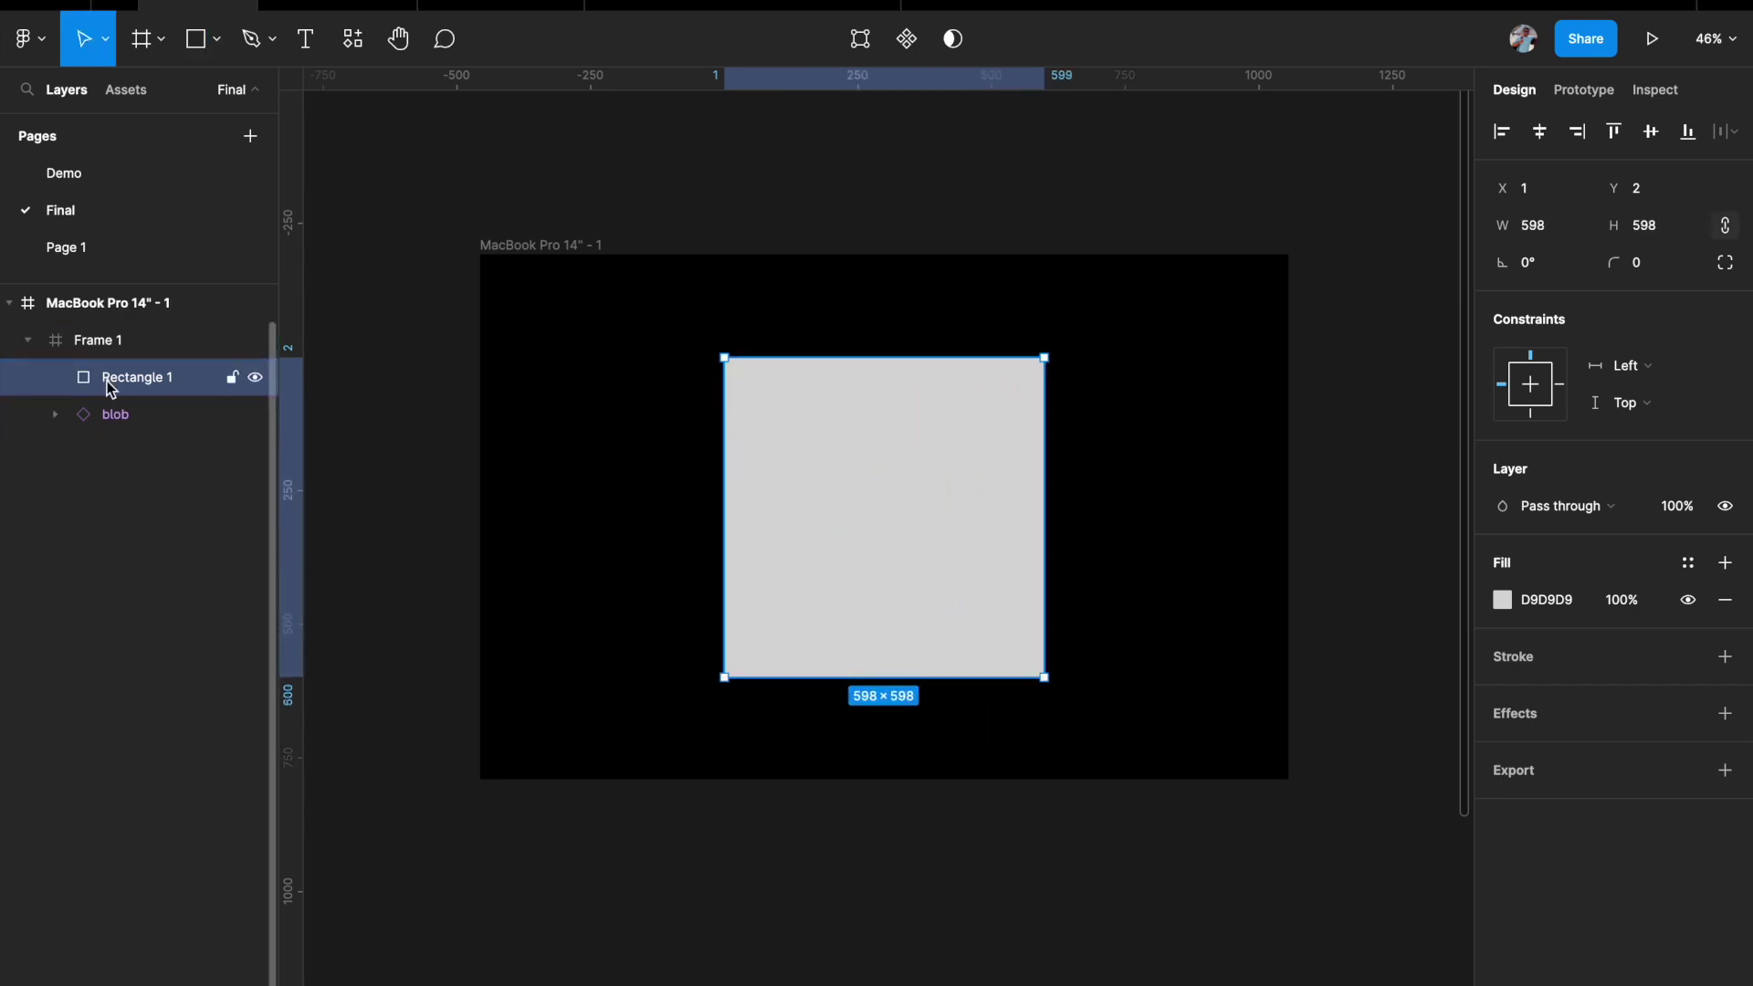
{"action": "left_click", "coordinate": [1672, 231]}
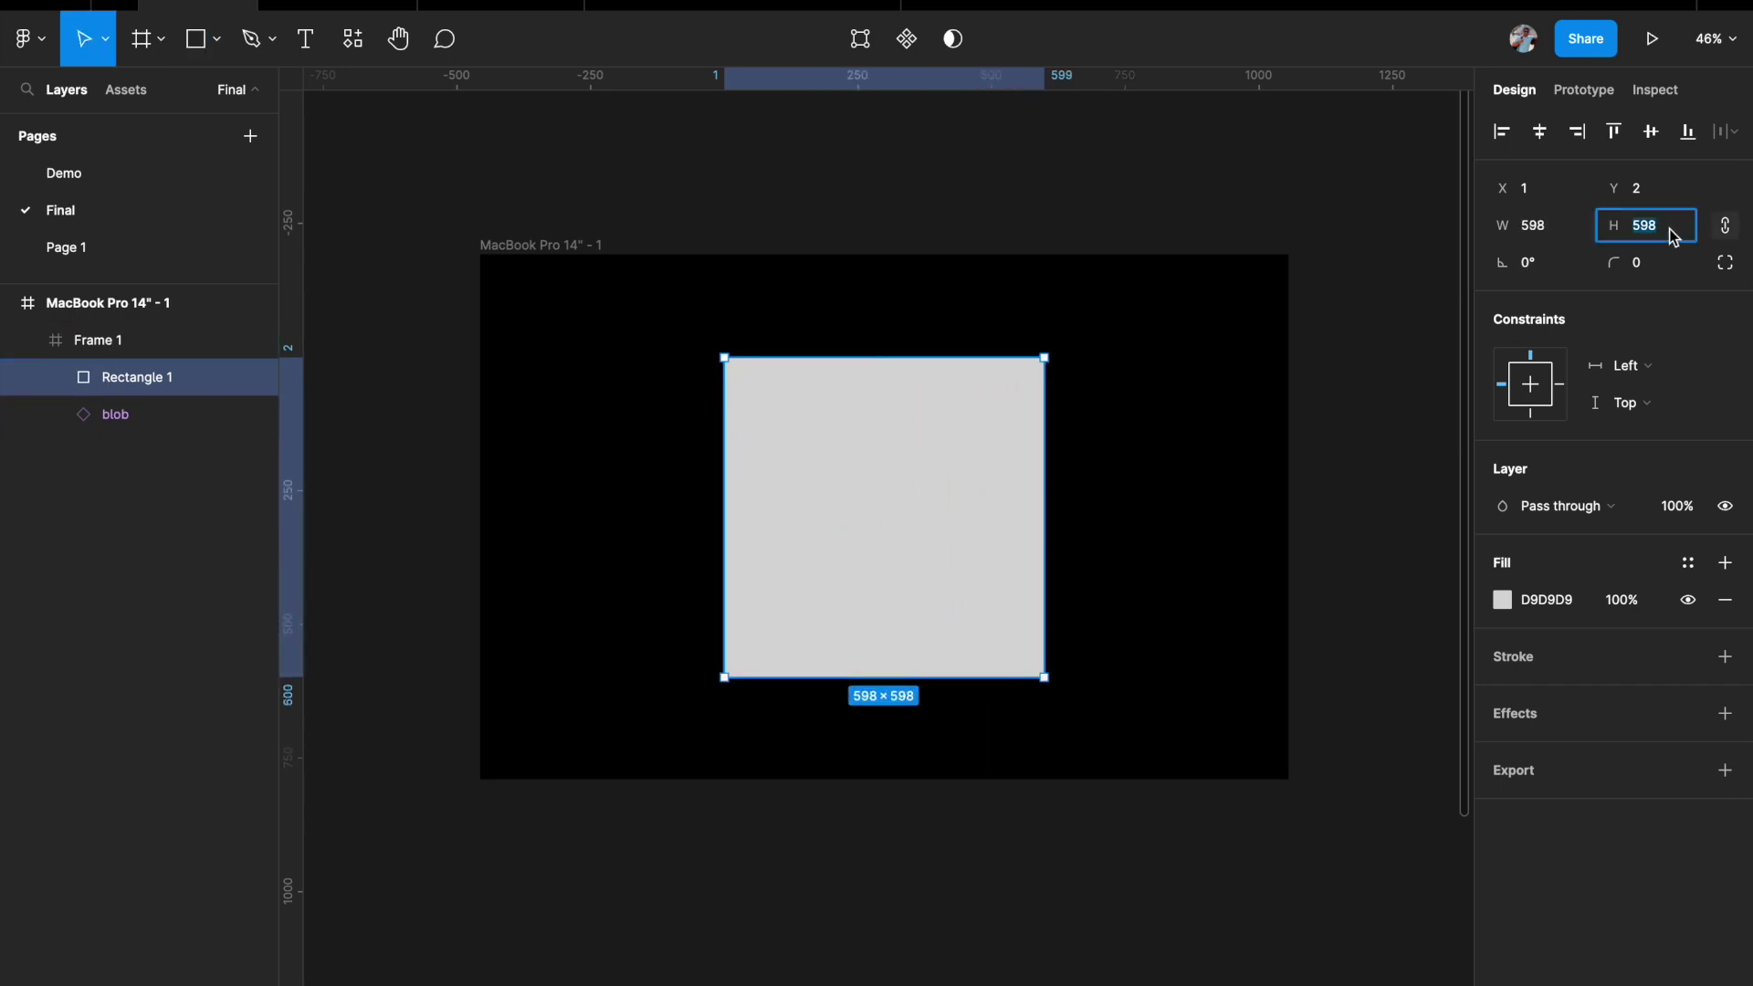
{"action": "type", "text": "600"}
{"action": "key", "text": "Return"}
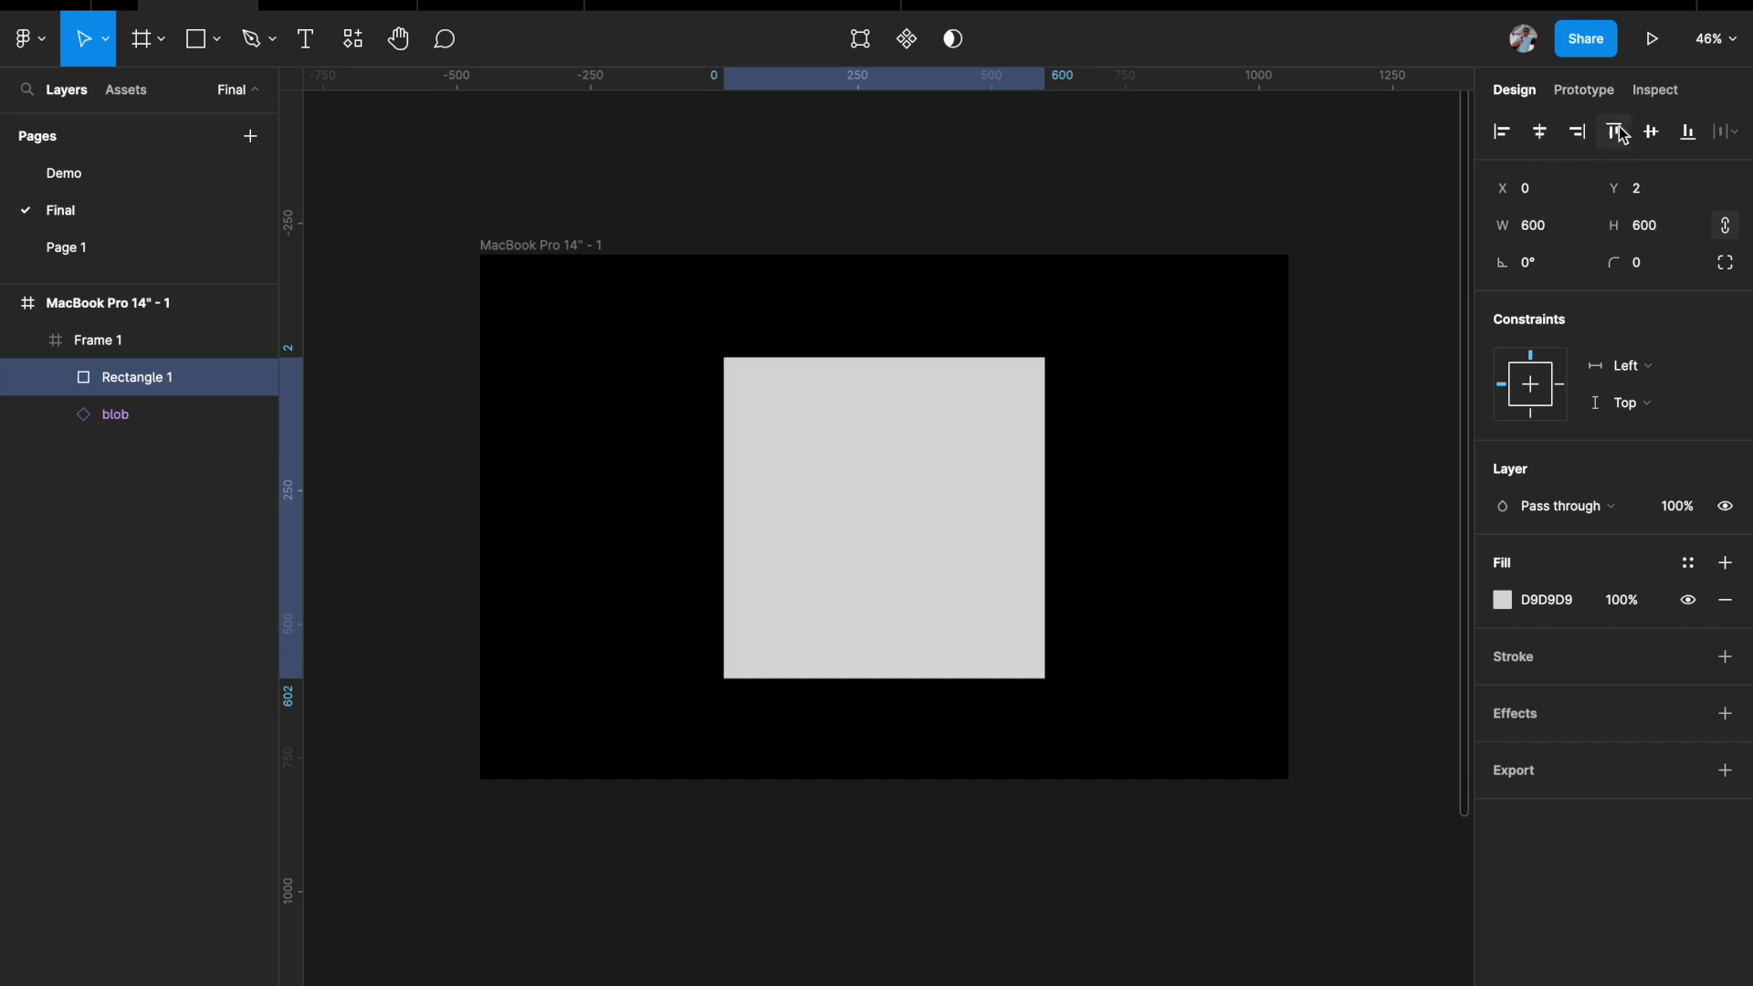
{"action": "left_click", "coordinate": [1616, 133]}
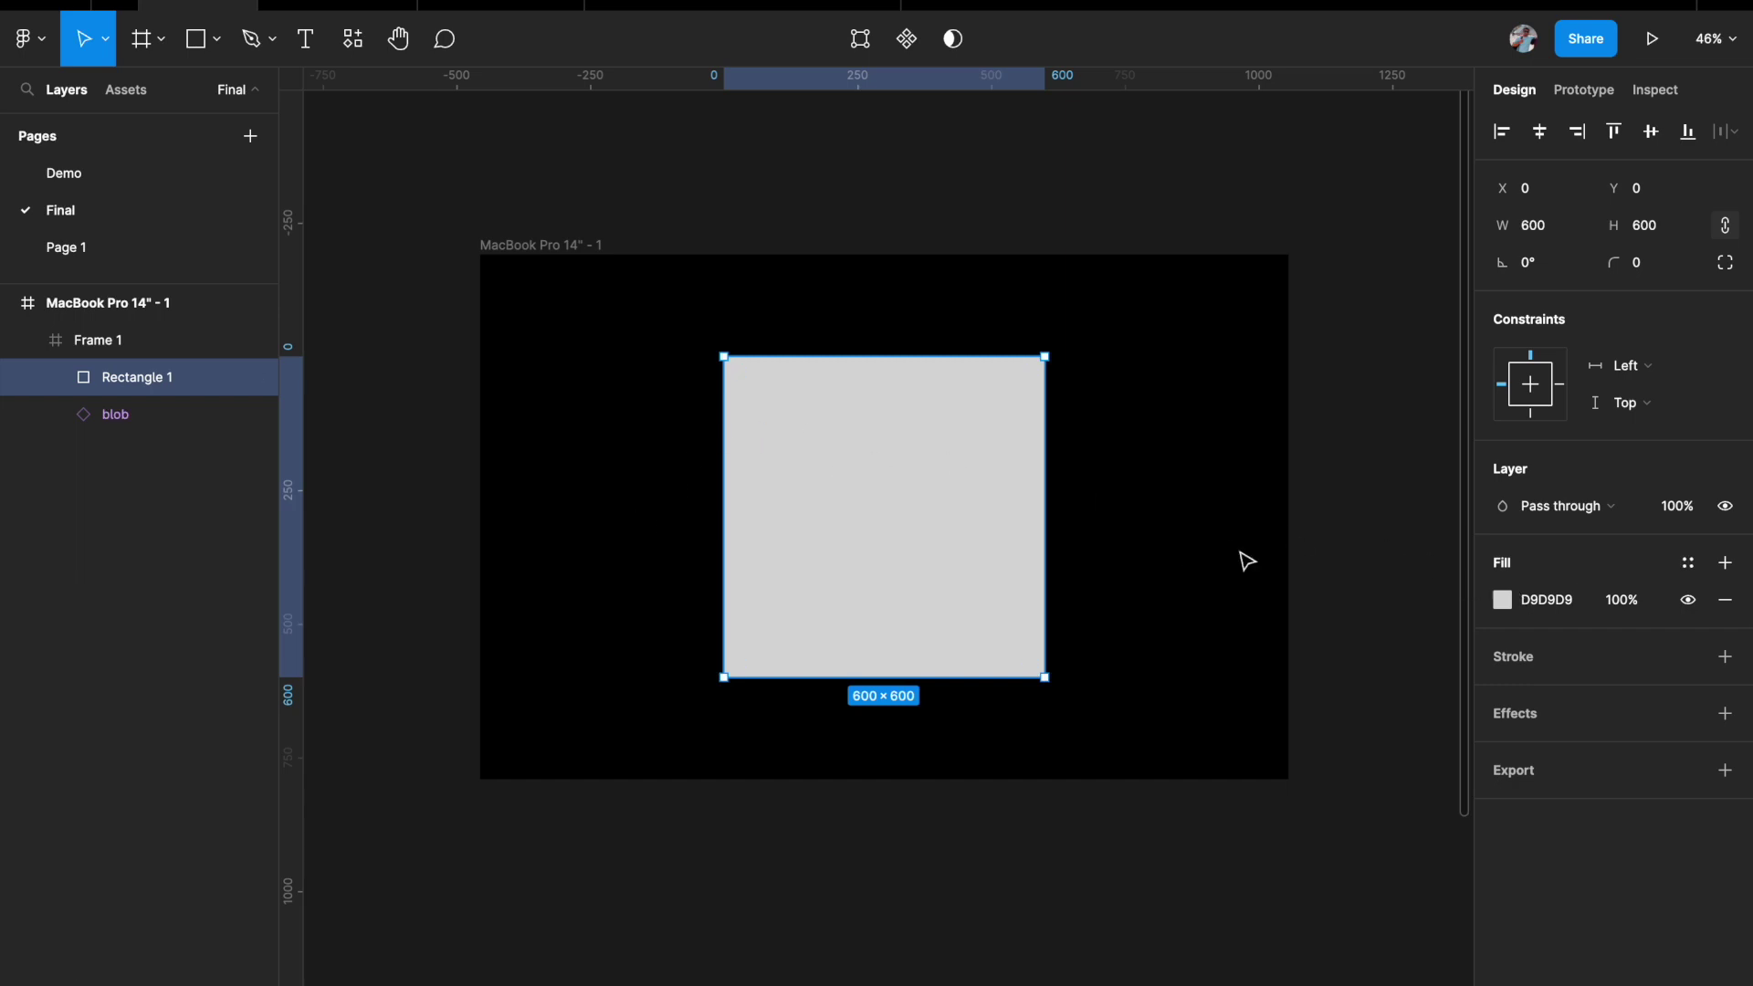
Rename Rectangle 1 to 'Sharpness' and set its blend mode to Color dodge.
{"action": "double_click", "coordinate": [128, 384]}
{"action": "type", "text": "S"}
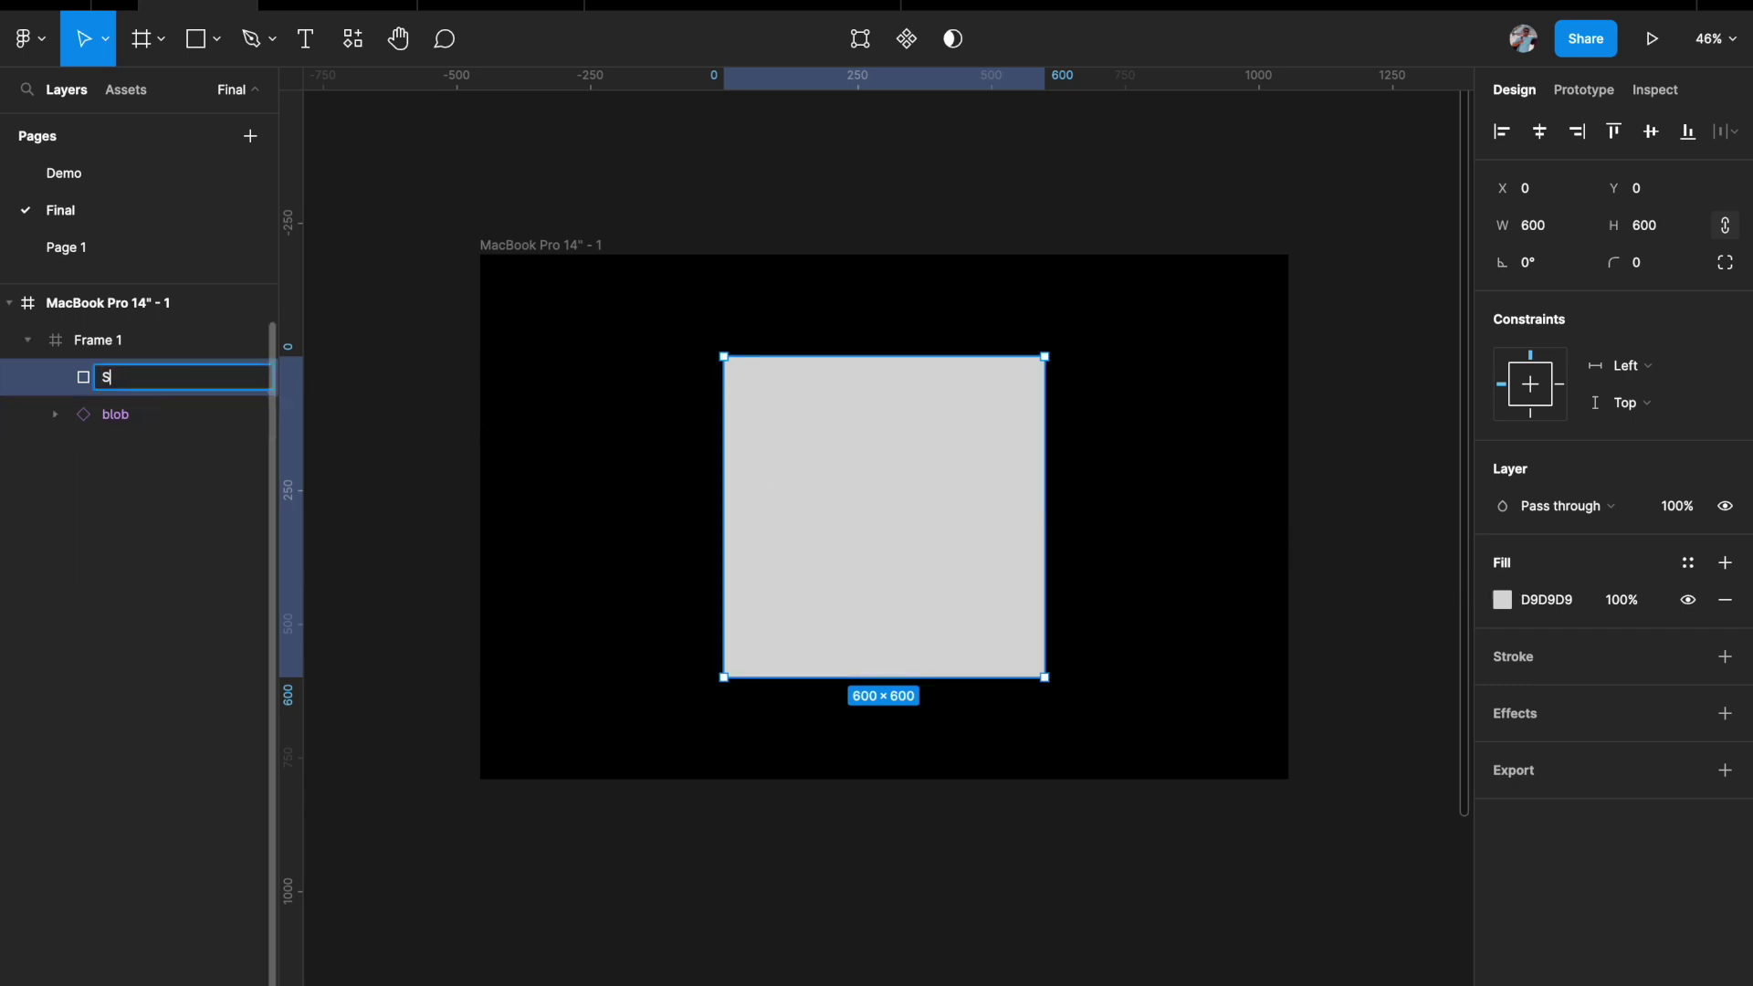
{"action": "type", "text": "harpness"}
{"action": "key", "text": "Return"}
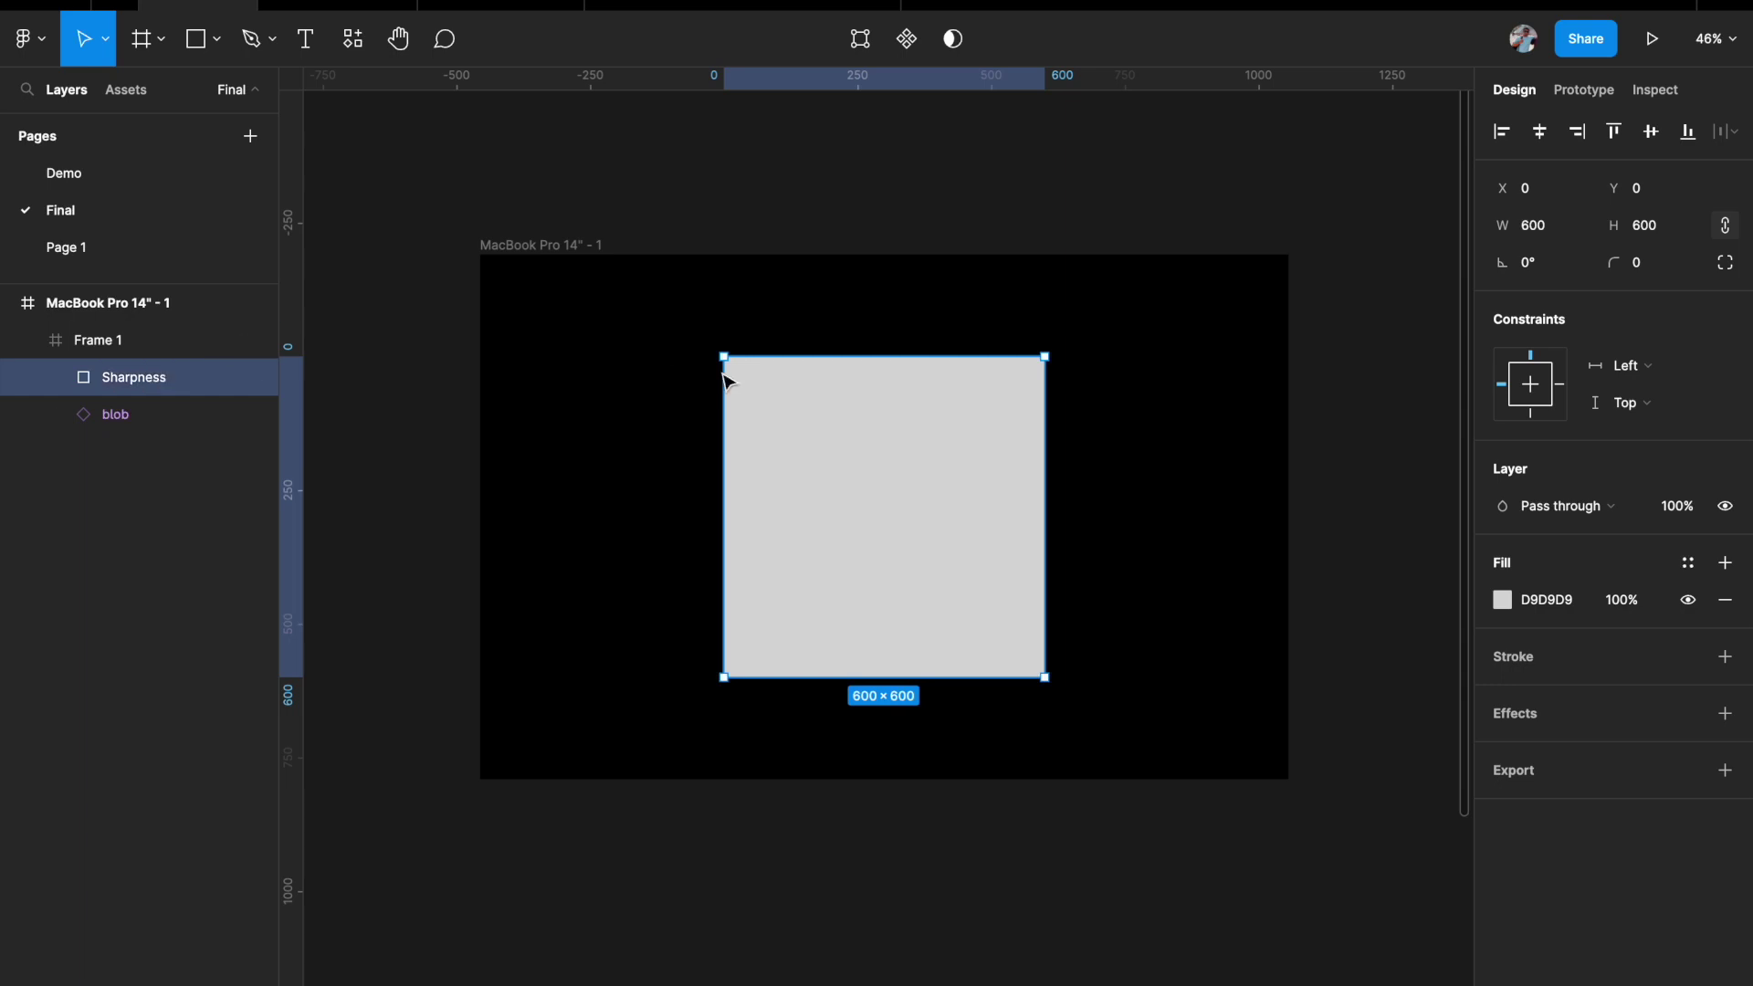
{"action": "left_click", "coordinate": [1552, 517]}
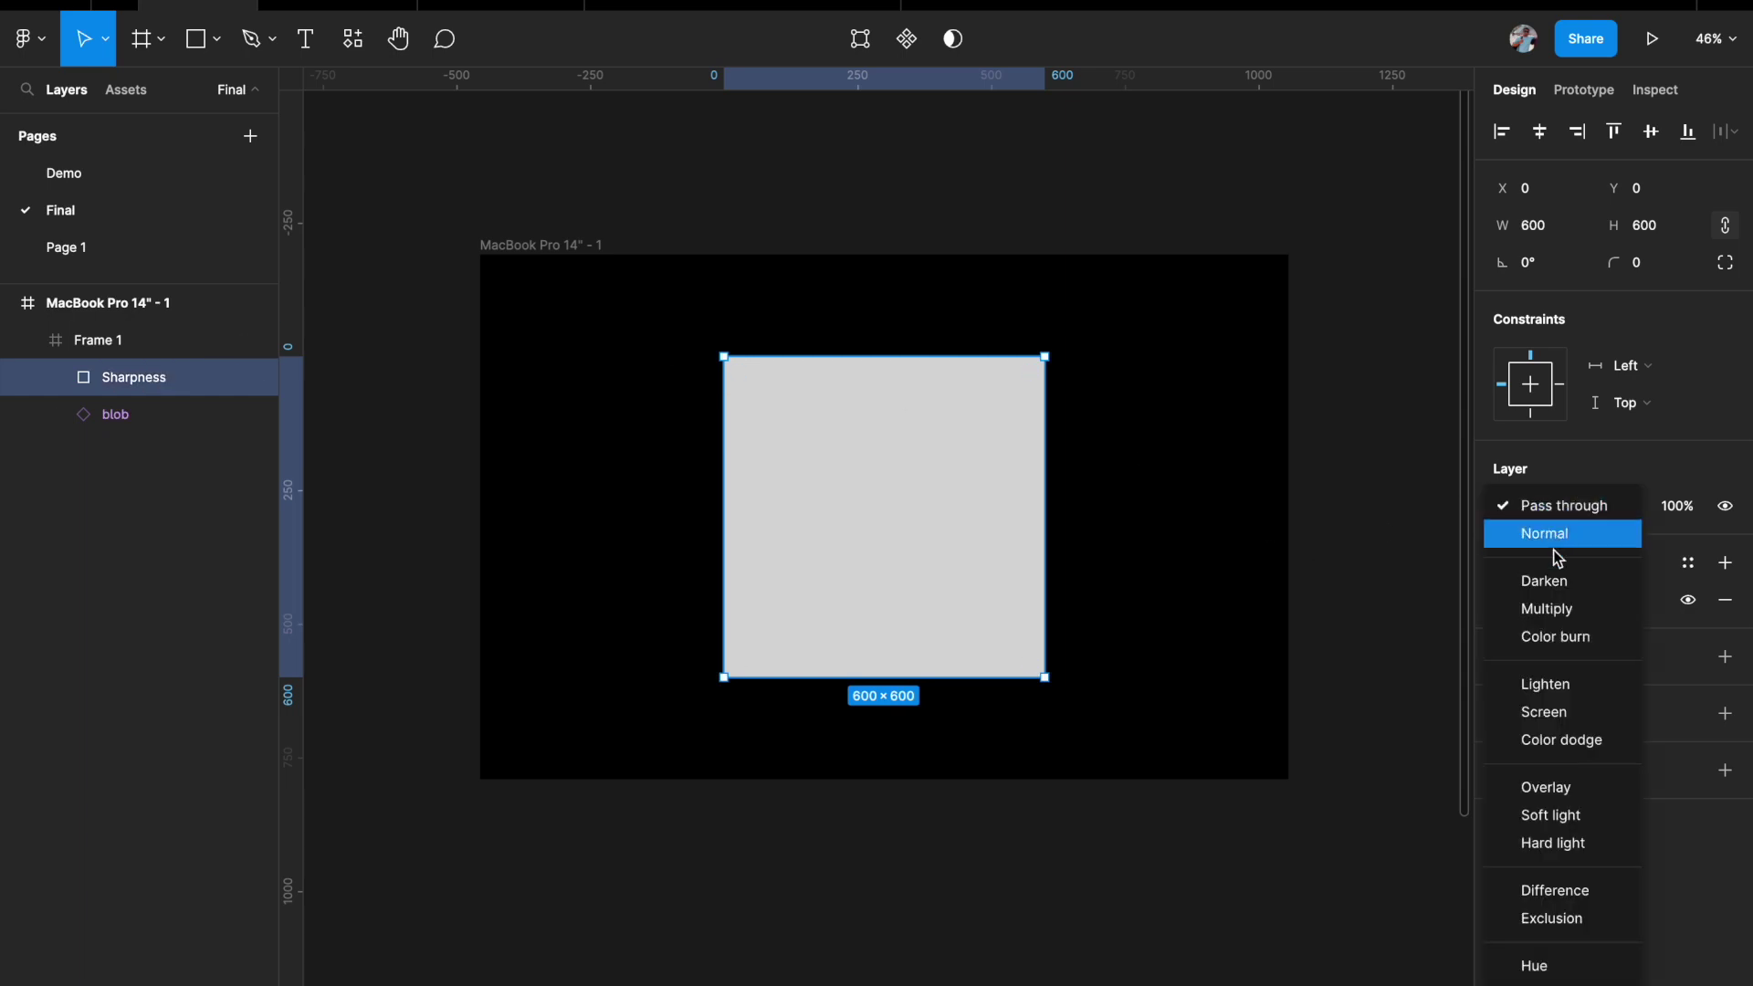
{"action": "left_click", "coordinate": [1560, 740]}
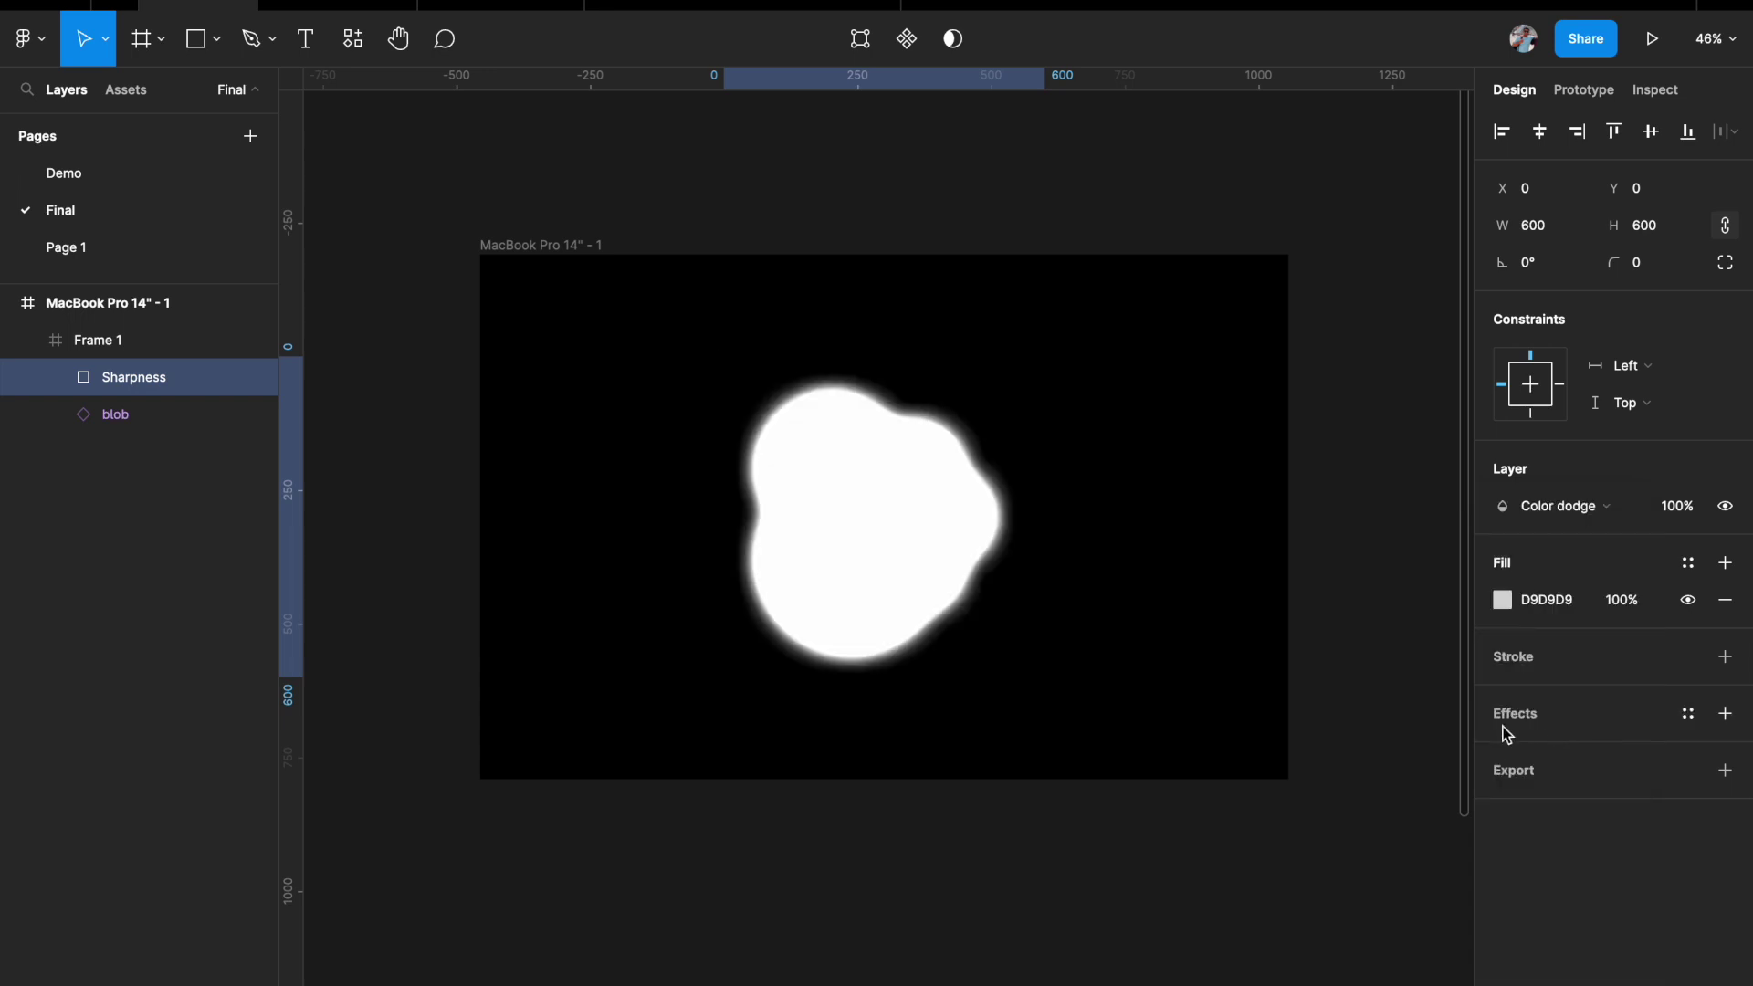
Adjust the Sharpness fill colour to grey CCCCCC.
{"action": "left_click", "coordinate": [1502, 600]}
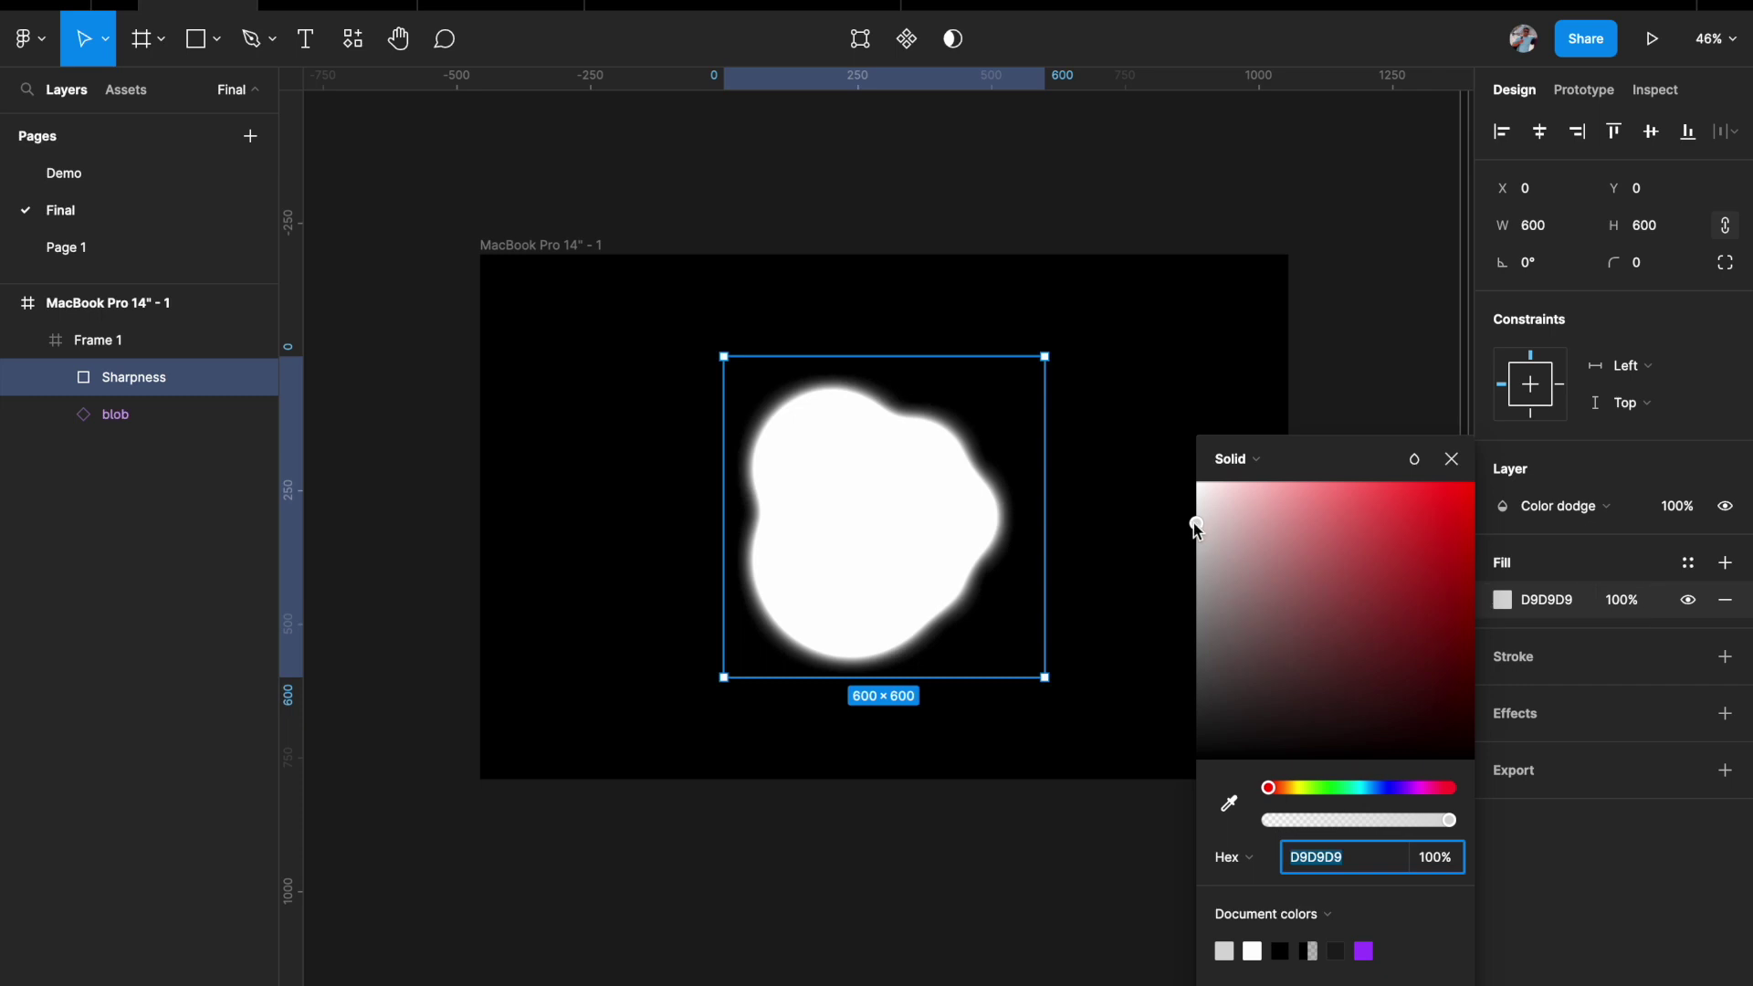
{"action": "left_click_drag", "start_coordinate": [1196, 527], "coordinate": [1192, 488]}
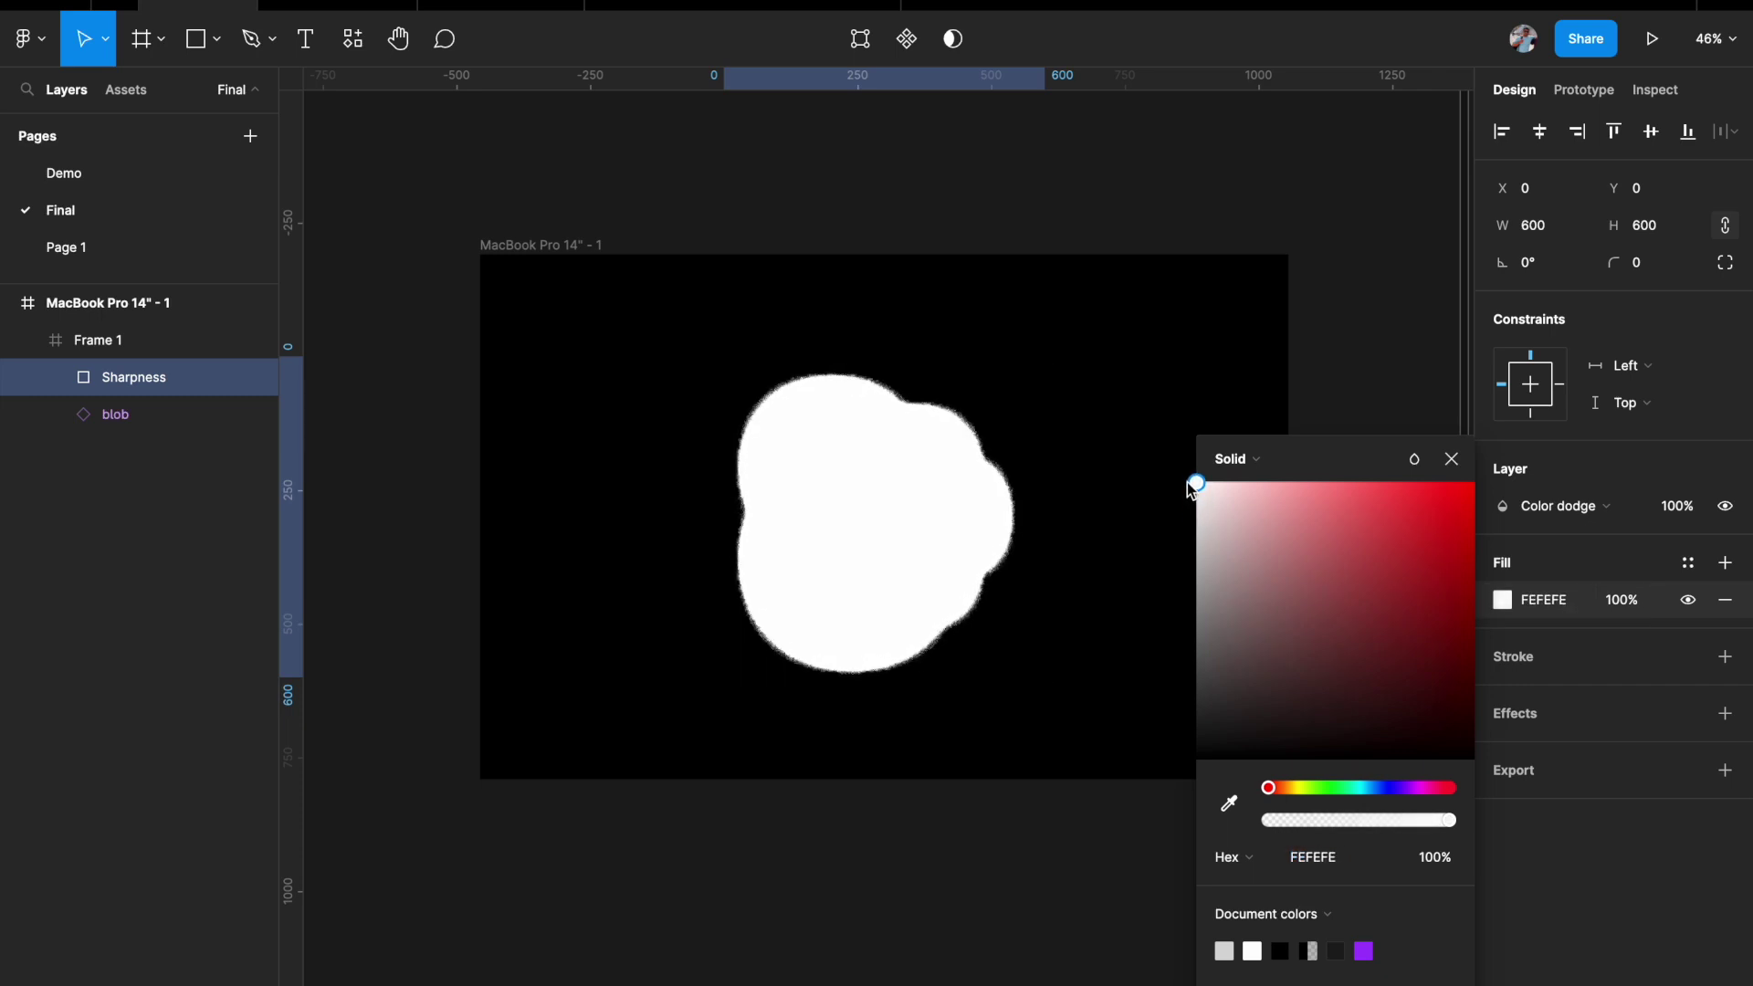
{"action": "scroll", "coordinate": [971, 497], "scroll_direction": "up", "scroll_amount": 5}
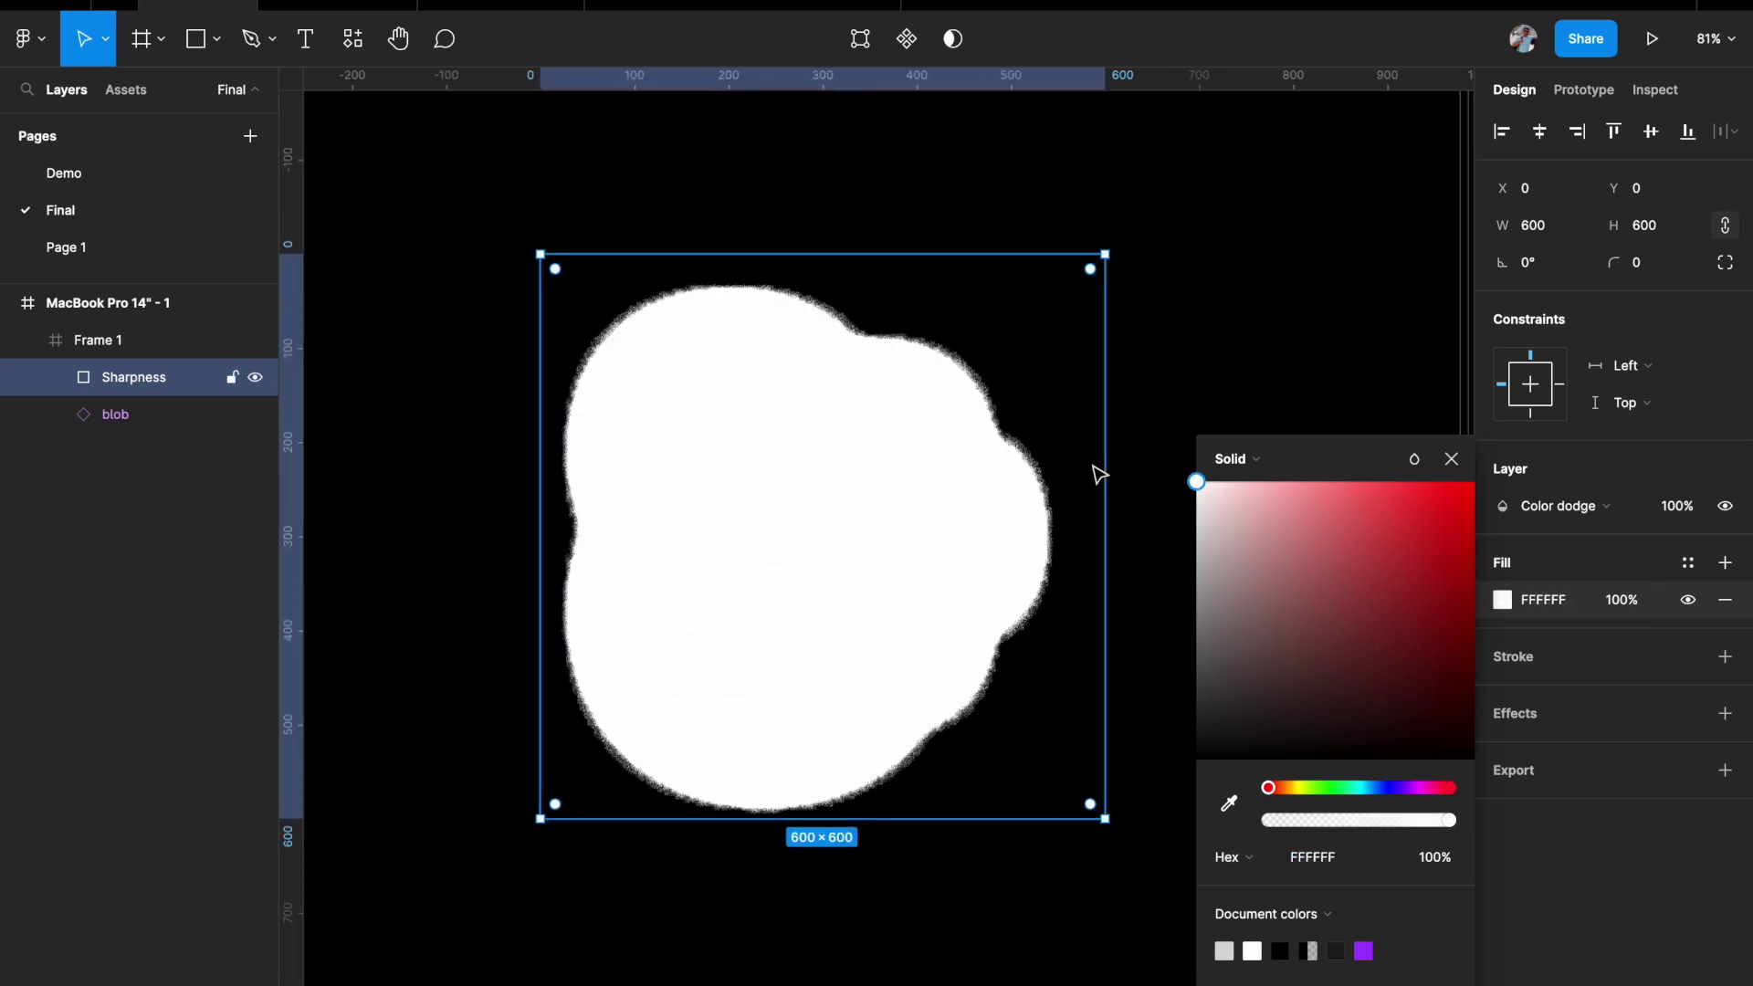
{"action": "left_click_drag", "start_coordinate": [1196, 489], "coordinate": [1196, 538]}
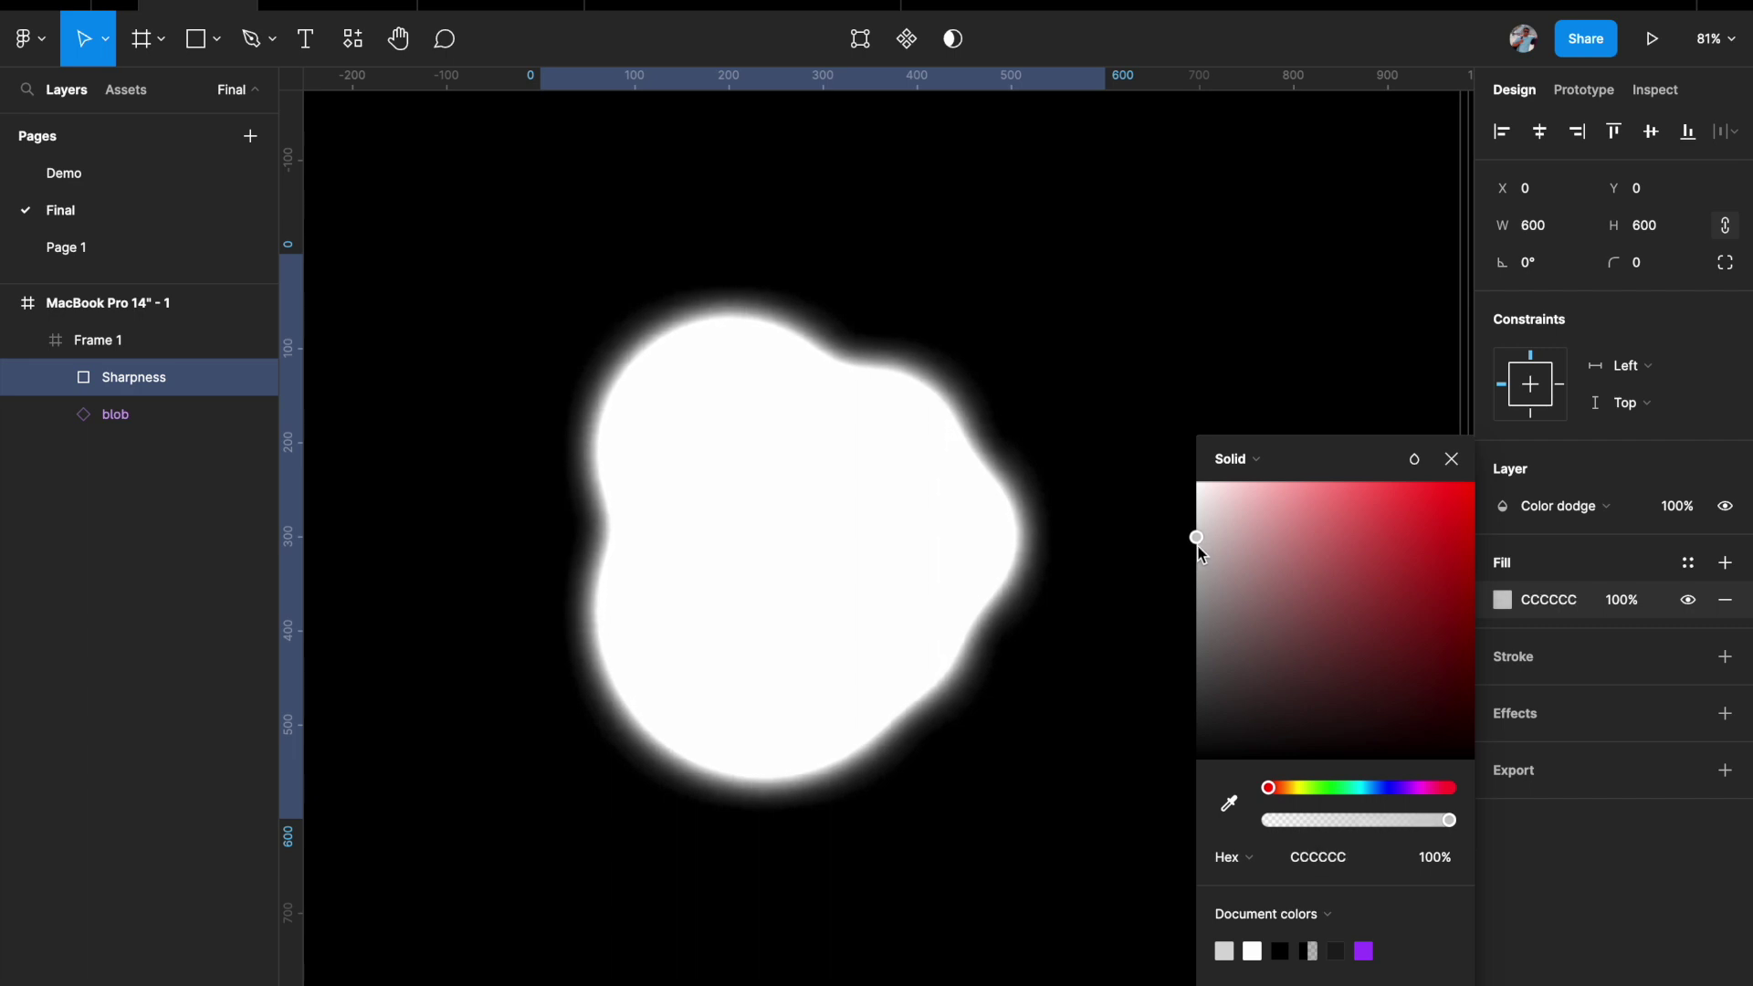
Close the colour settings and fit the whole Sharpness square in view.
{"action": "scroll", "coordinate": [1025, 594], "scroll_direction": "down", "scroll_amount": 3, "text": "ctrl"}
{"action": "scroll", "coordinate": [1025, 594], "scroll_direction": "down", "scroll_amount": 2}
{"action": "scroll", "coordinate": [1025, 594], "scroll_direction": "right", "scroll_amount": 1}
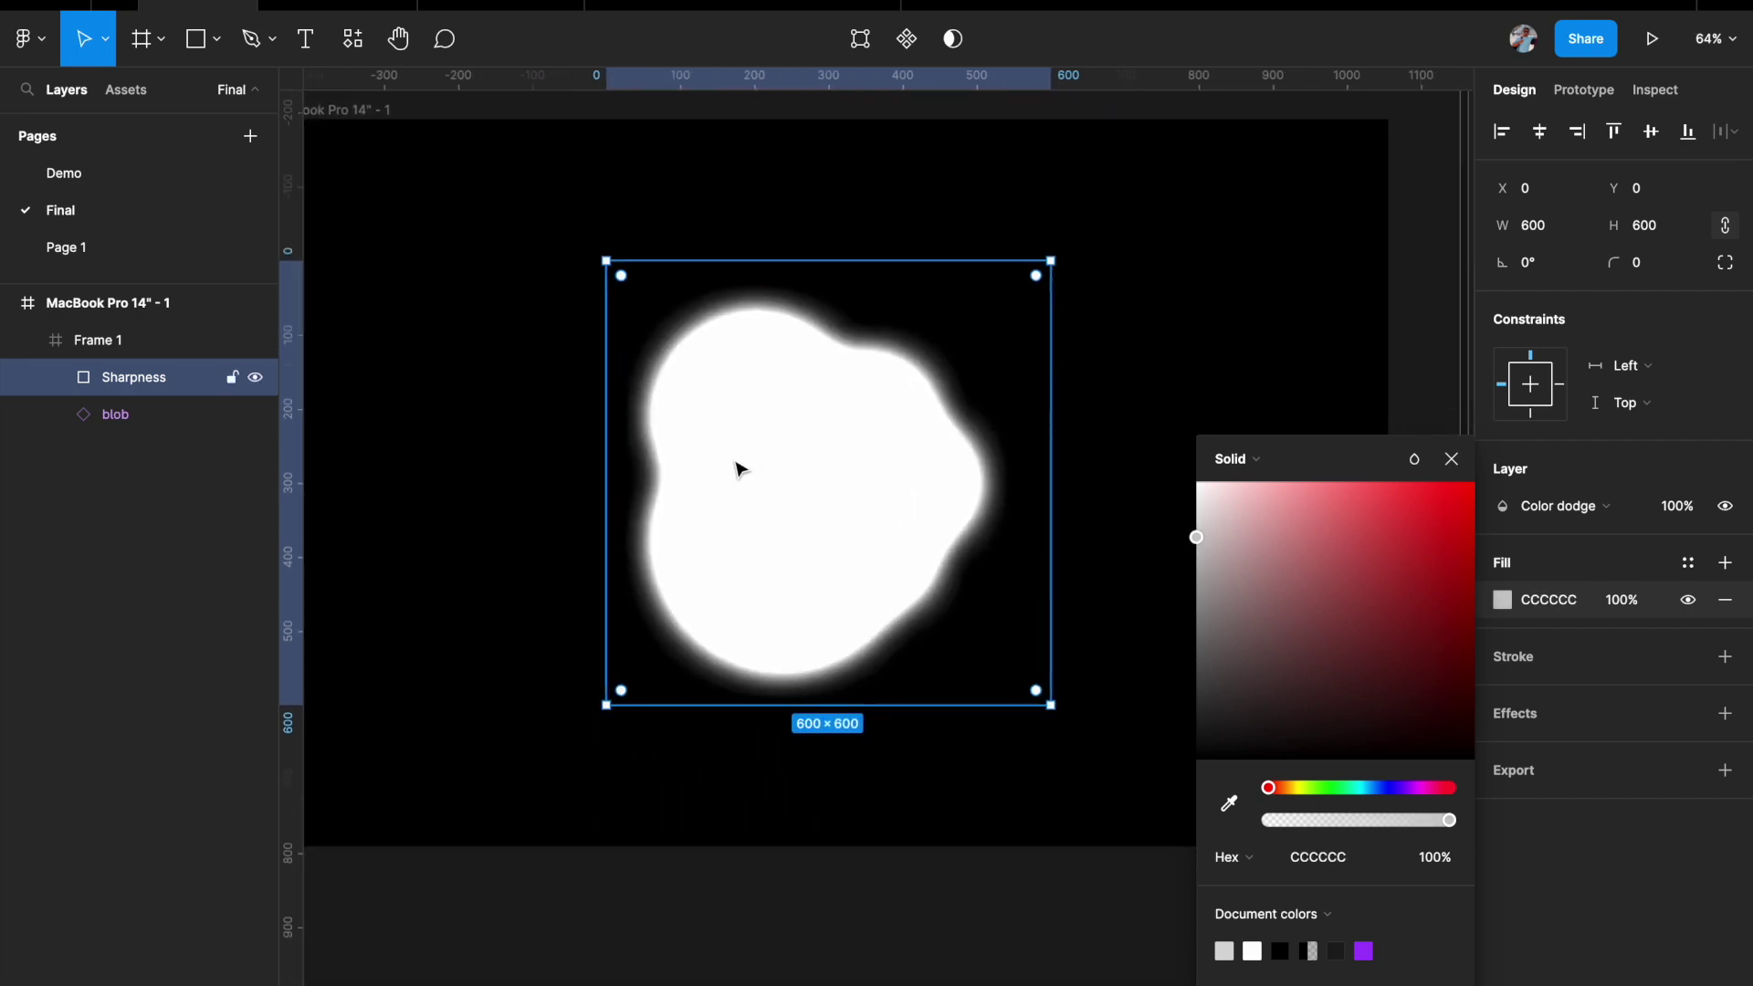
{"action": "scroll", "coordinate": [724, 503], "scroll_direction": "left", "scroll_amount": 2}
{"action": "scroll", "coordinate": [724, 503], "scroll_direction": "down", "scroll_amount": 1}
{"action": "left_click", "coordinate": [1457, 464]}
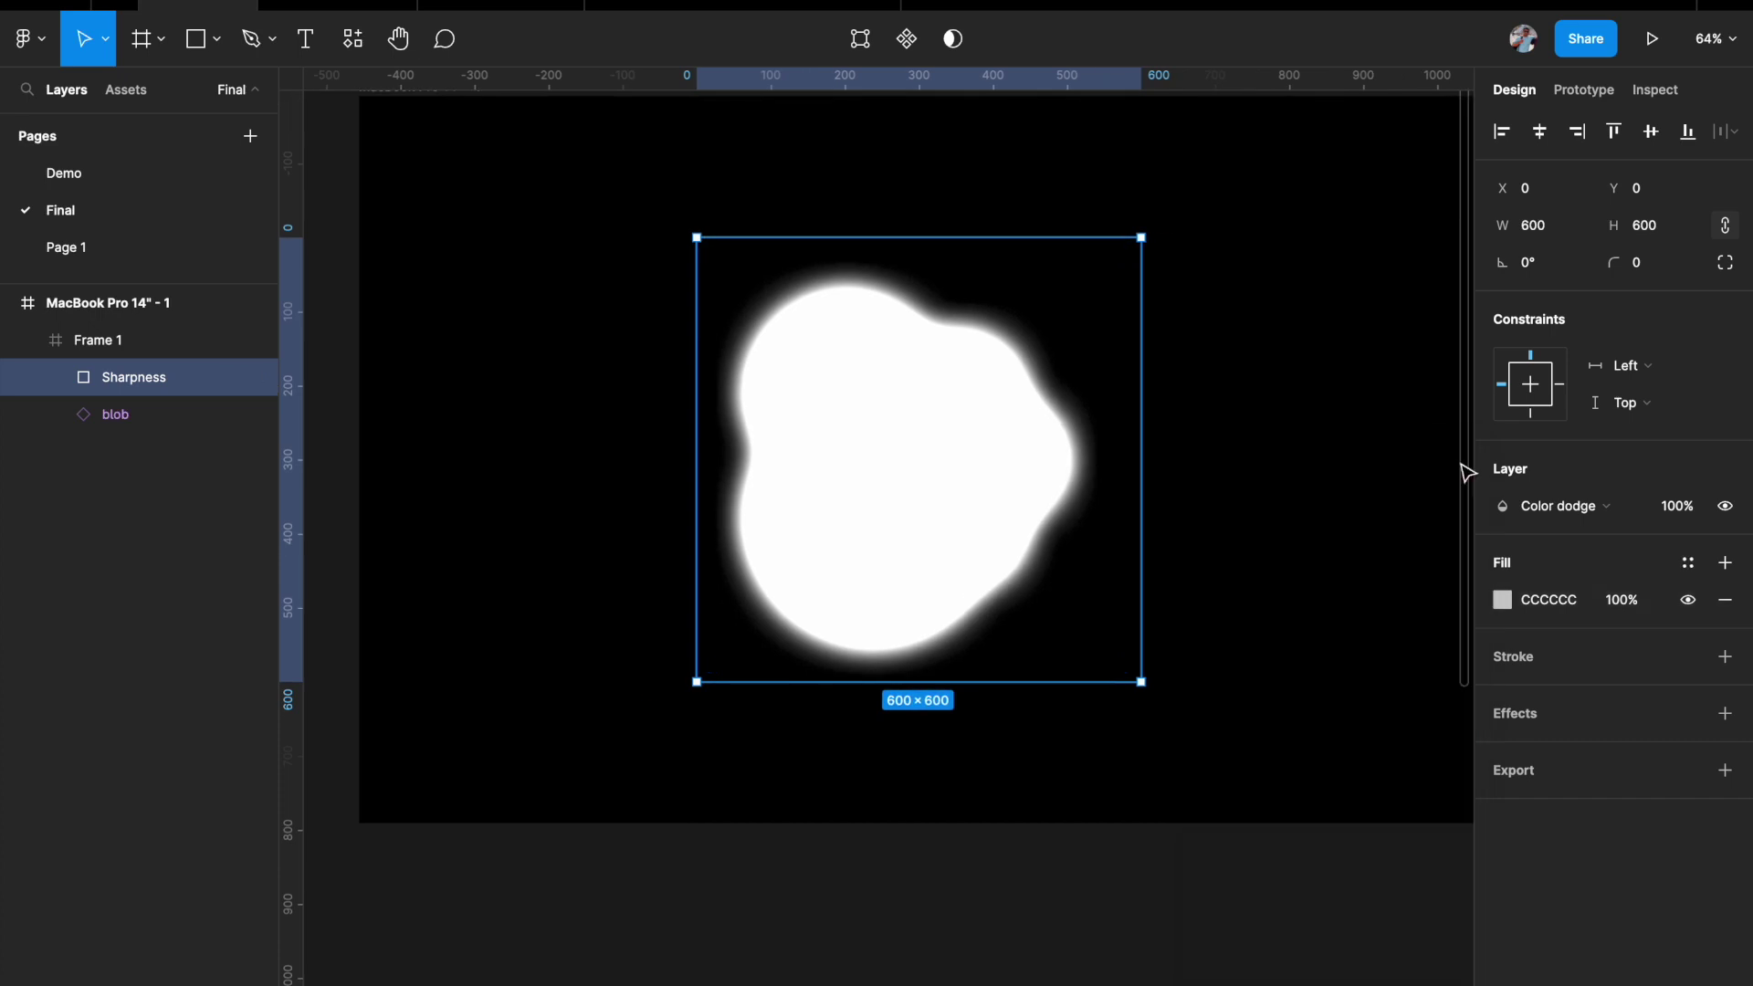
{"action": "scroll", "coordinate": [757, 501], "scroll_direction": "up", "scroll_amount": 5, "text": "ctrl"}
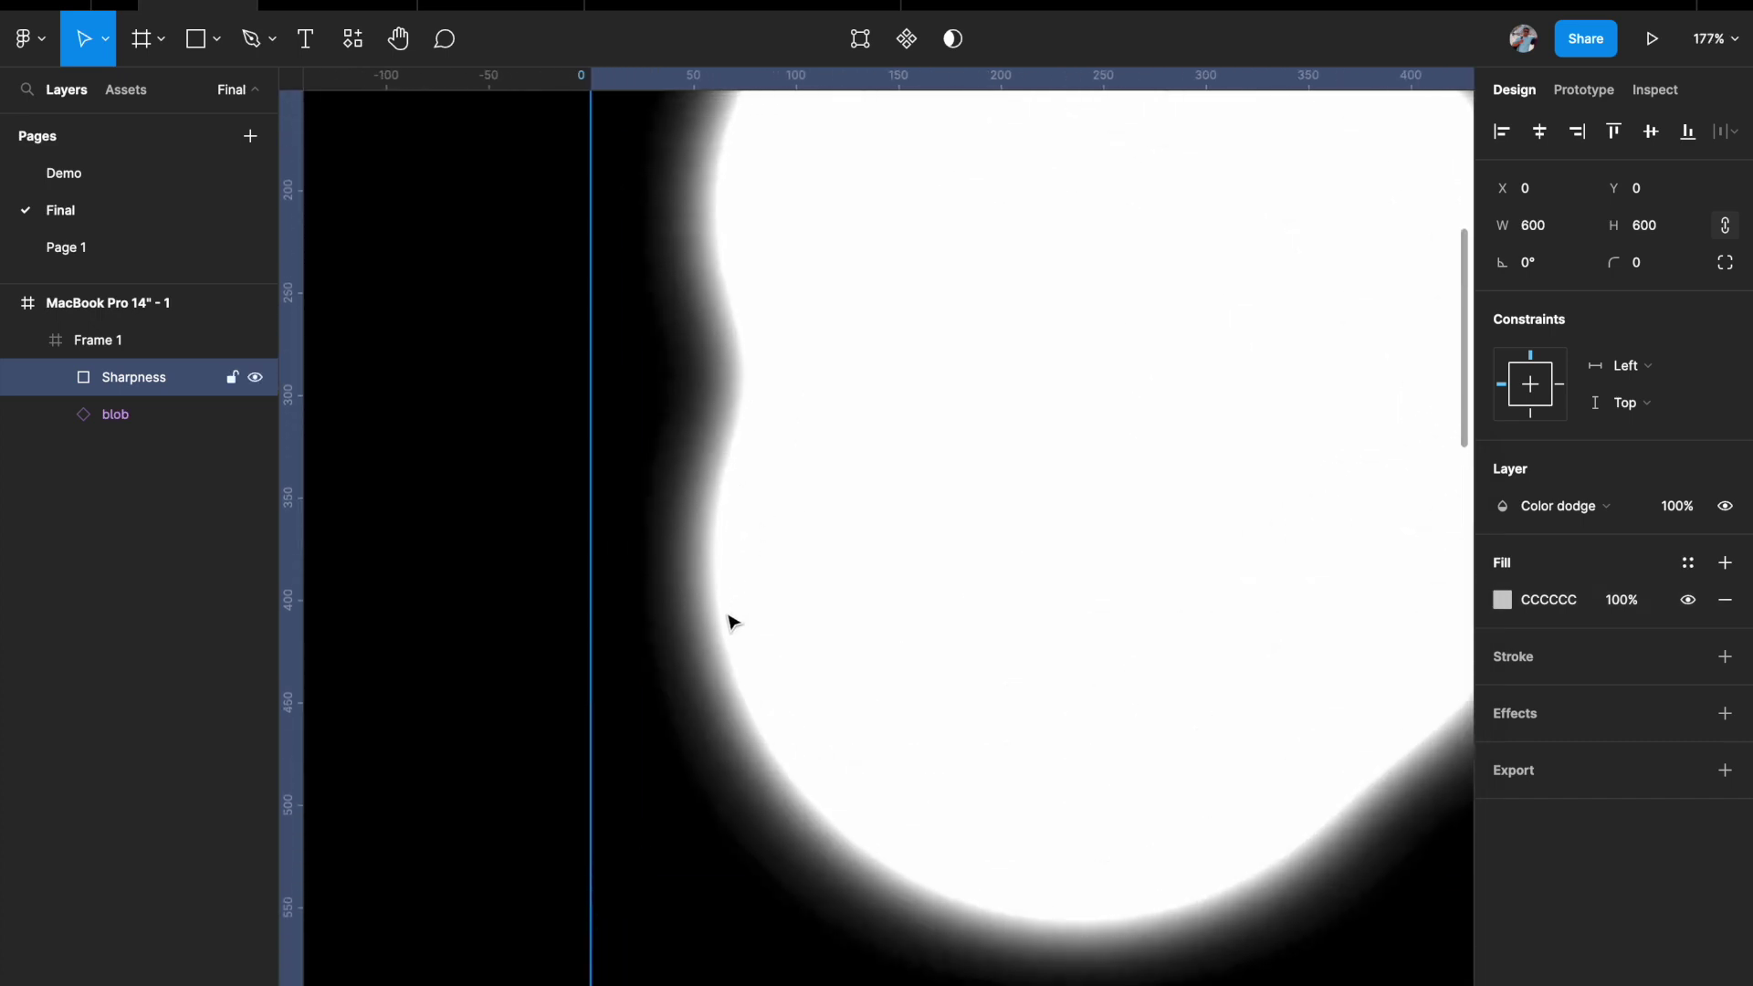
{"action": "key", "text": "shift+2"}
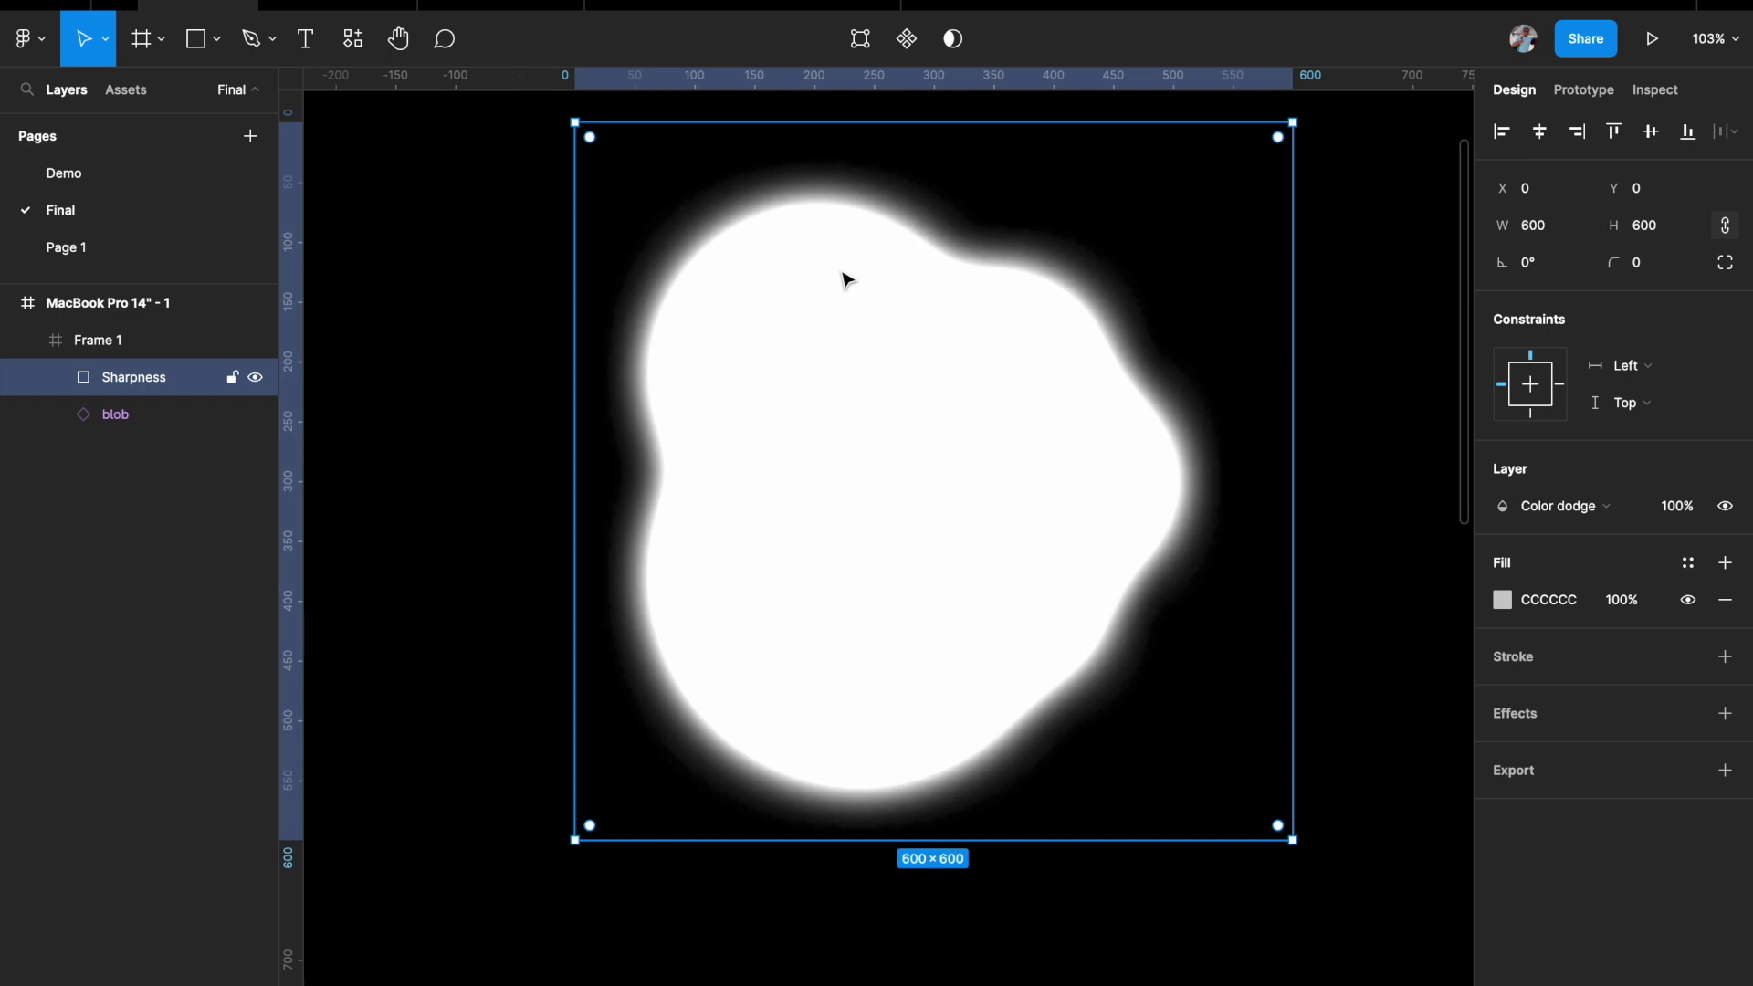
Select the Sharpness layer and duplicate it.
{"action": "scroll", "coordinate": [684, 374], "scroll_direction": "down", "scroll_amount": 3}
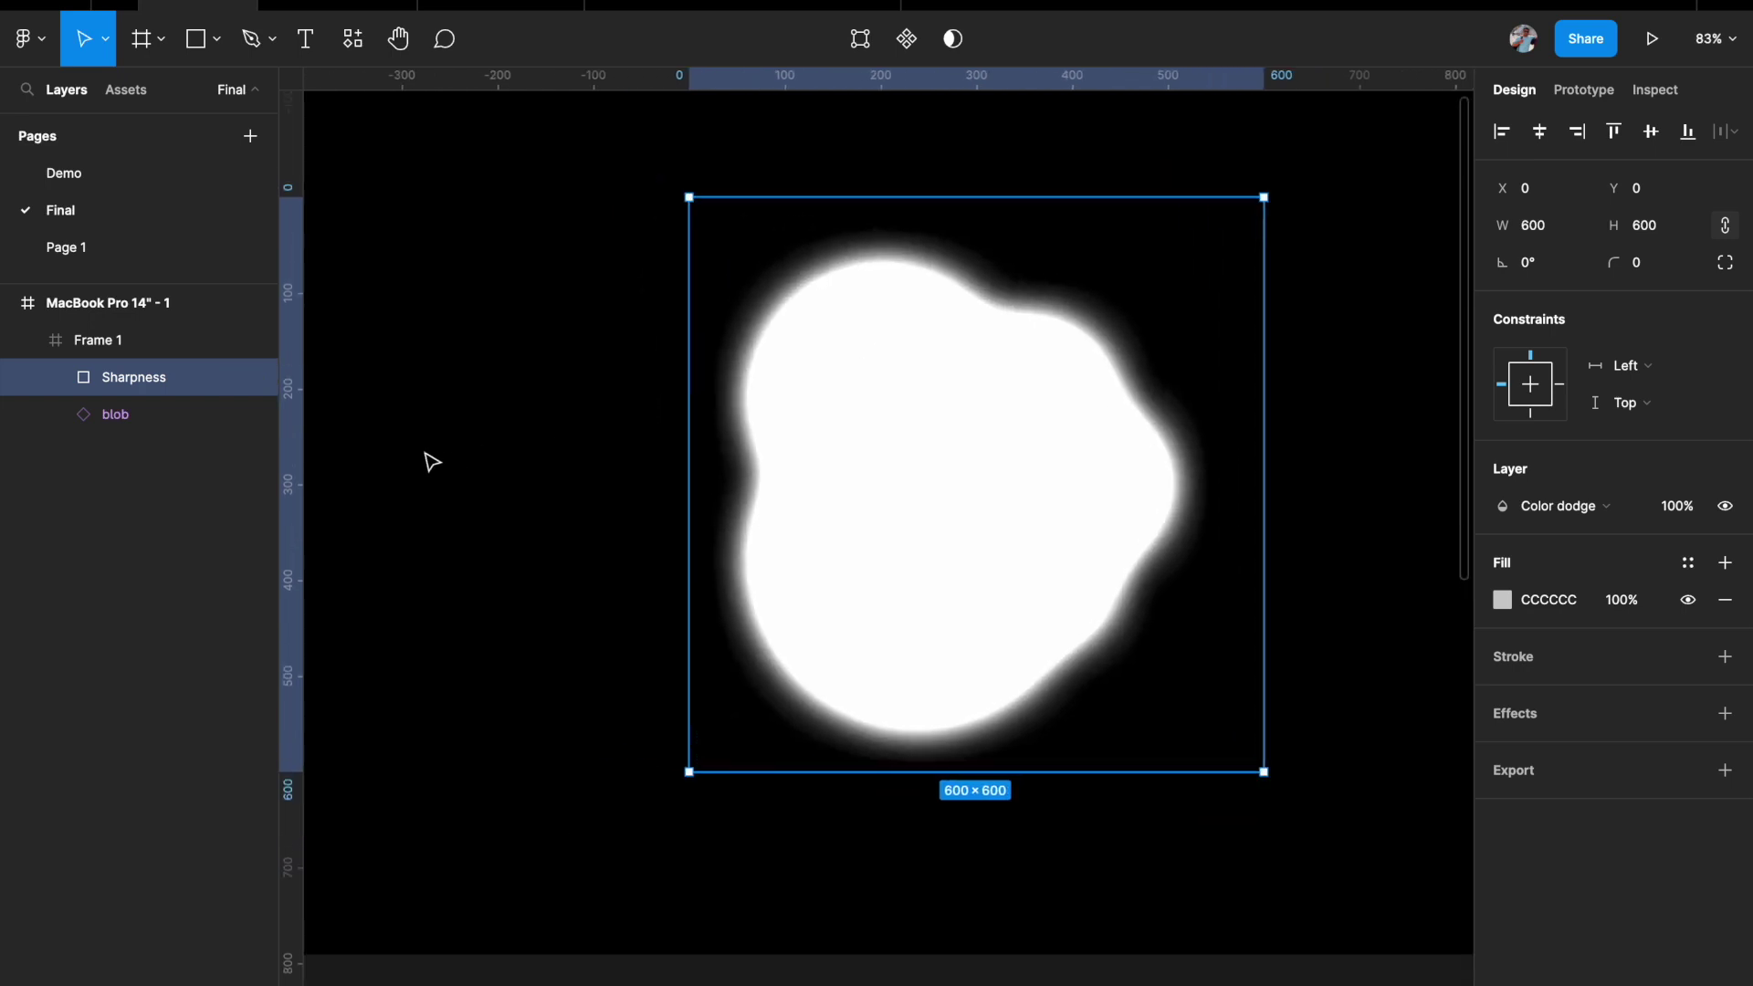
{"action": "left_click", "coordinate": [427, 462]}
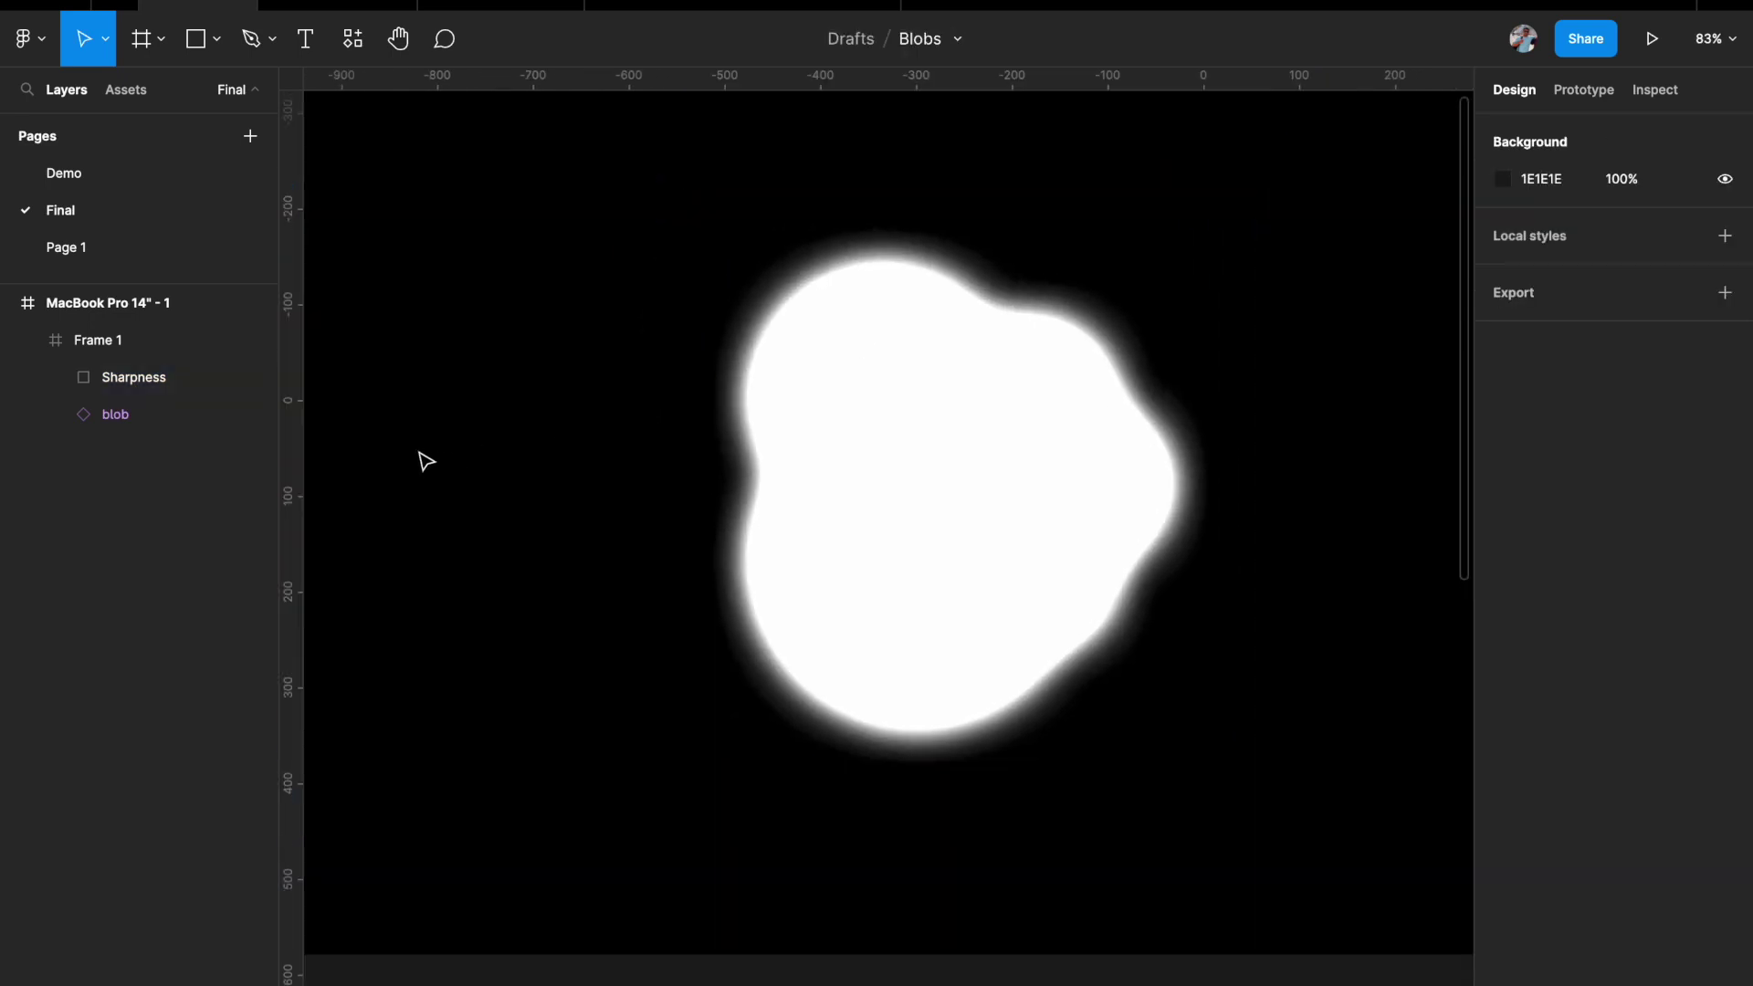
{"action": "left_click", "coordinate": [167, 380]}
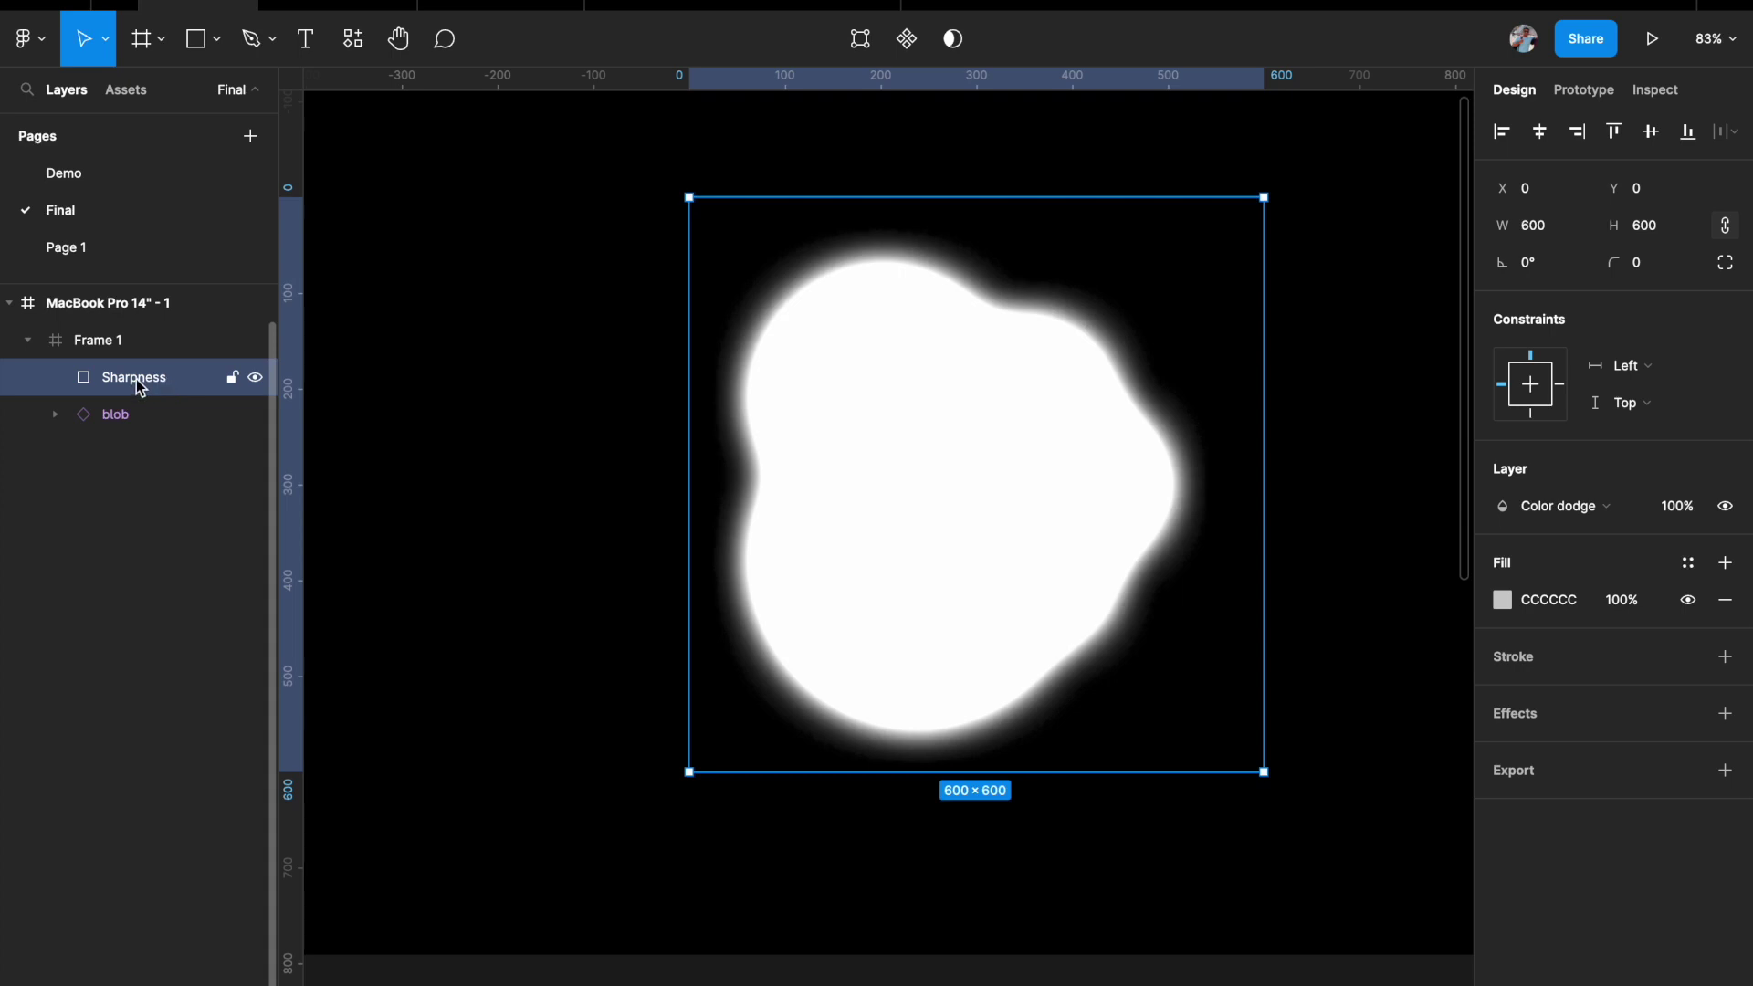
{"action": "key", "text": "ctrl+d"}
Rename the copy to 'low pass filter' and set its blend mode to Color burn.
{"action": "double_click", "coordinate": [140, 386]}
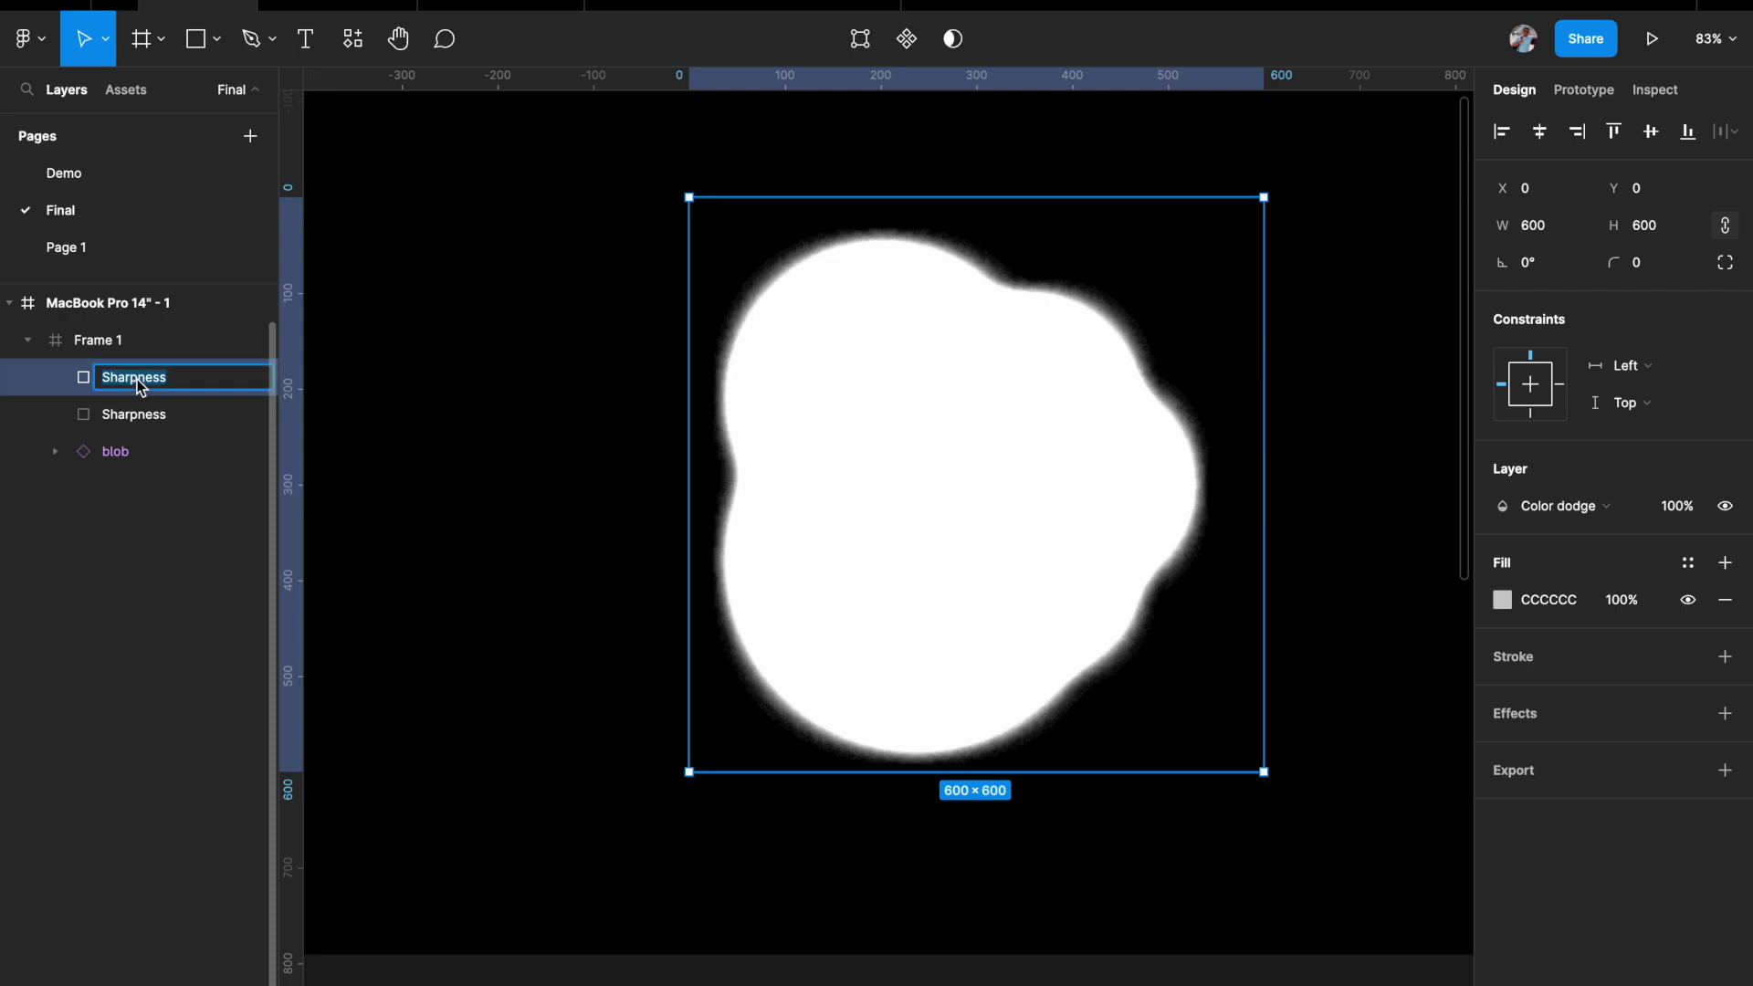
{"action": "type", "text": "l"}
{"action": "key", "text": "Return"}
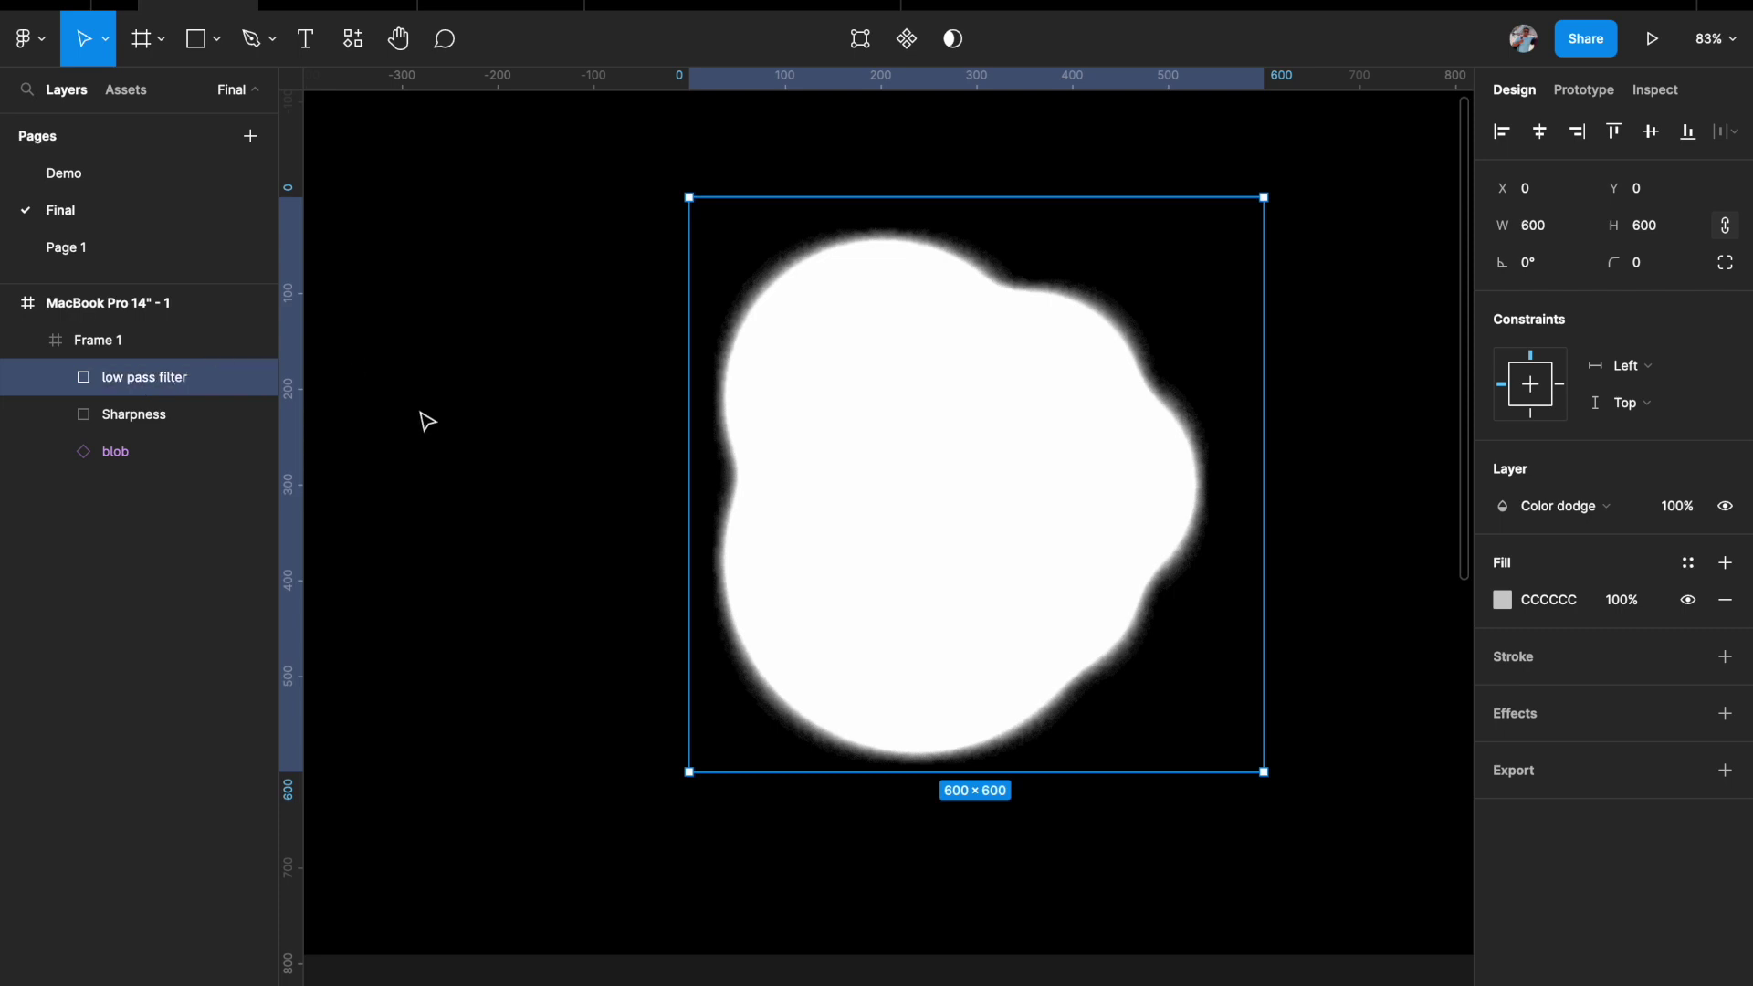
{"action": "left_click", "coordinate": [1559, 515]}
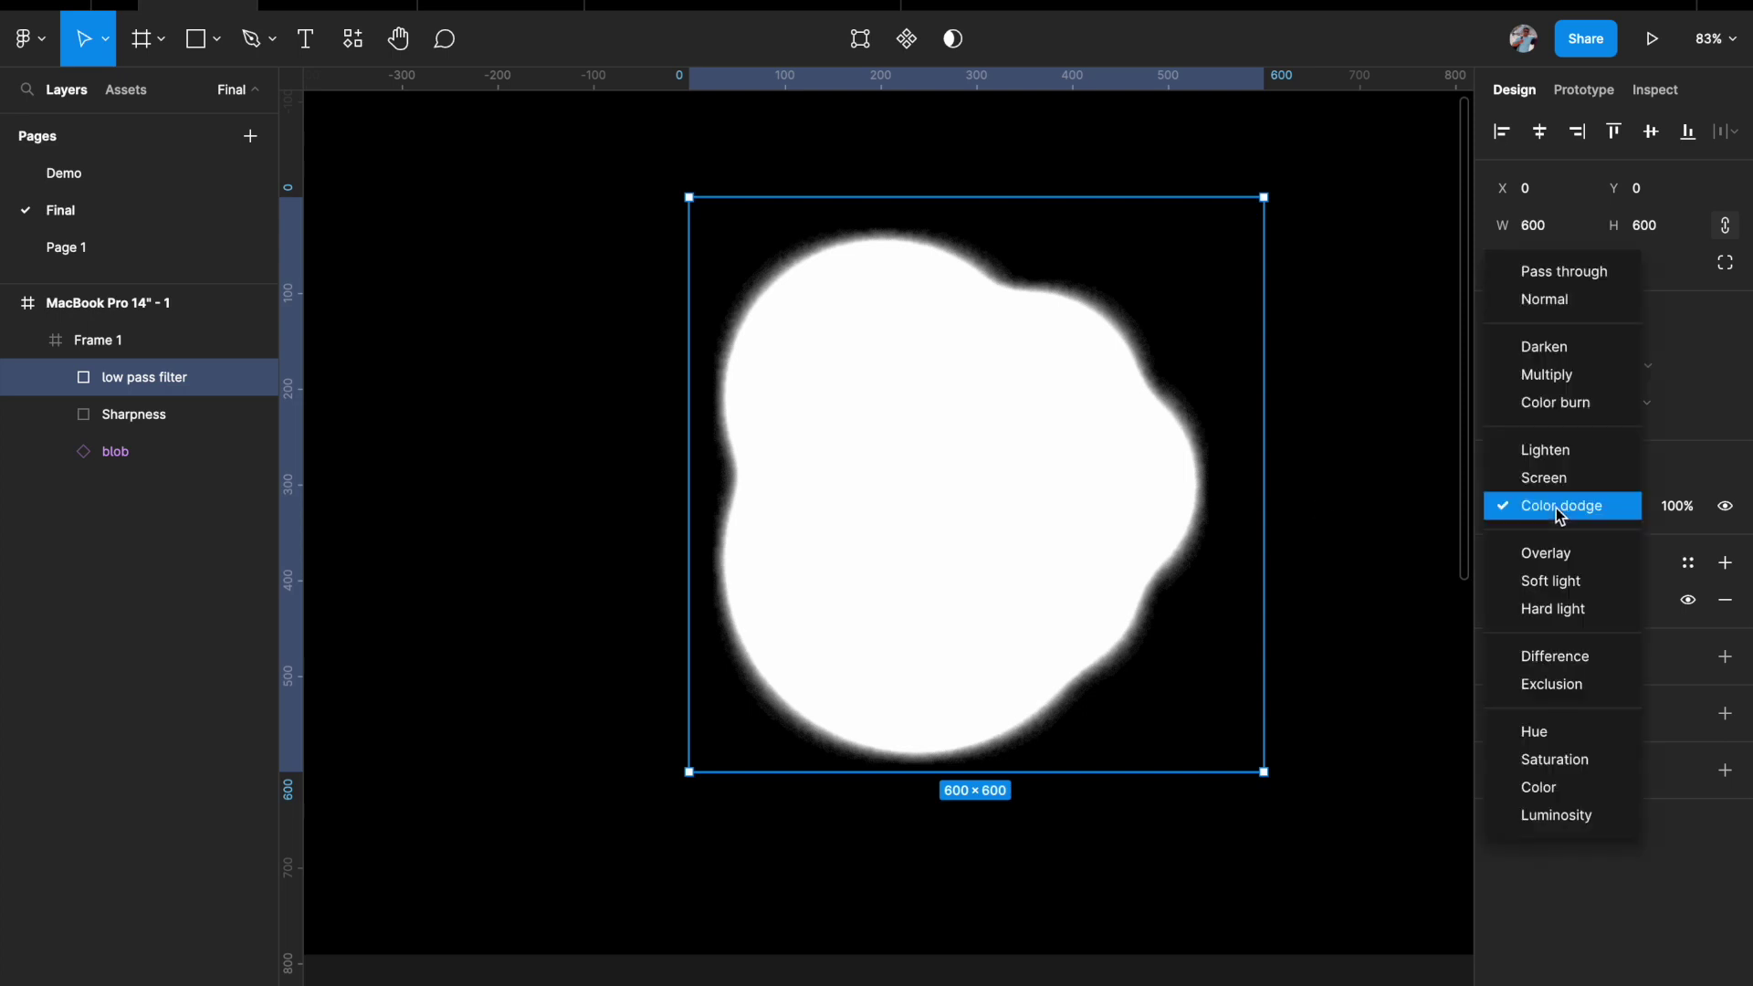
{"action": "left_click", "coordinate": [1570, 408]}
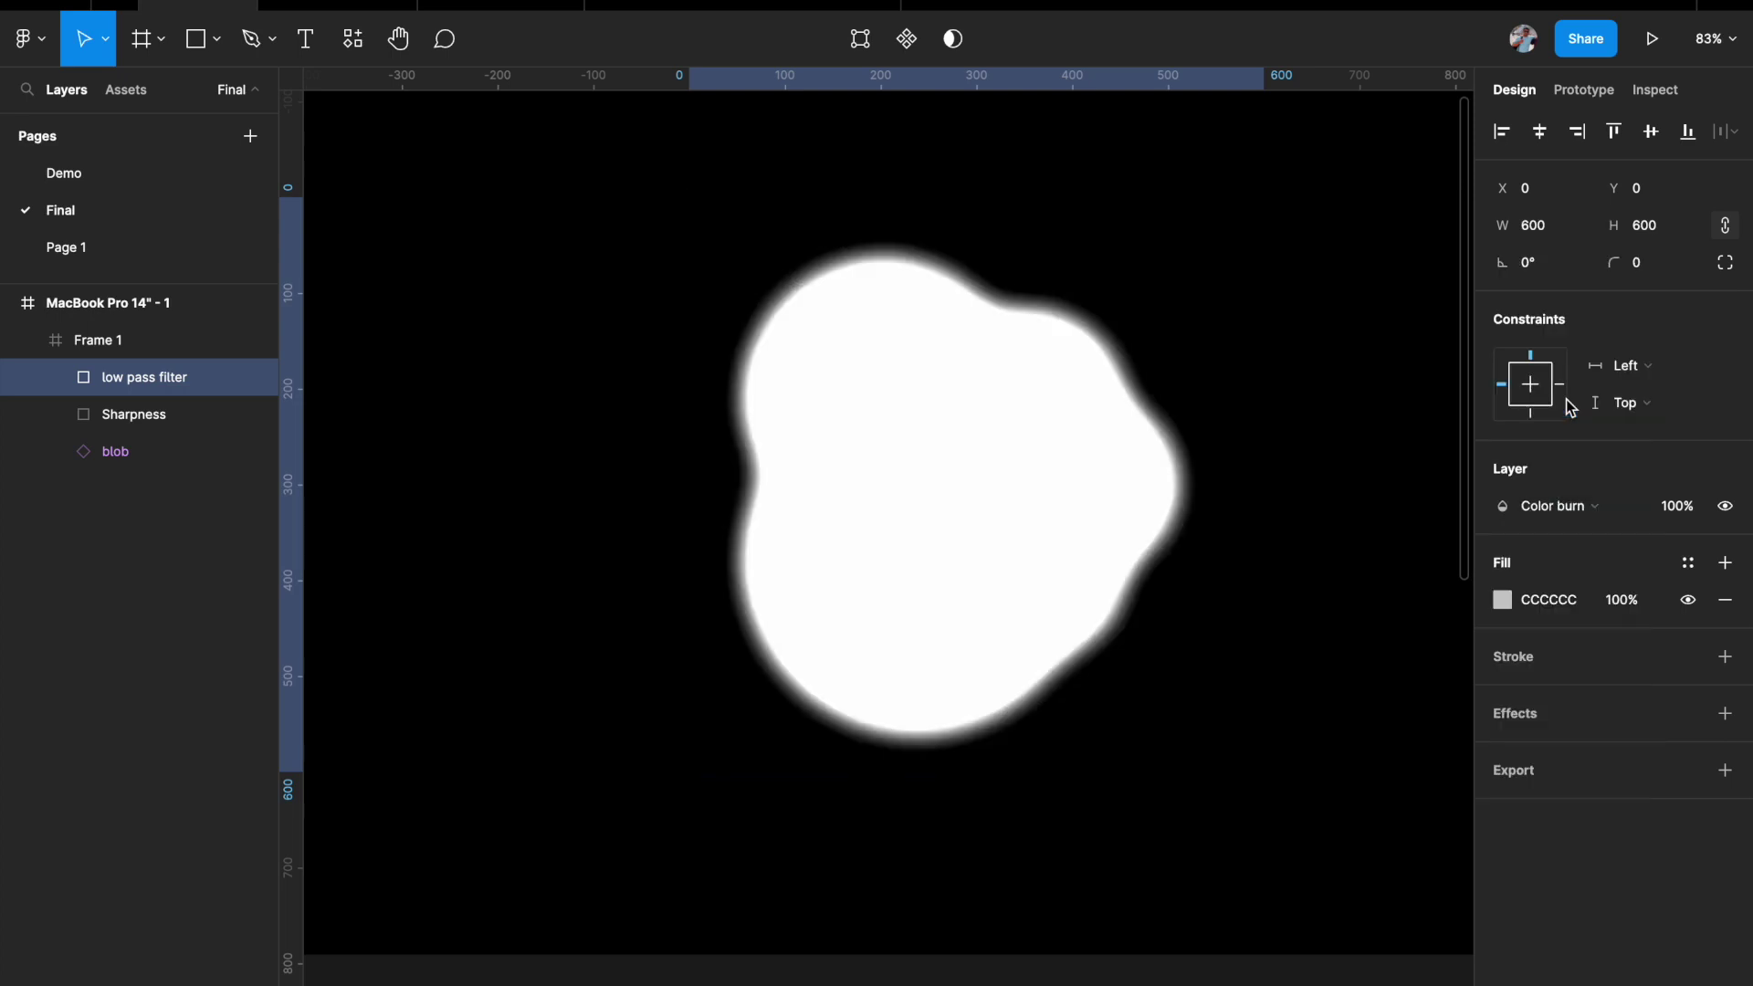
Set the low pass filter's fill colour to black 000000.
{"action": "left_click", "coordinate": [1503, 601]}
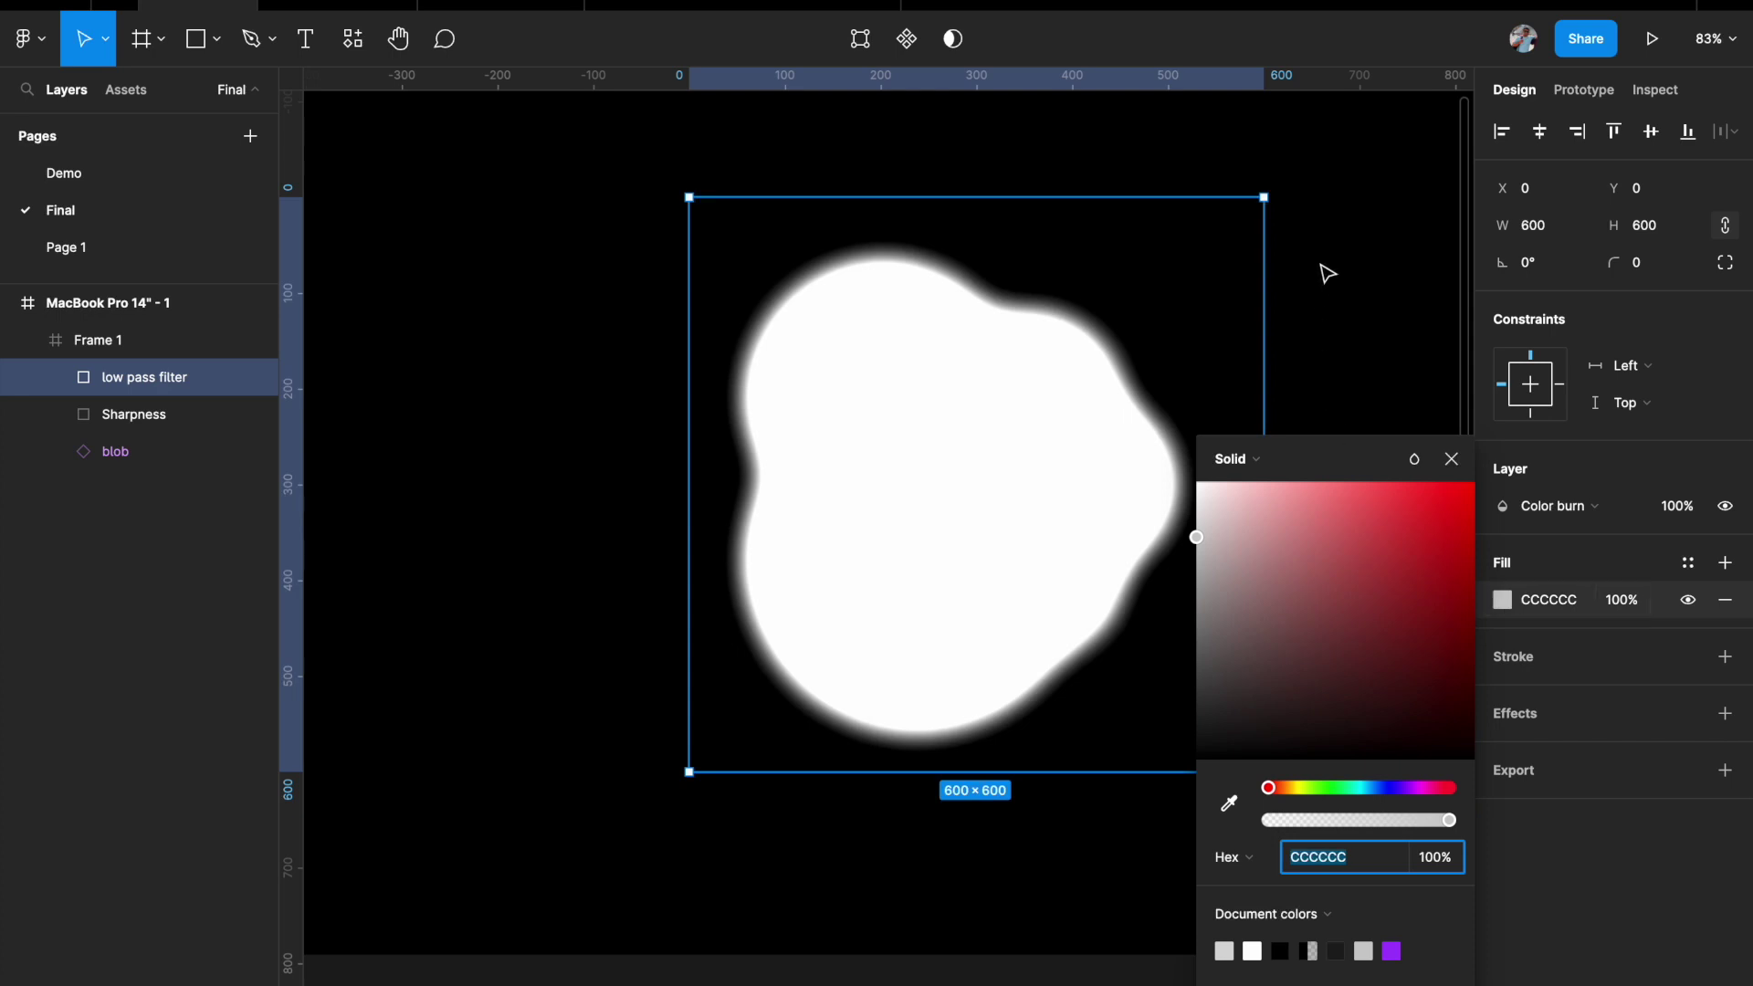
{"action": "left_click", "coordinate": [1326, 279]}
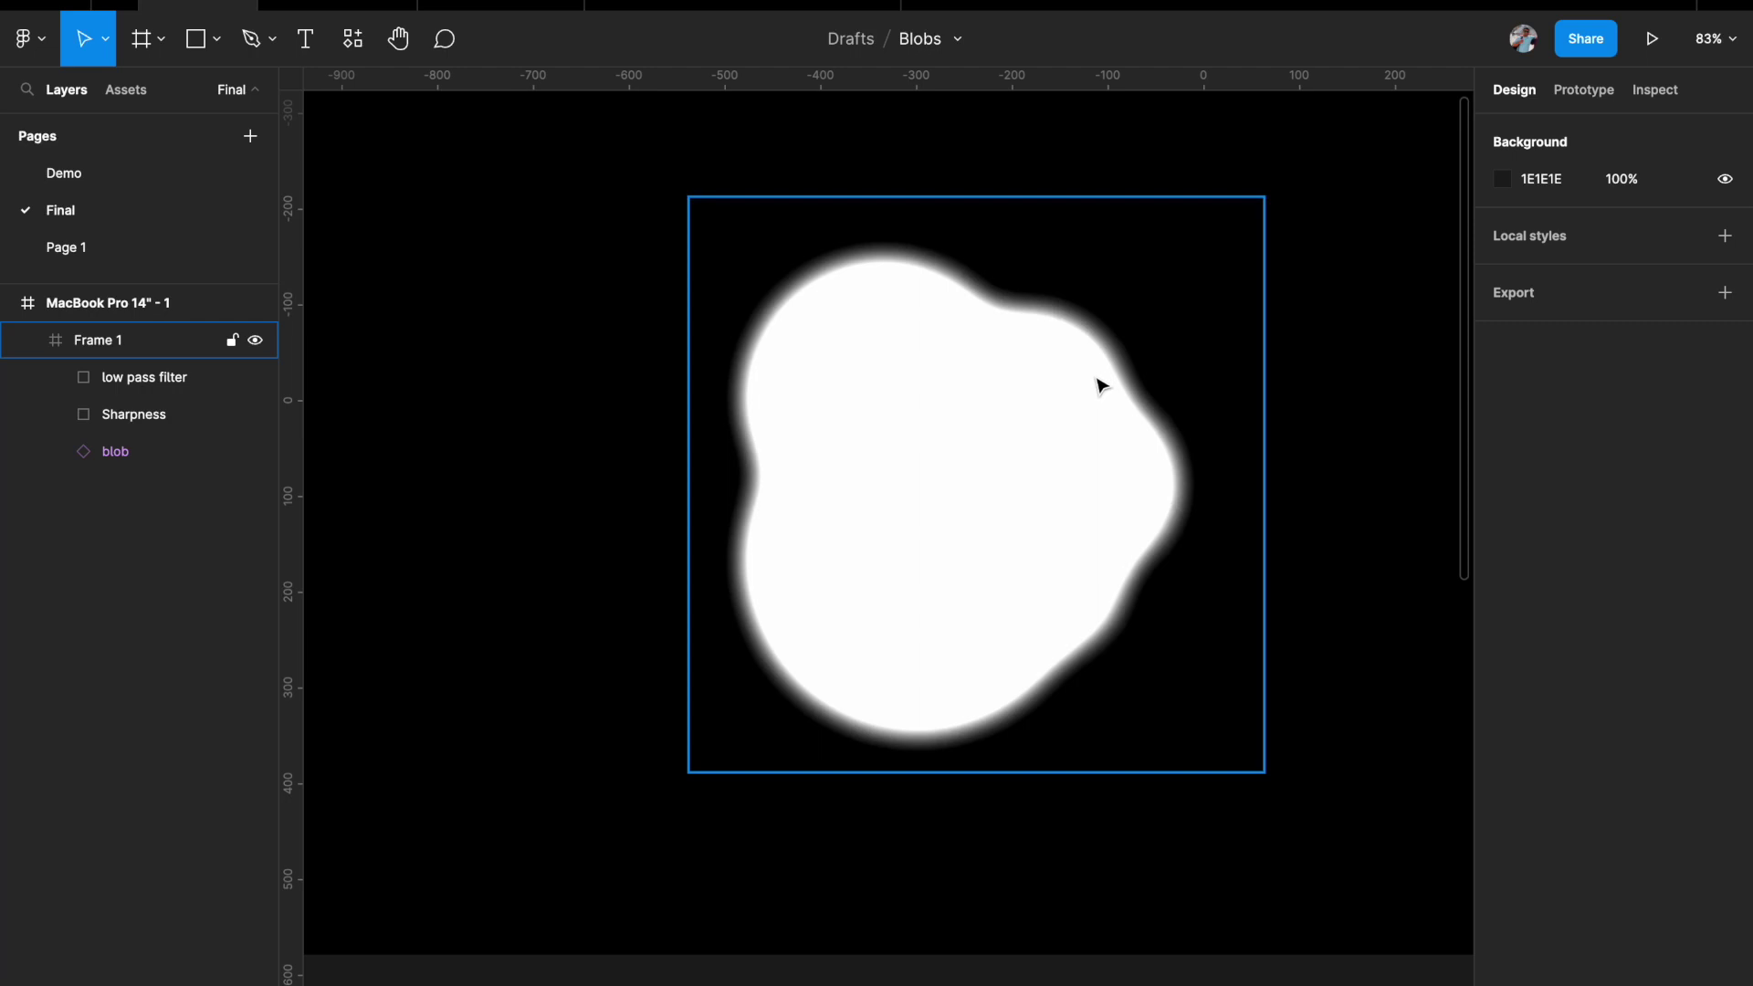
{"action": "left_click", "coordinate": [180, 377]}
{"action": "left_click", "coordinate": [1503, 599]}
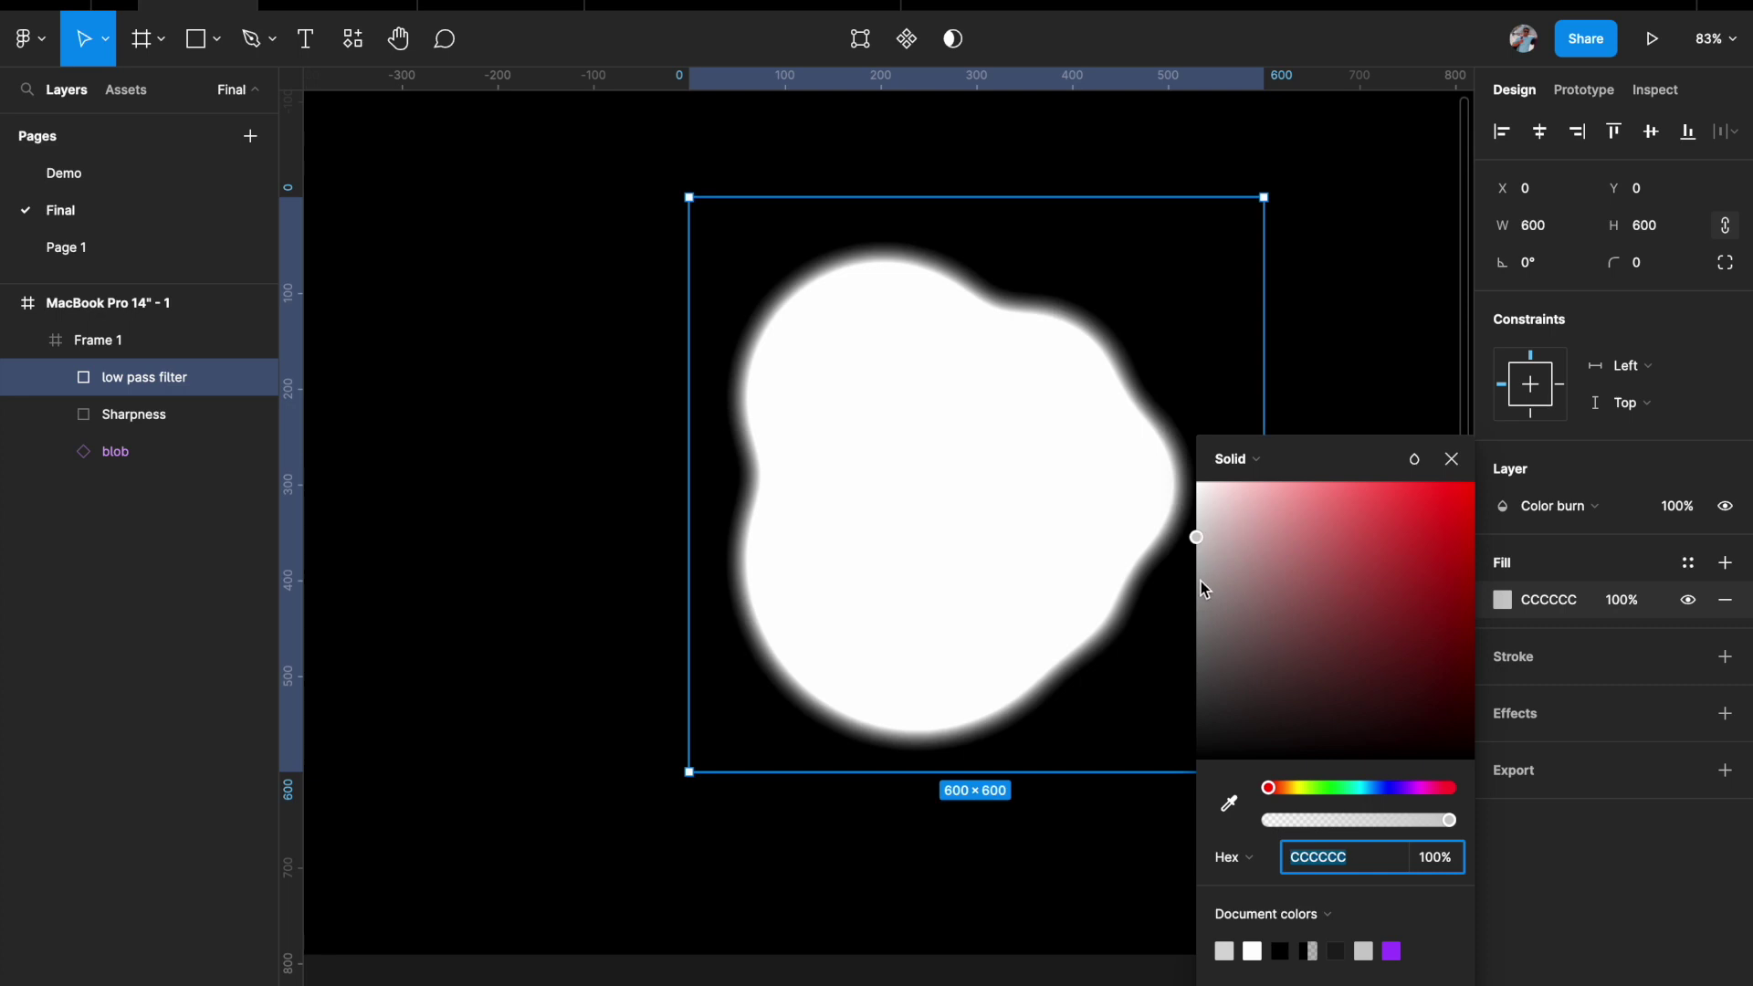
{"action": "left_click_drag", "start_coordinate": [1199, 544], "coordinate": [1176, 808]}
{"action": "scroll", "coordinate": [967, 321], "scroll_direction": "up", "scroll_amount": 5}
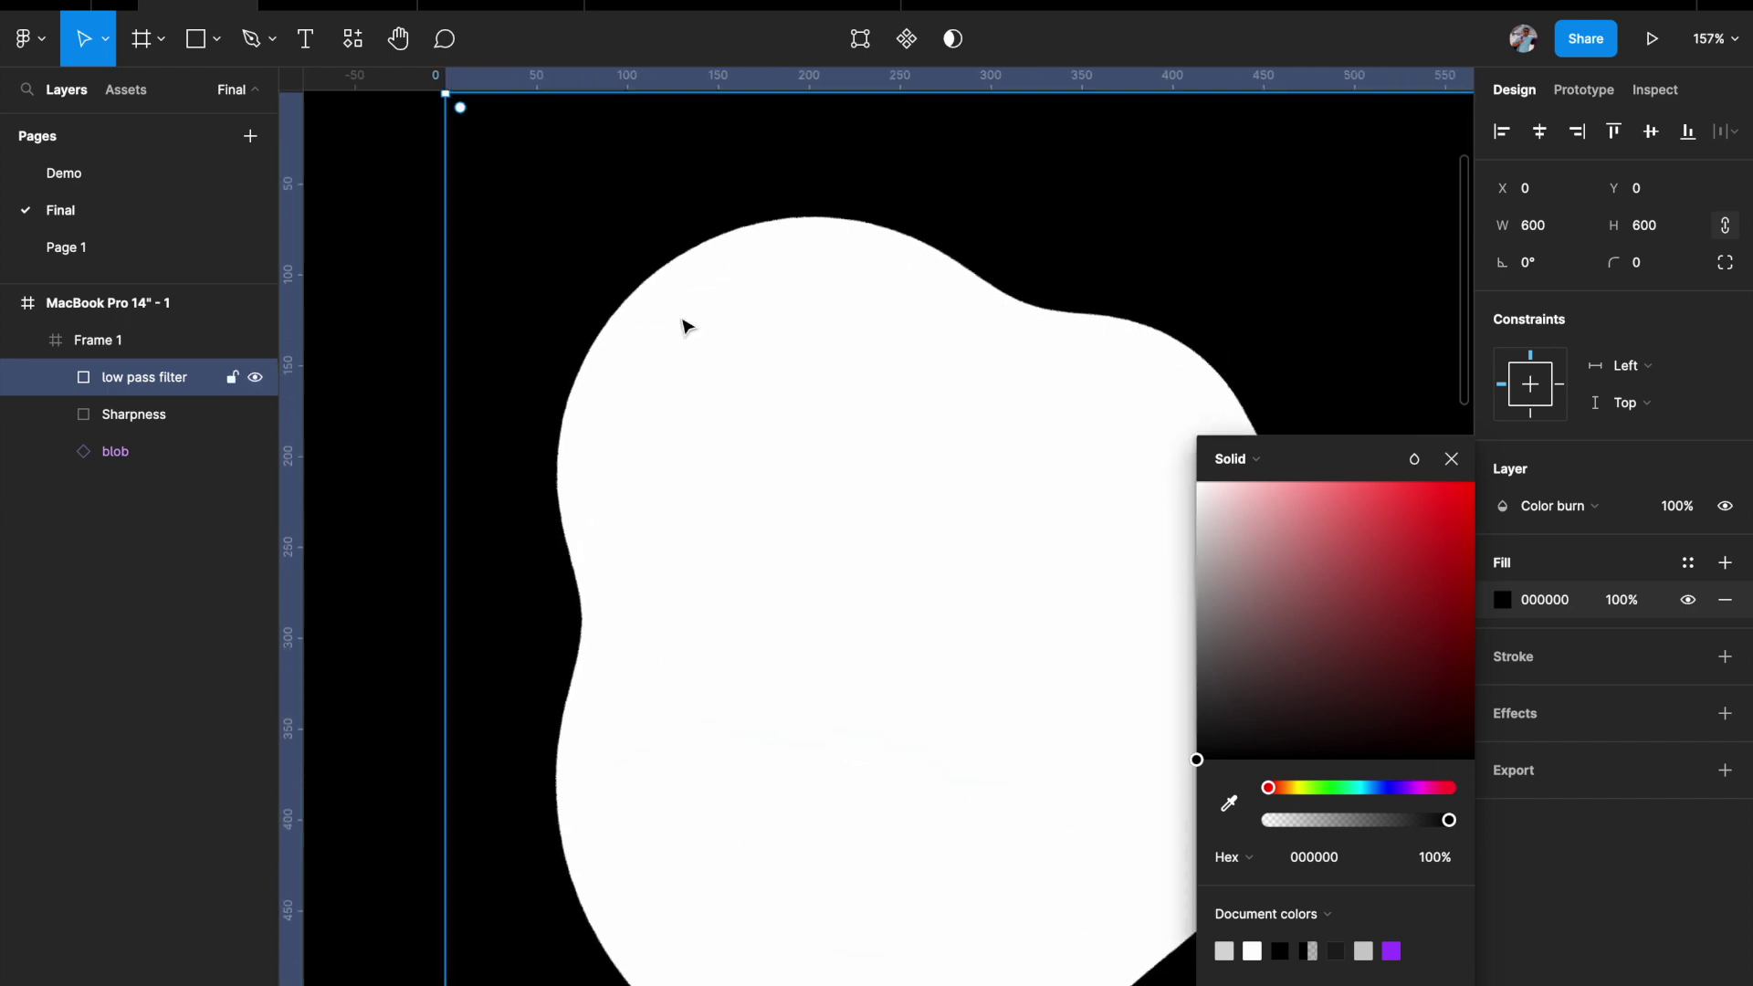
{"action": "scroll", "coordinate": [884, 566], "scroll_direction": "down", "scroll_amount": 4}
{"action": "left_click", "coordinate": [165, 415]}
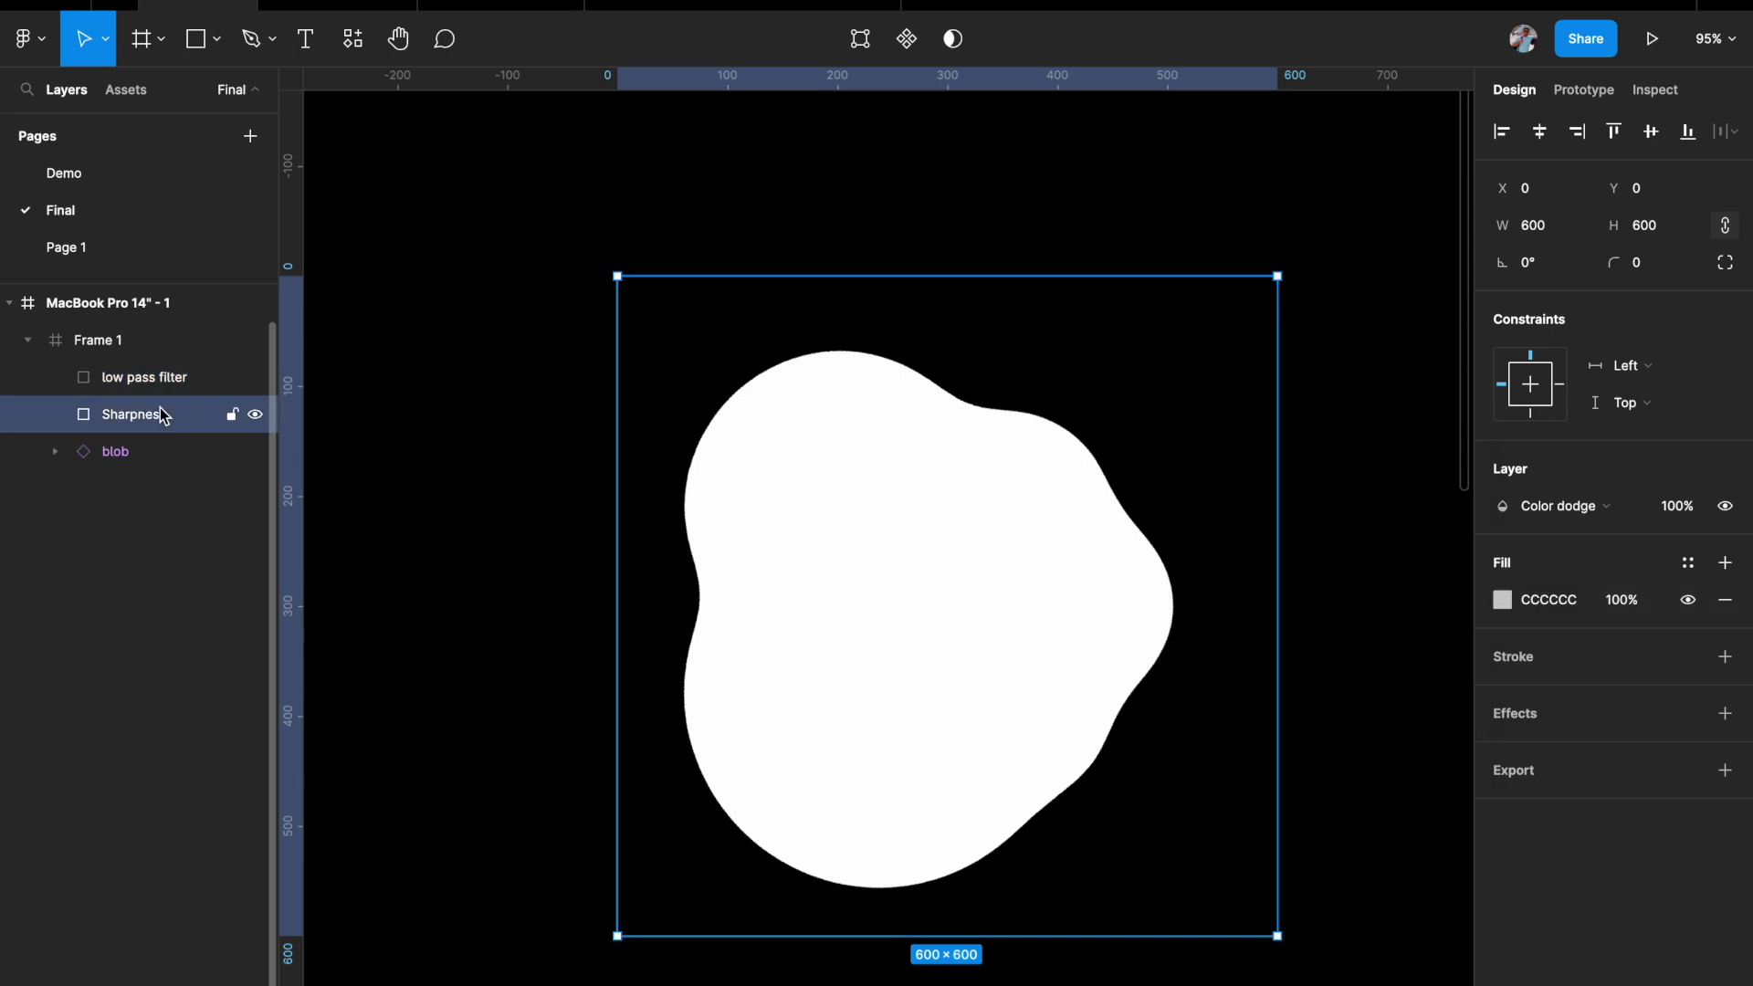
{"action": "left_click", "coordinate": [162, 383]}
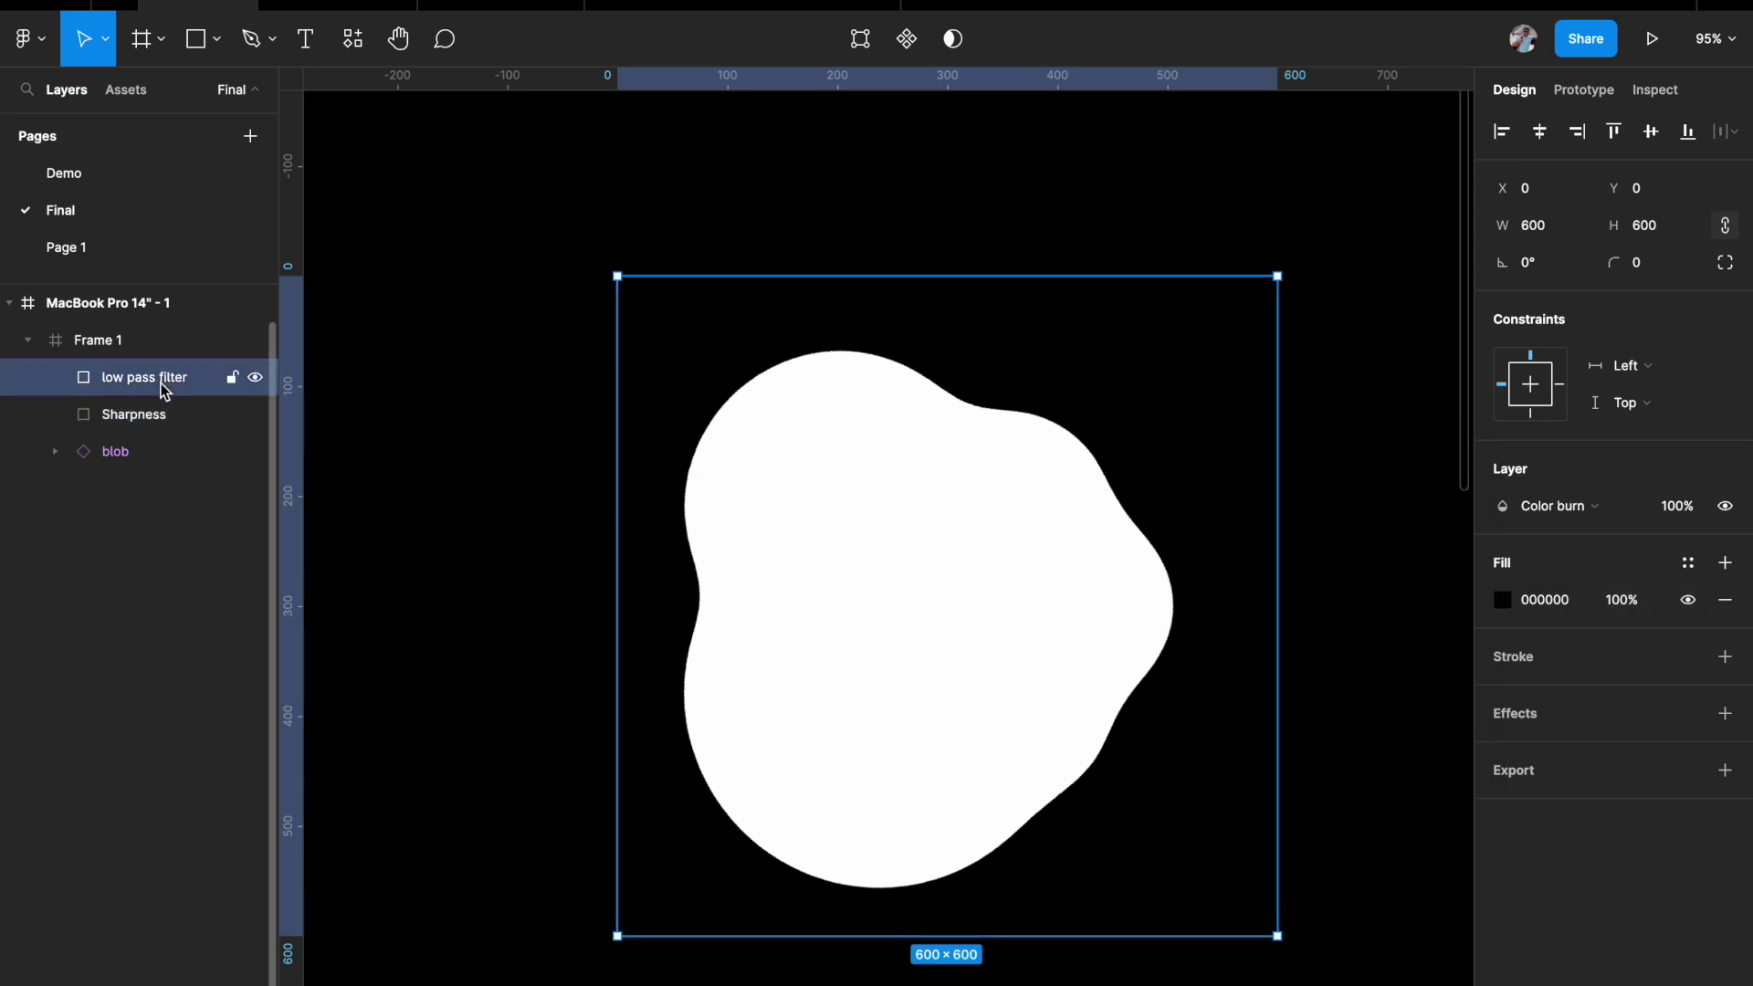
{"action": "scroll", "coordinate": [548, 407], "scroll_direction": "down", "scroll_amount": 2}
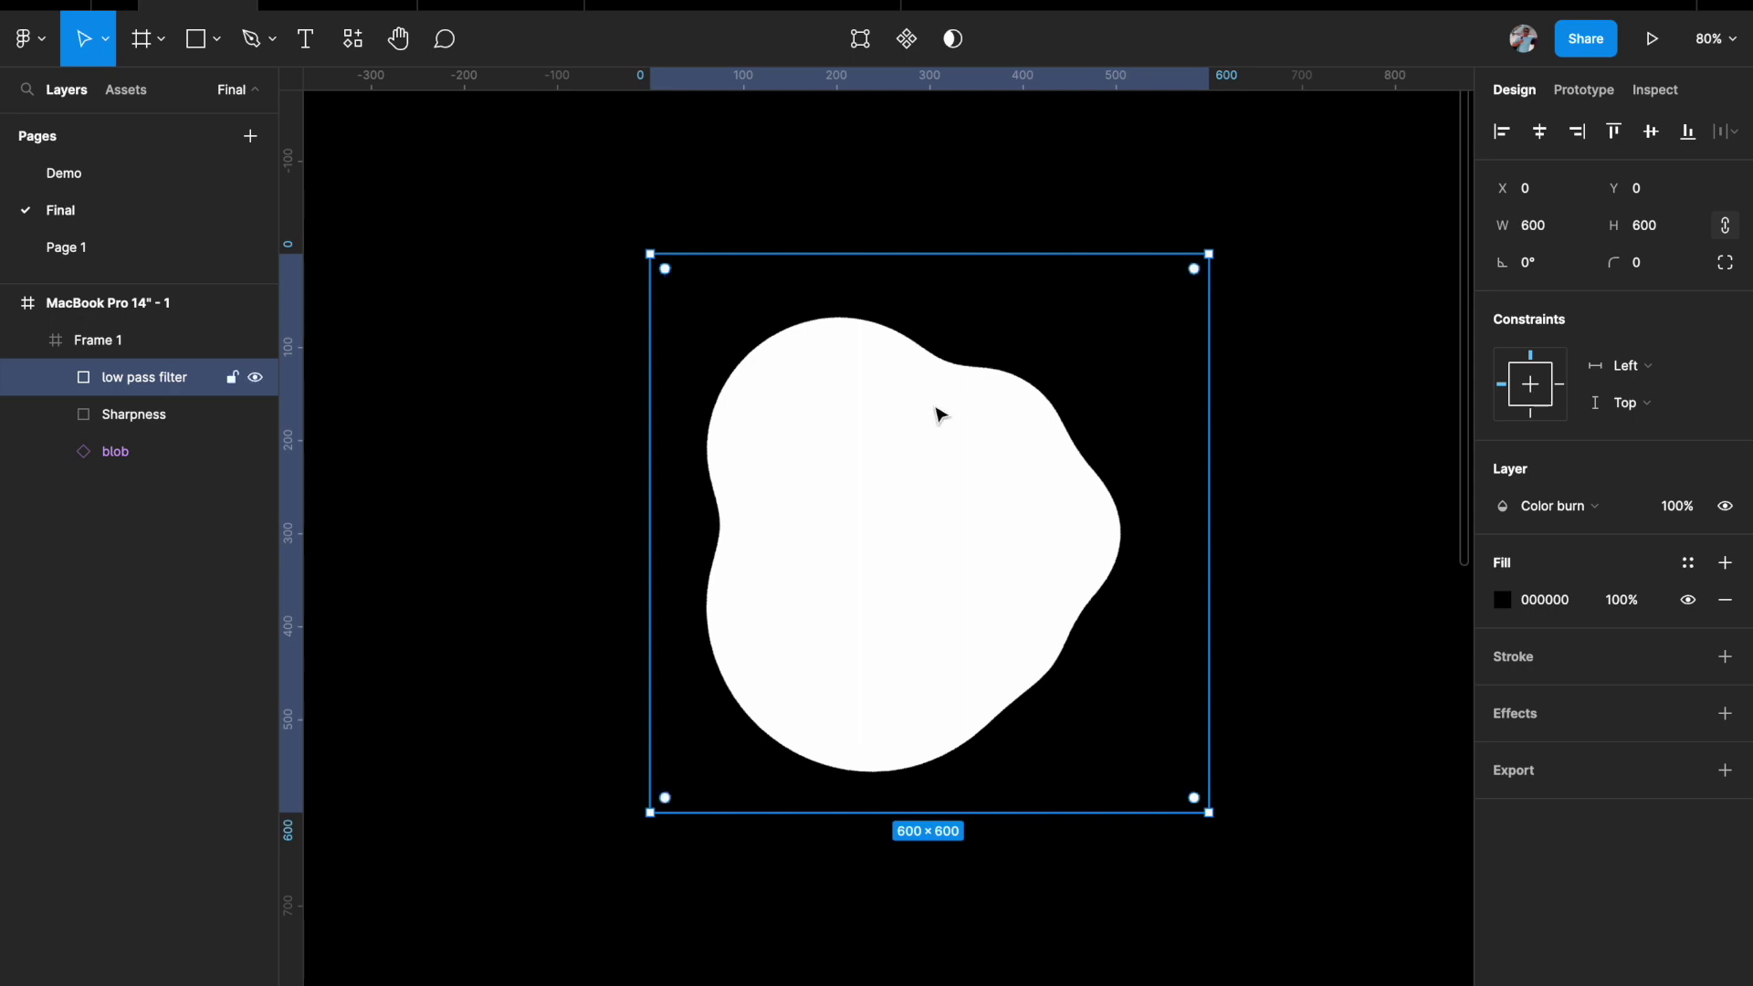
{"action": "scroll", "coordinate": [1004, 429], "scroll_direction": "down", "scroll_amount": 2}
{"action": "left_click", "coordinate": [1305, 454]}
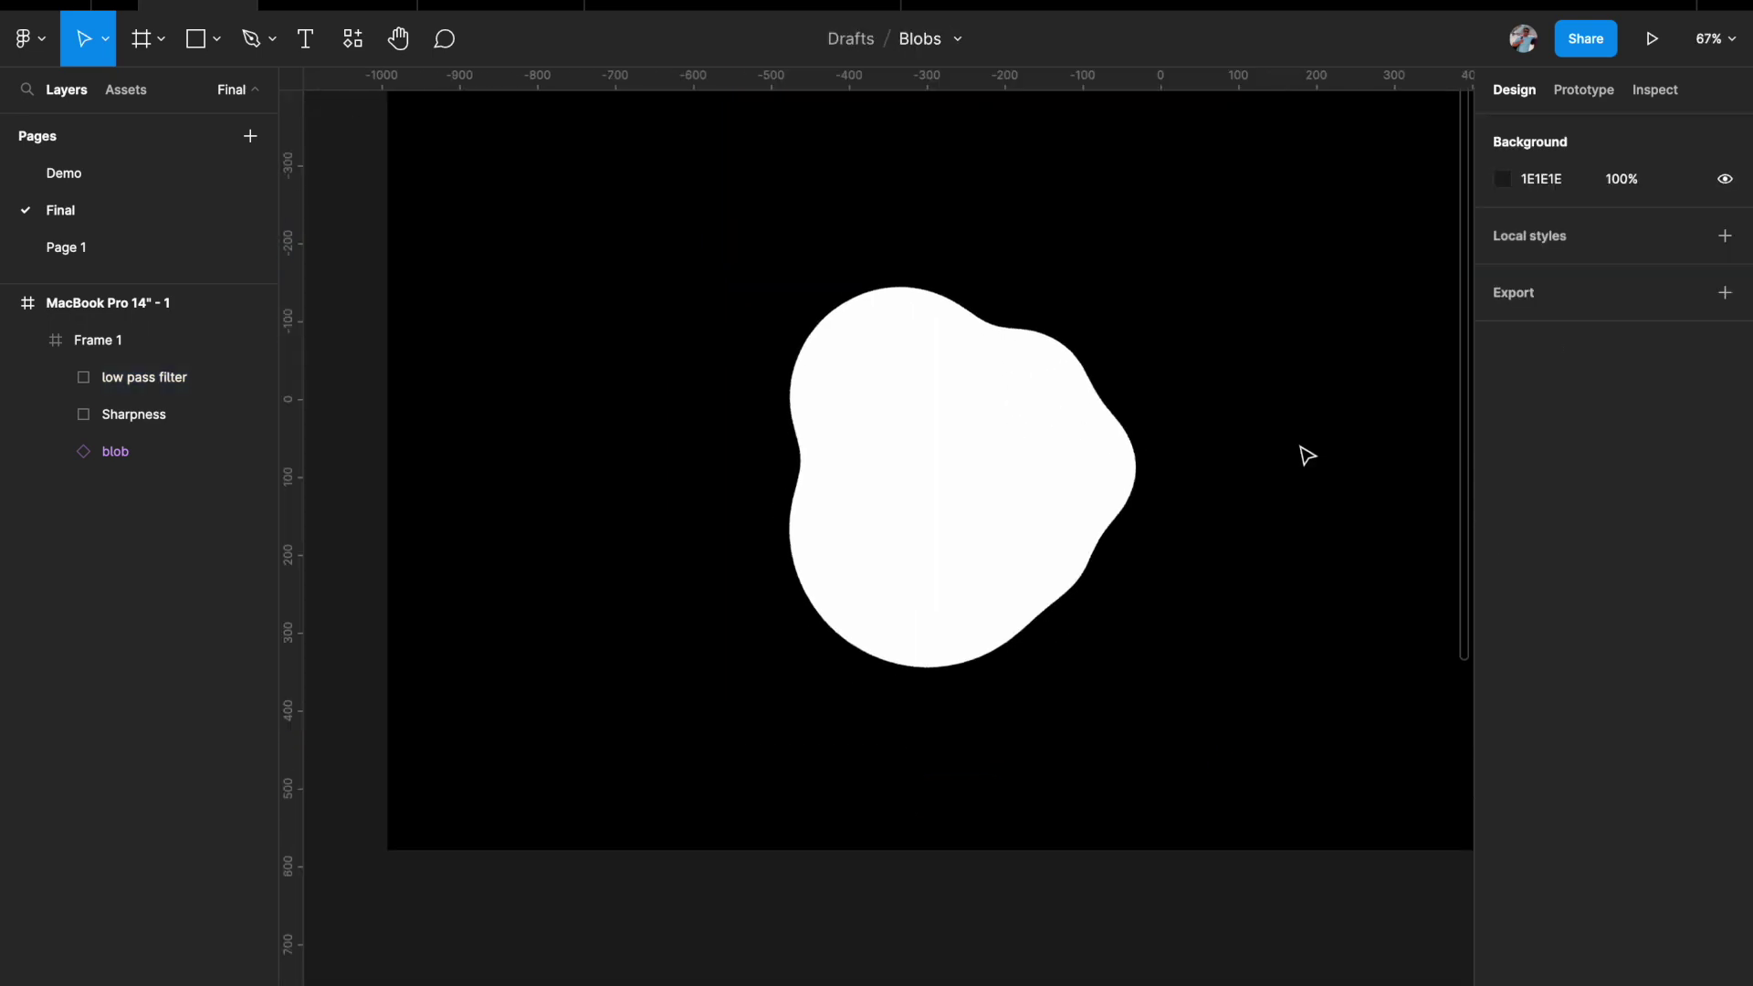
{"action": "left_click", "coordinate": [165, 390]}
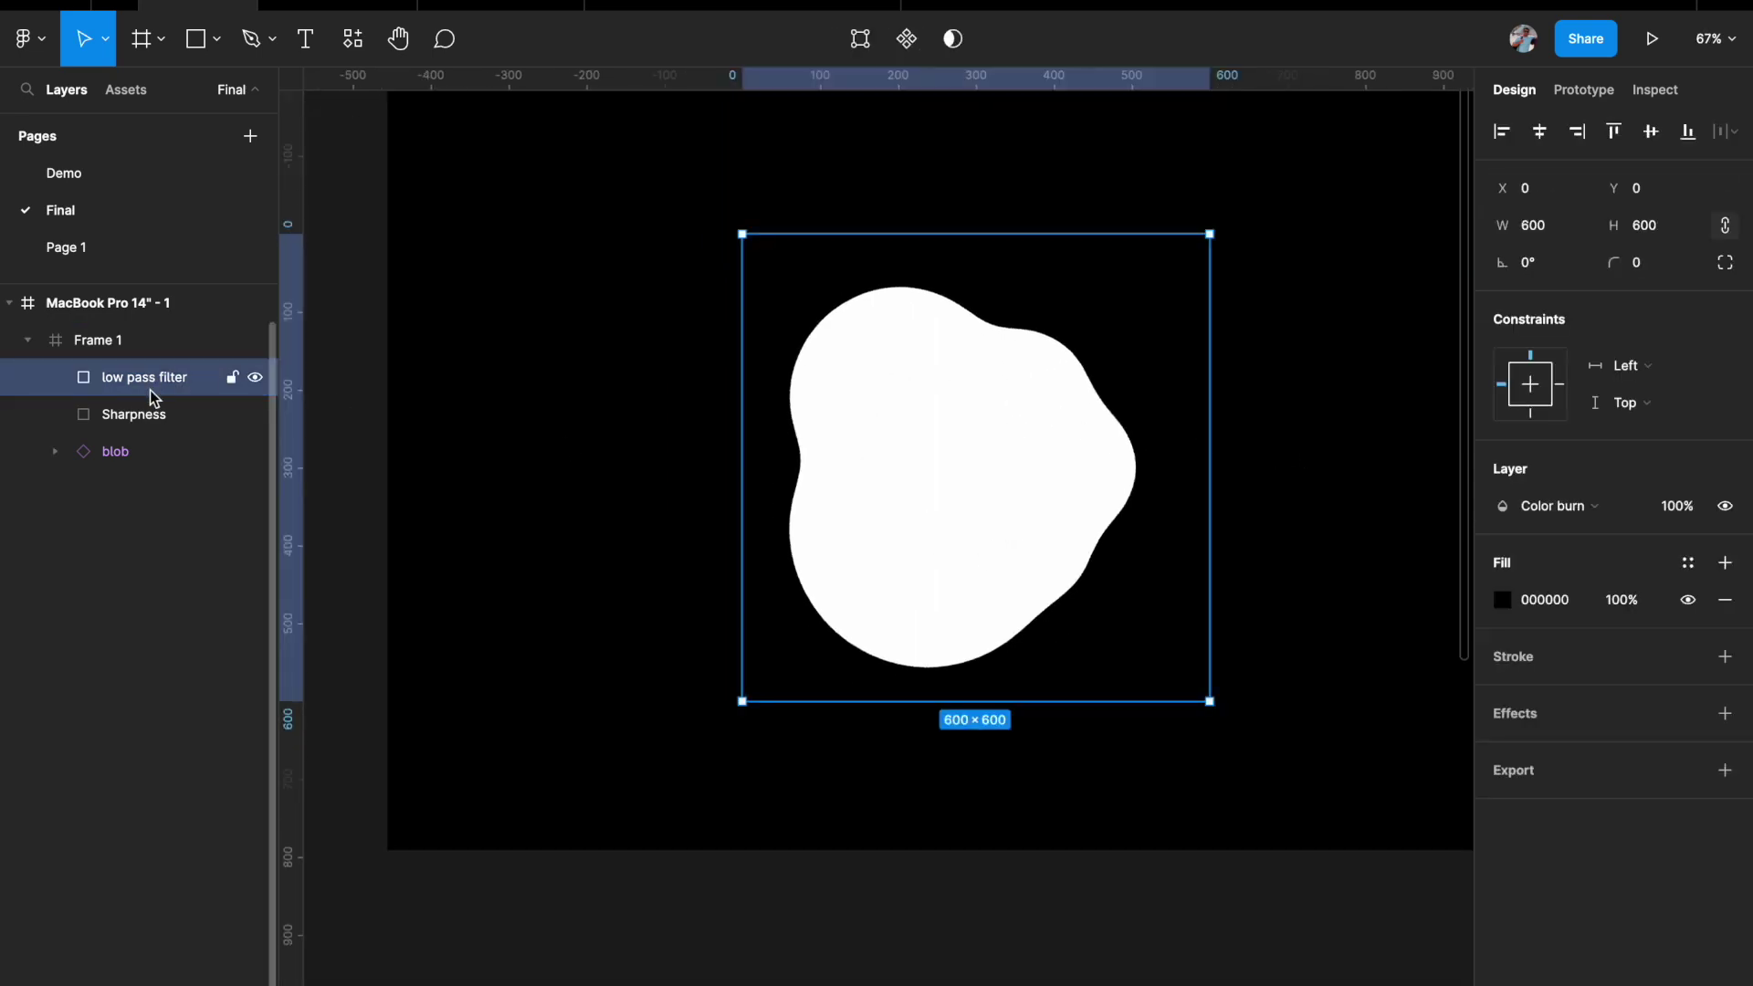
{"action": "left_click", "coordinate": [155, 417]}
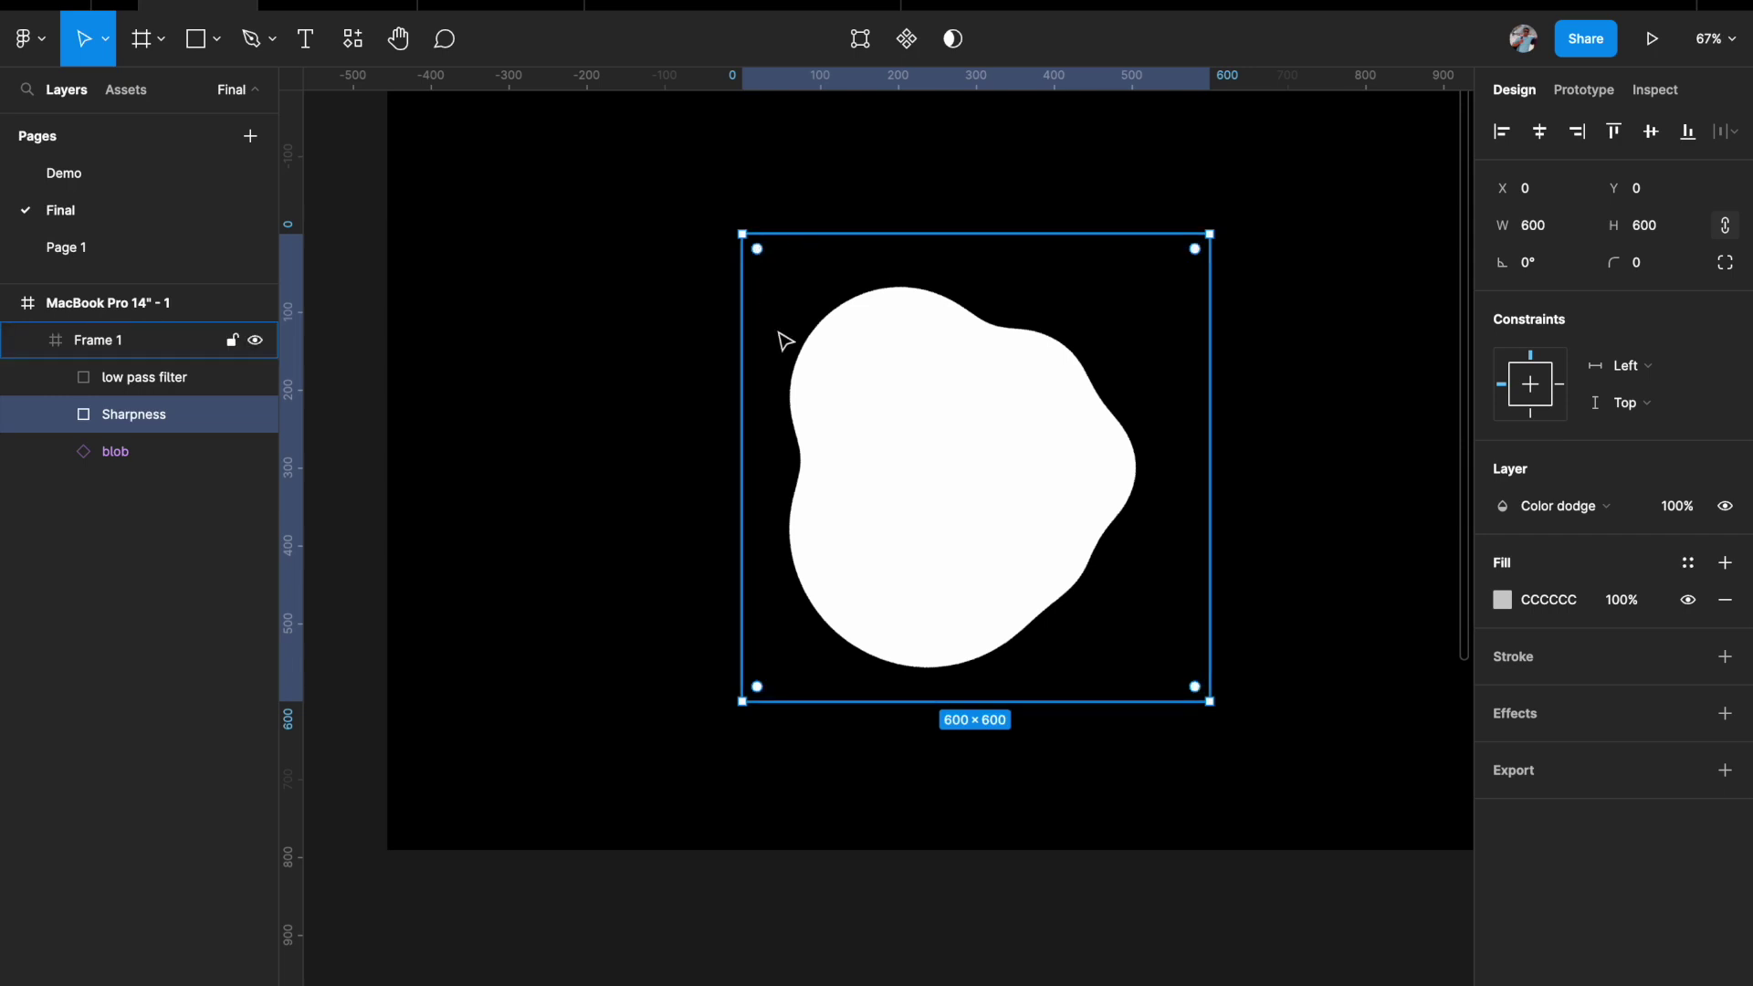
{"action": "scroll", "coordinate": [776, 333], "scroll_direction": "down", "scroll_amount": 2}
{"action": "left_click", "coordinate": [507, 165]}
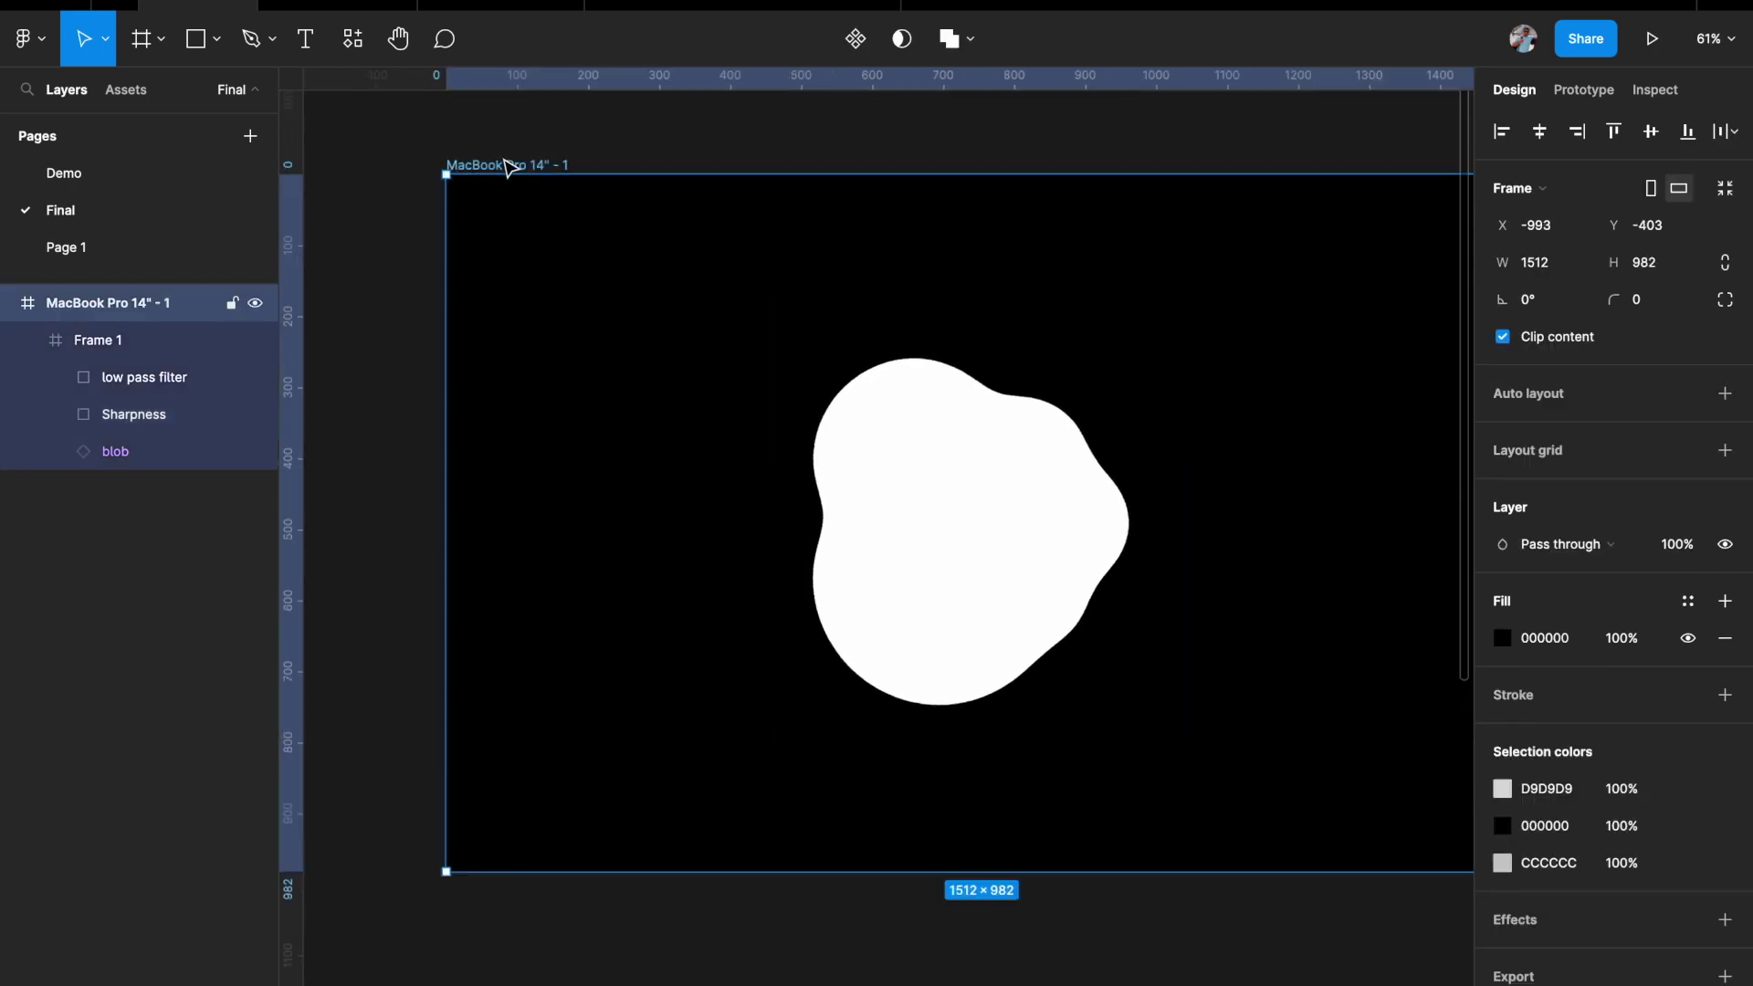
{"action": "left_click", "coordinate": [1652, 38]}
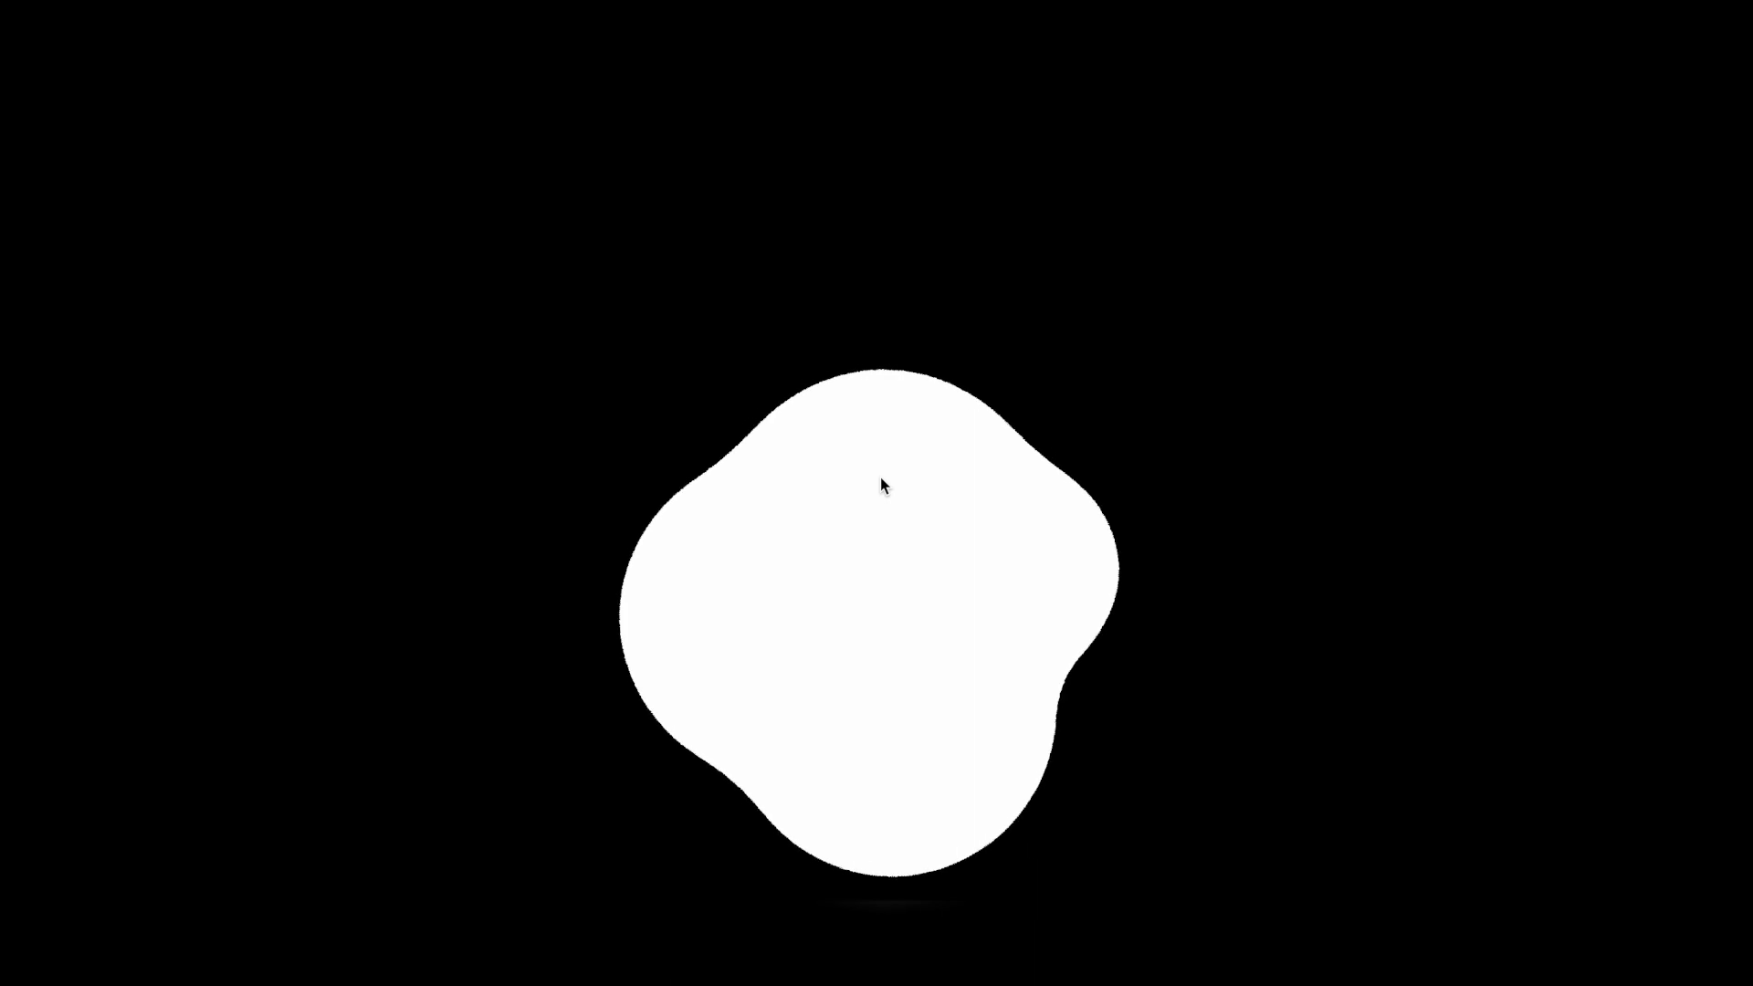
{"action": "left_click", "coordinate": [236, 17]}
{"action": "key", "text": "shift+1"}
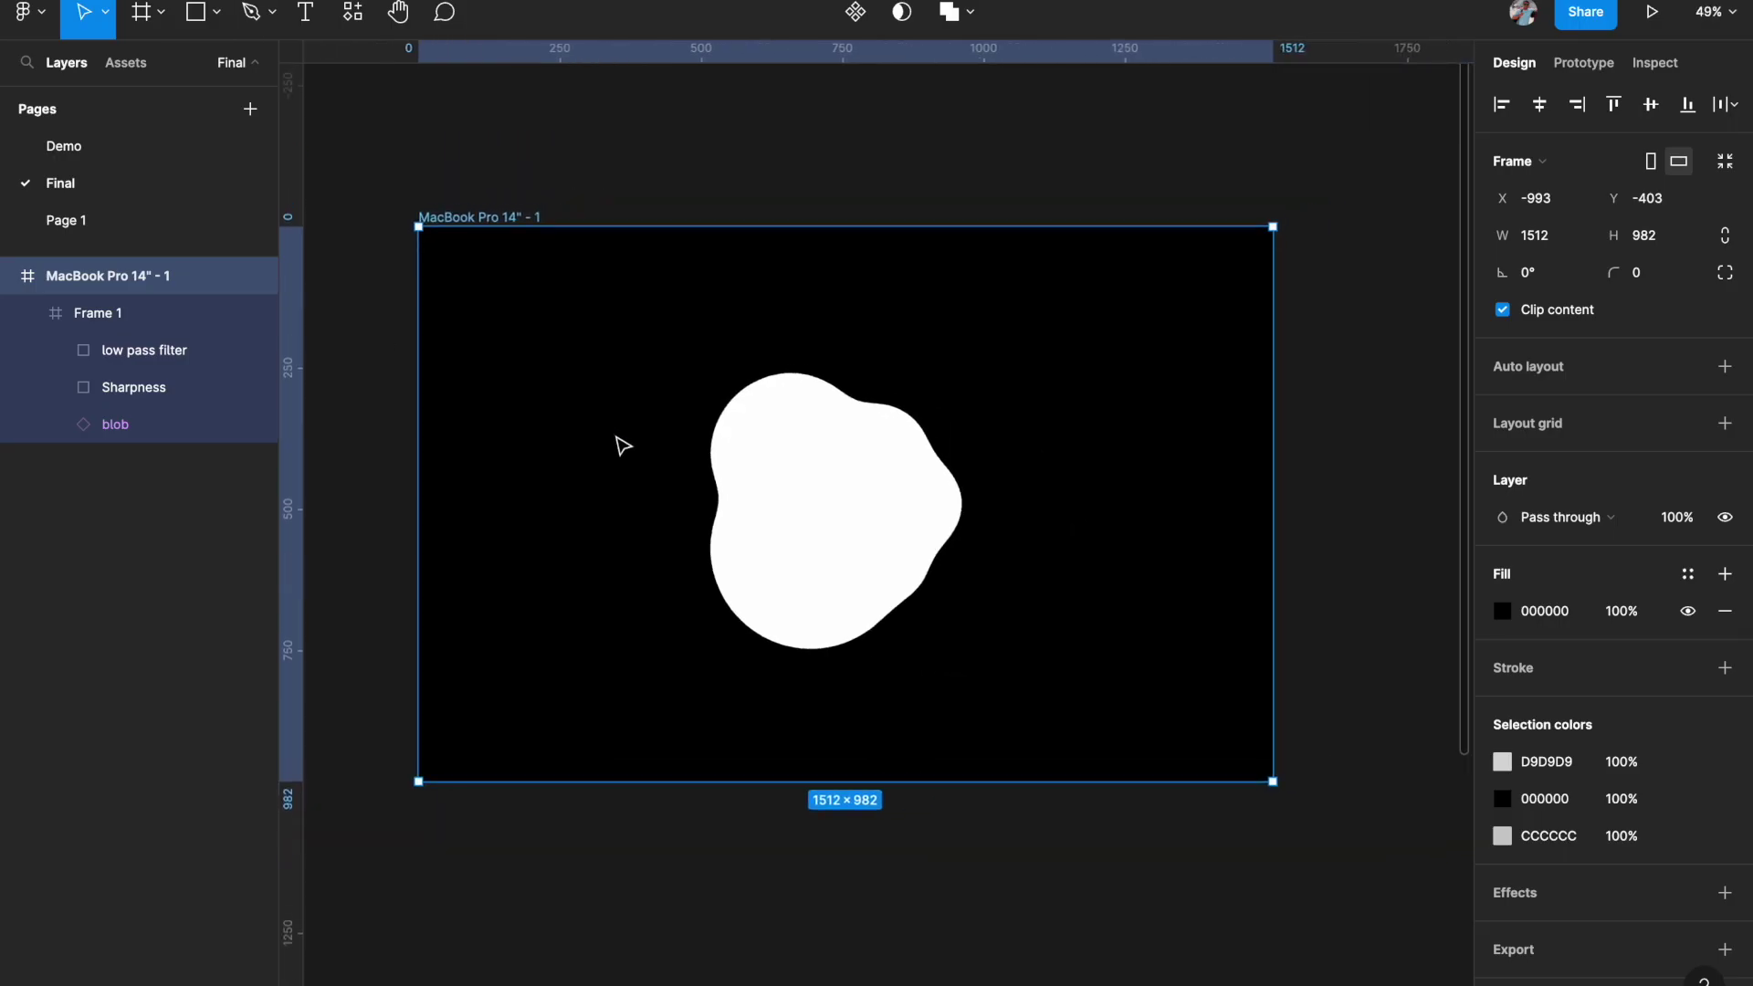
{"action": "left_click", "coordinate": [709, 183]}
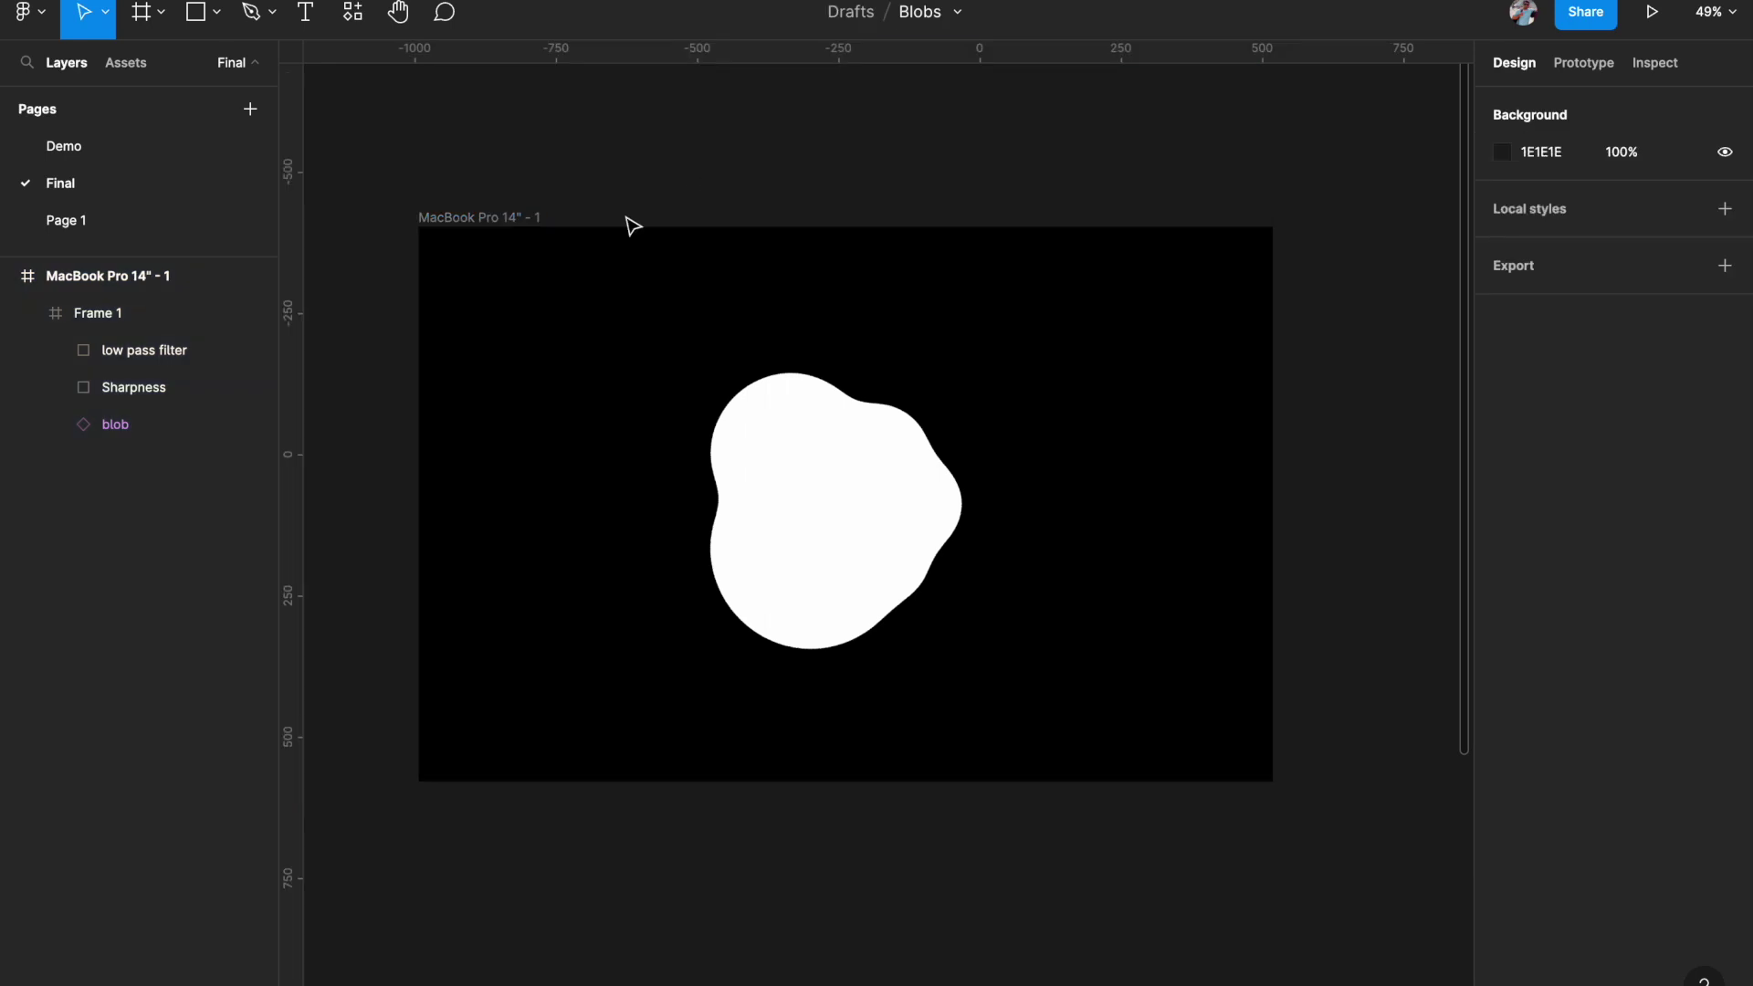
{"action": "left_click", "coordinate": [152, 430]}
{"action": "left_click", "coordinate": [152, 393]}
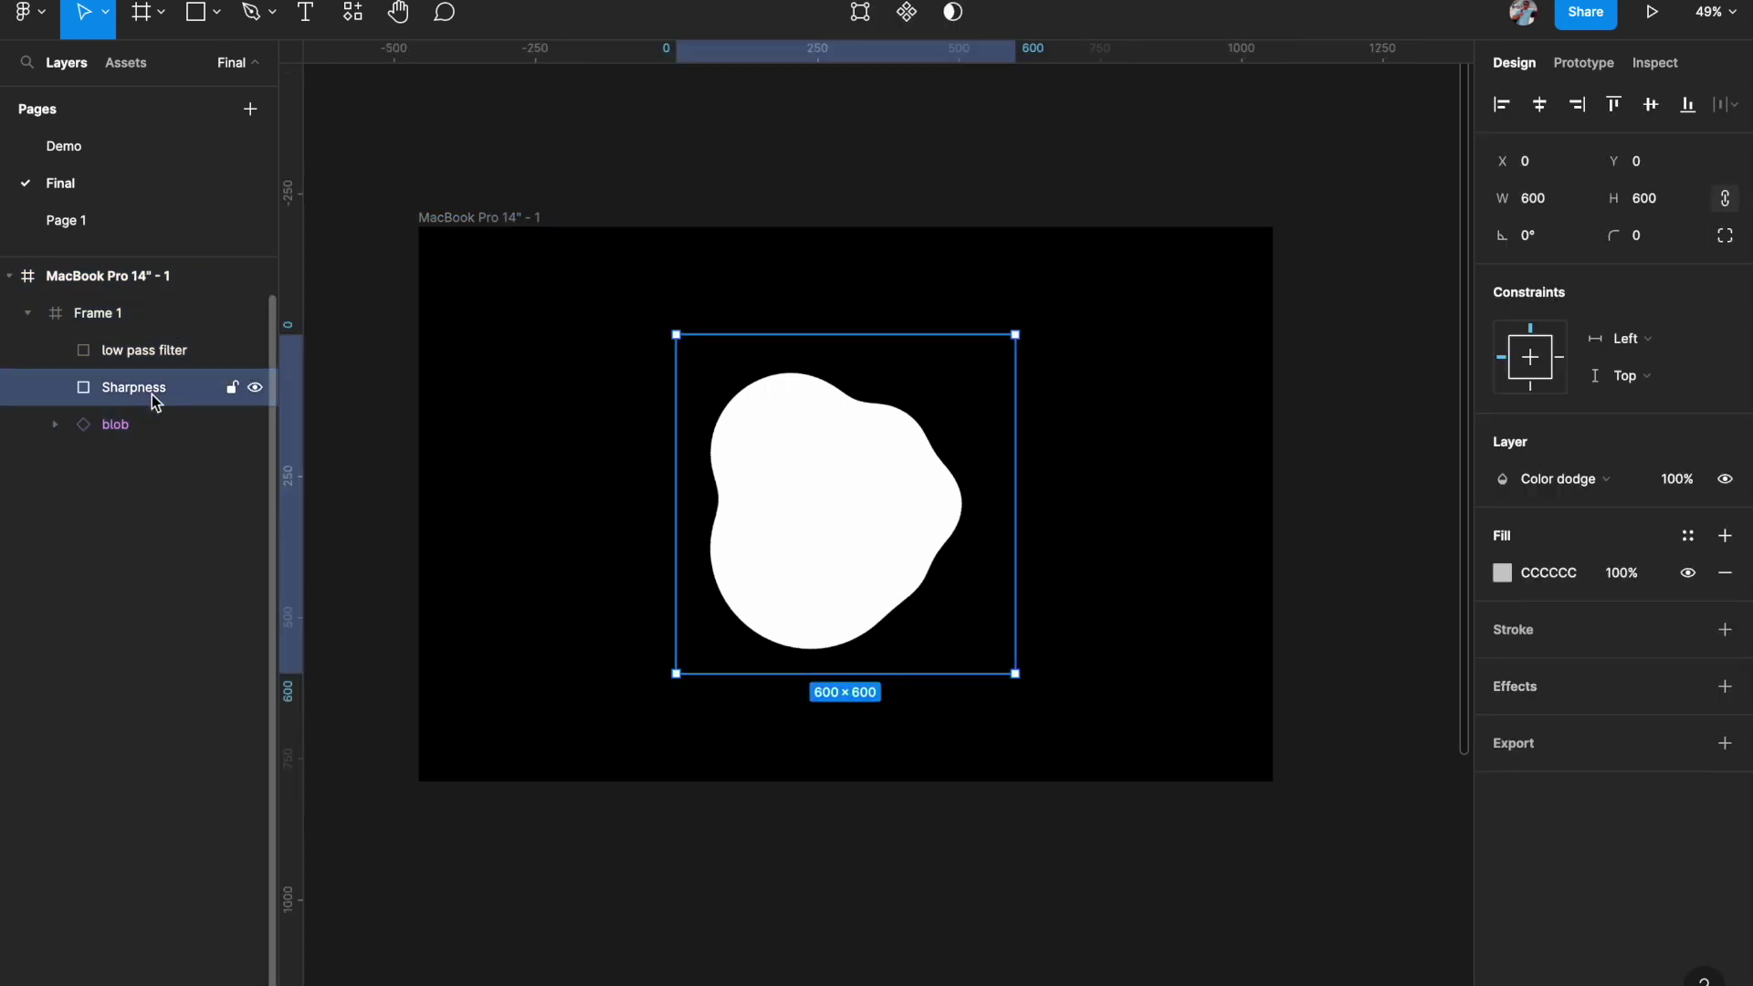
{"action": "left_click", "coordinate": [159, 355]}
{"action": "left_click", "coordinate": [159, 385]}
{"action": "left_click", "coordinate": [157, 356]}
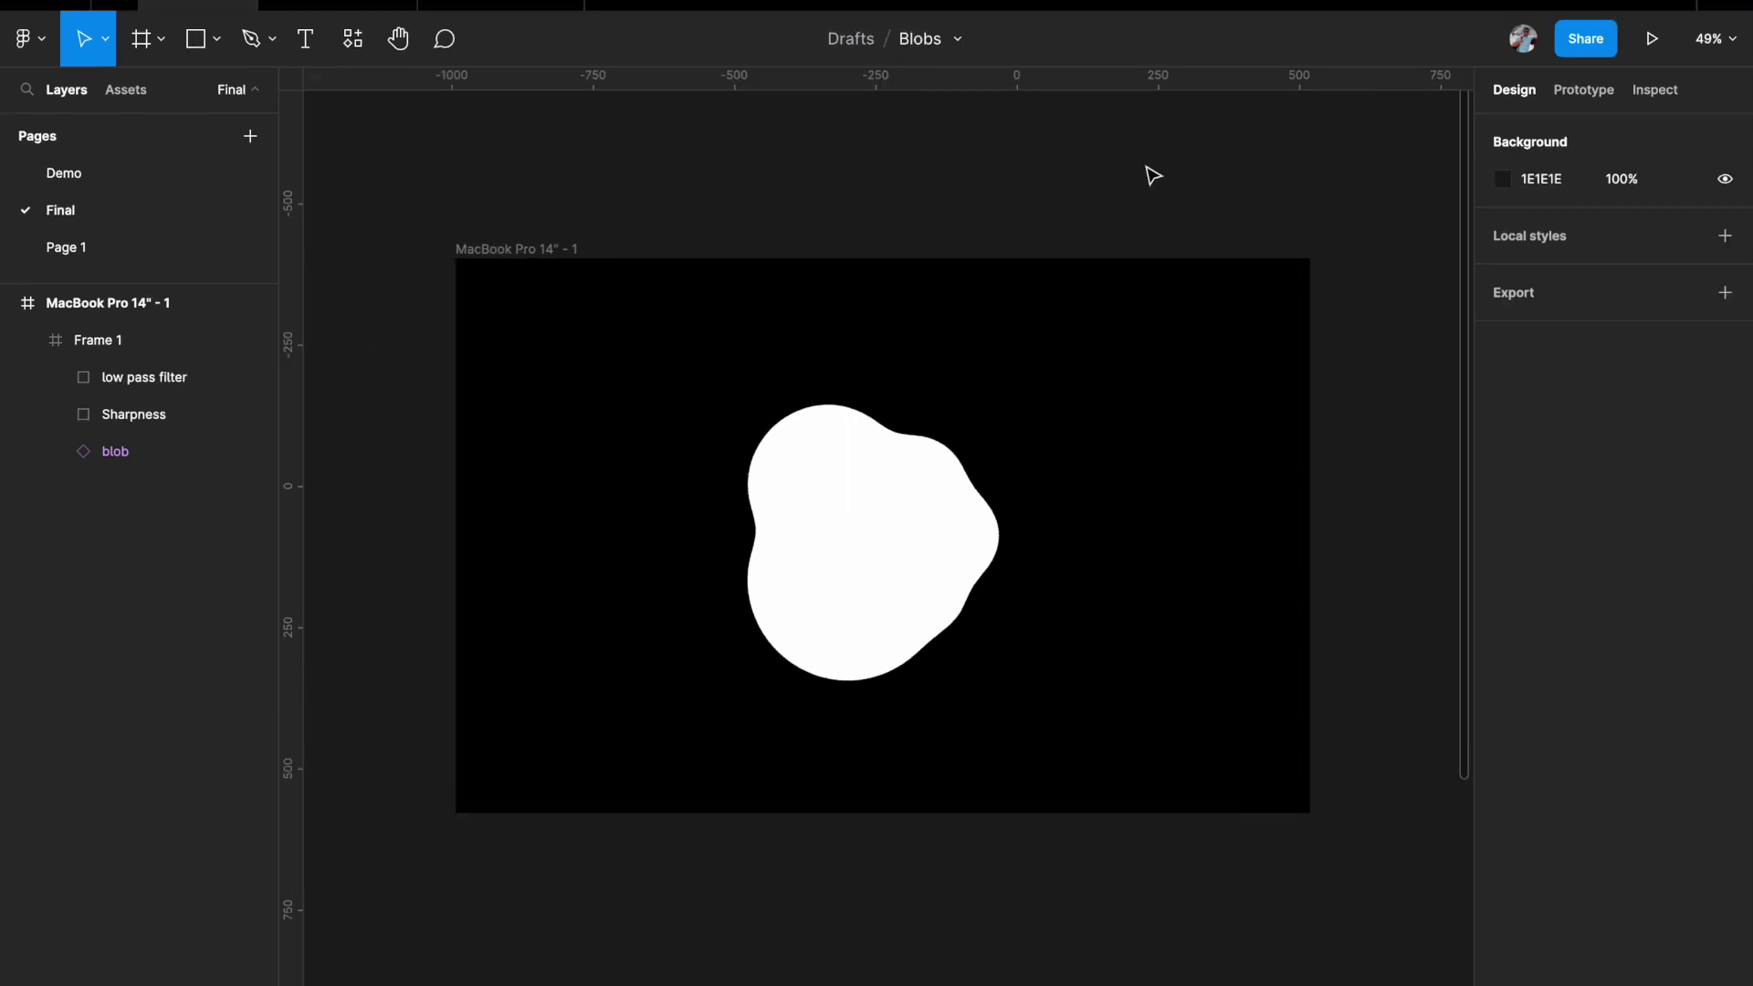
{"action": "scroll", "coordinate": [888, 524], "scroll_direction": "up", "scroll_amount": 2}
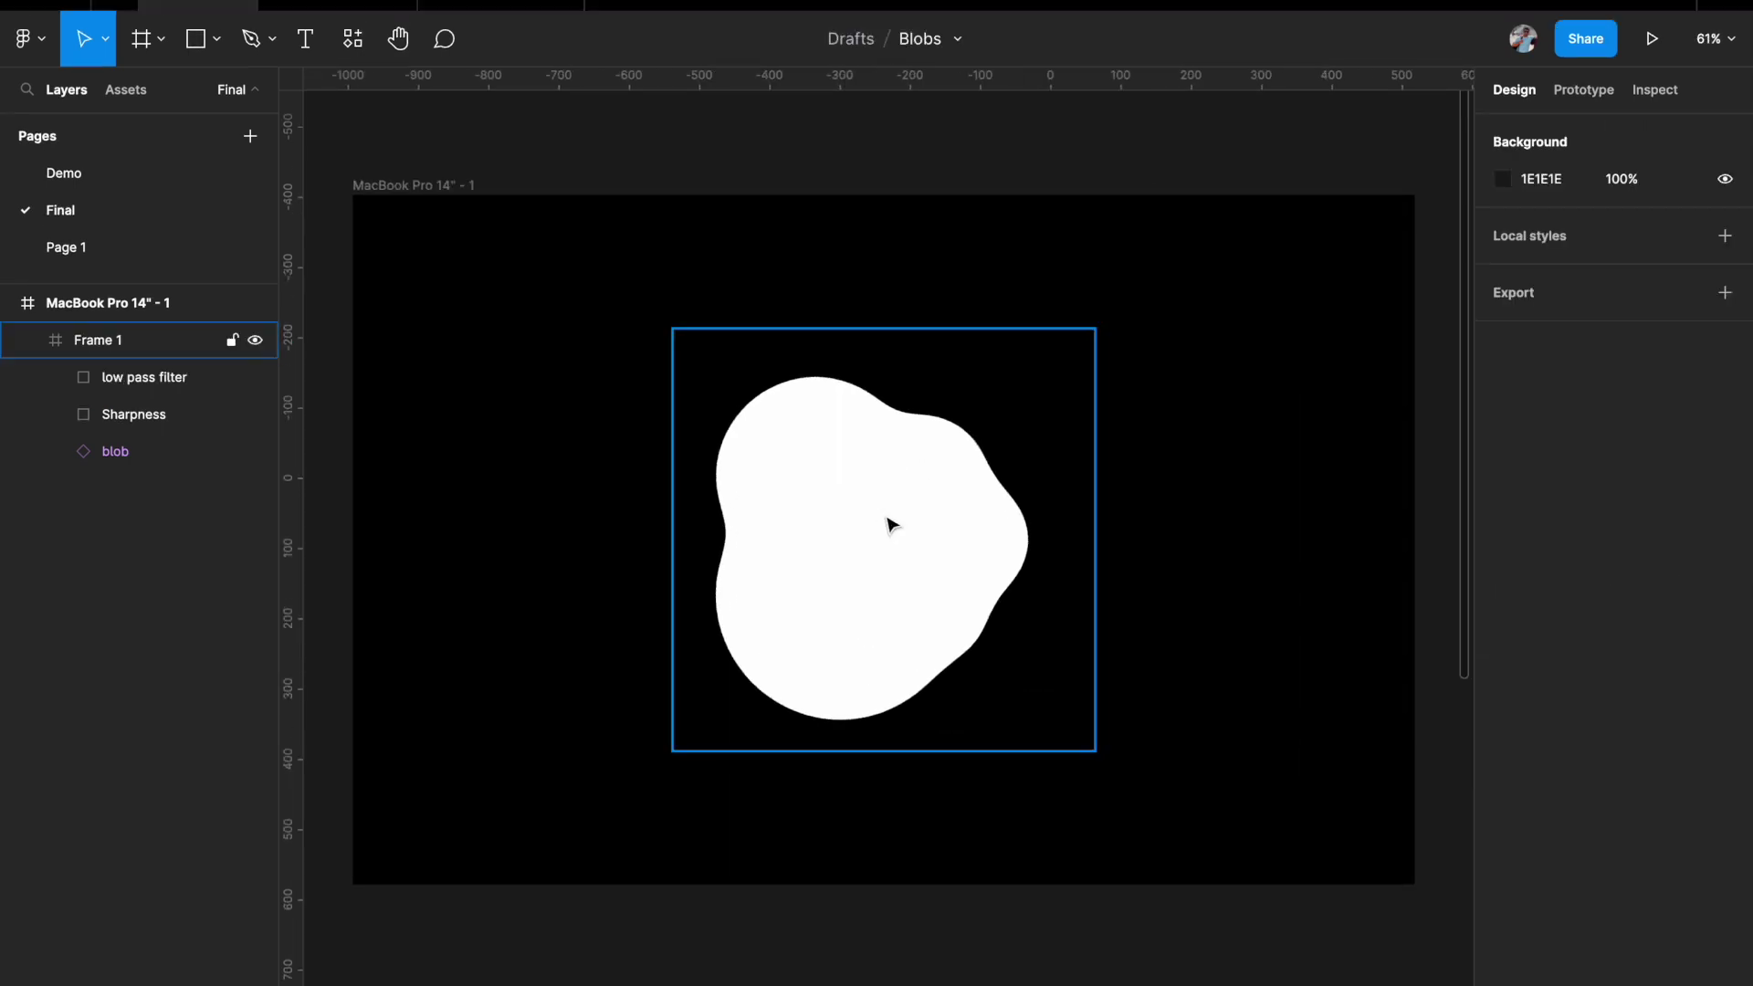
Duplicate the low pass filter layer, name it 'Color', and set it to Normal blending.
{"action": "left_click", "coordinate": [159, 387]}
{"action": "key", "text": "ctrl+d"}
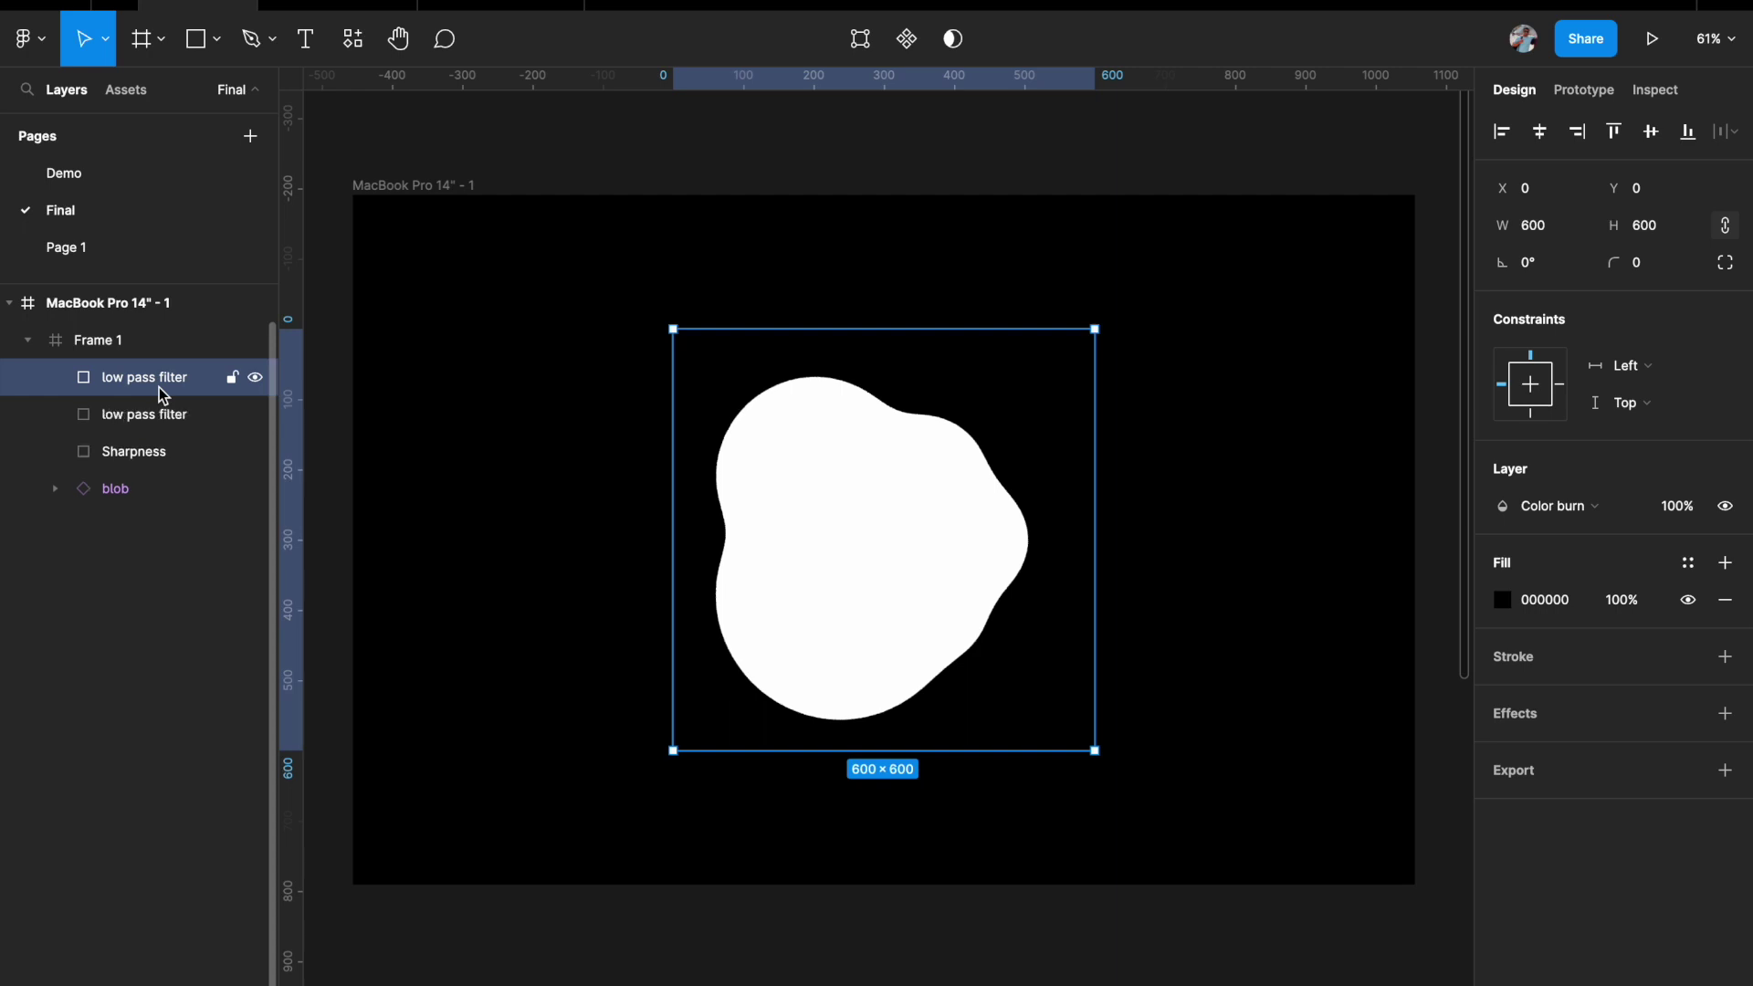
{"action": "double_click", "coordinate": [144, 387]}
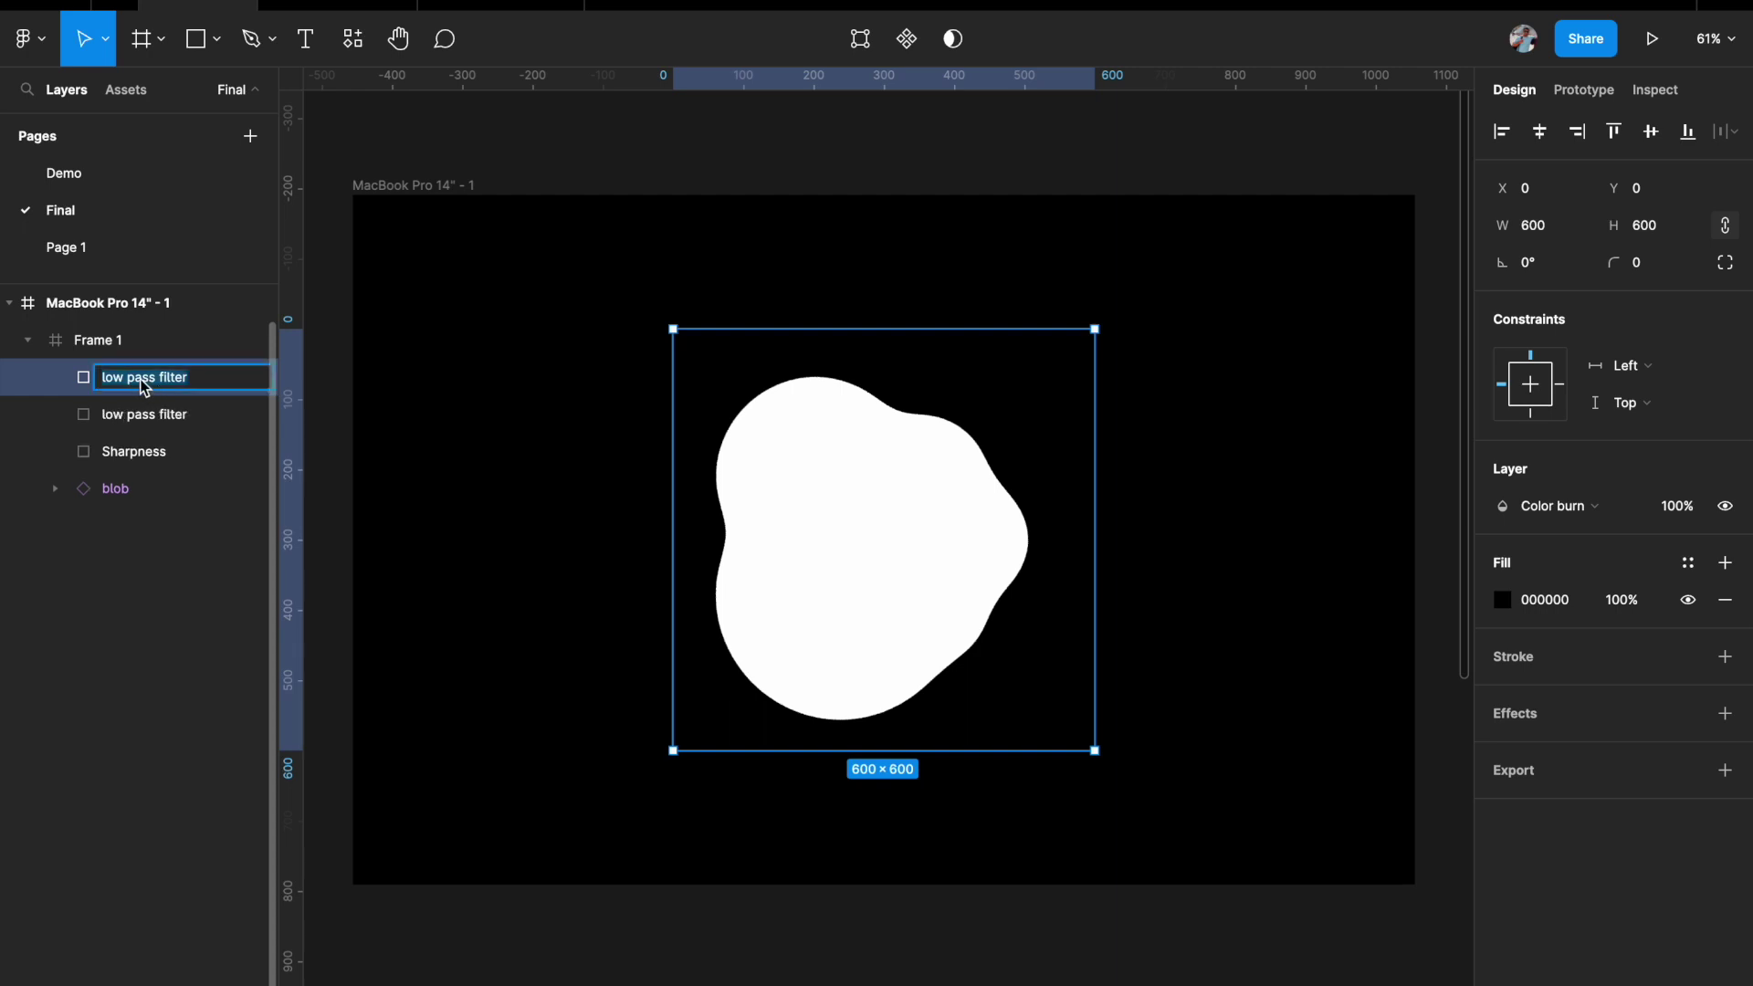
{"action": "type", "text": "Color"}
{"action": "key", "text": "Return"}
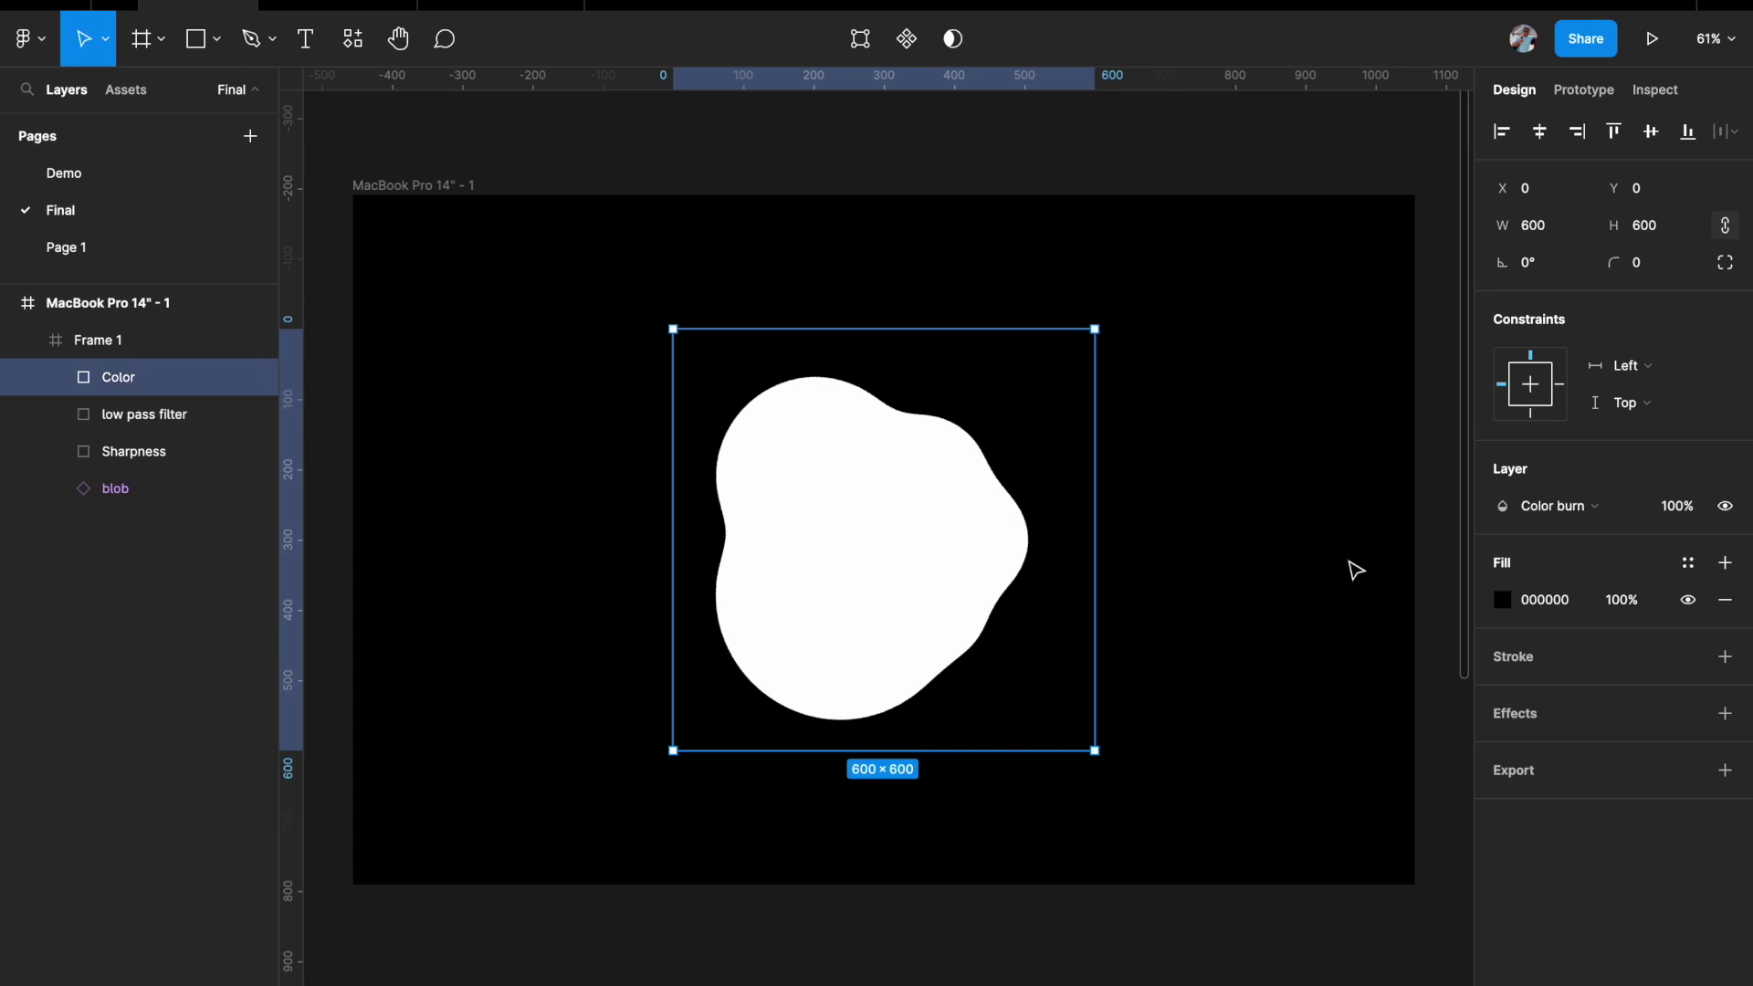
{"action": "left_click", "coordinate": [1549, 510]}
{"action": "left_click", "coordinate": [1552, 401]}
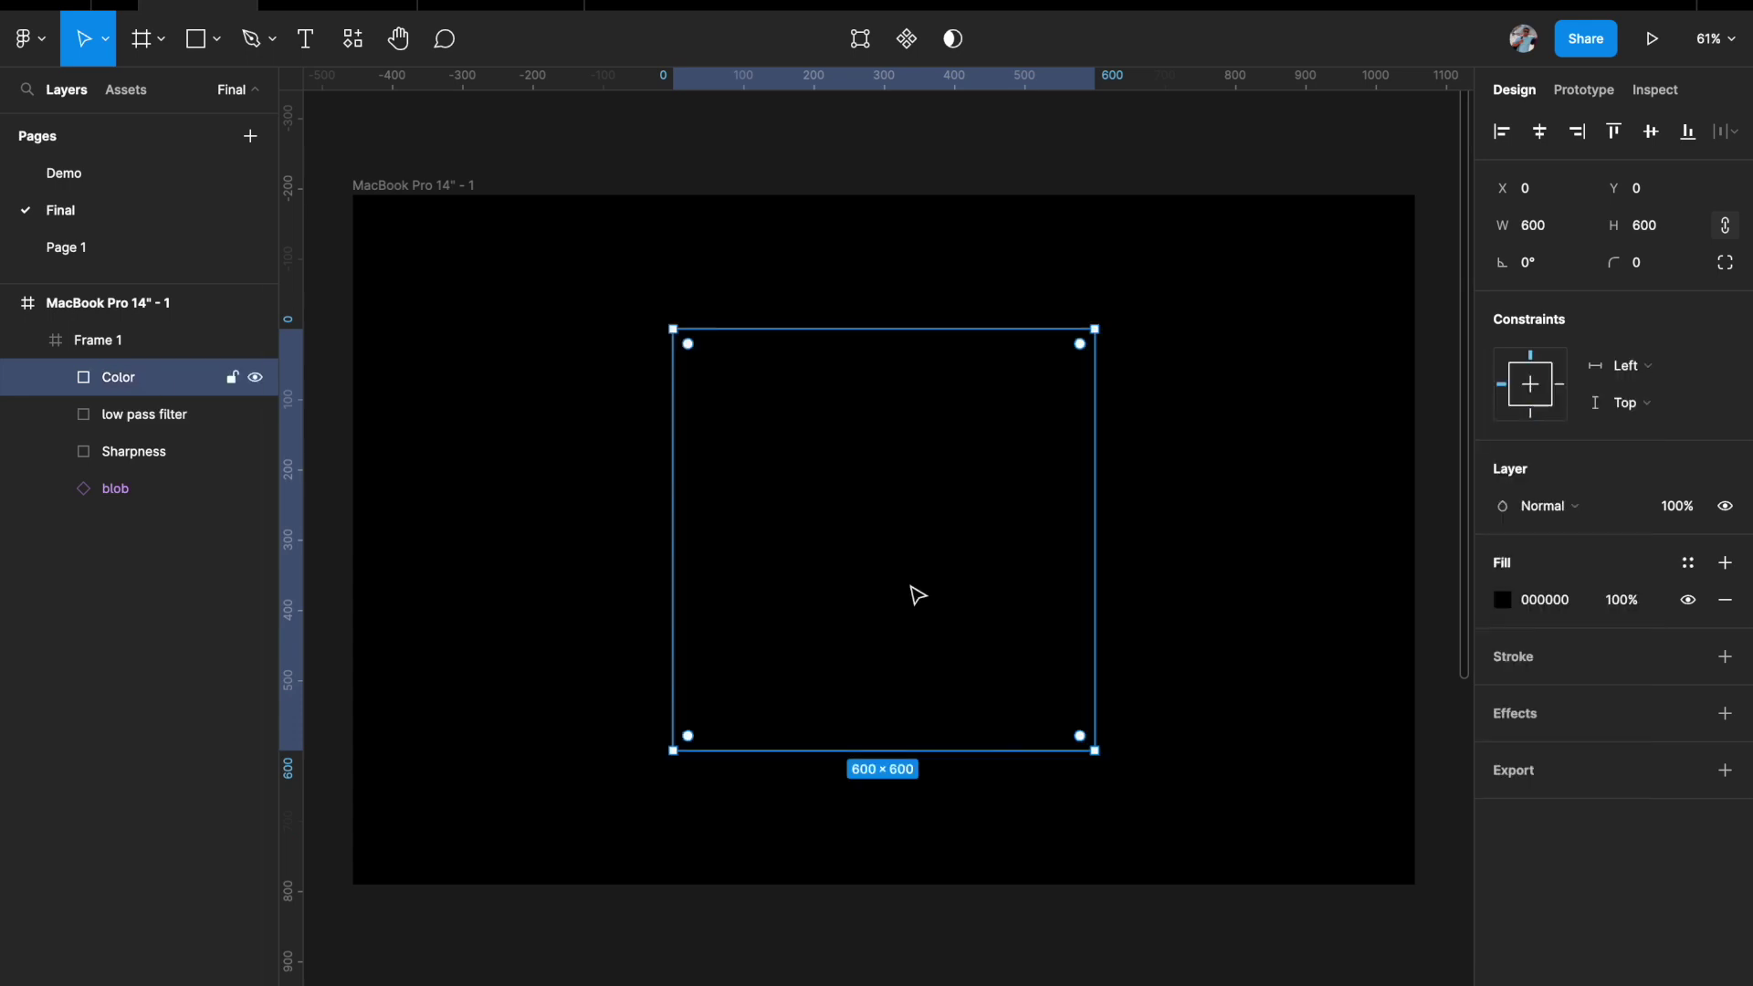
Give the Color fill a diagonal linear gradient from red to yellow.
{"action": "left_click", "coordinate": [1502, 599]}
{"action": "left_click", "coordinate": [1263, 460]}
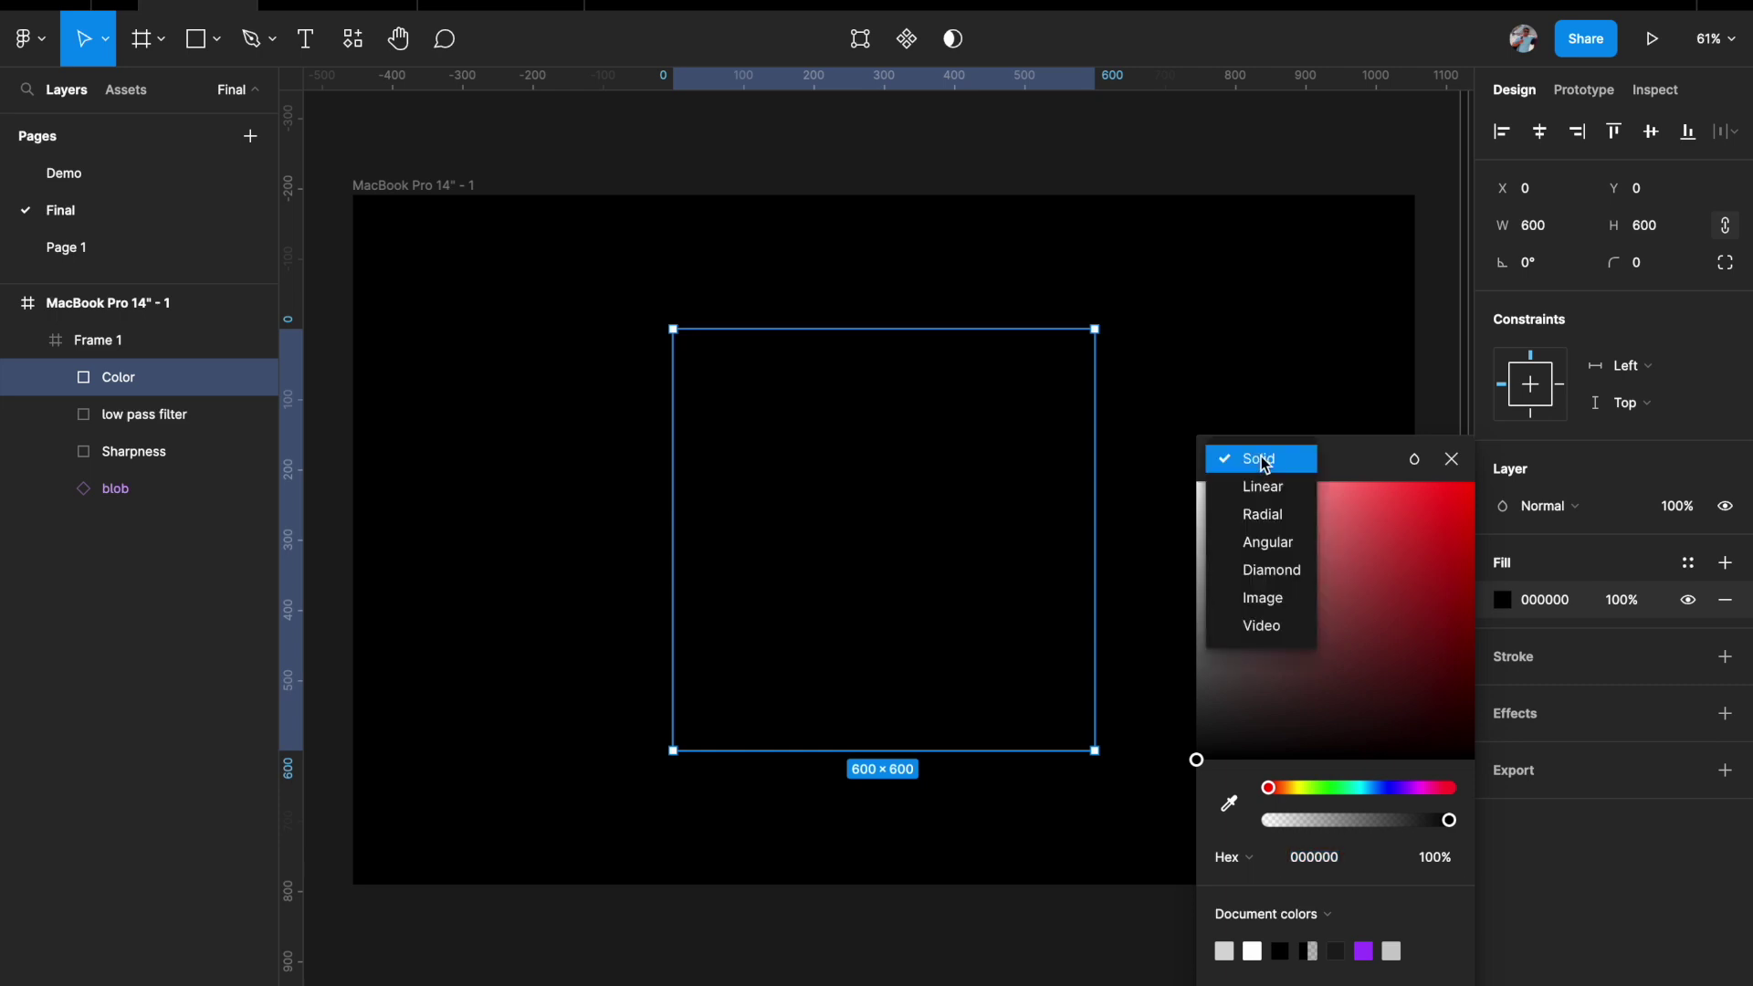
{"action": "left_click", "coordinate": [1261, 486]}
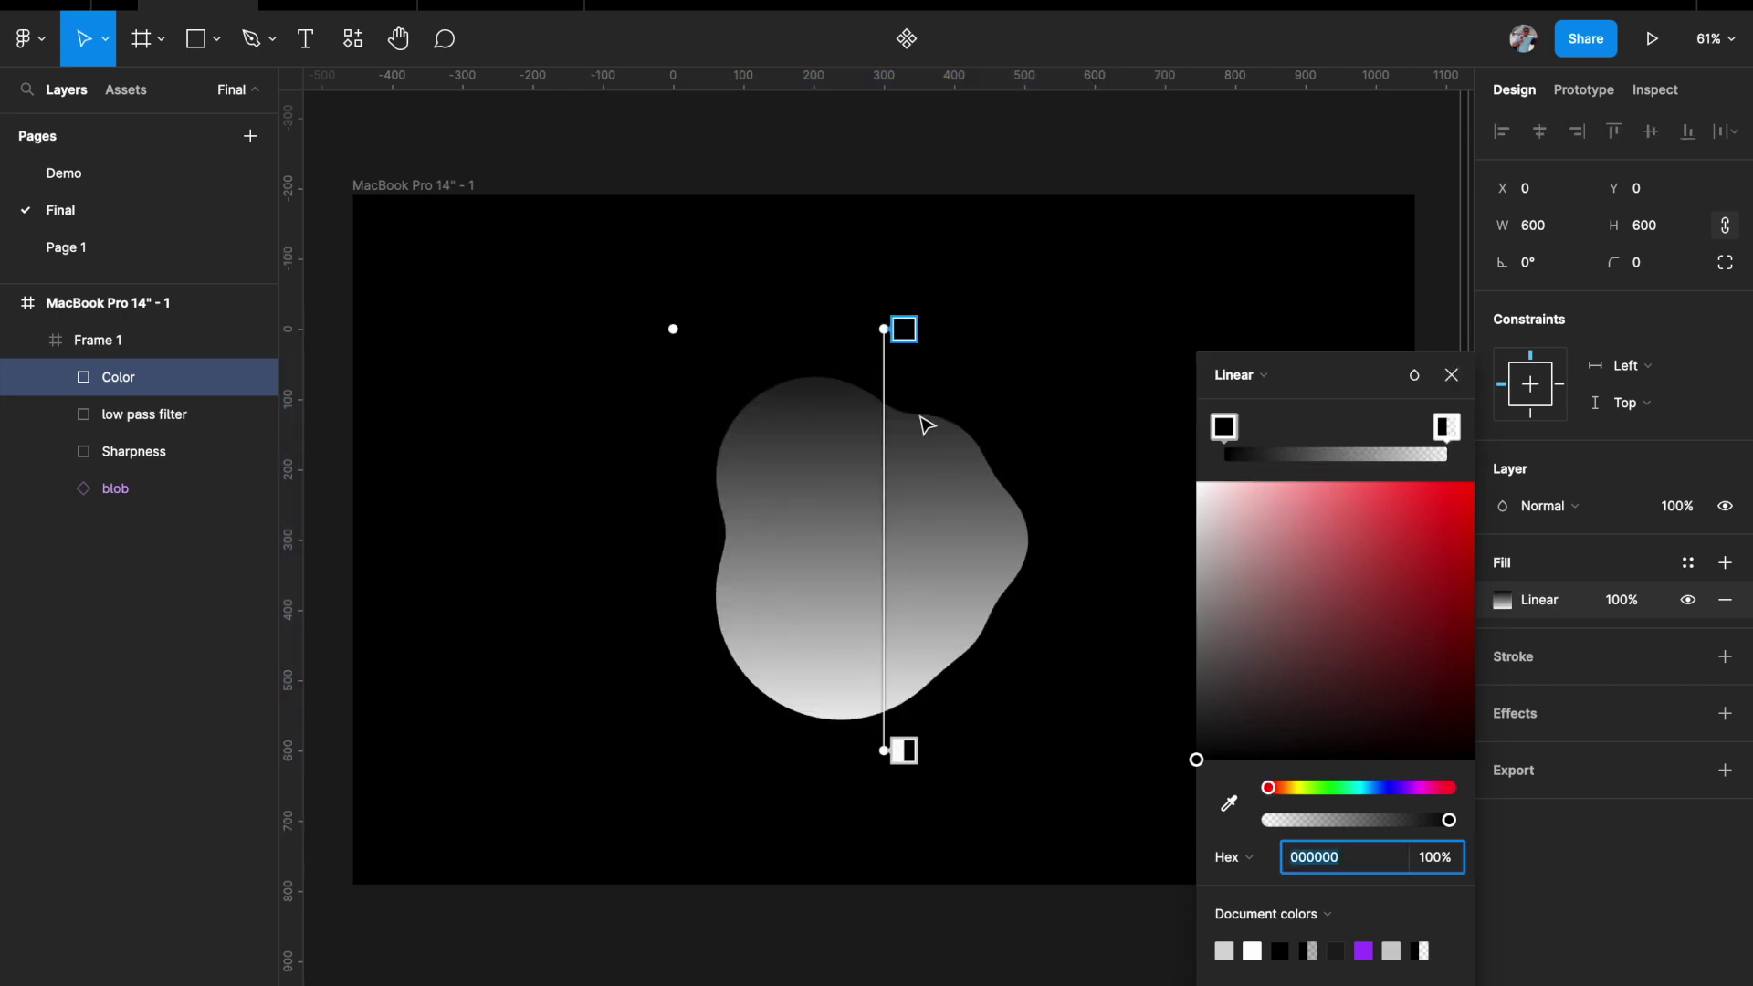
{"action": "left_click_drag", "start_coordinate": [884, 328], "coordinate": [710, 347]}
{"action": "left_click_drag", "start_coordinate": [884, 751], "coordinate": [933, 709]}
{"action": "left_click", "coordinate": [1438, 489]}
{"action": "left_click", "coordinate": [1447, 426]}
{"action": "left_click", "coordinate": [1294, 787]}
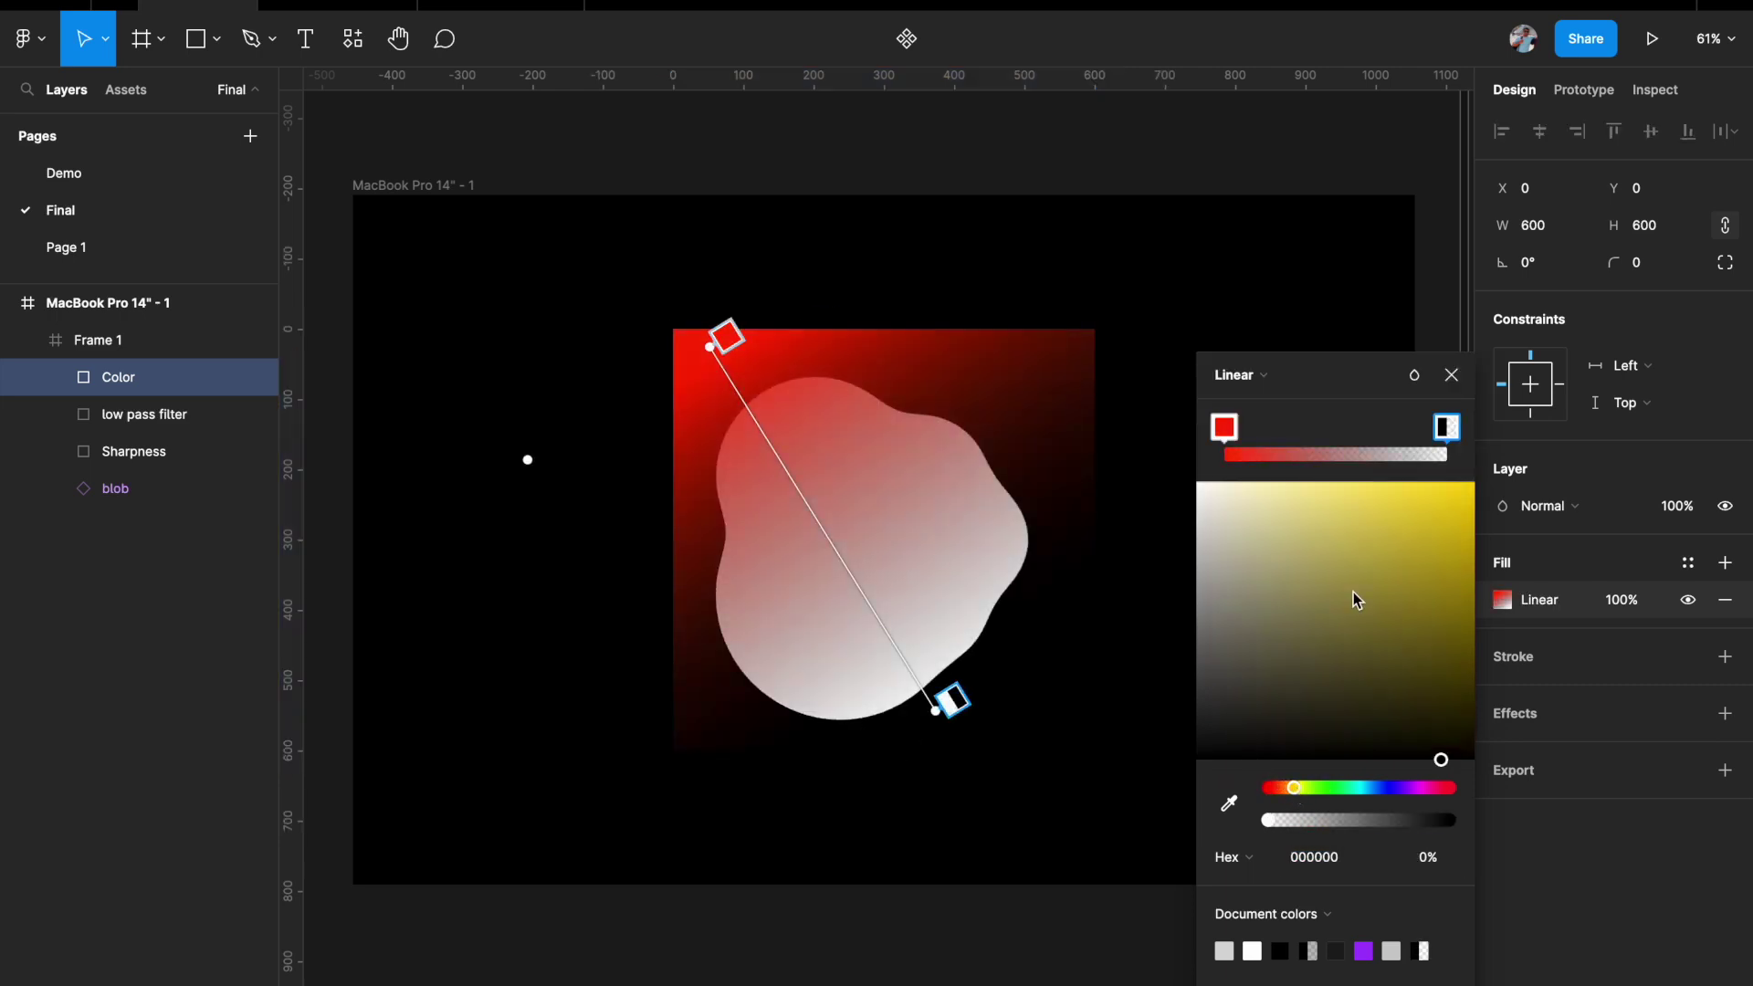
{"action": "left_click_drag", "start_coordinate": [1357, 600], "coordinate": [1472, 484]}
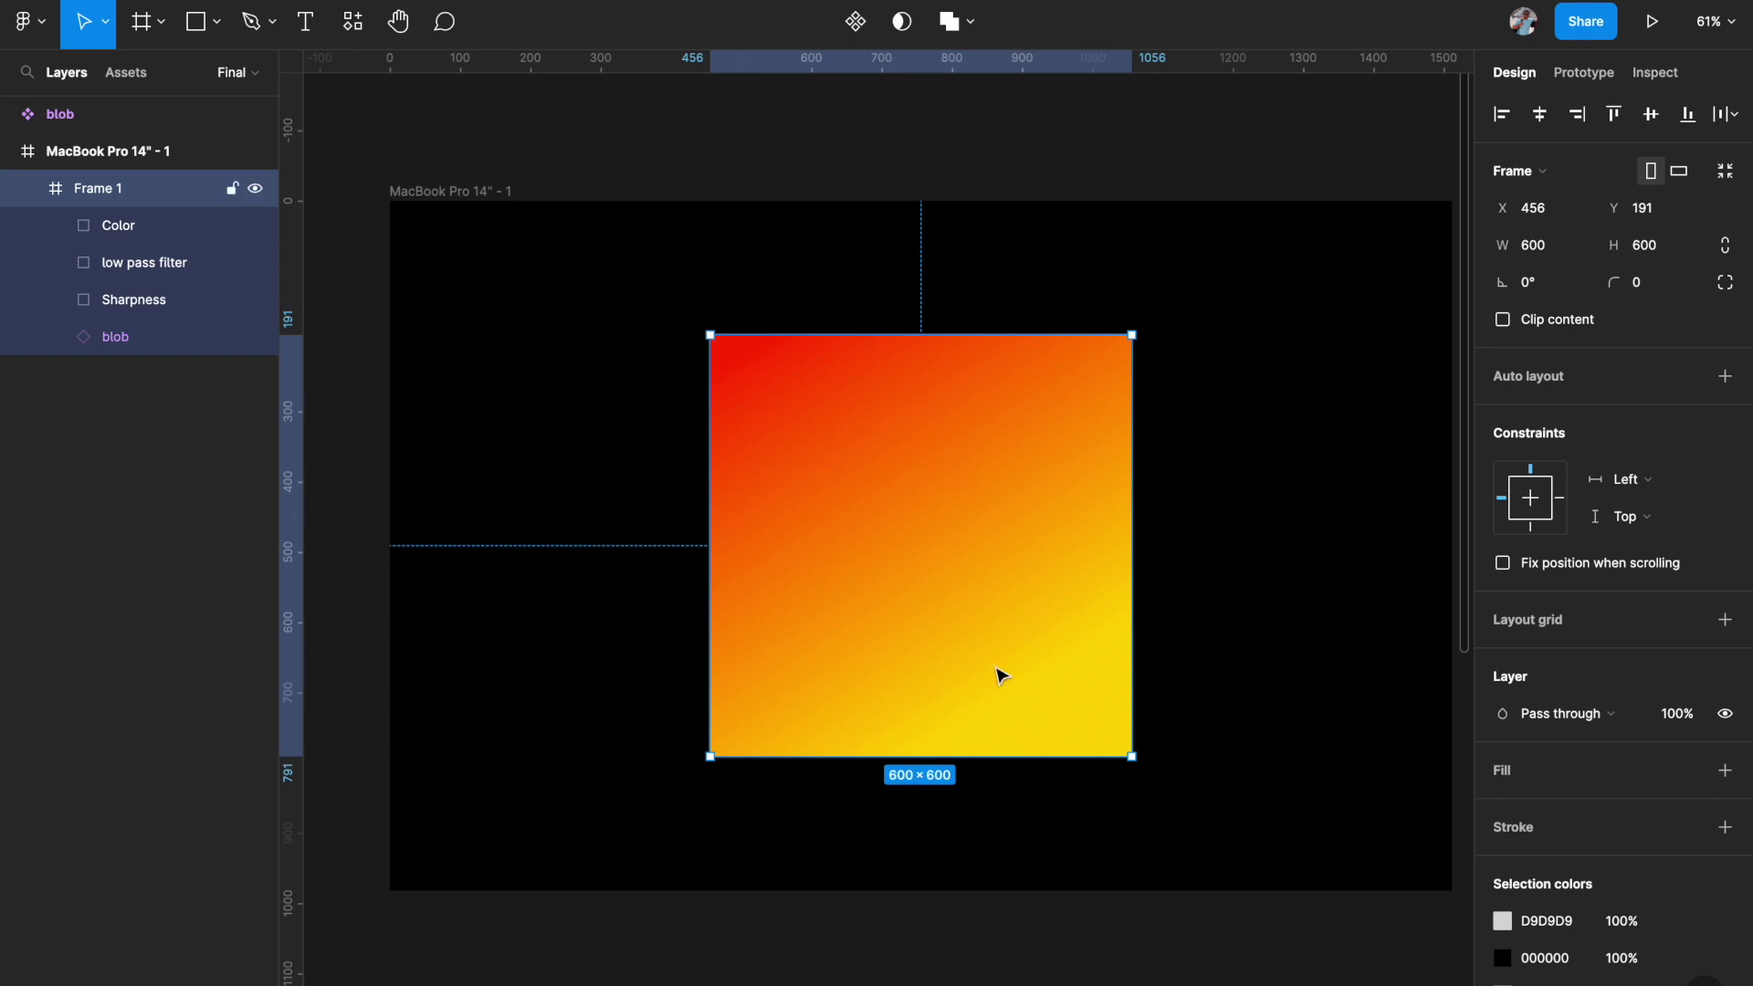
Set the Color layer's blend mode to Darken so the gradient fills only the blob.
{"action": "left_click", "coordinate": [156, 239]}
{"action": "left_click", "coordinate": [1576, 495]}
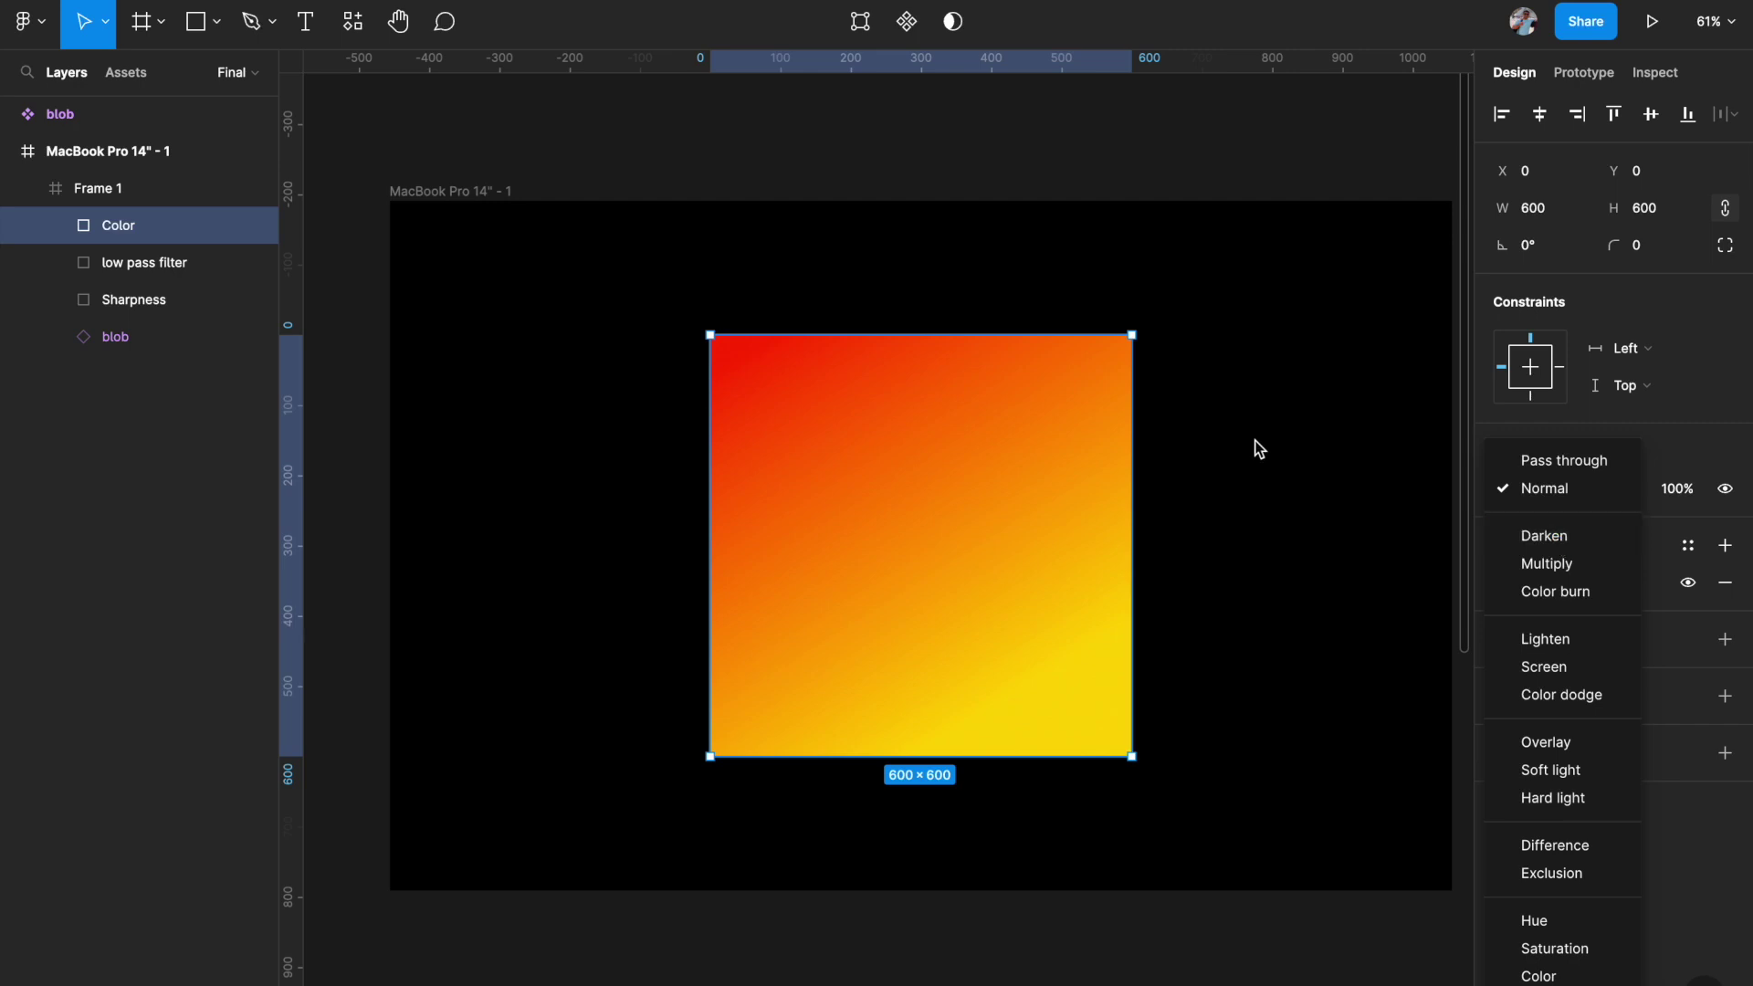
{"action": "left_click", "coordinate": [1526, 535]}
{"action": "scroll", "coordinate": [1228, 553], "scroll_direction": "down", "scroll_amount": 2}
{"action": "scroll", "coordinate": [1229, 552], "scroll_direction": "left", "scroll_amount": 2}
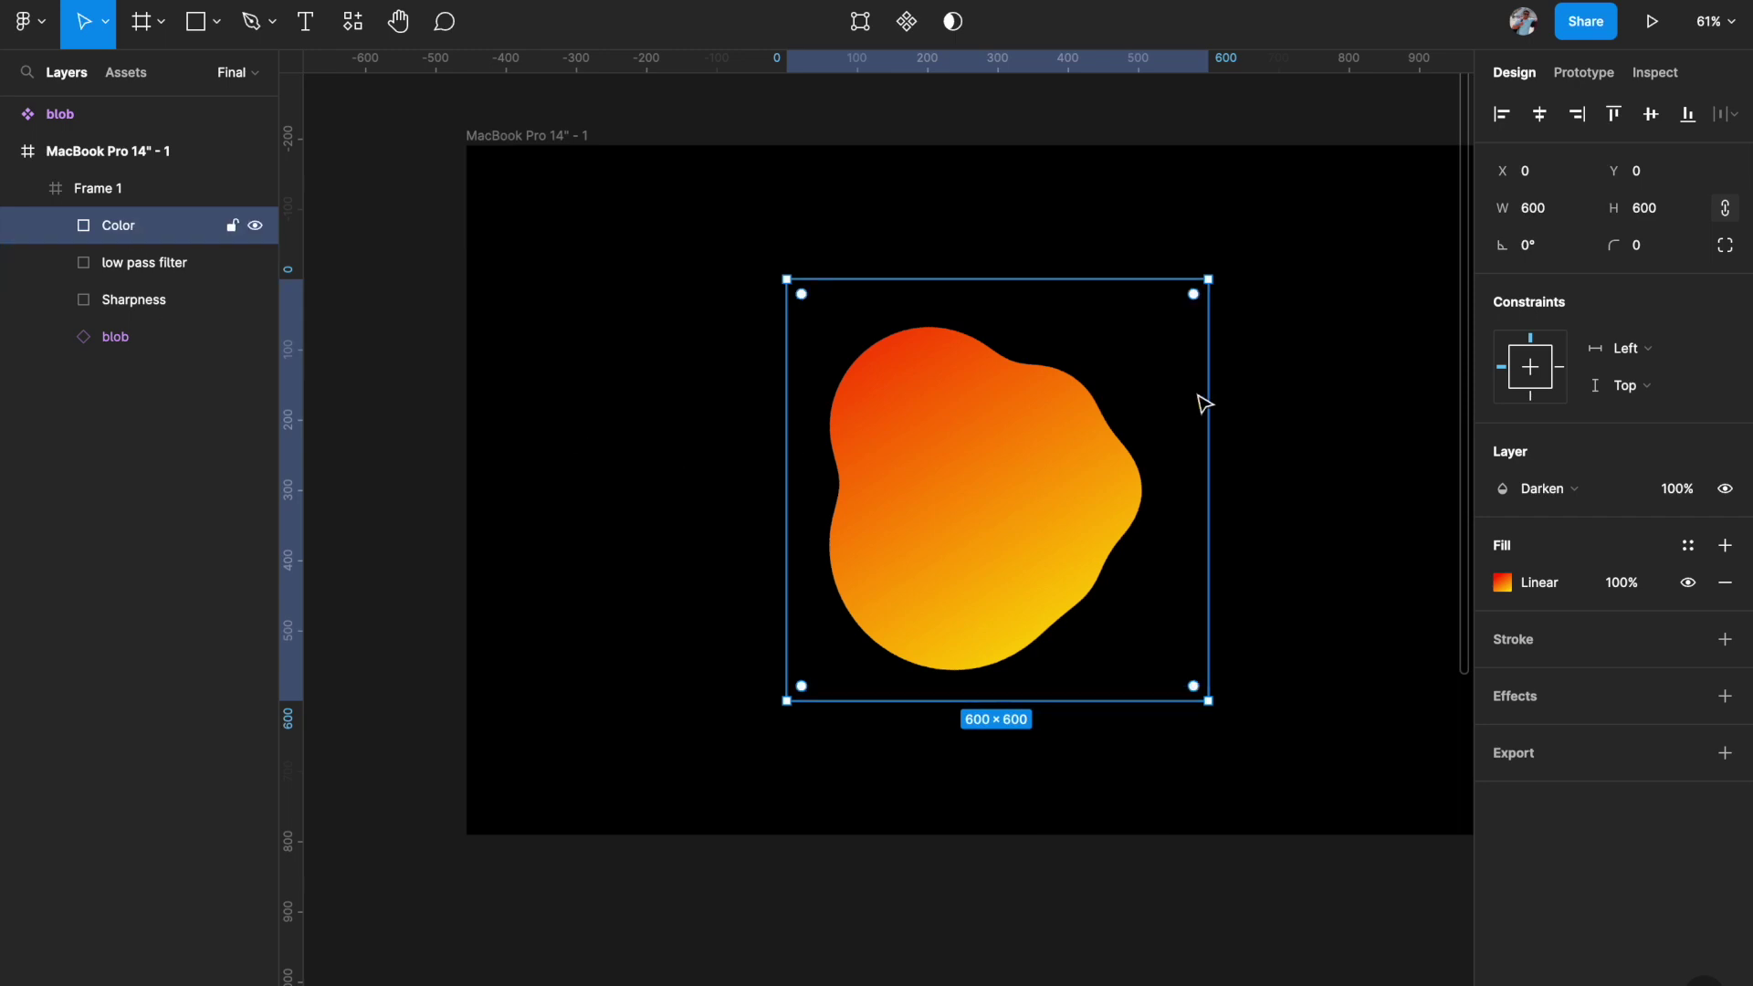
{"action": "scroll", "coordinate": [928, 509], "scroll_direction": "down", "scroll_amount": 3}
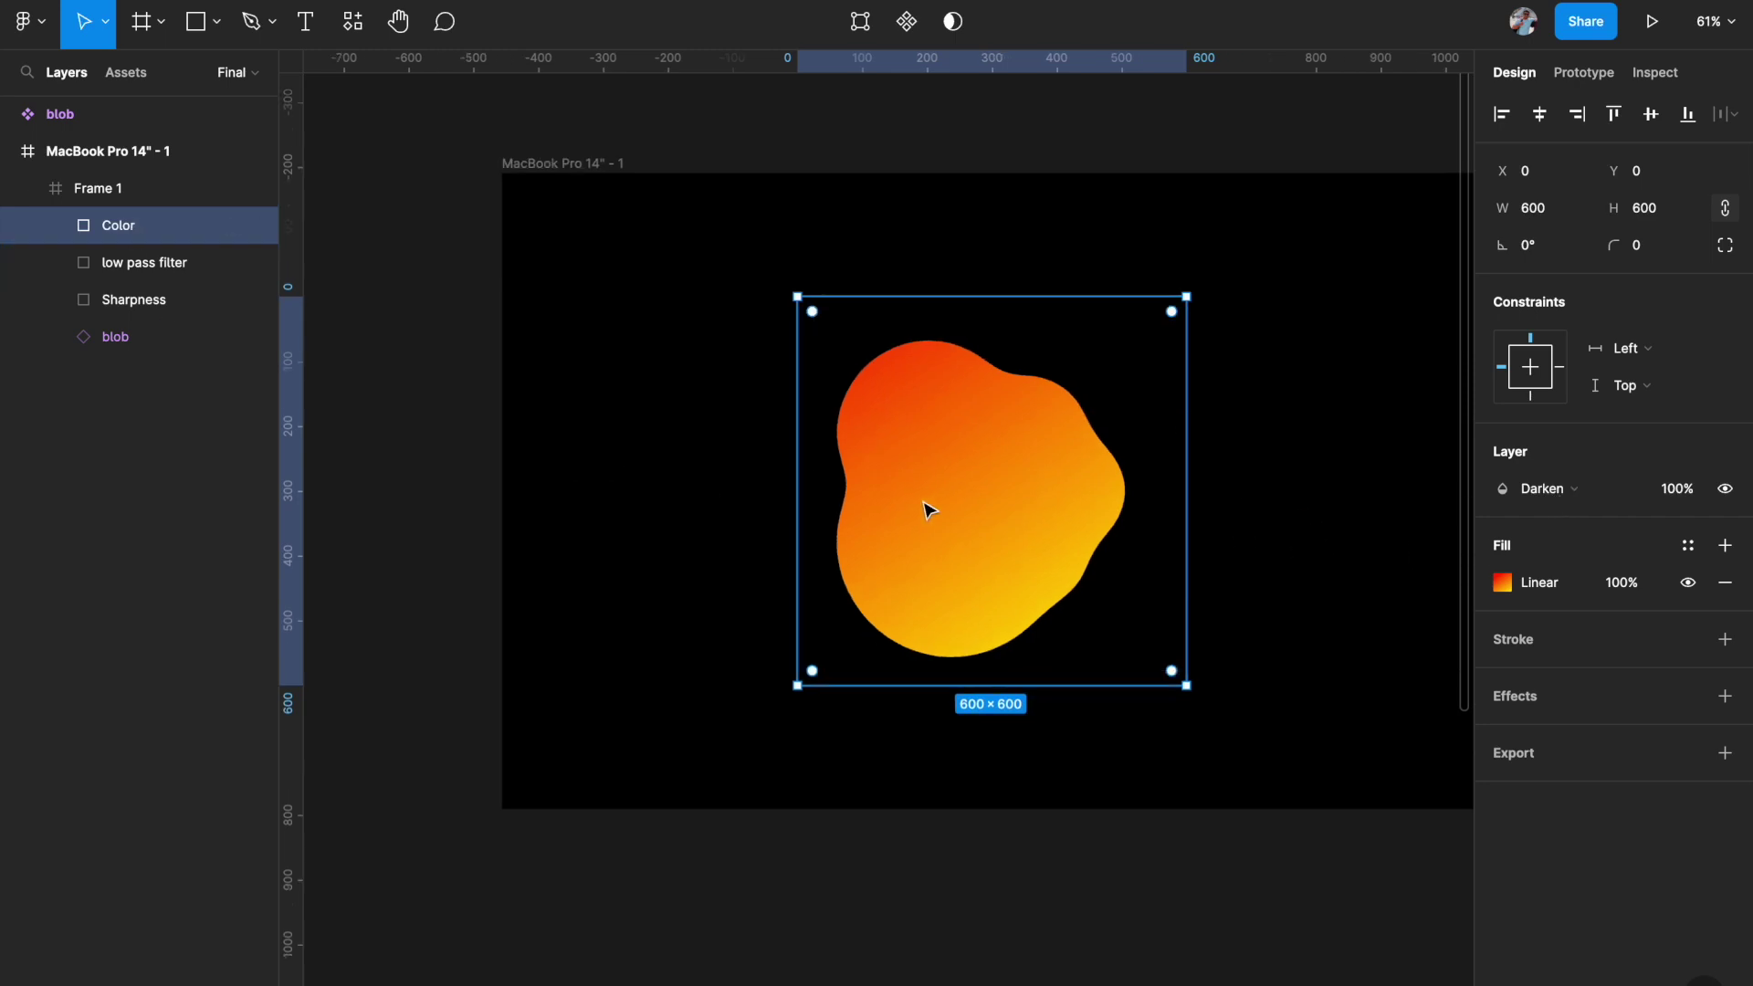
{"action": "left_click", "coordinate": [477, 146]}
{"action": "key", "text": "ctrl+alt+Return"}
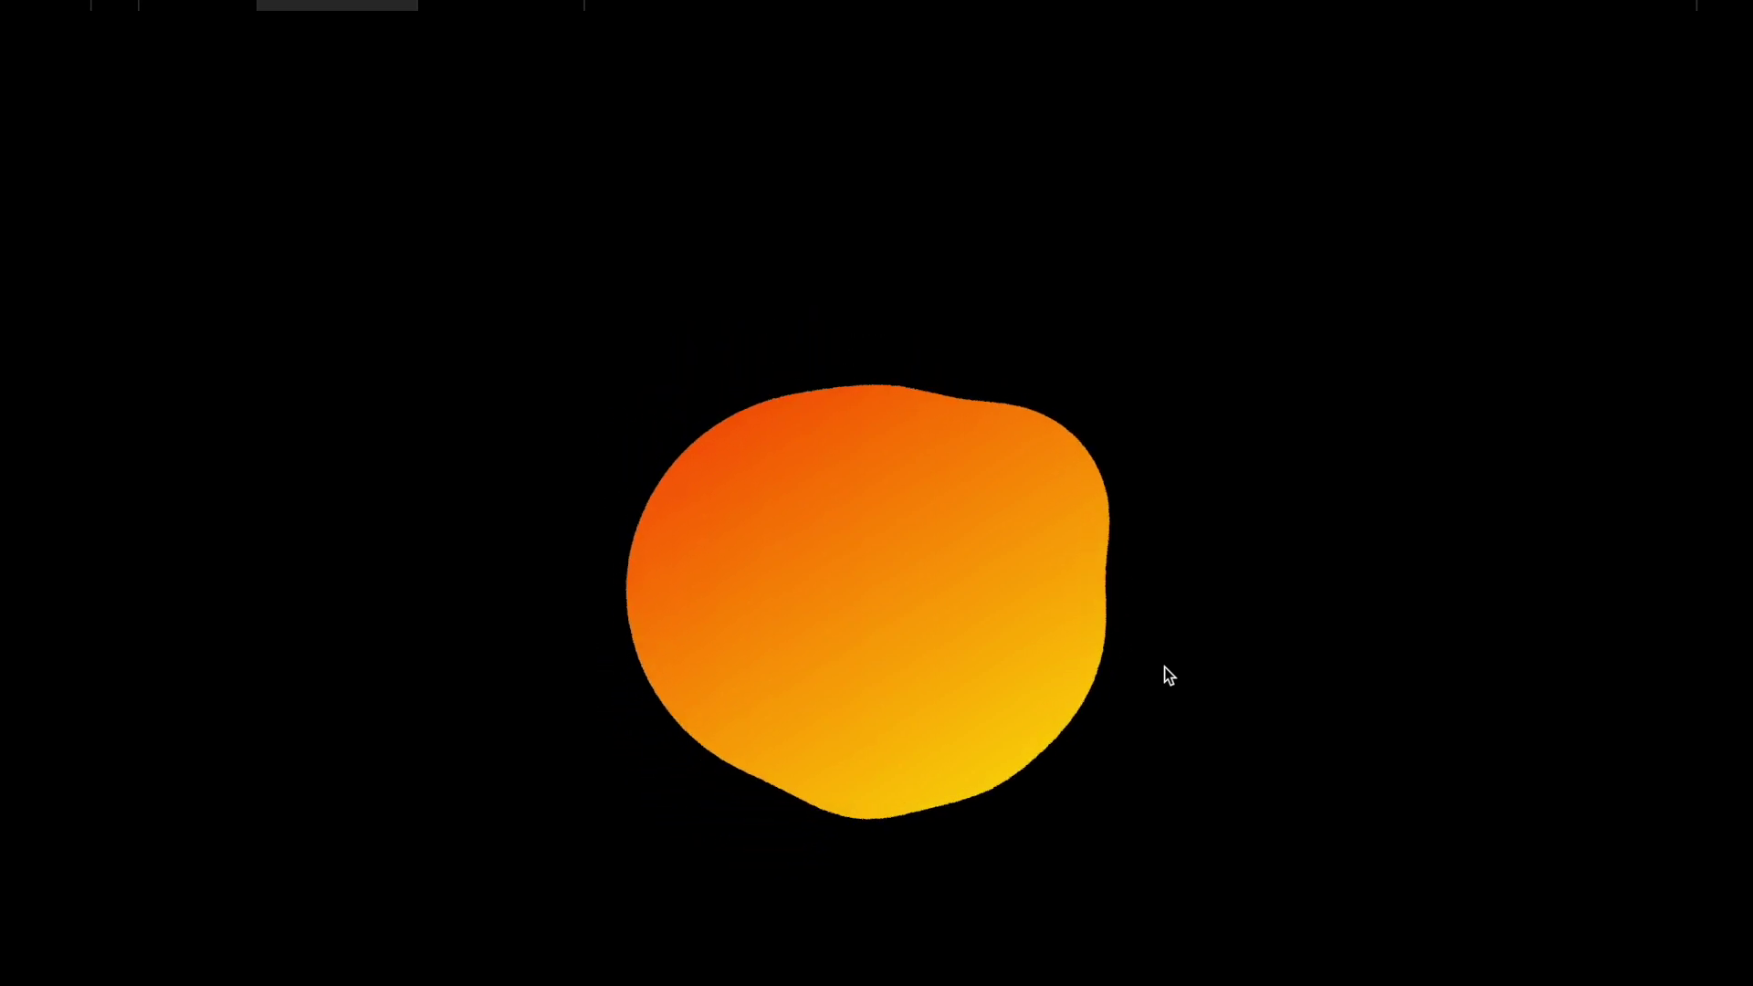
{"action": "key", "text": "super+w"}
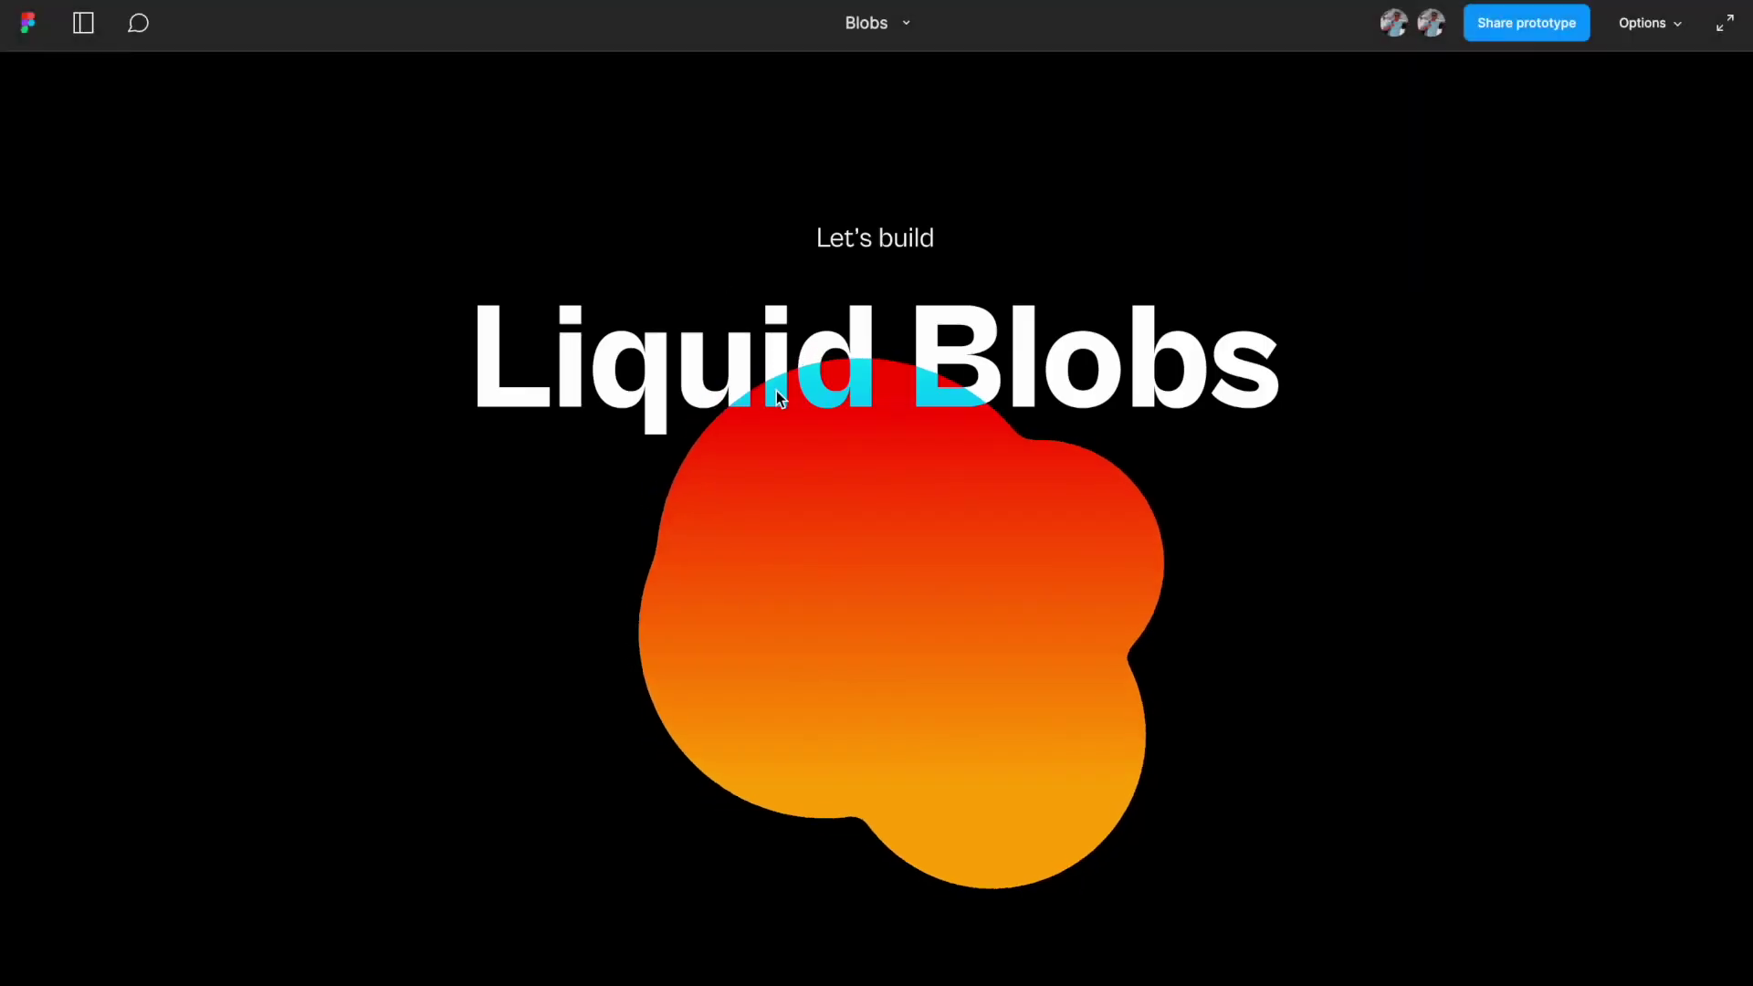
{"action": "left_click", "coordinate": [926, 585]}
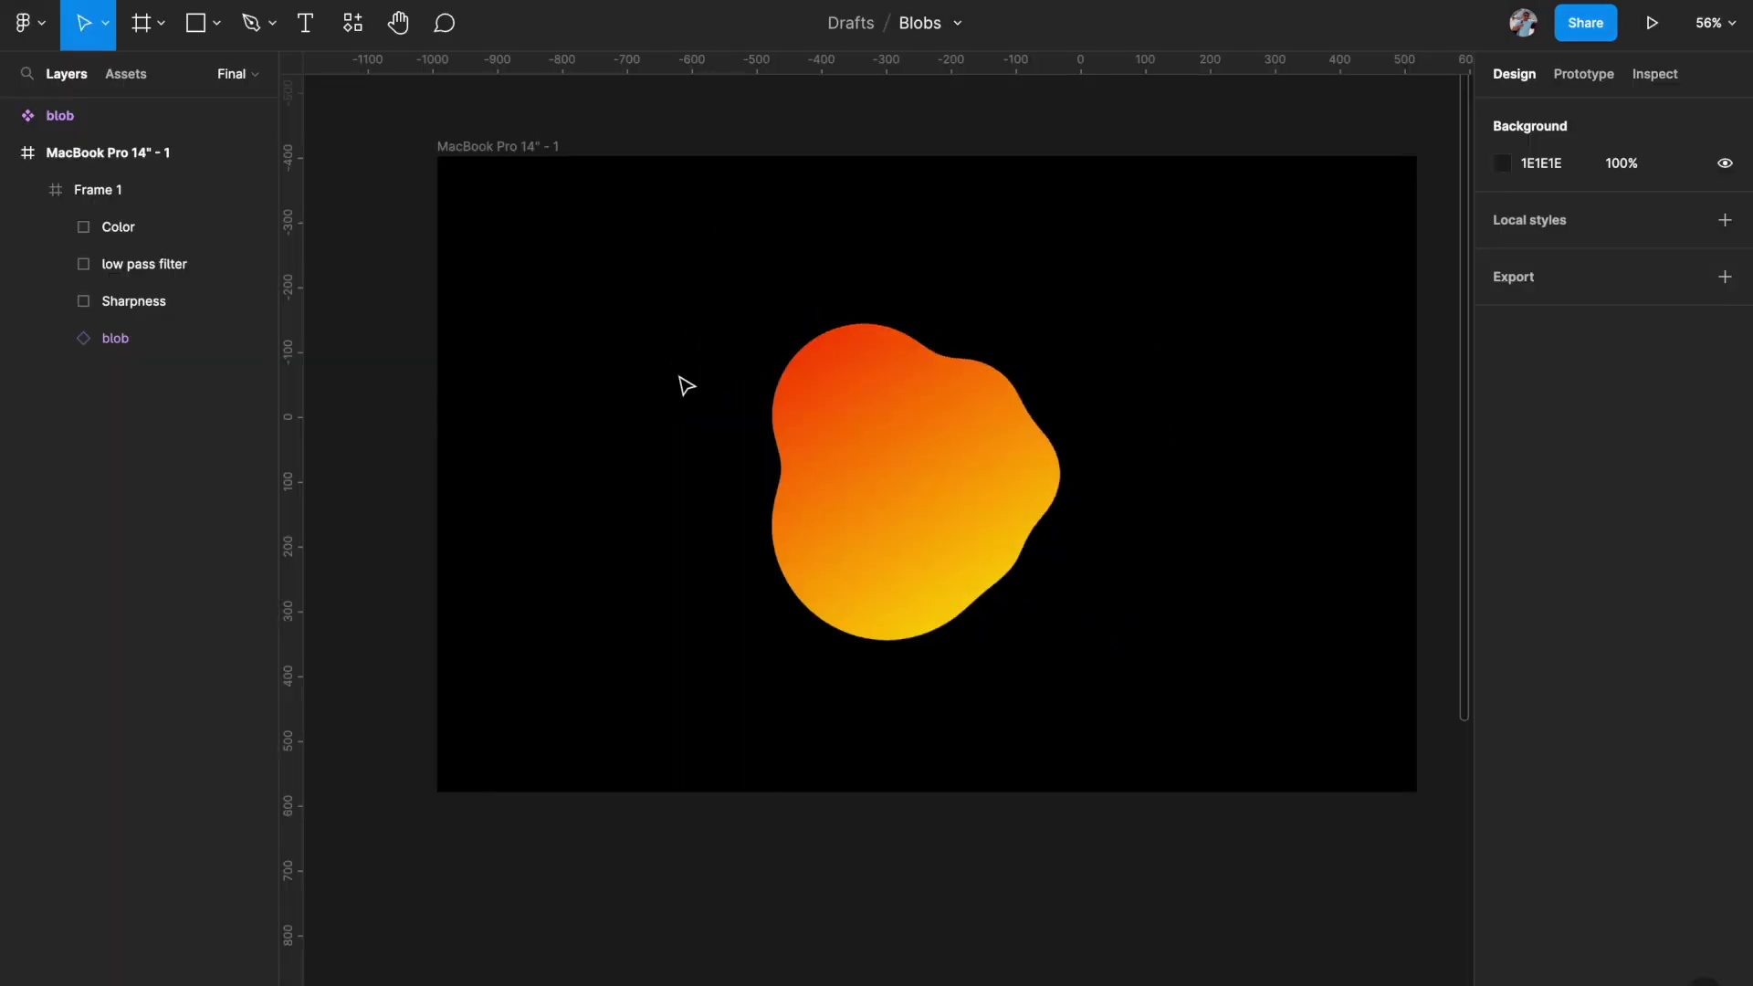
Select the Color layer in Frame 1 and launch the Unsplash plugin on it.
{"action": "left_click", "coordinate": [834, 420]}
{"action": "left_click", "coordinate": [144, 231]}
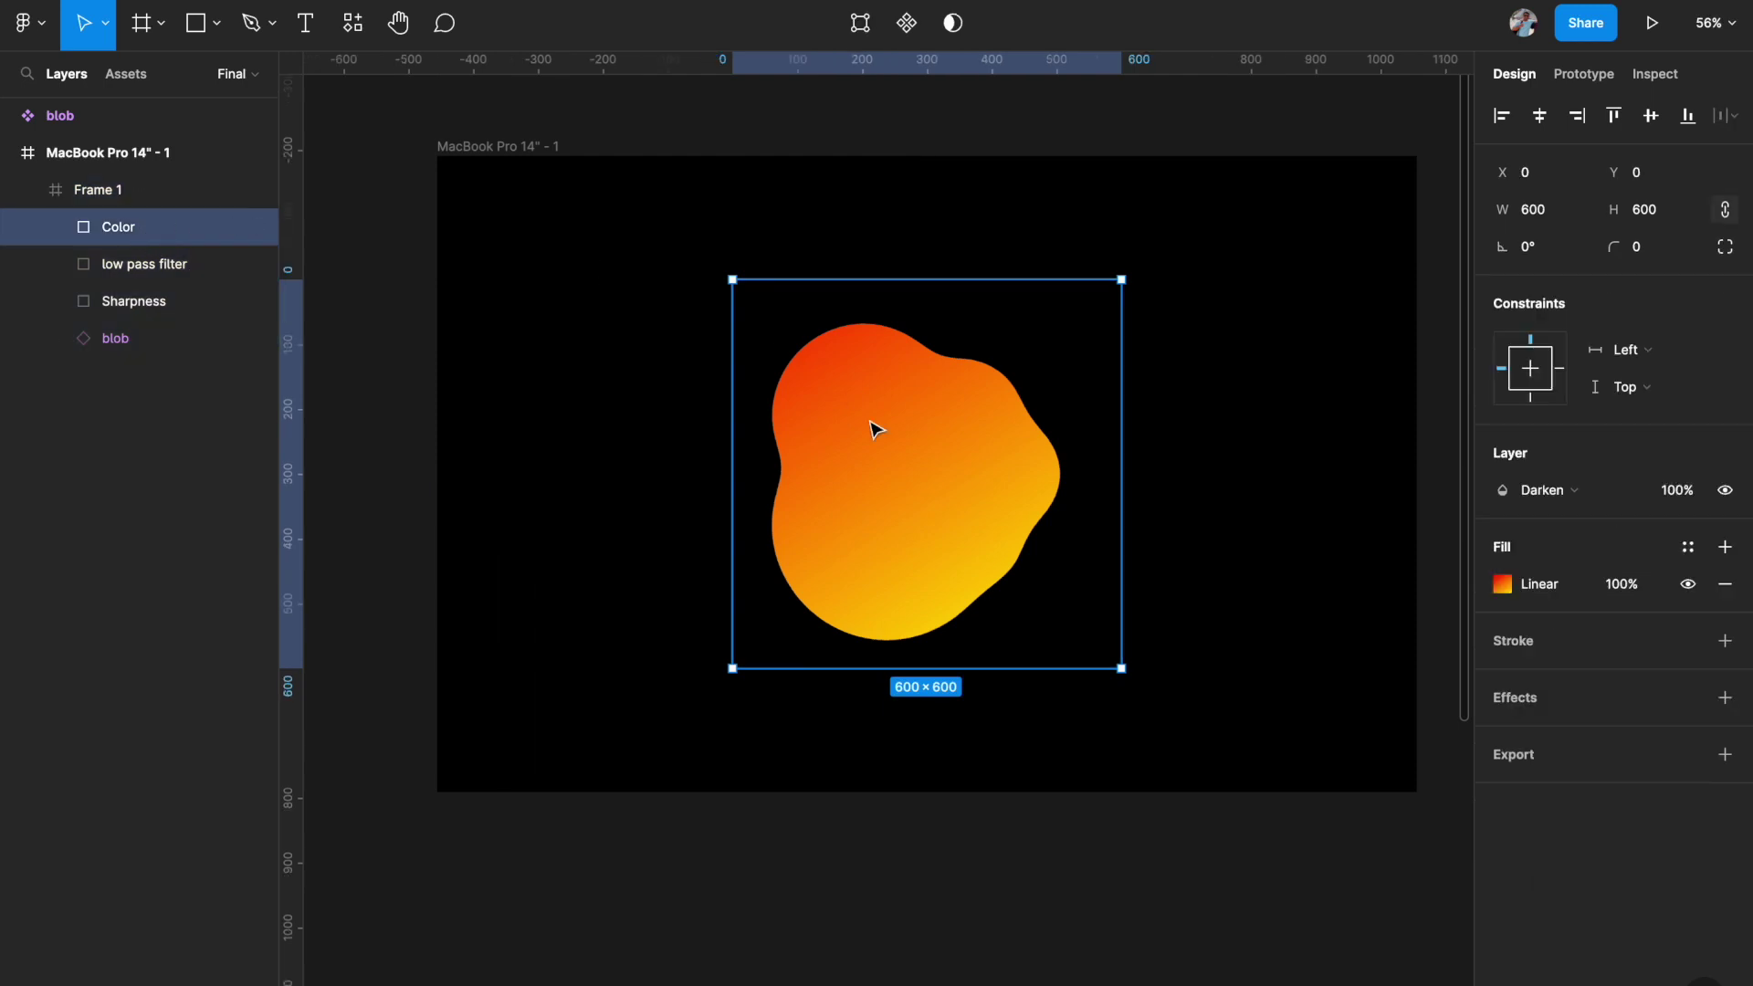
{"action": "right_click", "coordinate": [895, 481]}
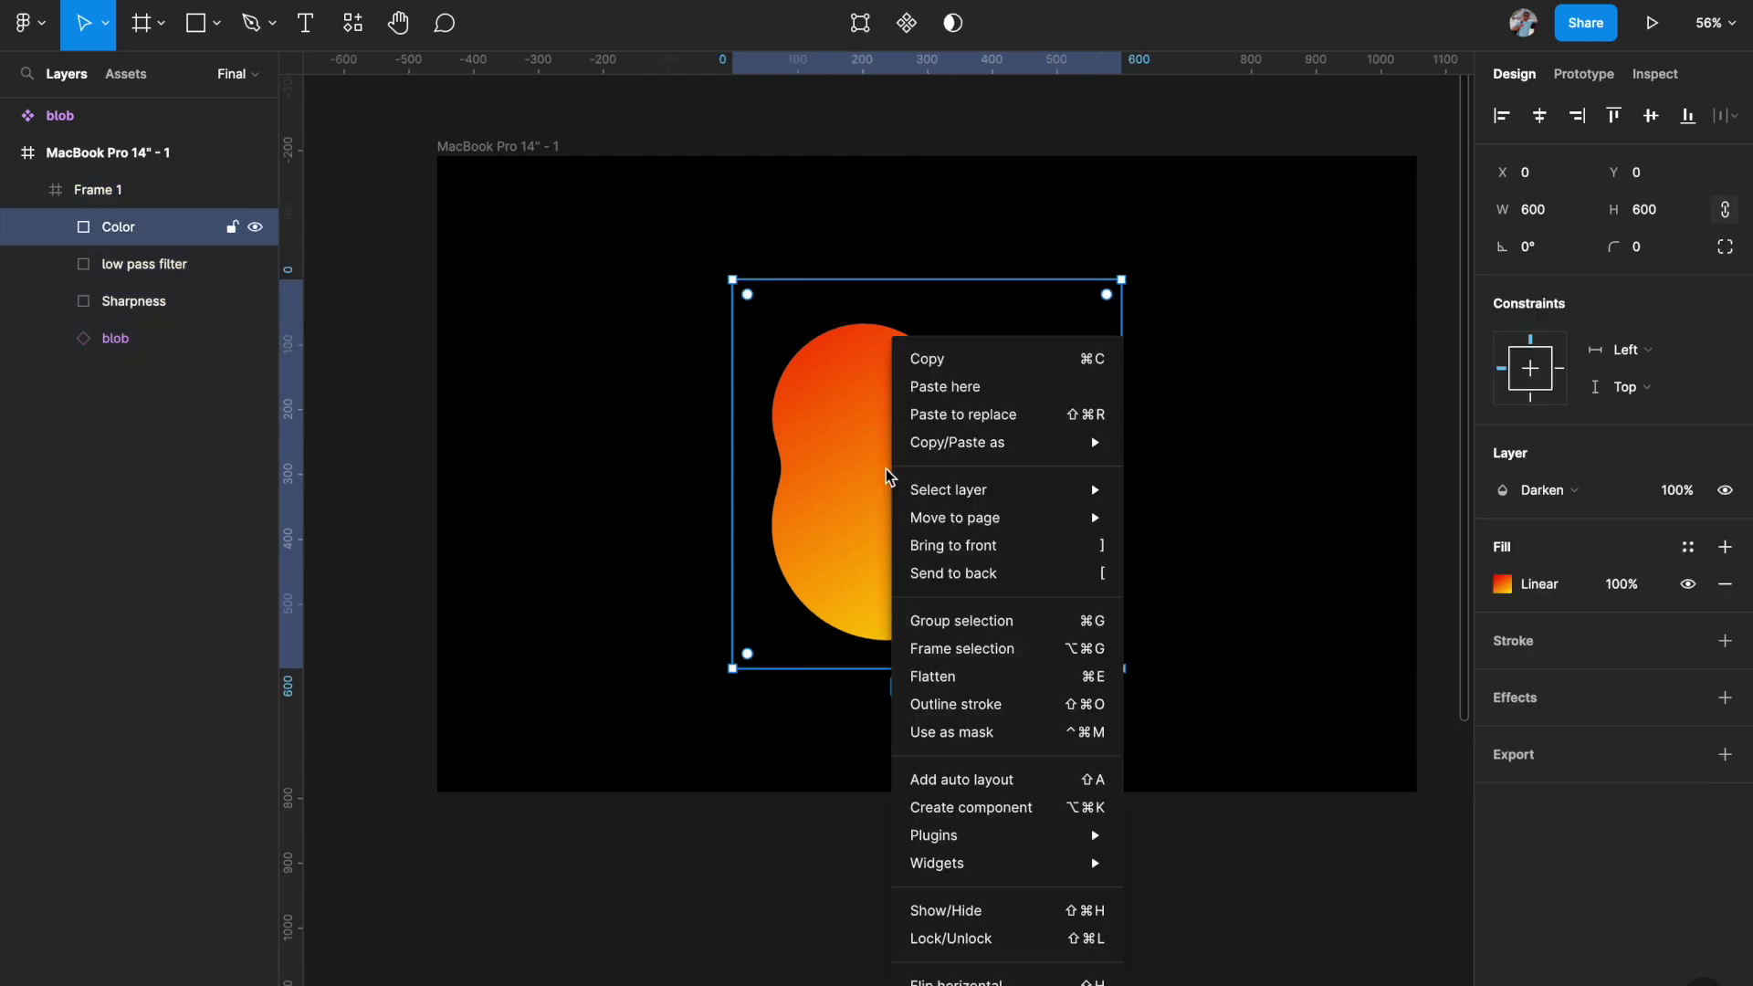
{"action": "mouse_move", "coordinate": [1005, 860]}
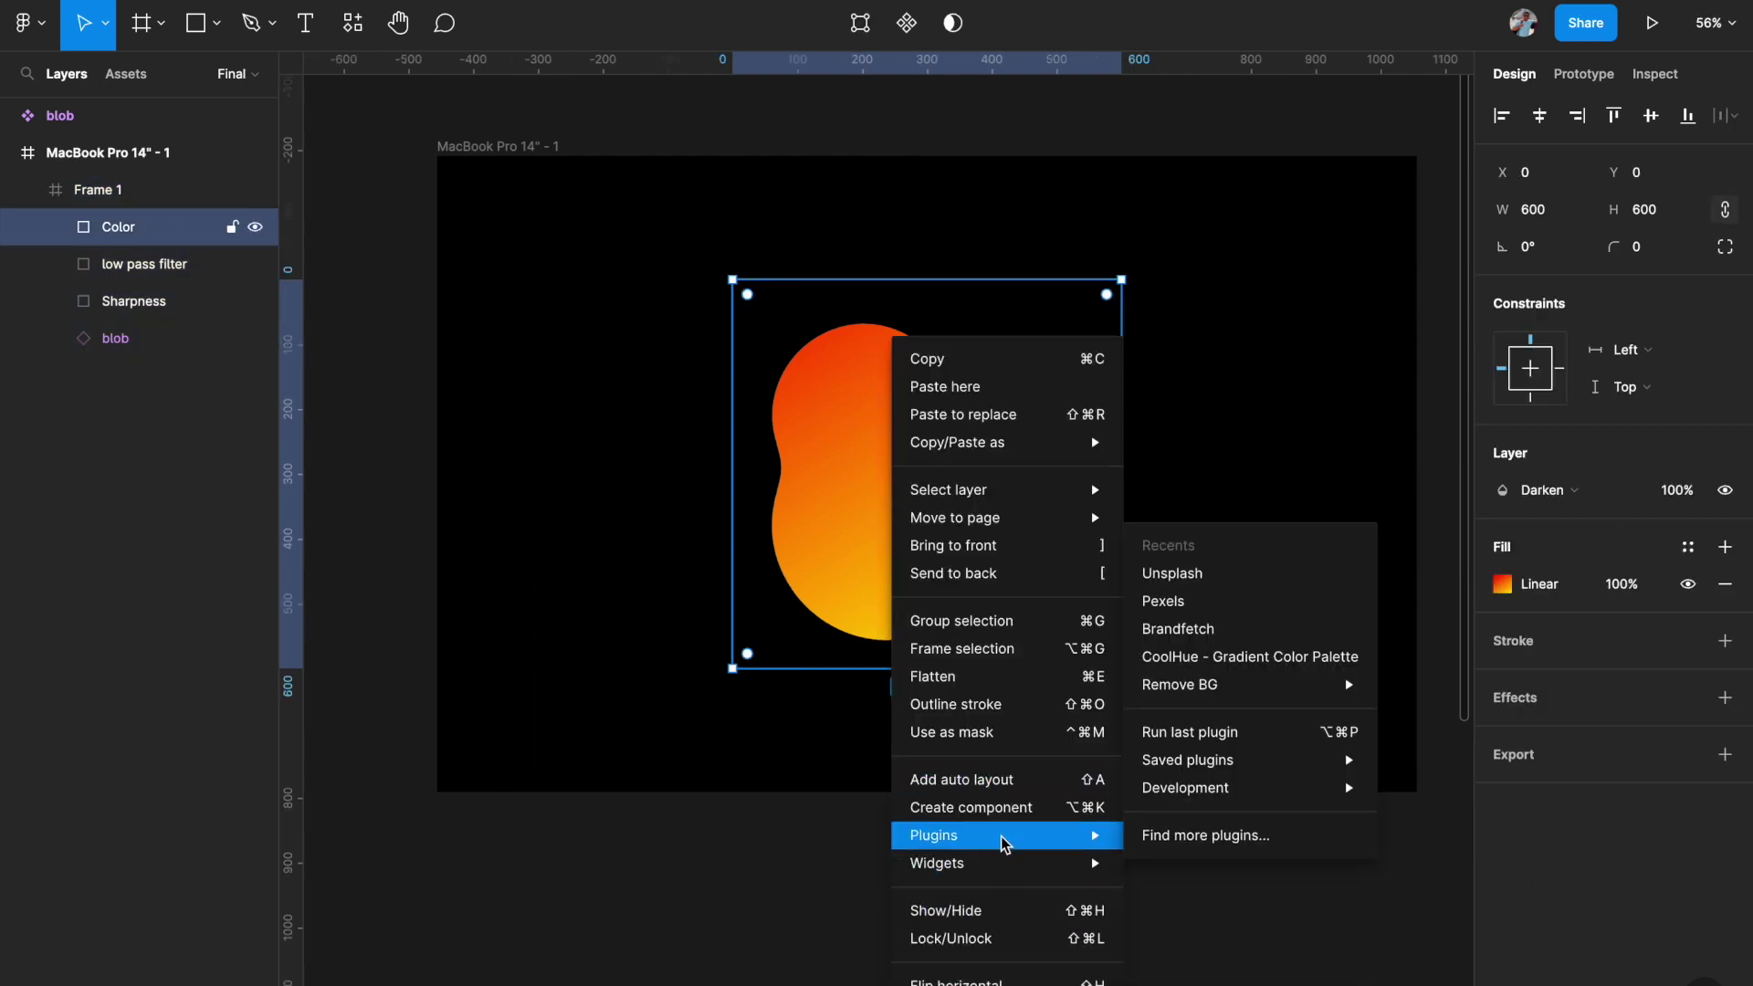
{"action": "mouse_move", "coordinate": [1065, 836]}
{"action": "mouse_move", "coordinate": [1214, 680]}
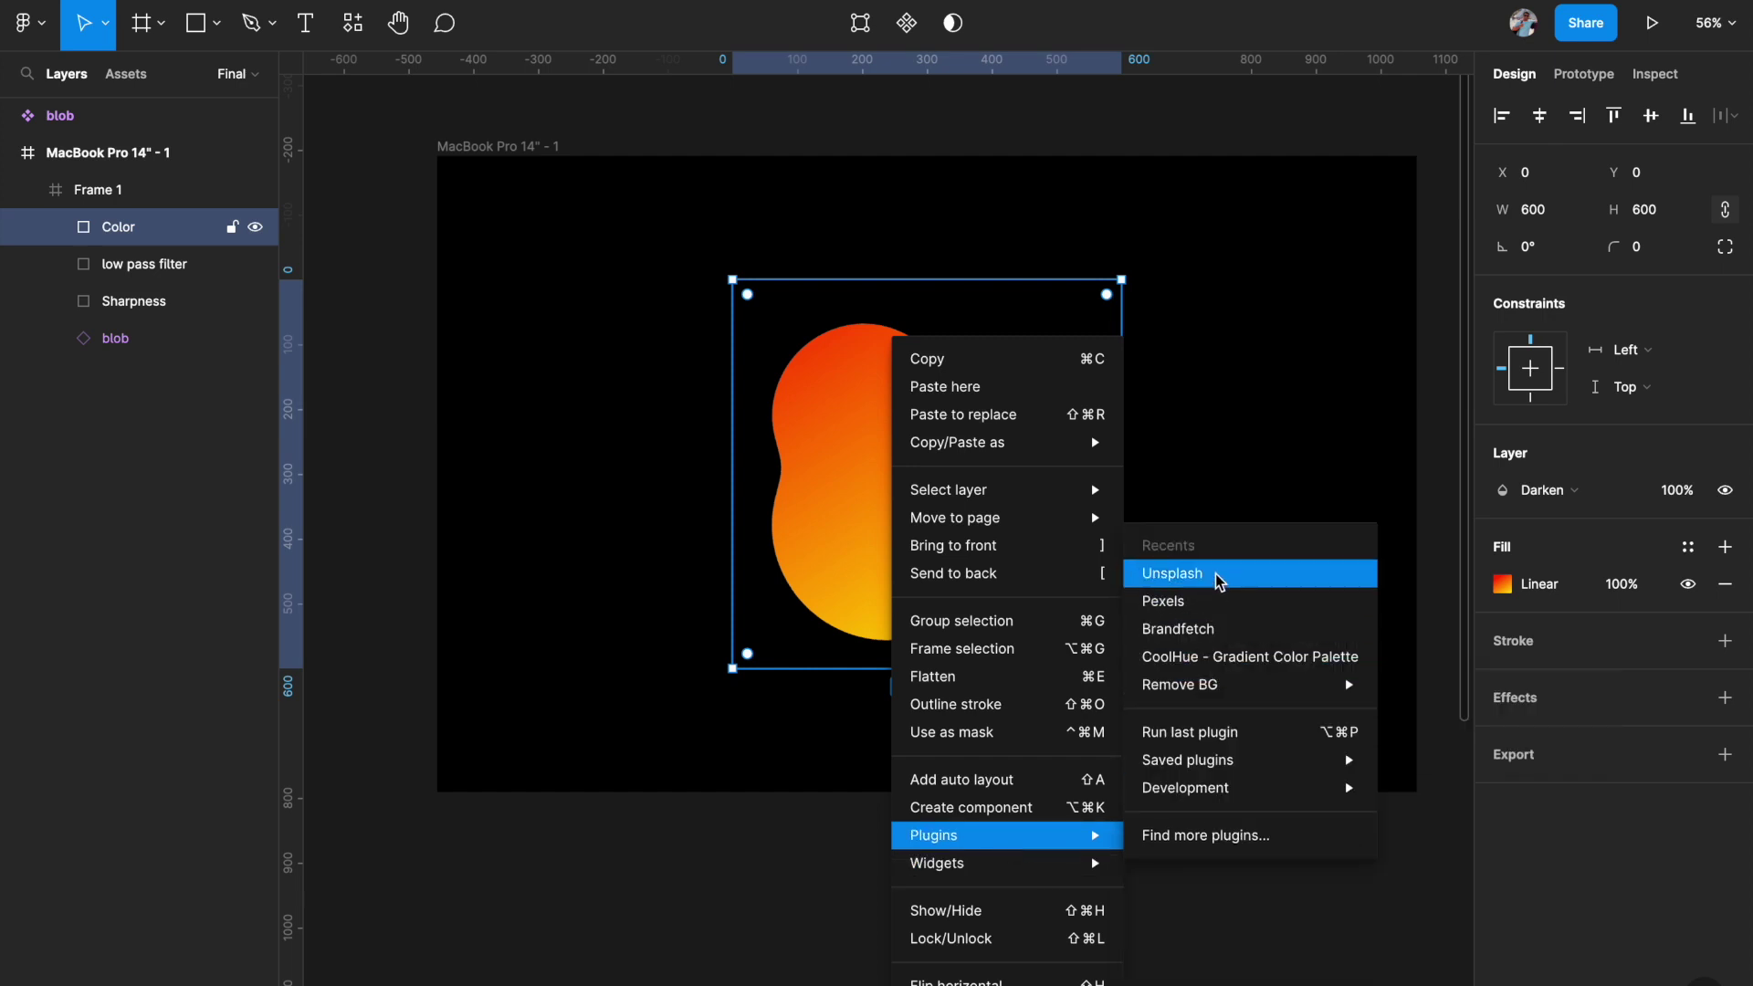
{"action": "left_click", "coordinate": [1214, 573]}
Search Unsplash for 'portrait', fill the layer with a photo, and remove the linear gradient fill.
{"action": "left_click", "coordinate": [554, 280]}
{"action": "type", "text": "potra"}
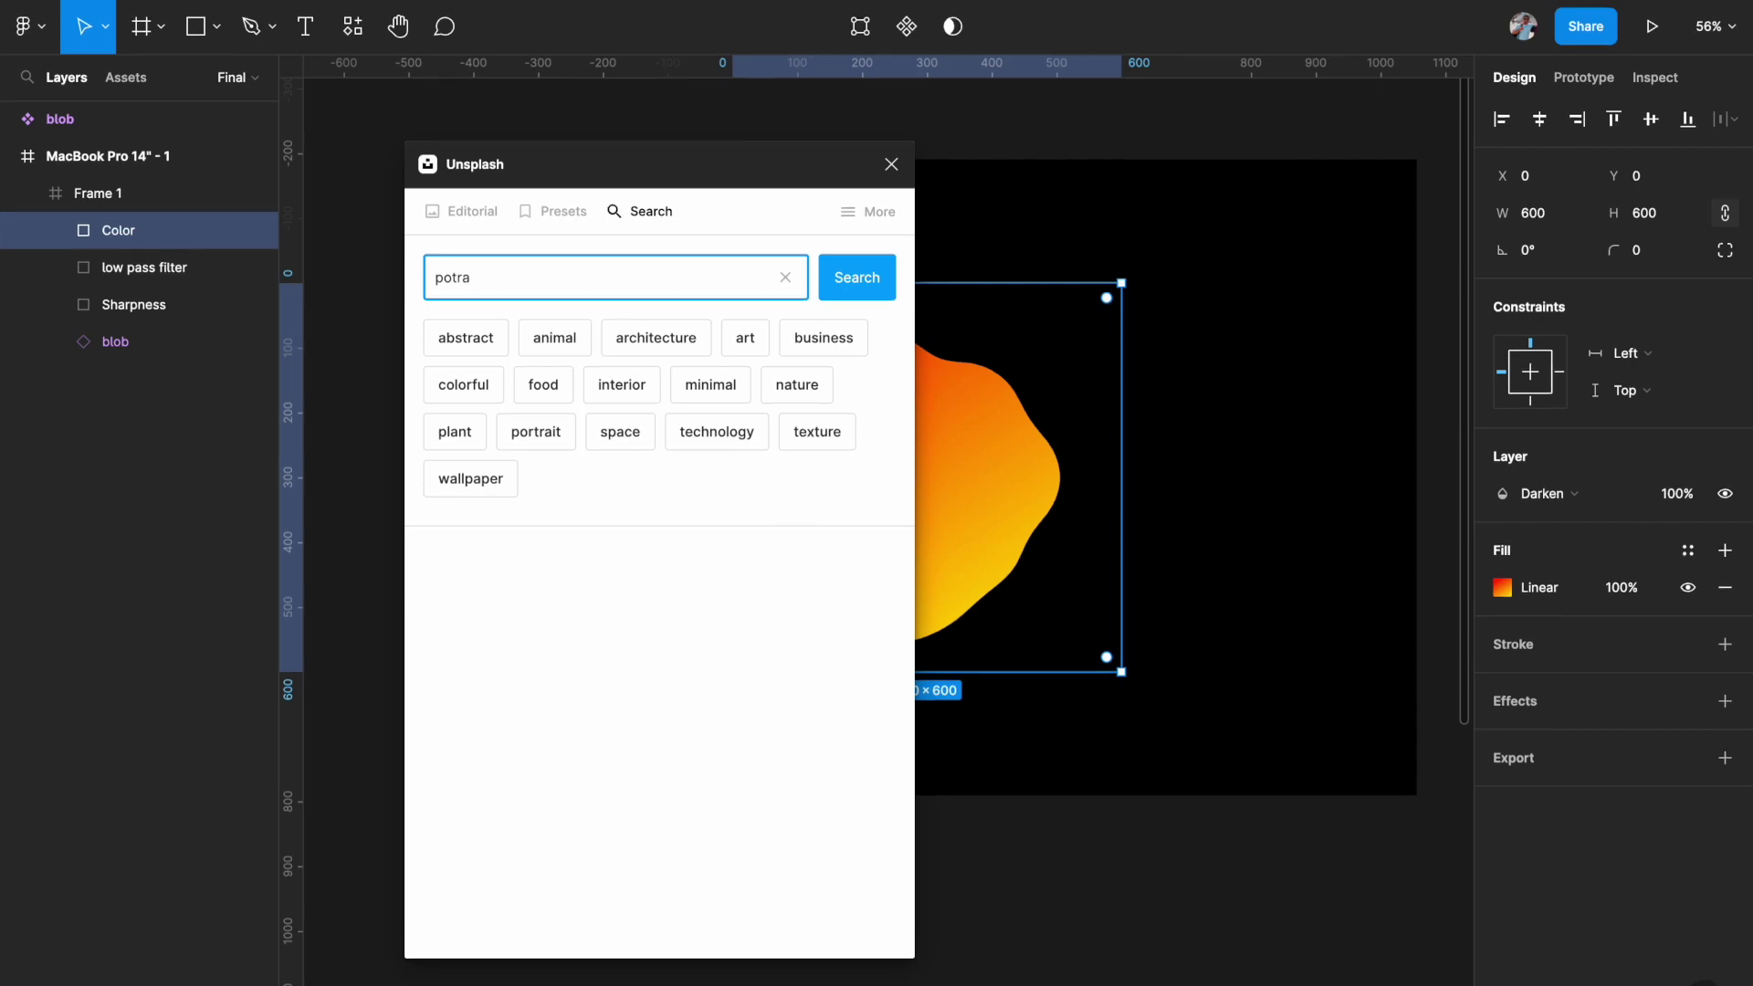
{"action": "type", "text": "trait"}
{"action": "key", "text": "Return"}
{"action": "scroll", "coordinate": [605, 675], "scroll_direction": "down", "scroll_amount": 8}
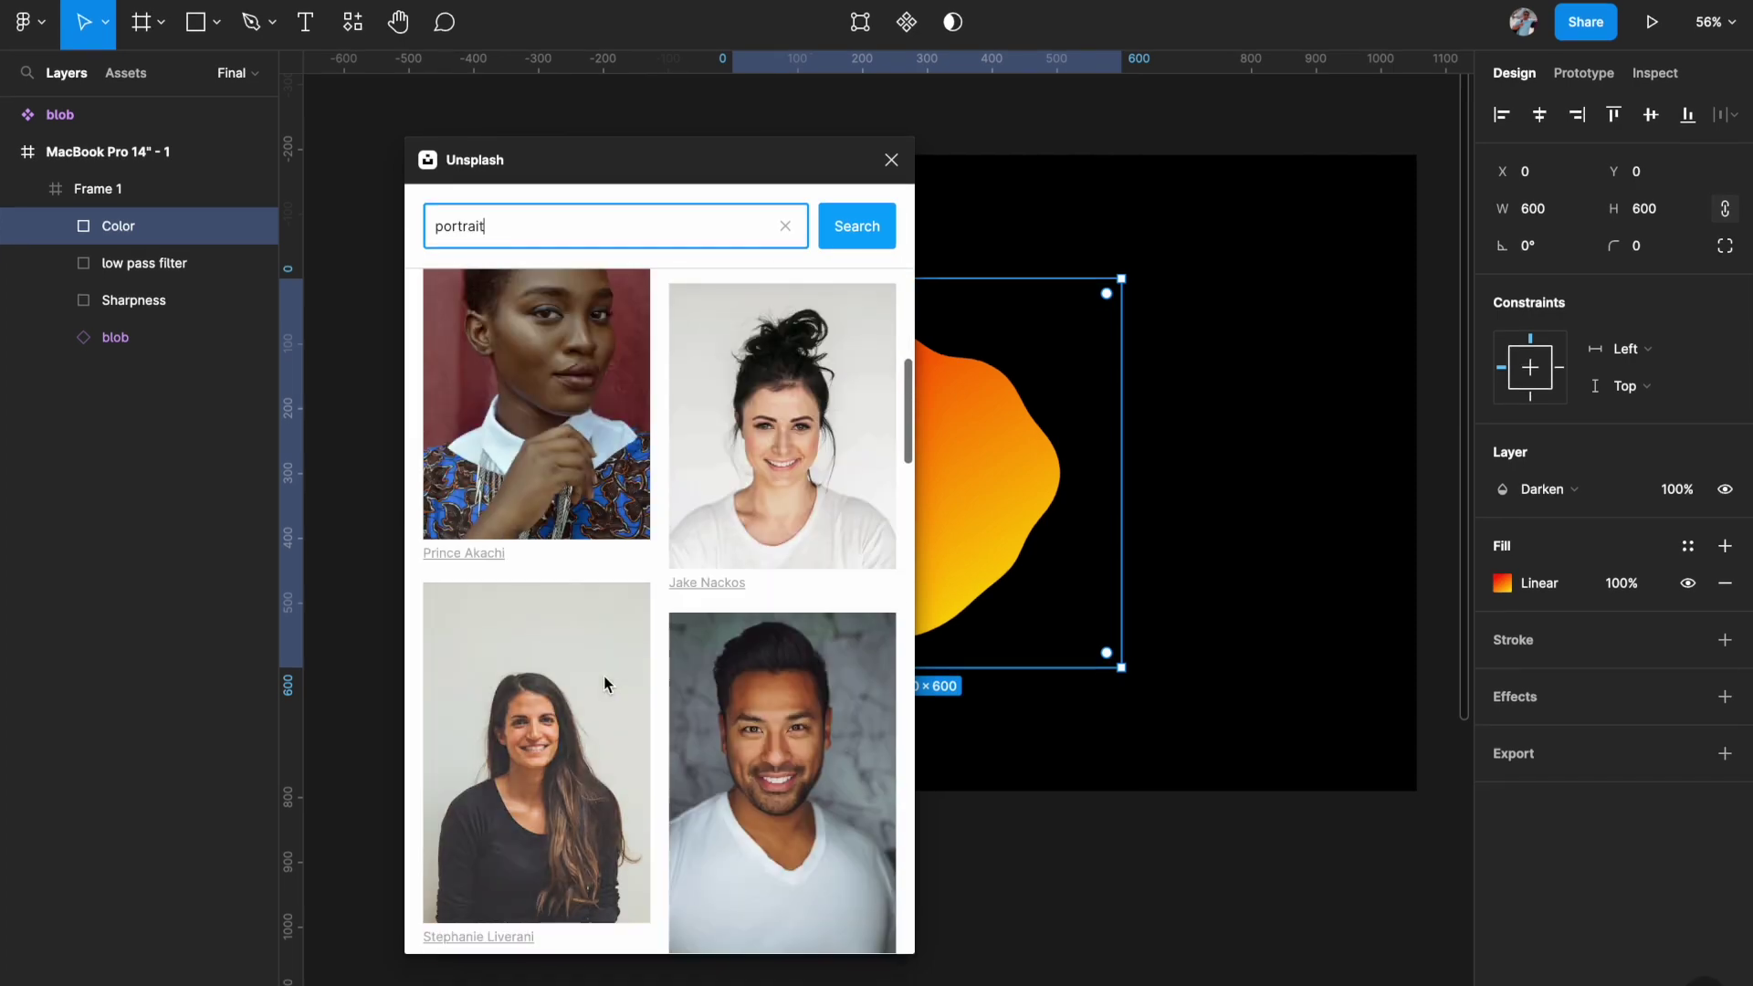
{"action": "scroll", "coordinate": [604, 676], "scroll_direction": "down", "scroll_amount": 15}
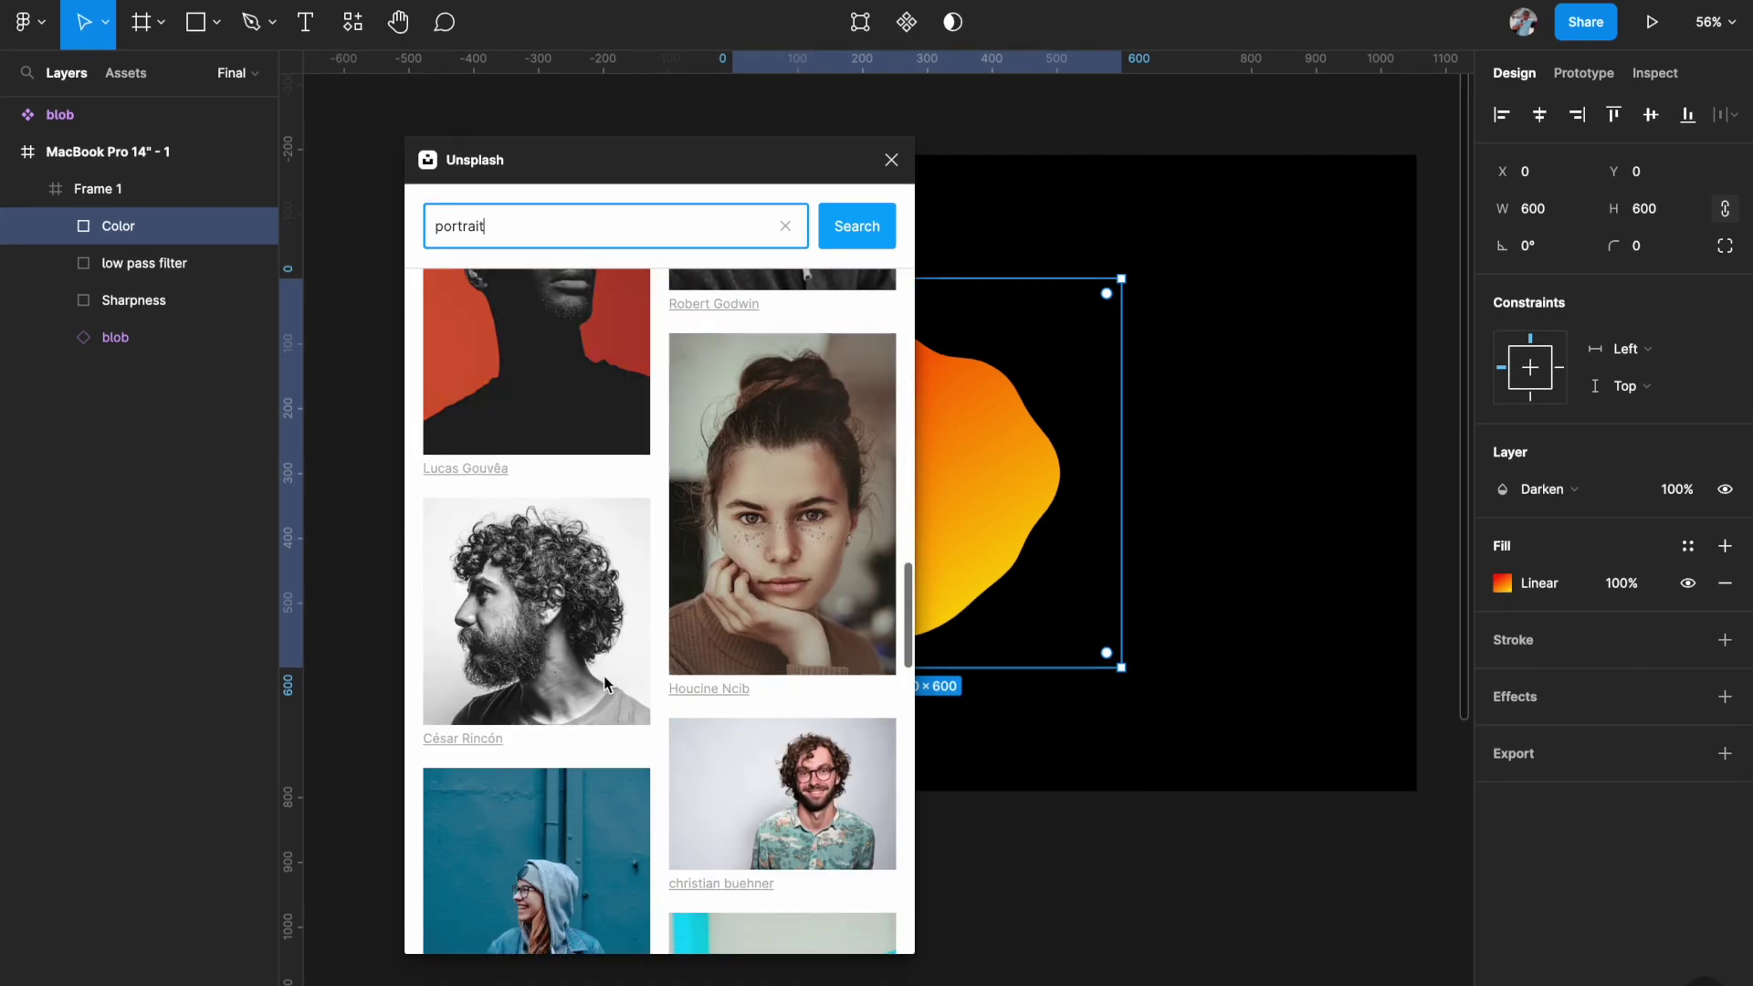
{"action": "left_click", "coordinate": [766, 509]}
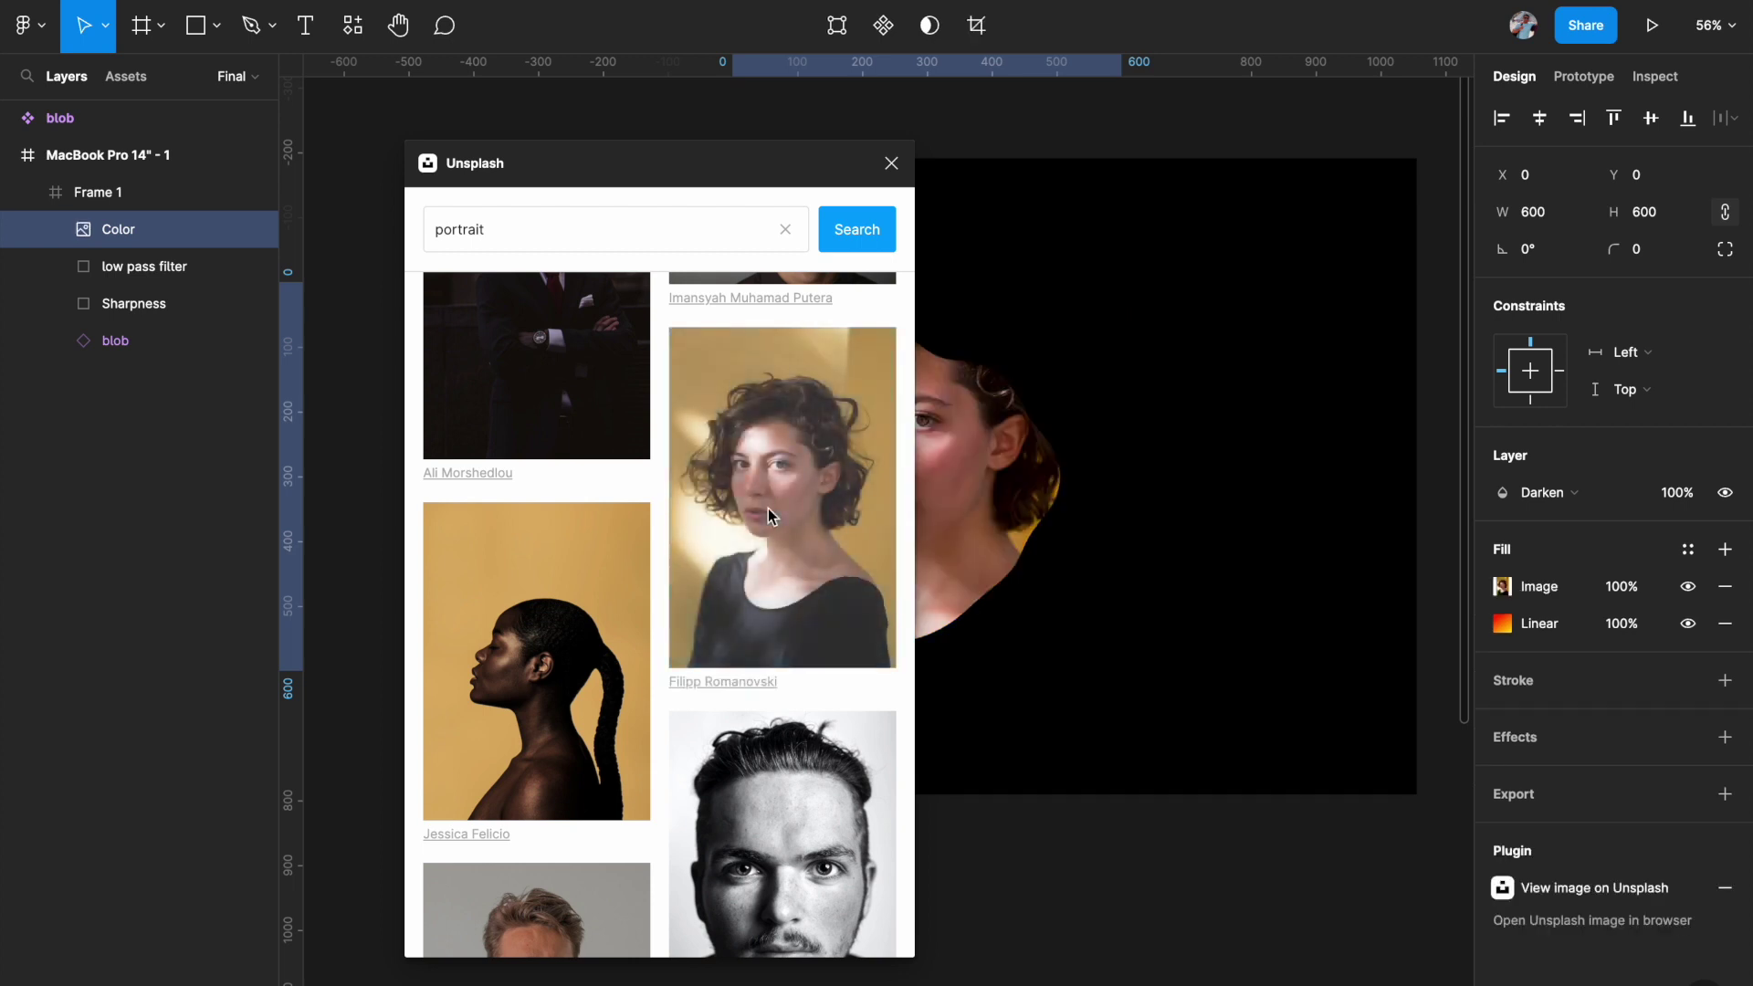
{"action": "left_click", "coordinate": [1724, 623]}
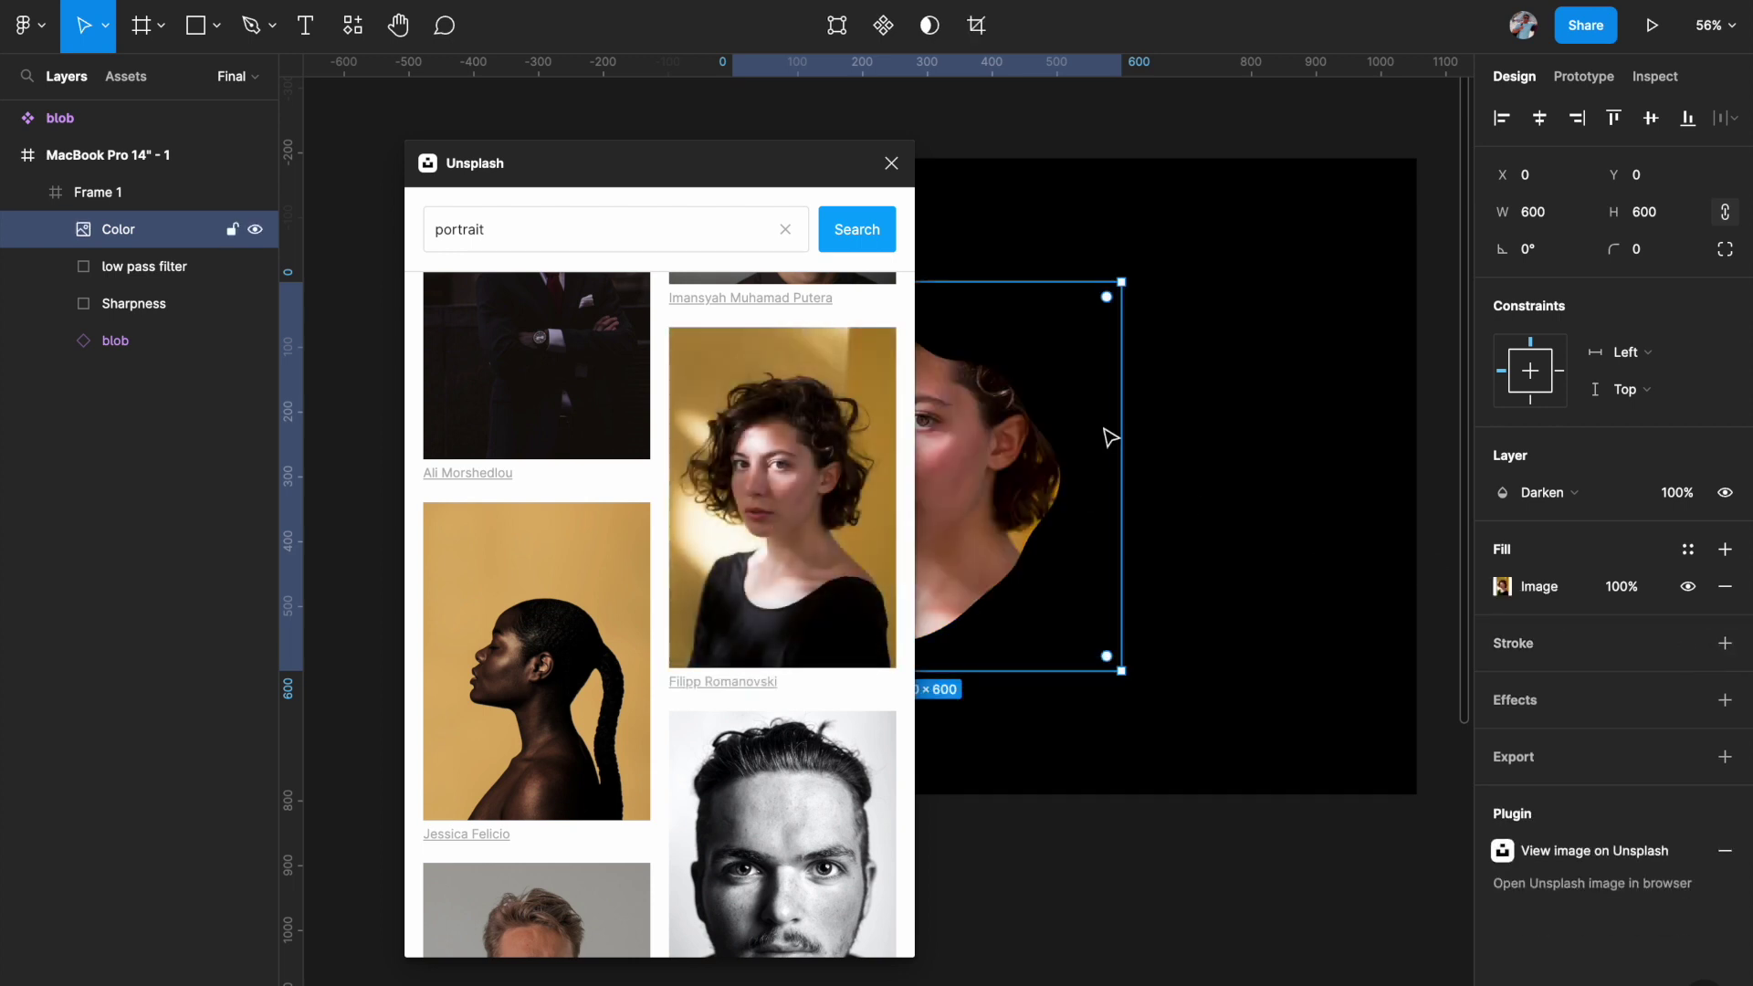
{"action": "left_click", "coordinate": [891, 166]}
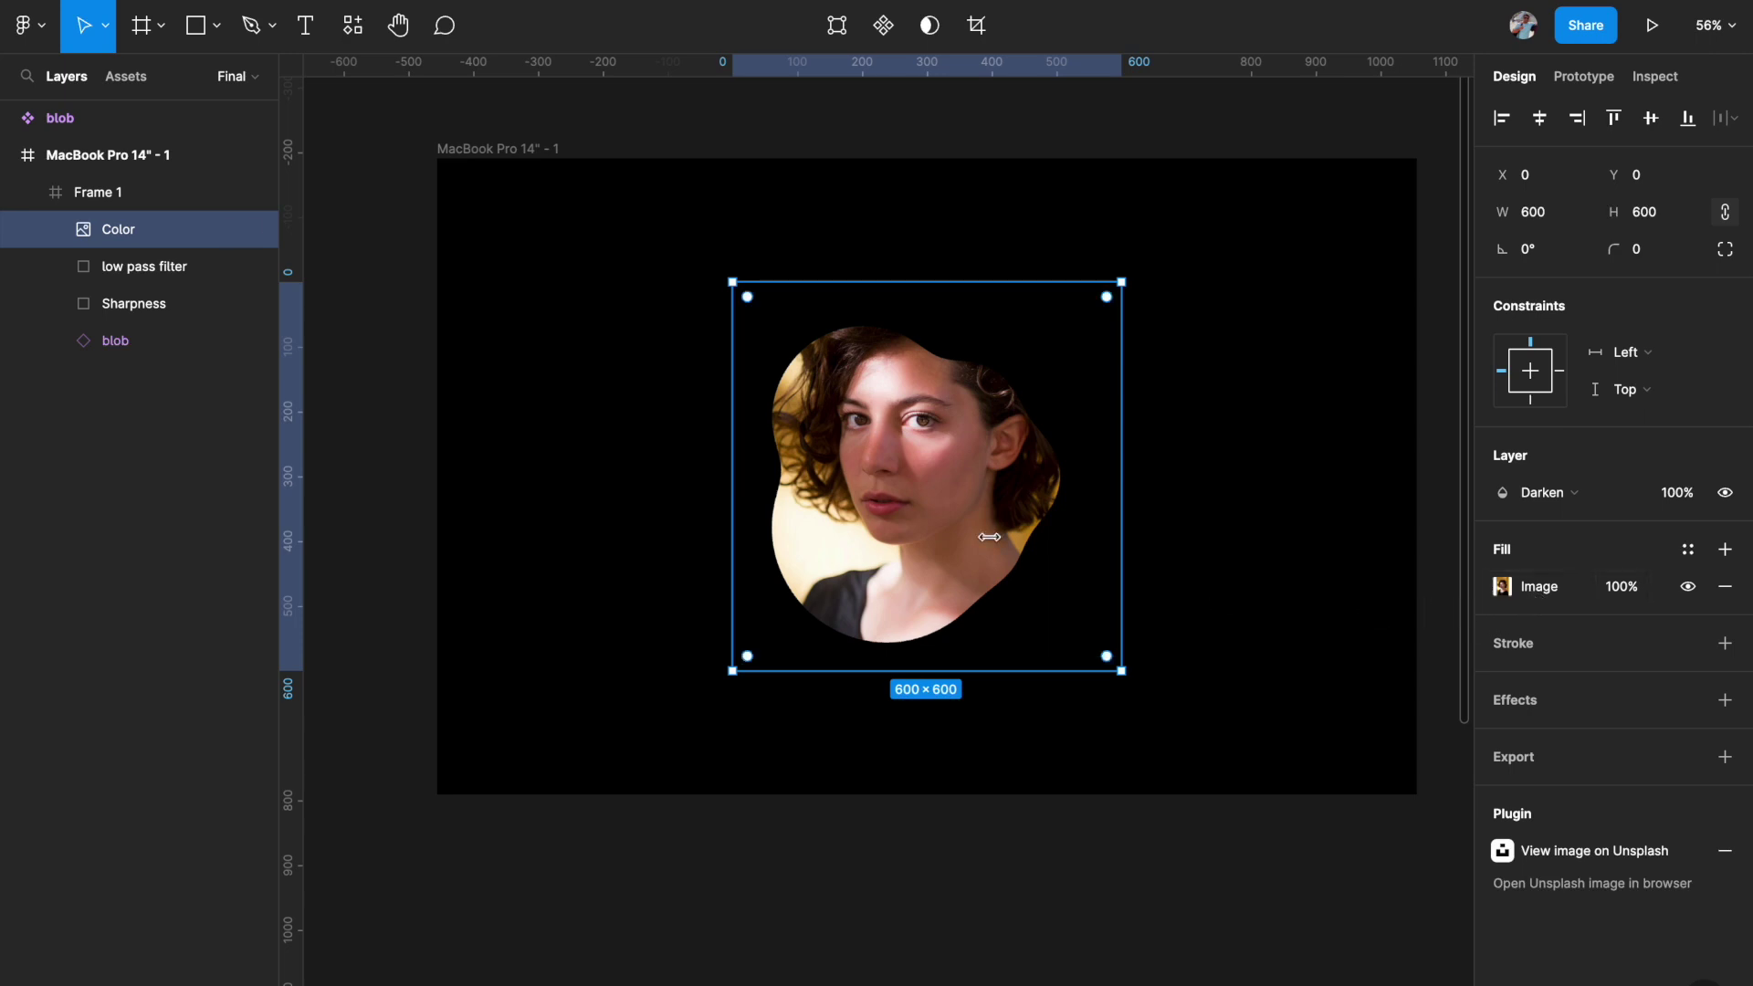
{"action": "double_click", "coordinate": [129, 237]}
Confirm the layer name 'image' and preview the MacBook Pro 14" - 1 frame's animation.
{"action": "key", "text": "Return"}
{"action": "left_click", "coordinate": [429, 356]}
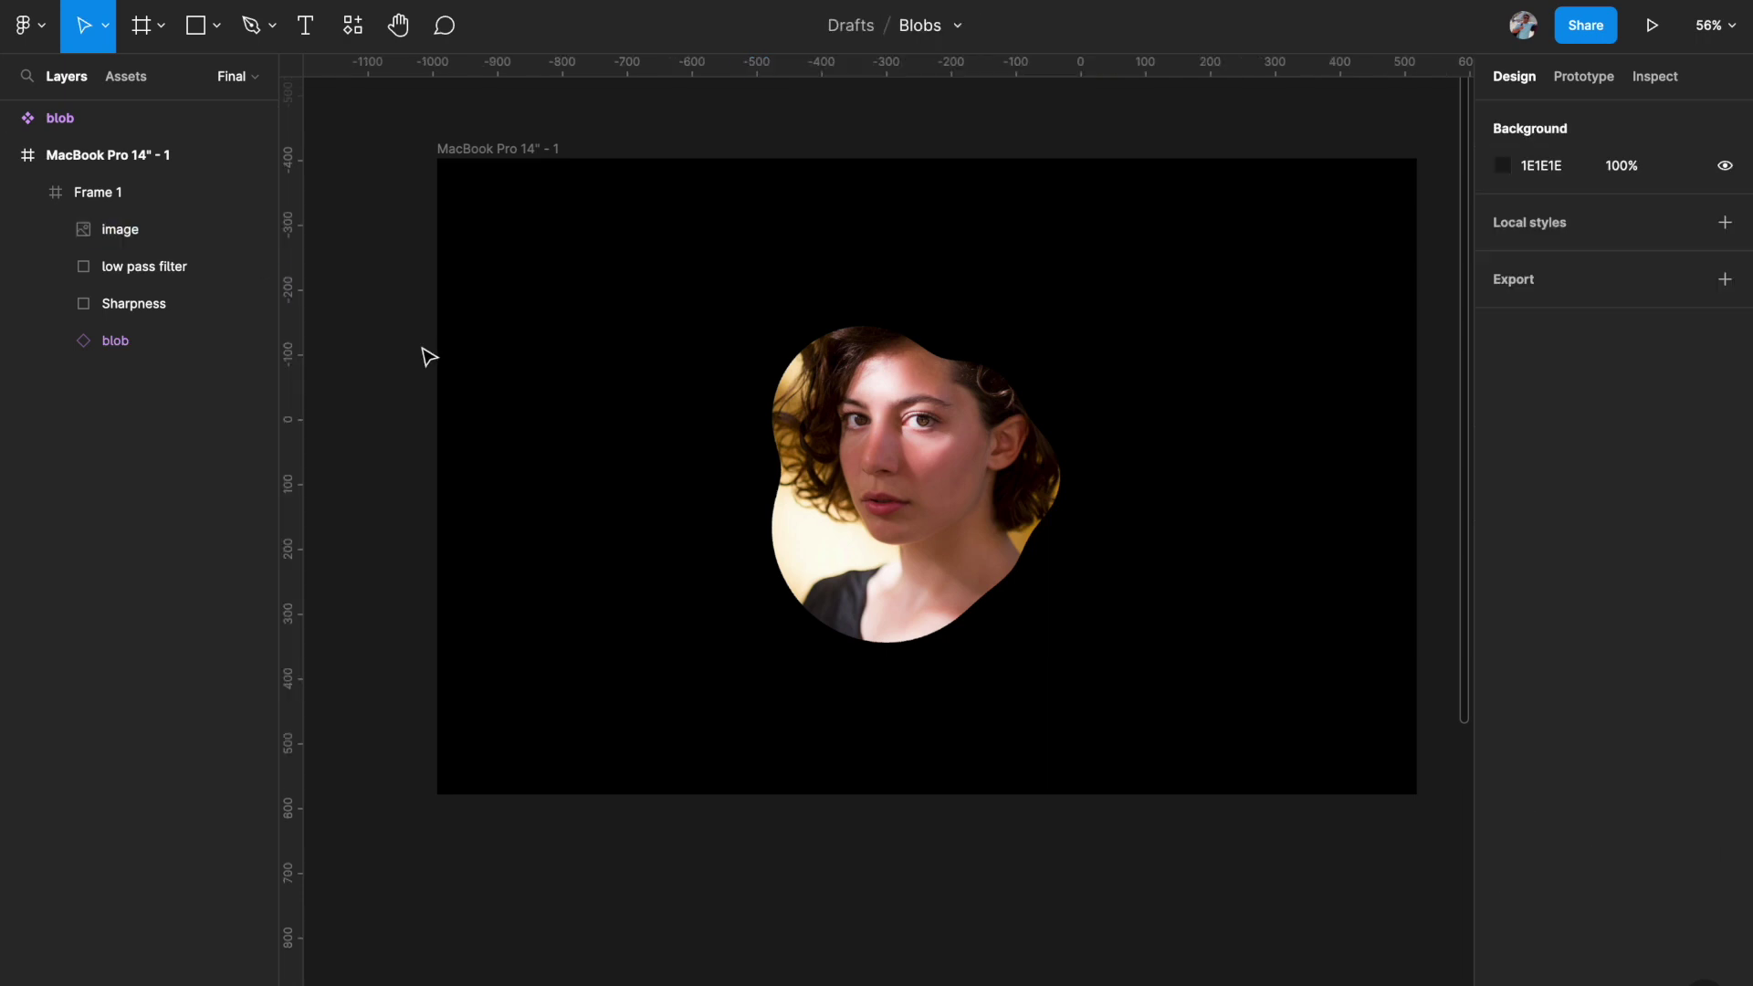
{"action": "left_click", "coordinate": [466, 152]}
{"action": "key", "text": "super+alt+Return"}
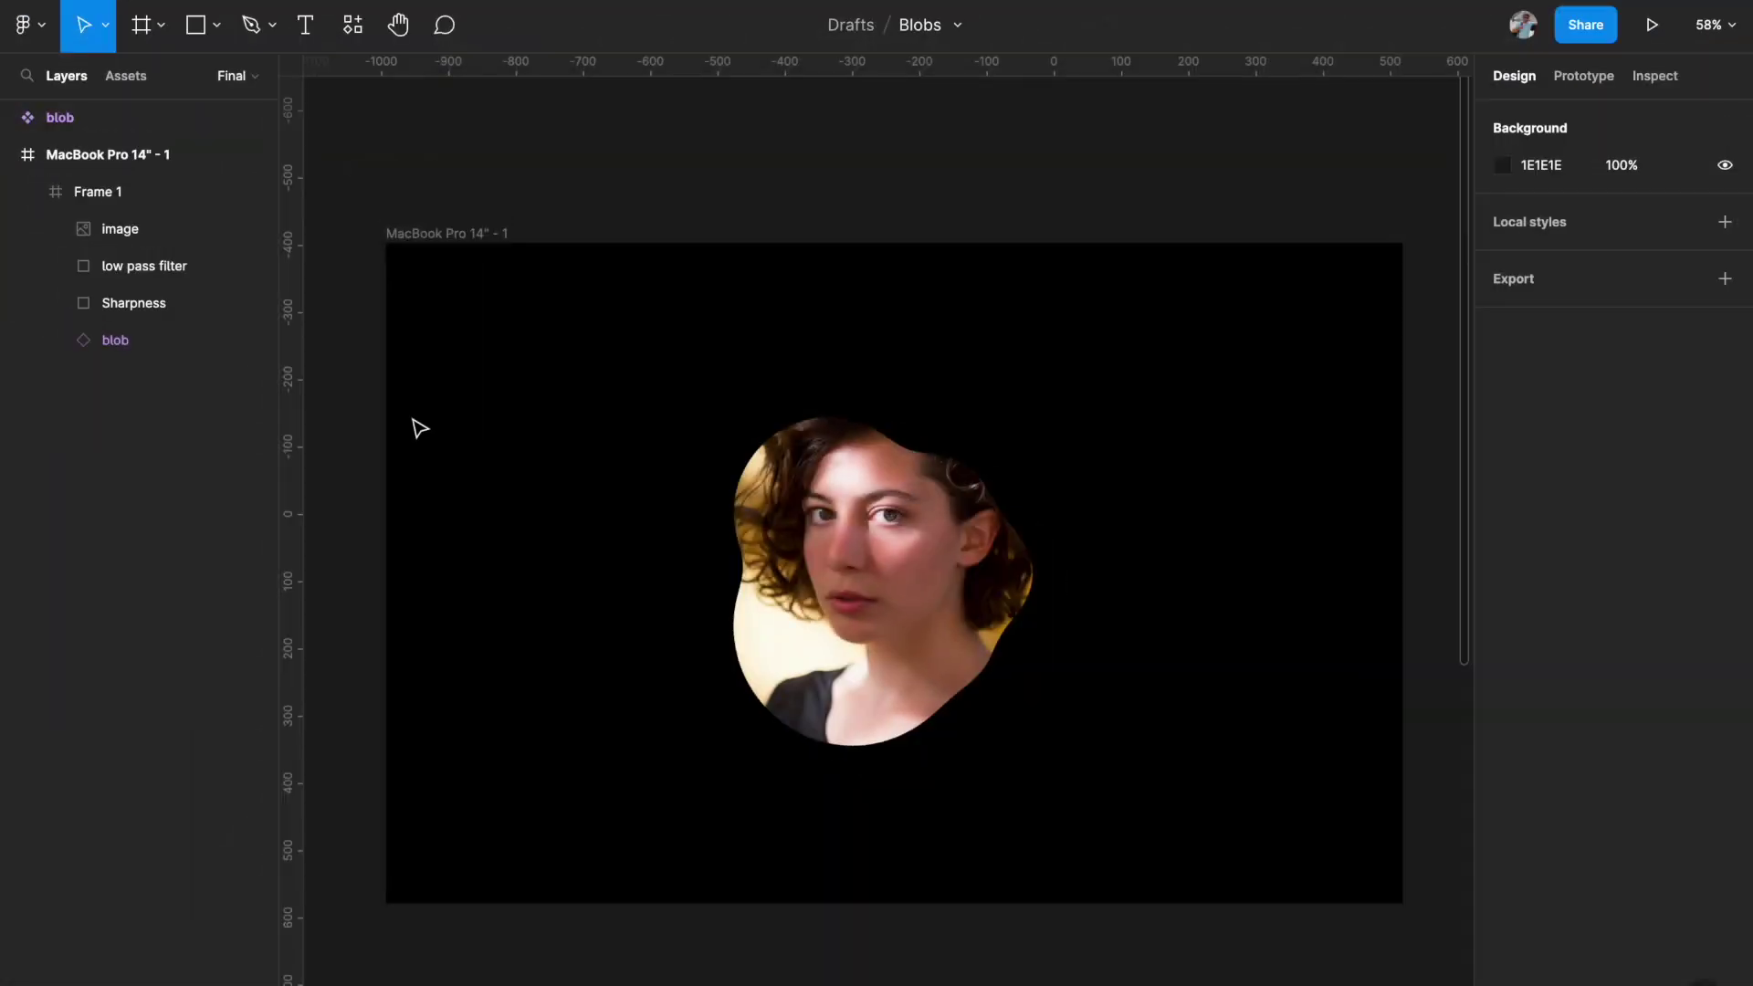
{"action": "left_click", "coordinate": [424, 235]}
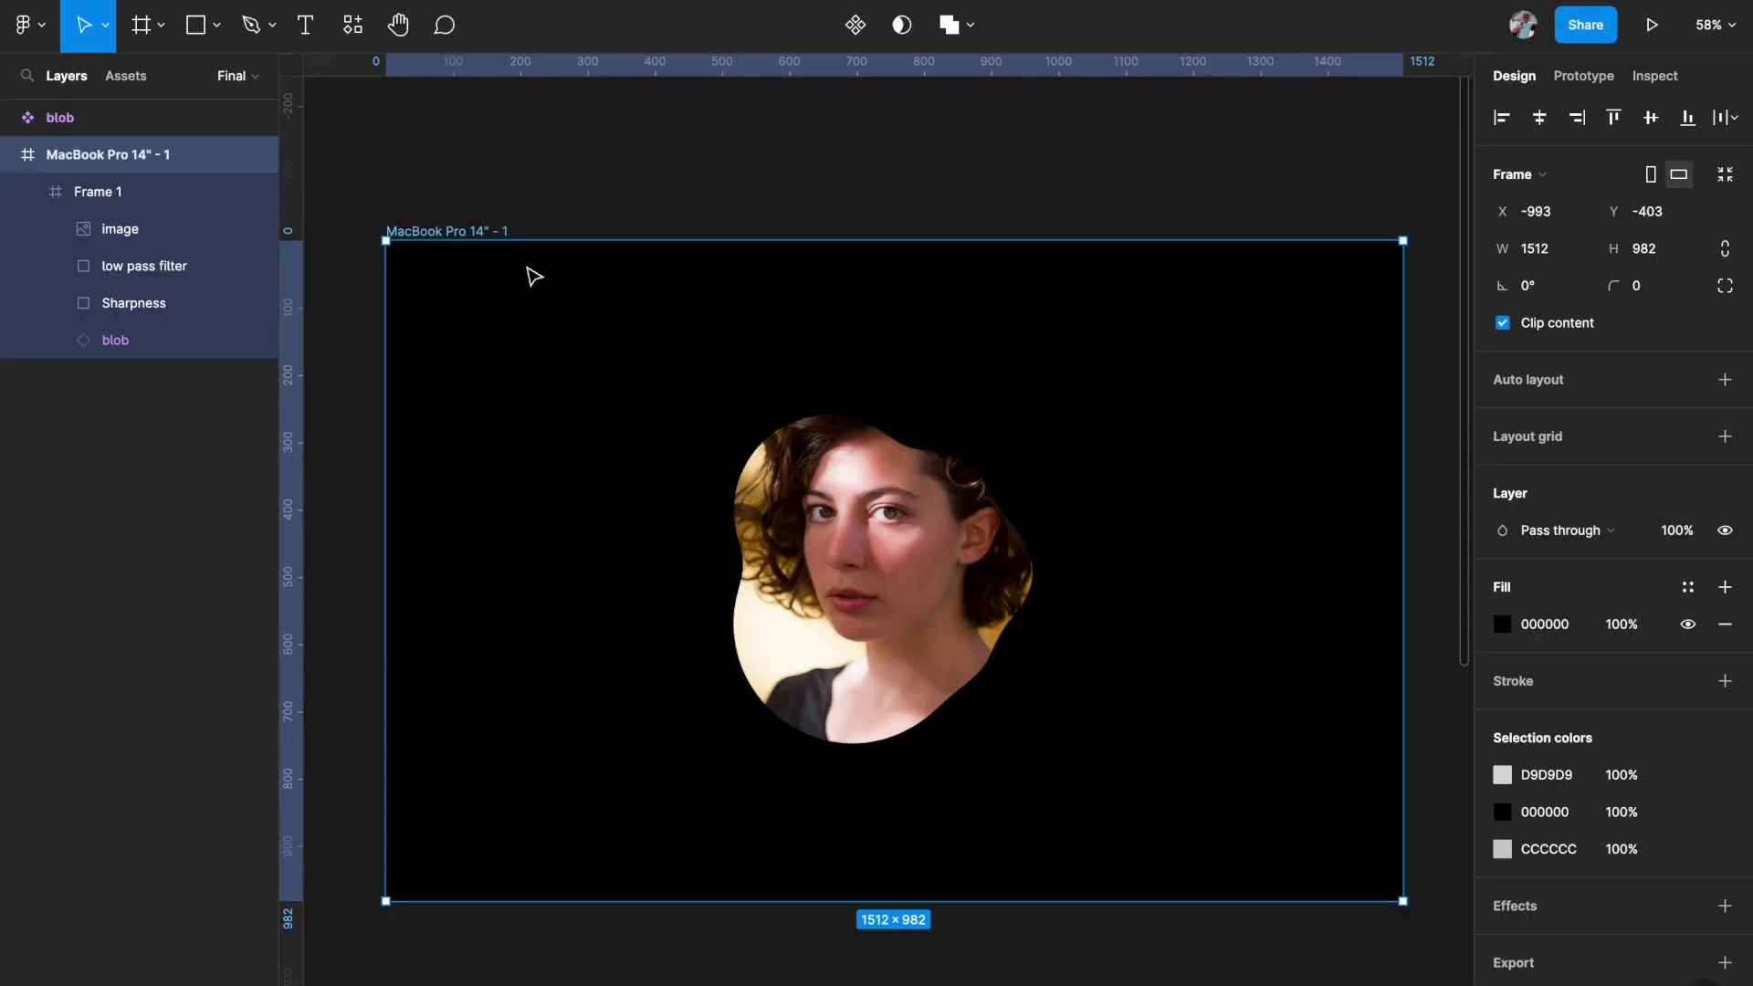
{"action": "key", "text": "Escape"}
{"action": "scroll", "coordinate": [638, 282], "scroll_direction": "down", "scroll_amount": 1}
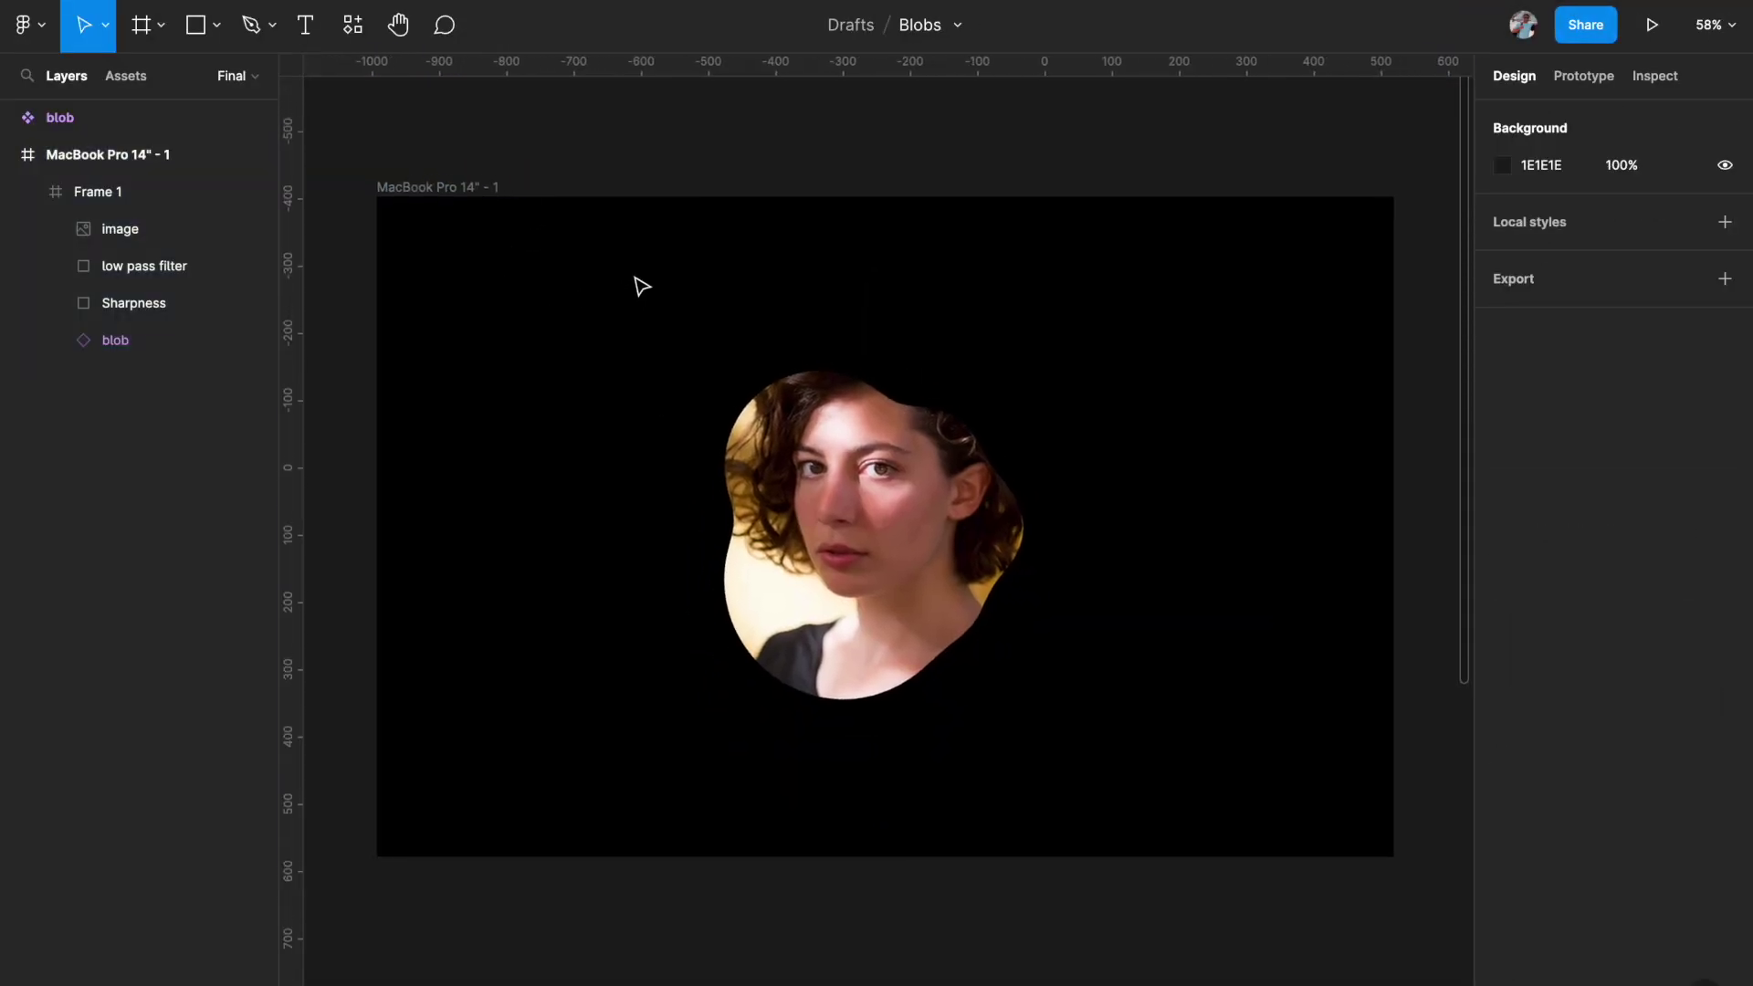
Paste the Let's build and Liquid Blobs text layers and move Let's build left above the heading.
{"action": "key", "text": "ctrl+v"}
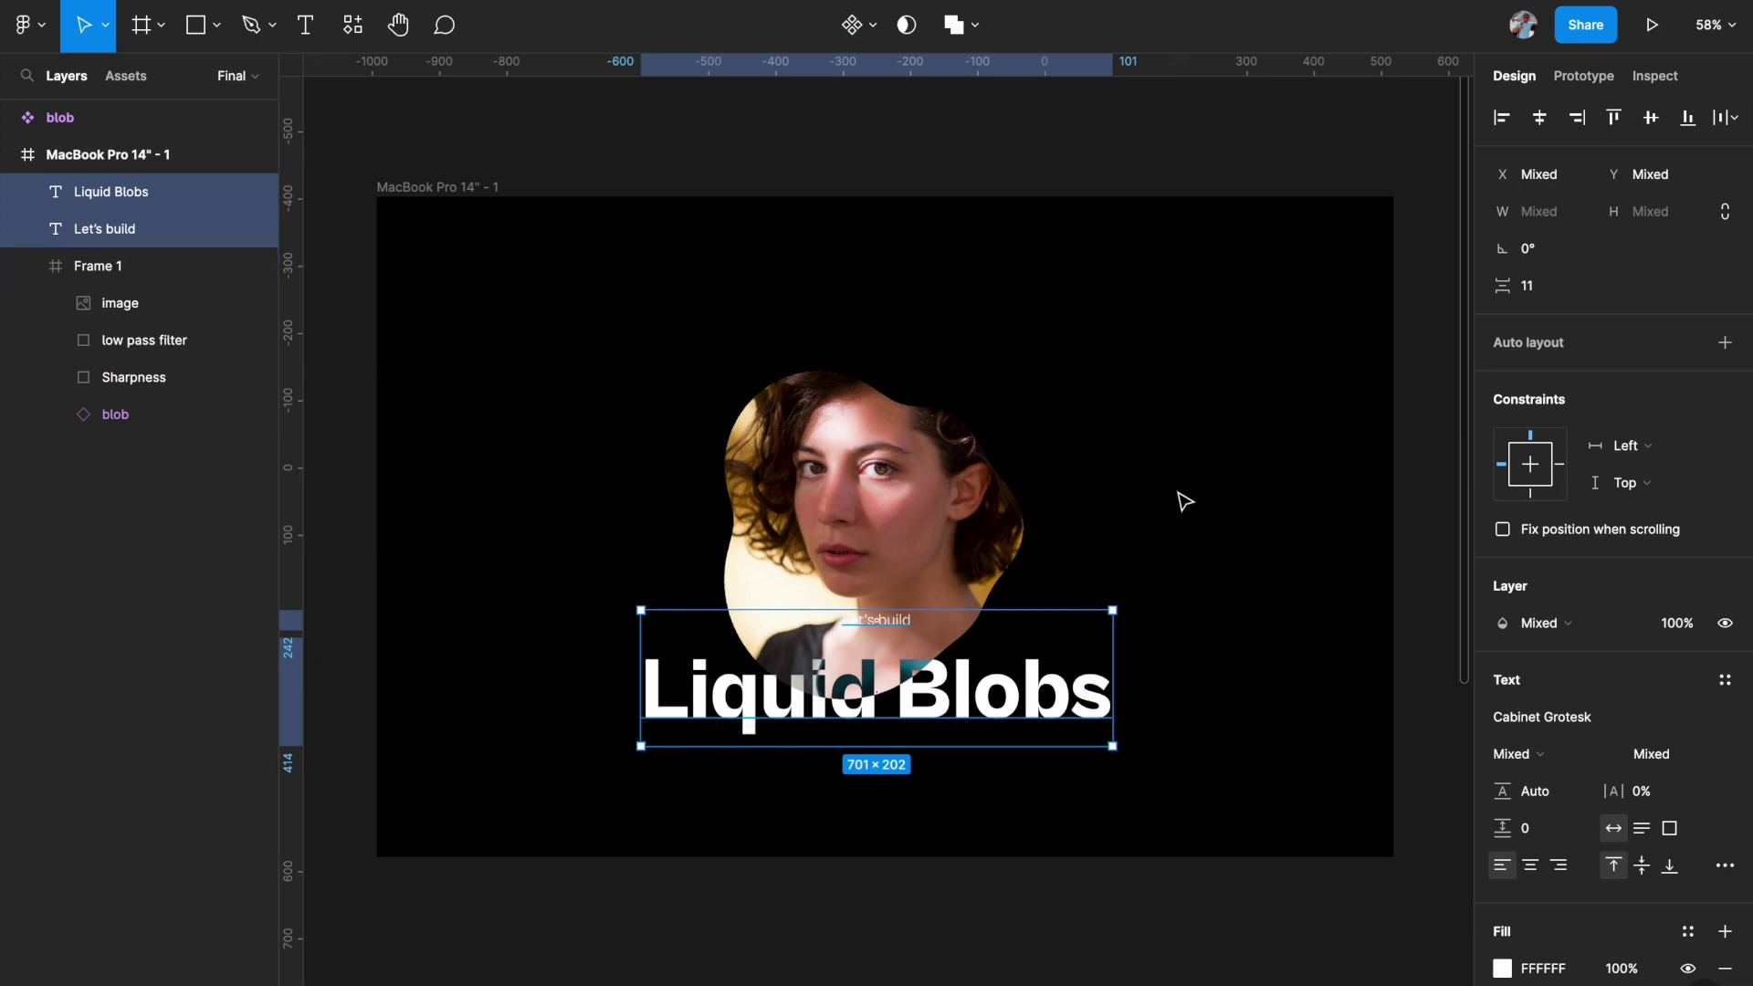
{"action": "left_click", "coordinate": [1237, 594]}
{"action": "left_click_drag", "start_coordinate": [892, 621], "coordinate": [692, 634]}
{"action": "left_click", "coordinate": [579, 709]}
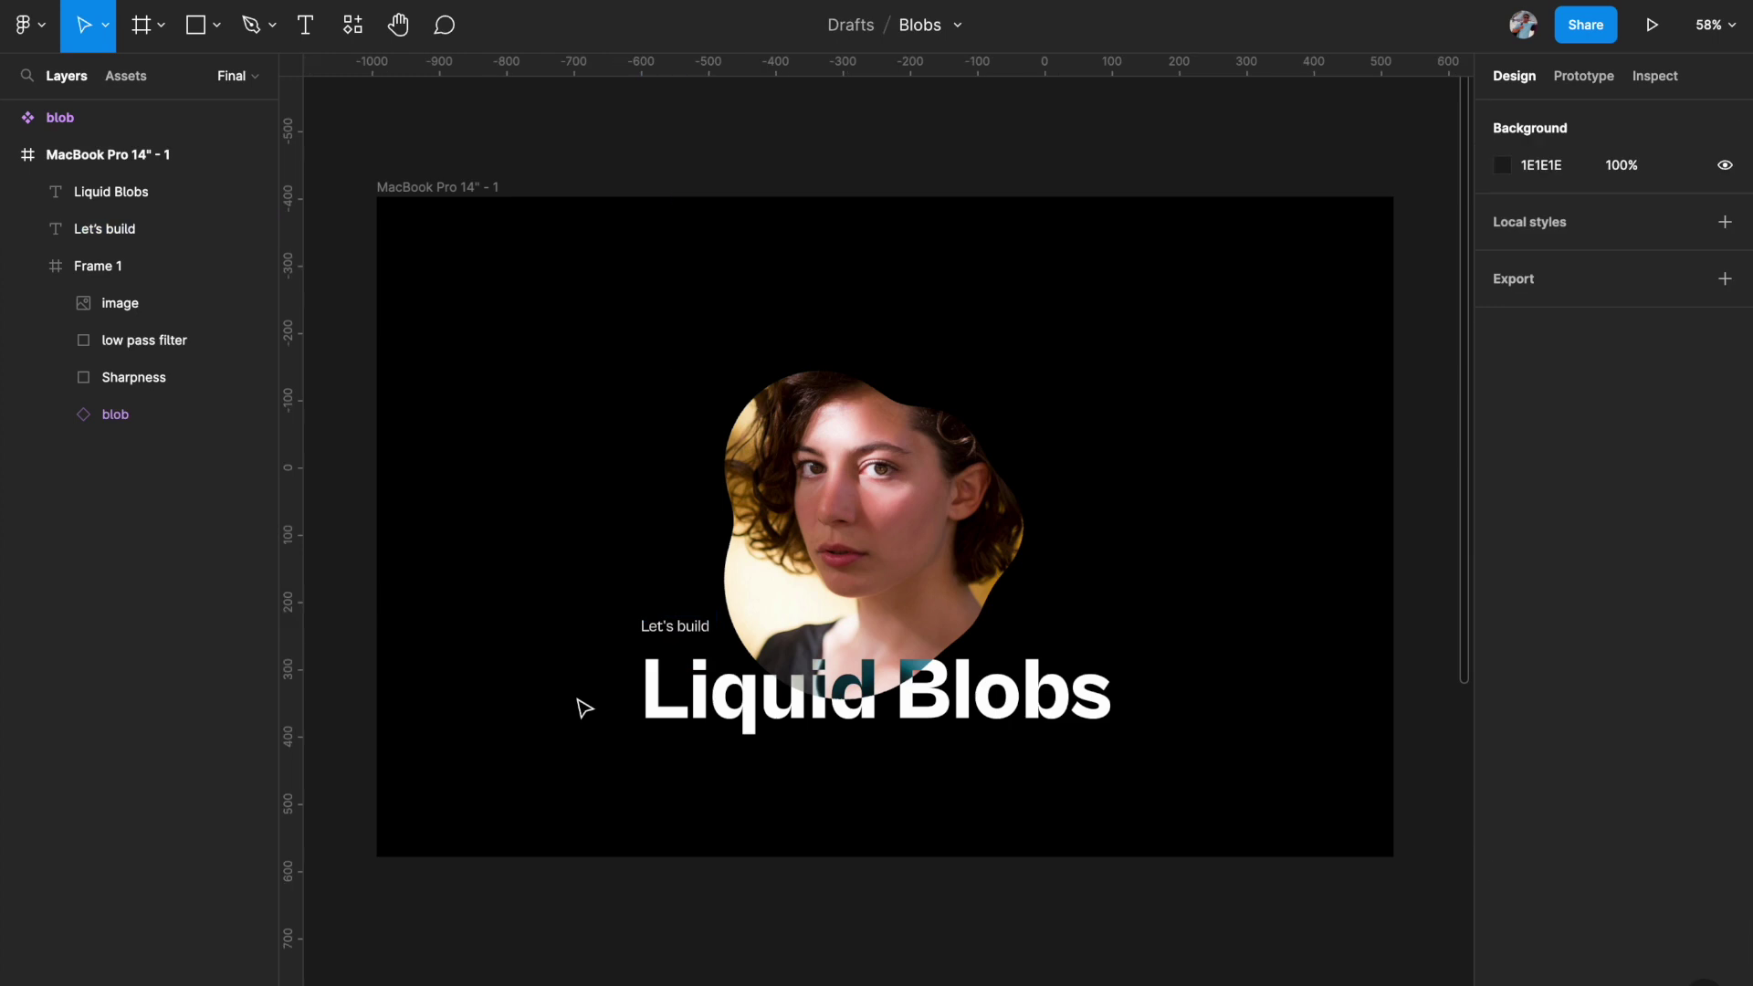
Keep the Liquid Blobs title's blend mode on Exclusion and preview the animation.
{"action": "left_click", "coordinate": [858, 702]}
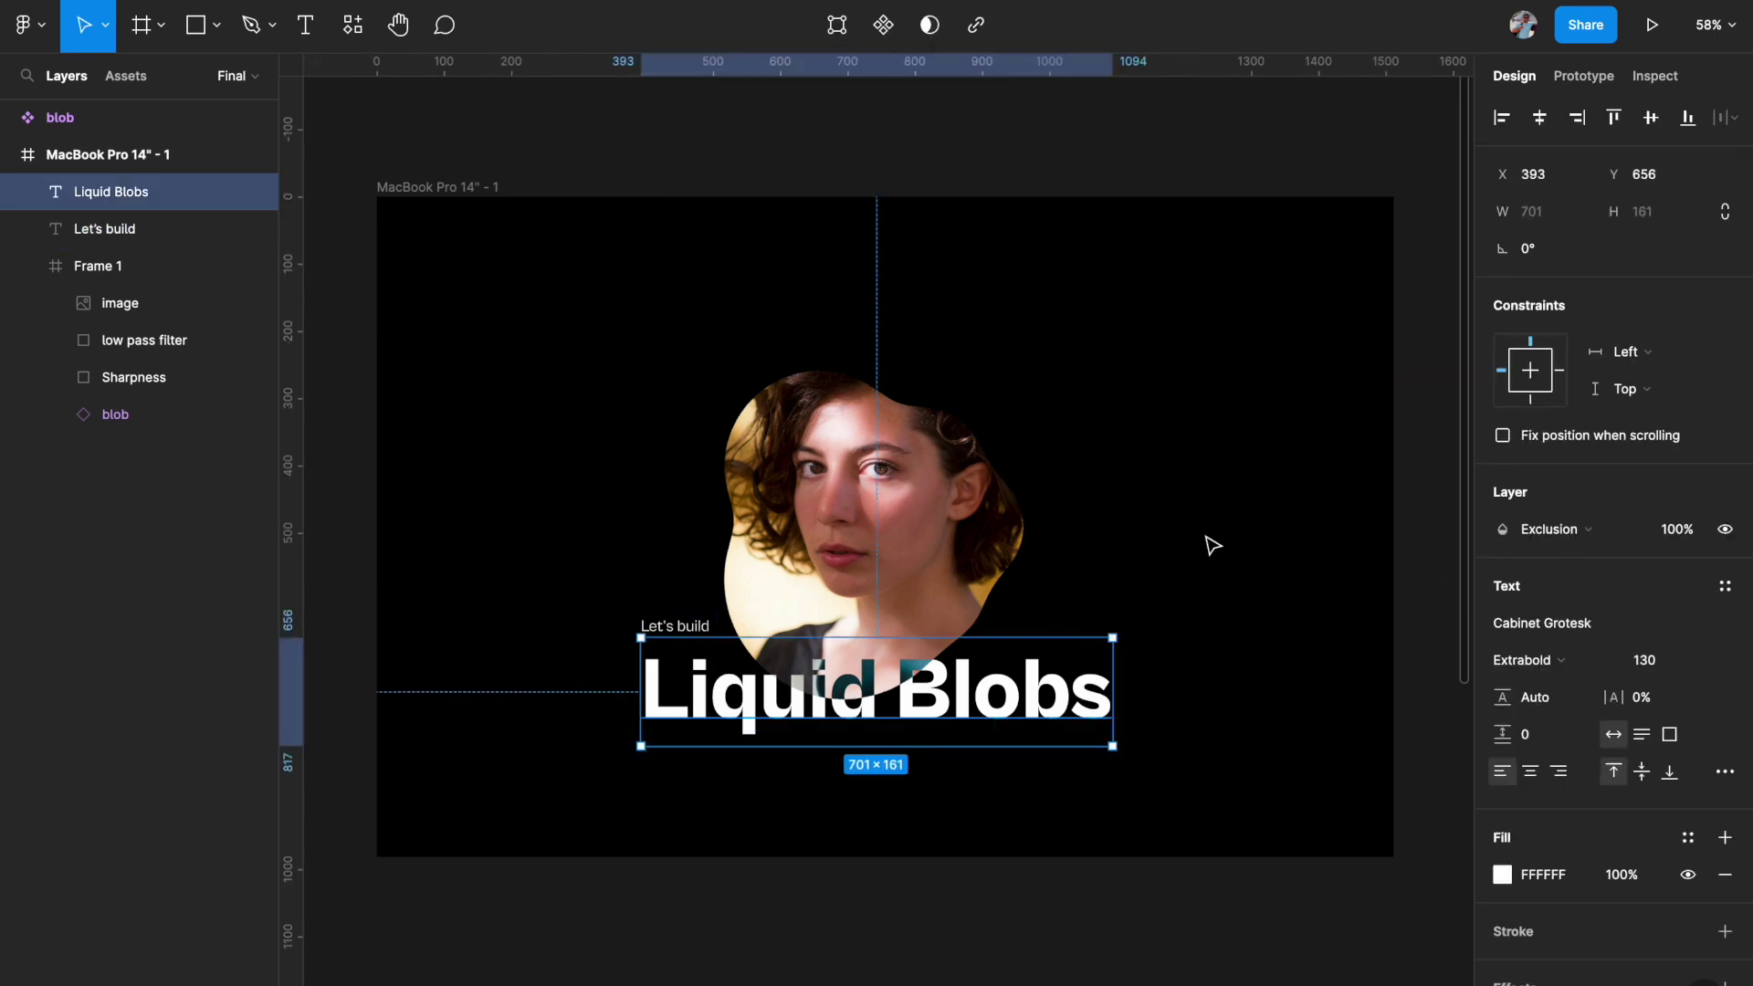
{"action": "left_click", "coordinate": [1553, 532]}
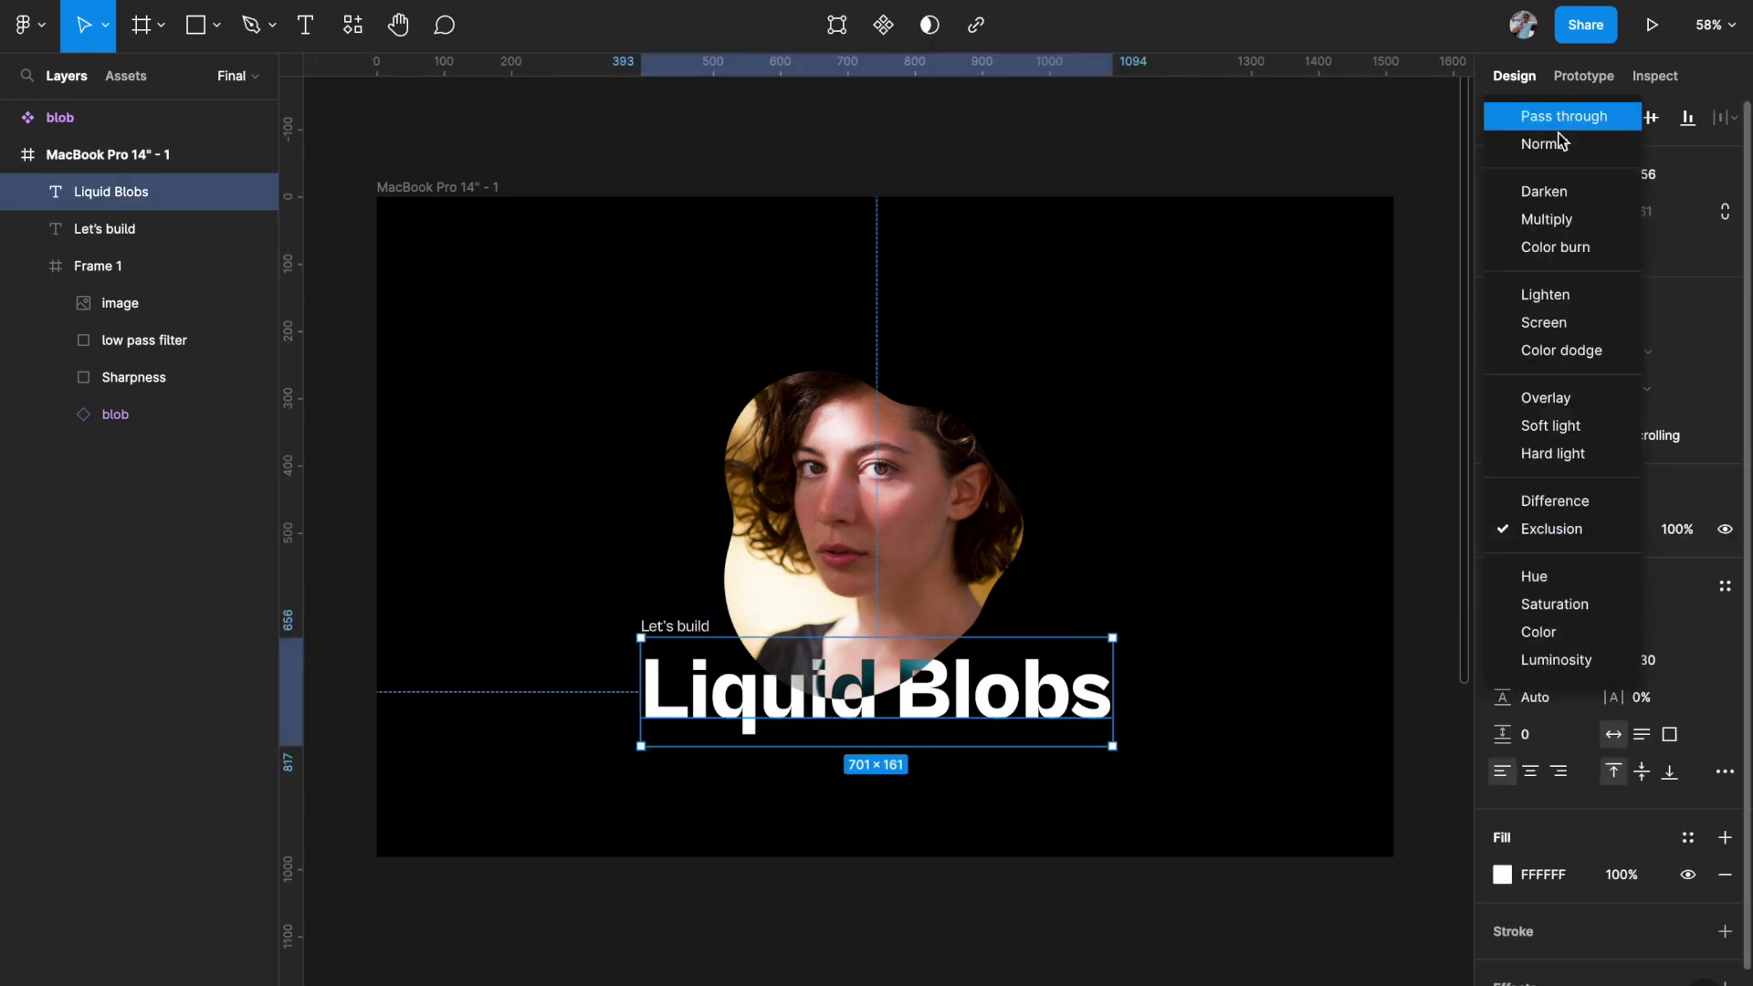
{"action": "left_click", "coordinate": [1549, 528]}
{"action": "left_click", "coordinate": [1549, 528]}
{"action": "left_click", "coordinate": [1567, 537]}
{"action": "scroll", "coordinate": [908, 724], "scroll_direction": "up", "scroll_amount": 5}
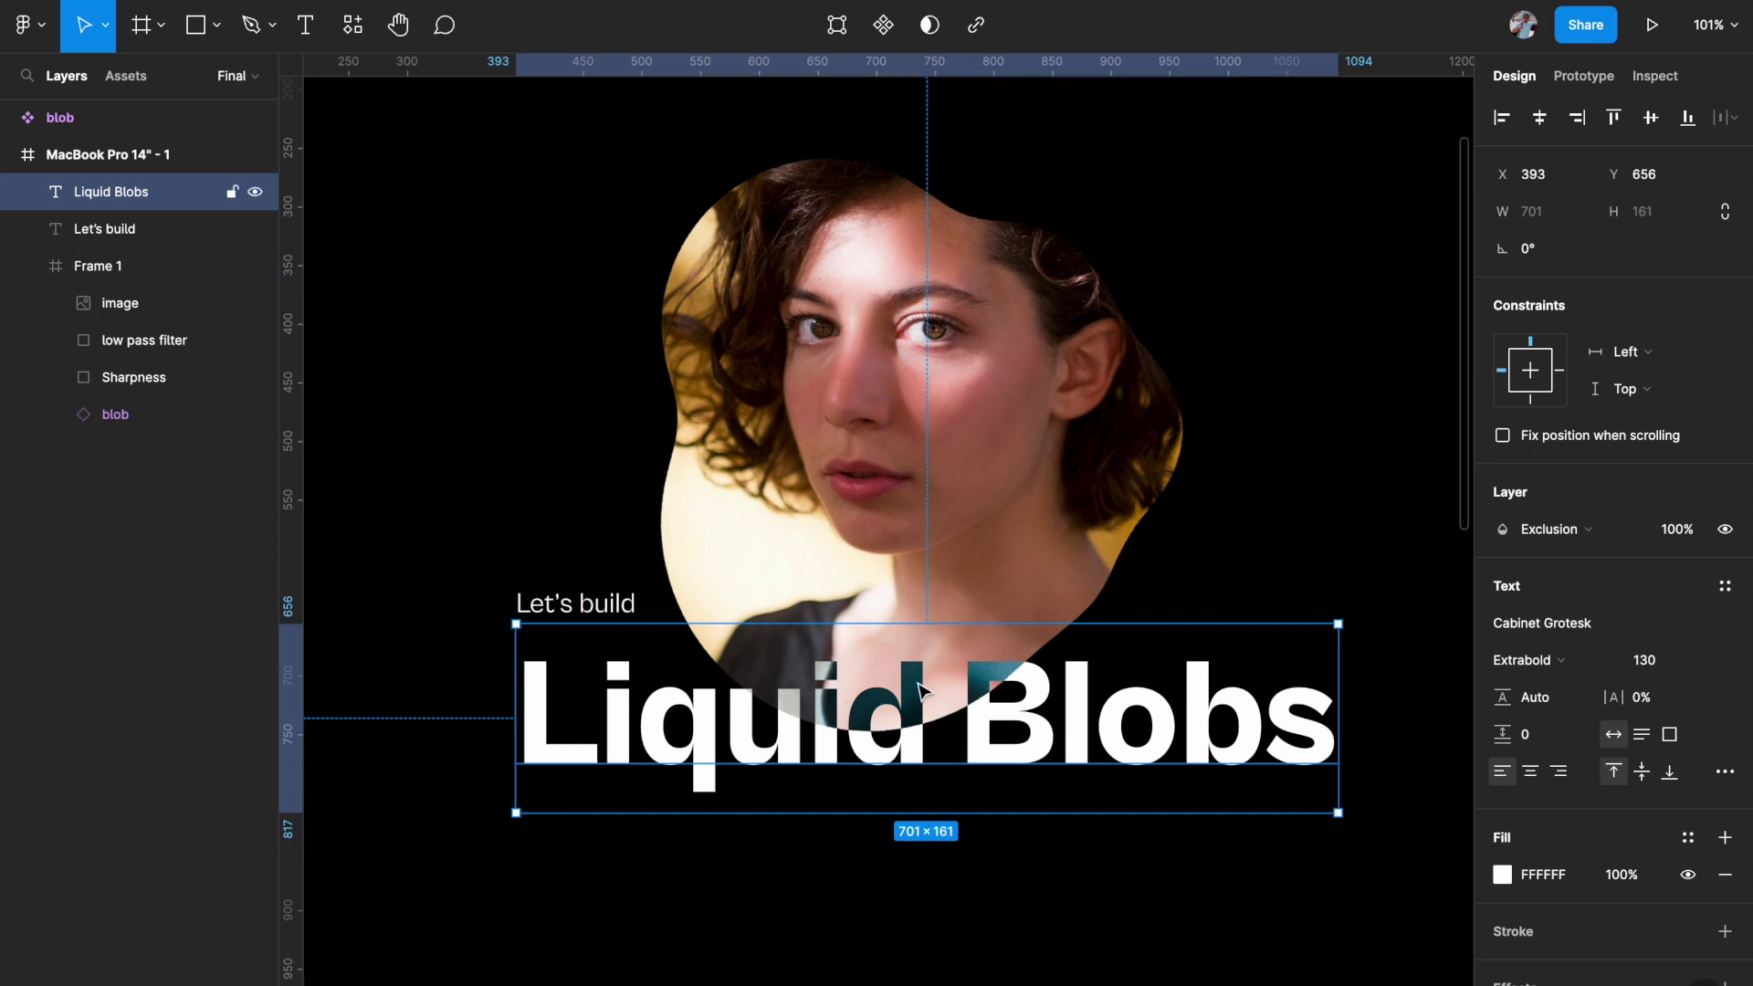
{"action": "key", "text": "super+alt+Return"}
Swap the image layer's photo fill for a new linear gradient fill.
{"action": "left_click", "coordinate": [75, 268]}
{"action": "left_click", "coordinate": [76, 291]}
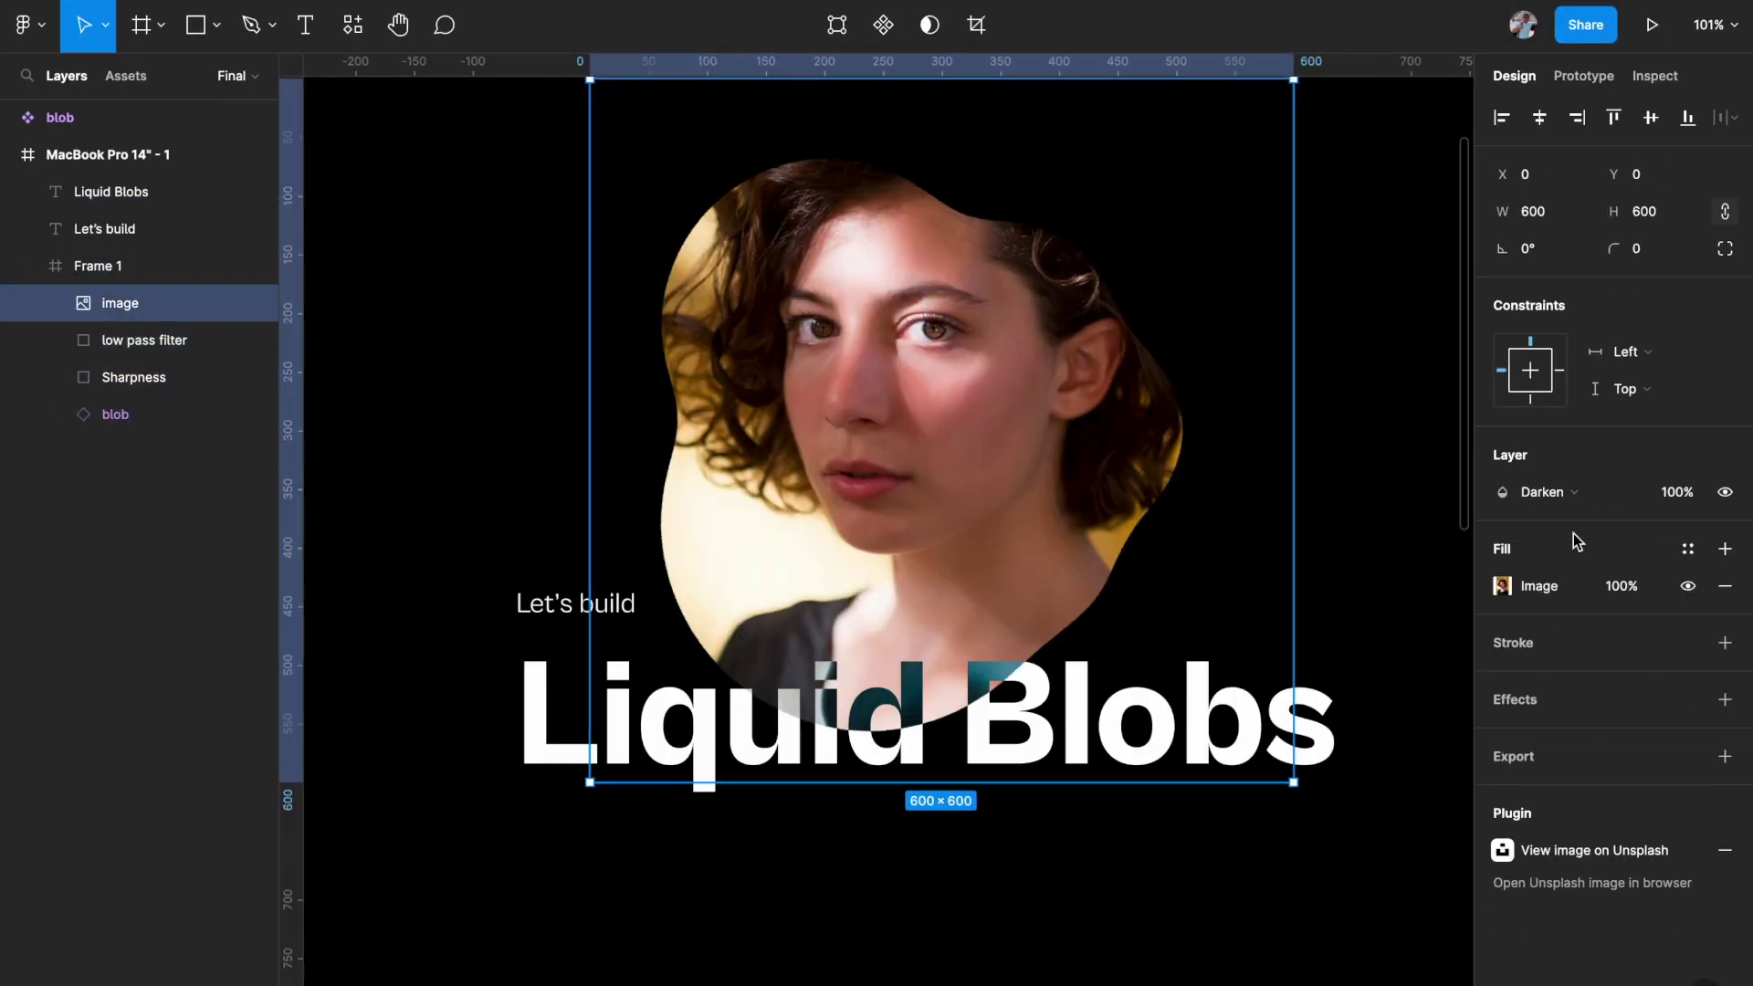
{"action": "left_click", "coordinate": [1724, 586]}
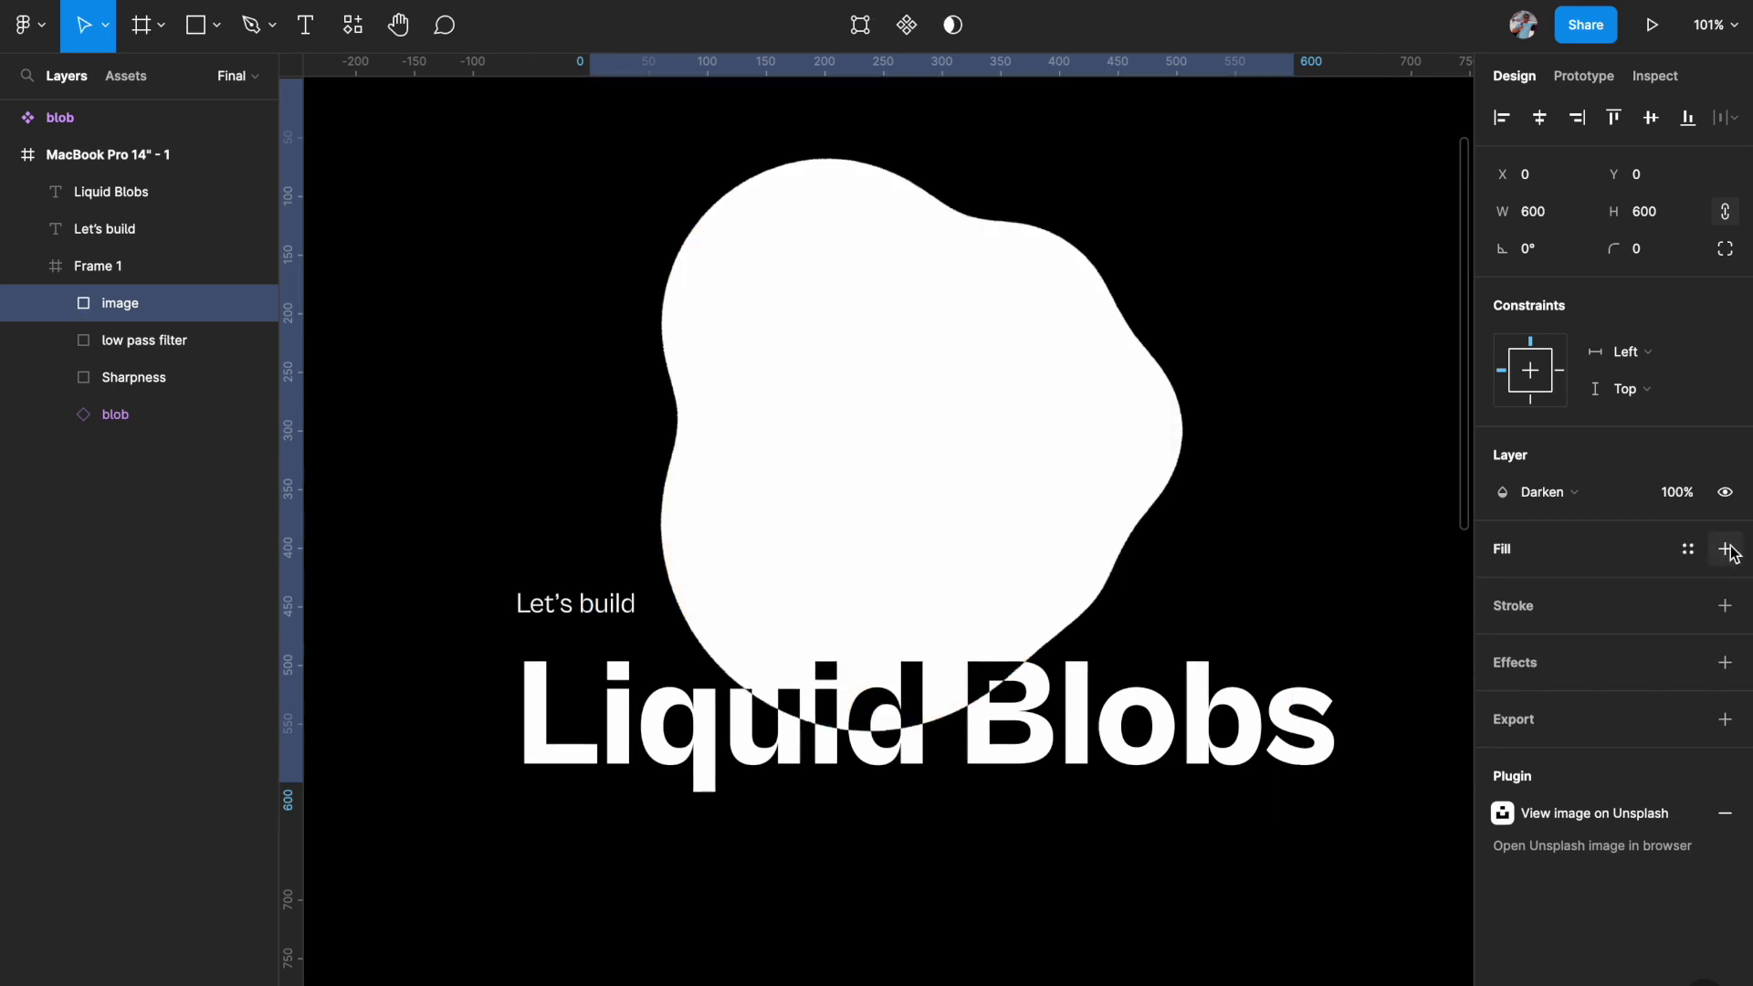
{"action": "left_click", "coordinate": [1725, 548]}
{"action": "left_click", "coordinate": [1502, 585]}
{"action": "left_click", "coordinate": [1230, 444]}
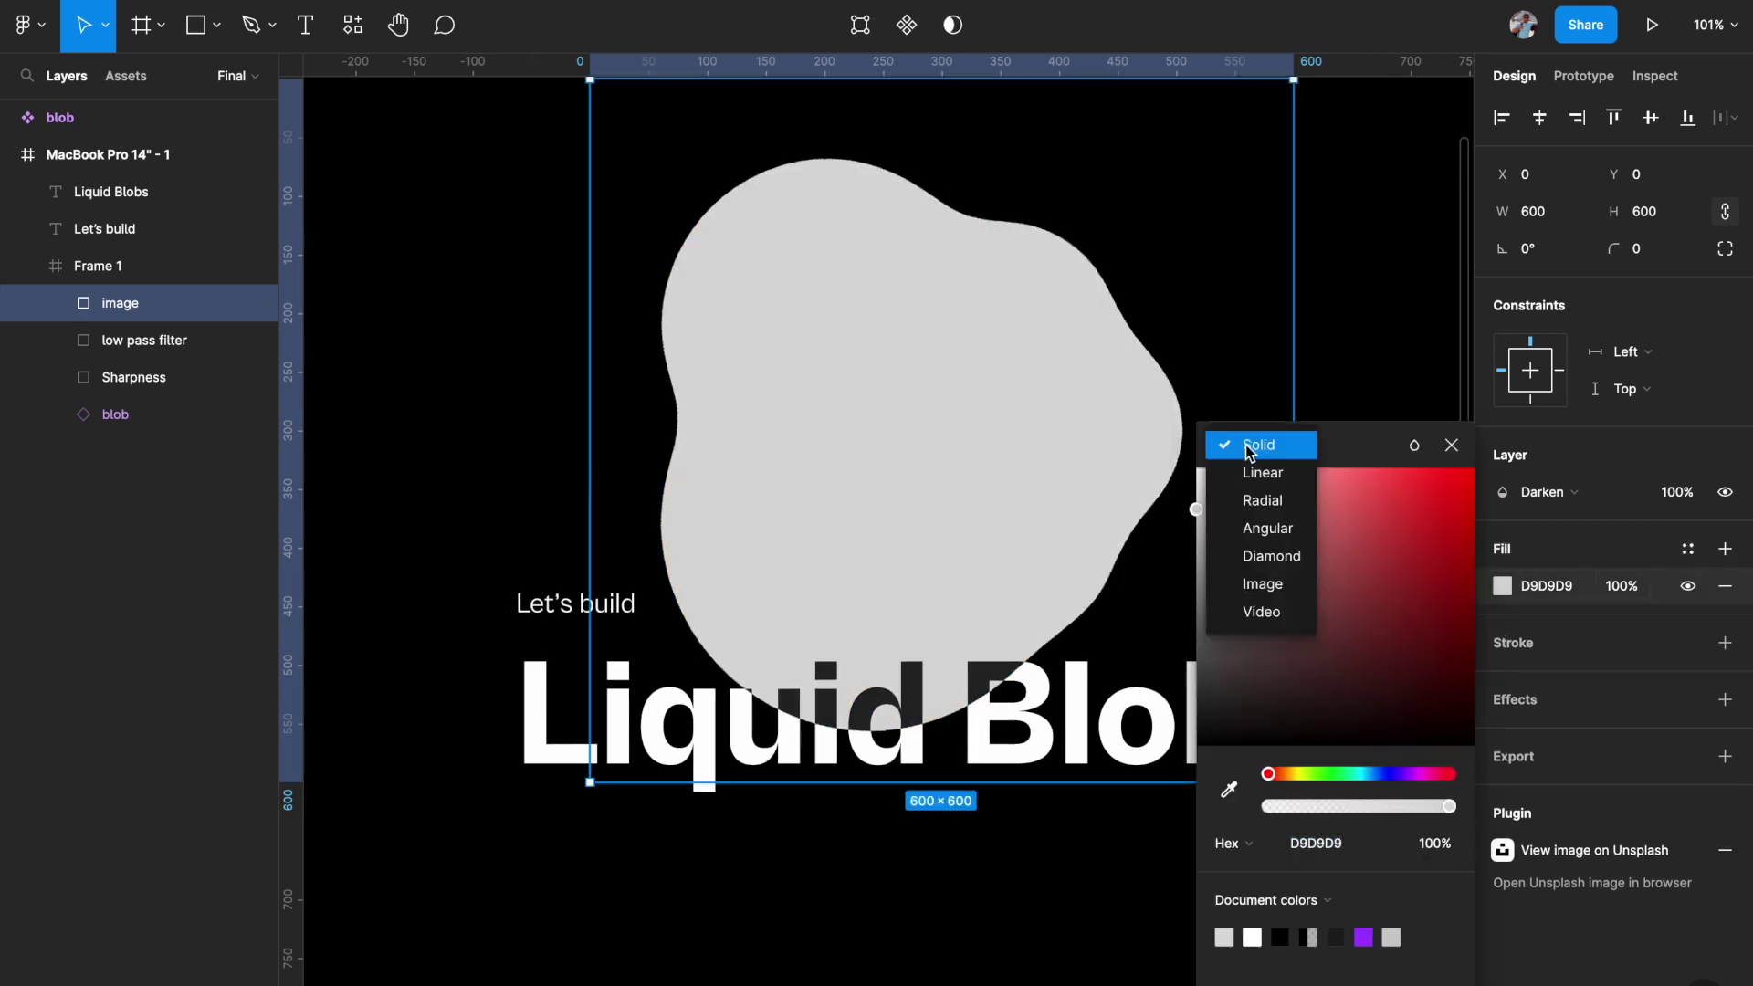
{"action": "left_click", "coordinate": [1245, 469]}
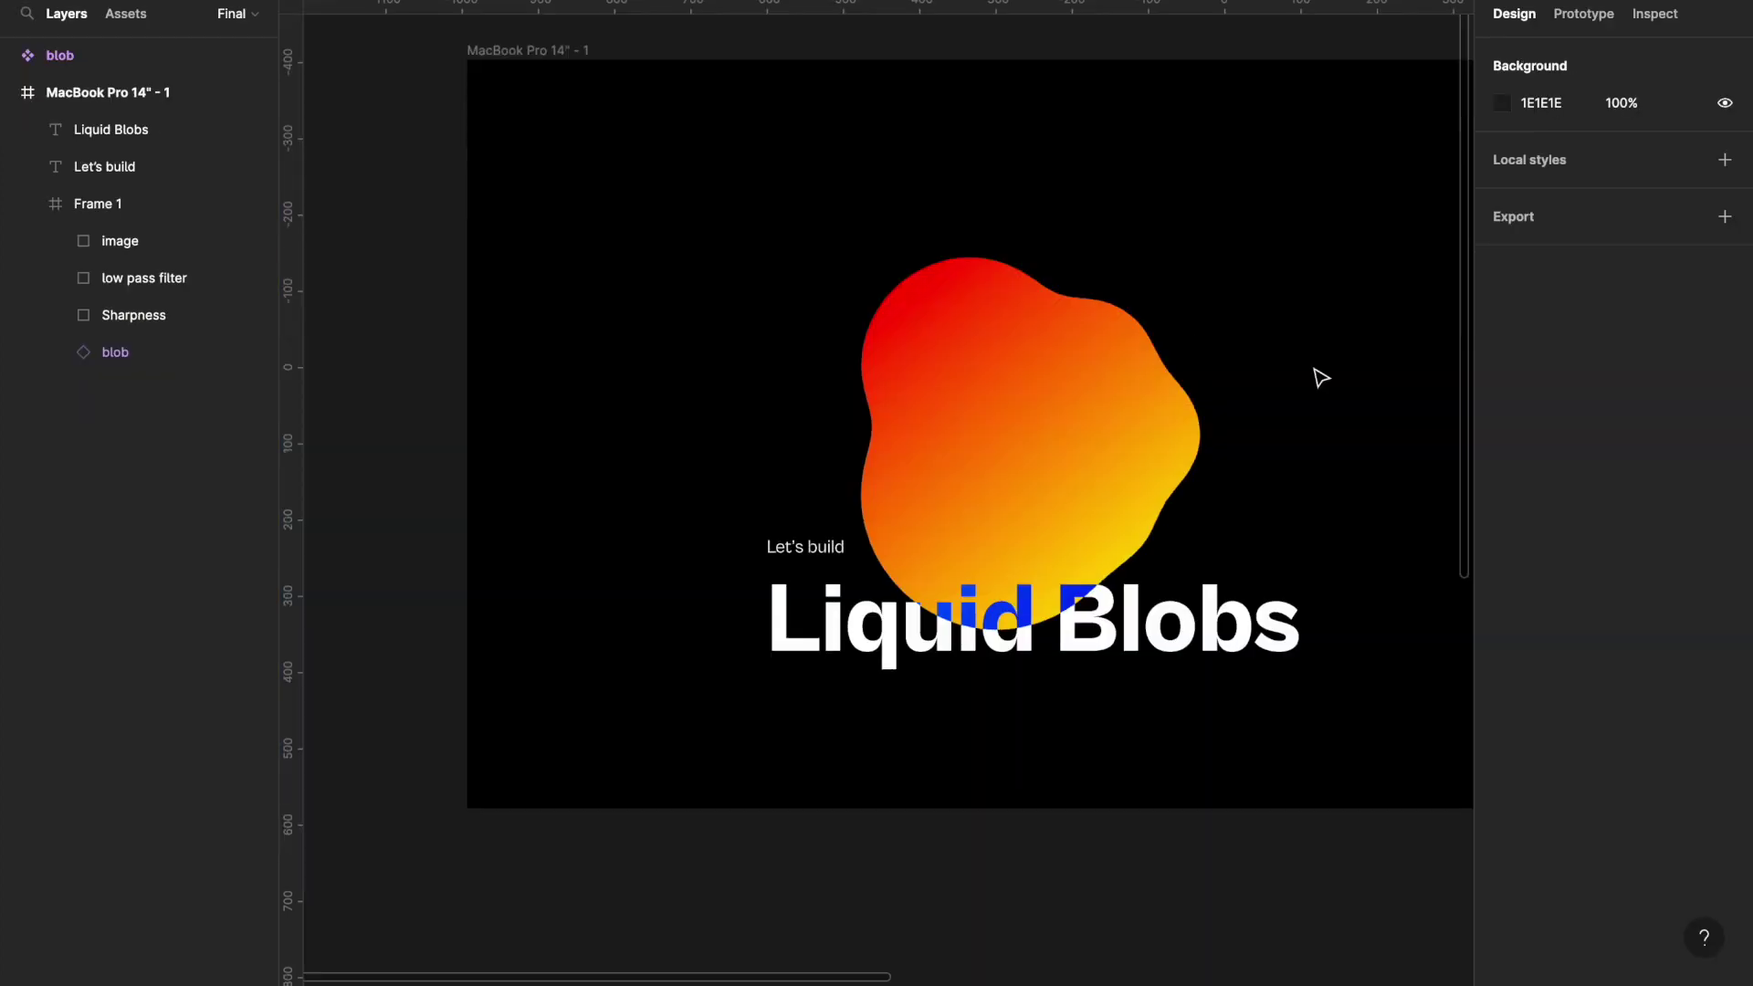
{"action": "scroll", "coordinate": [1321, 377], "scroll_direction": "up", "scroll_amount": 2}
{"action": "scroll", "coordinate": [1321, 377], "scroll_direction": "right", "scroll_amount": 2}
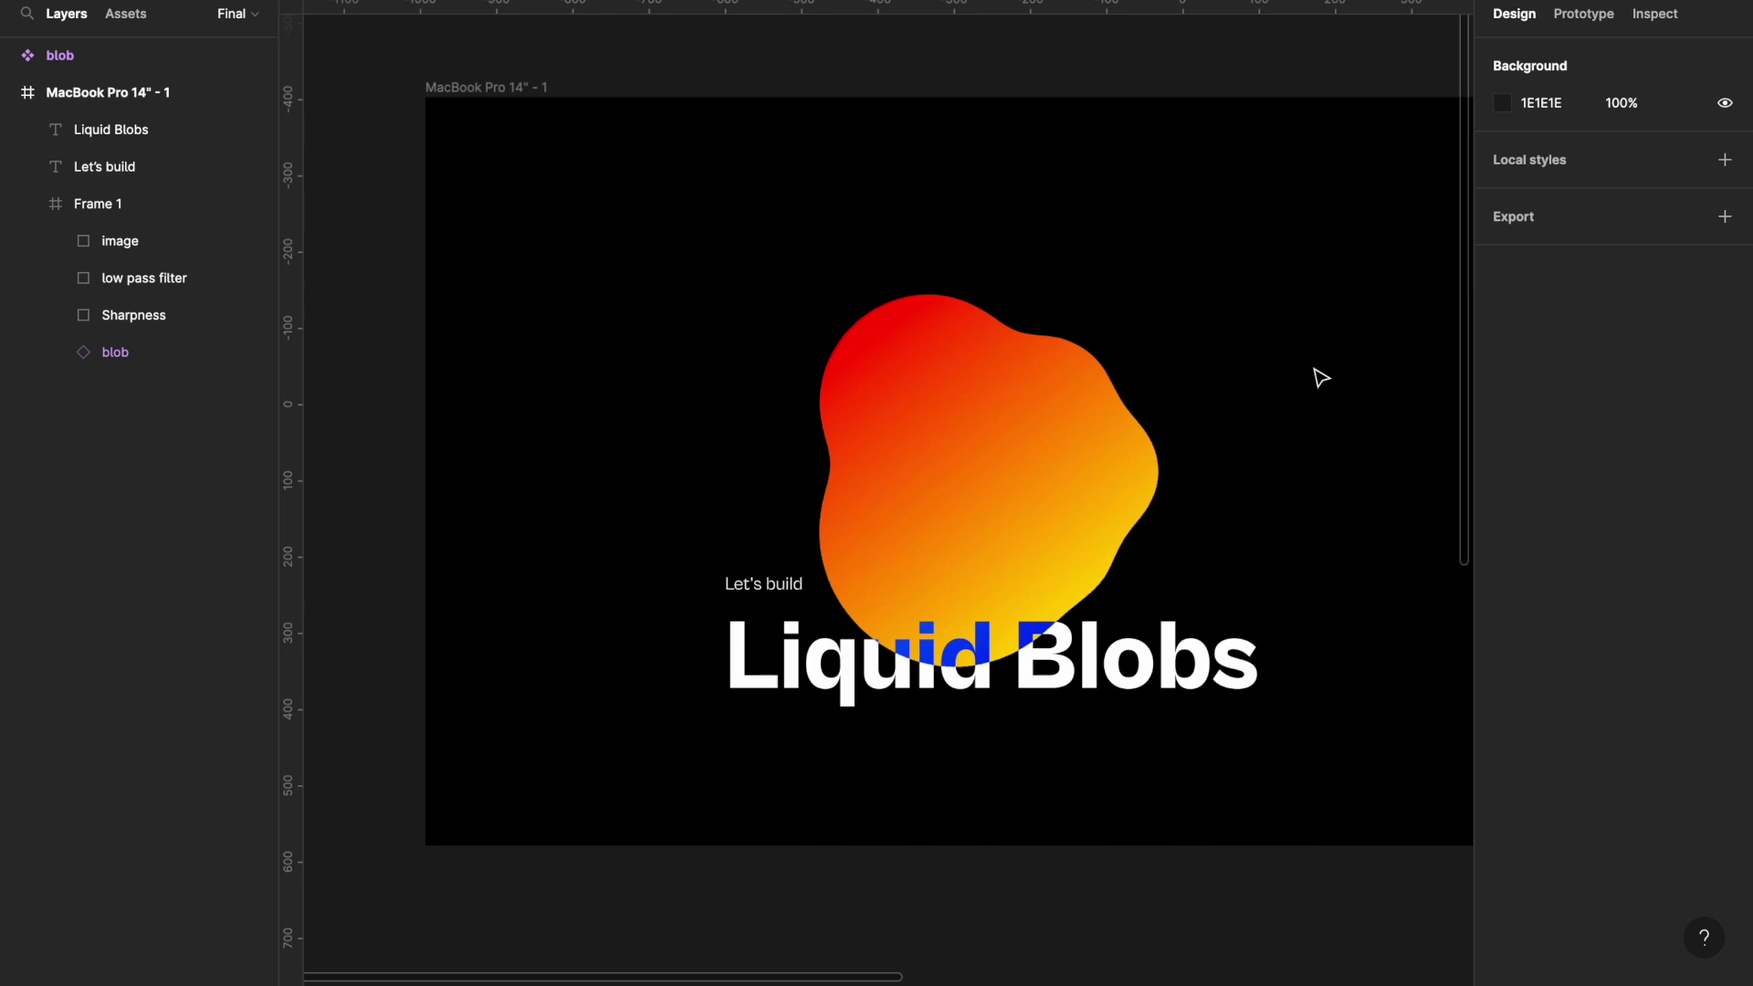
{"action": "left_click", "coordinate": [534, 92]}
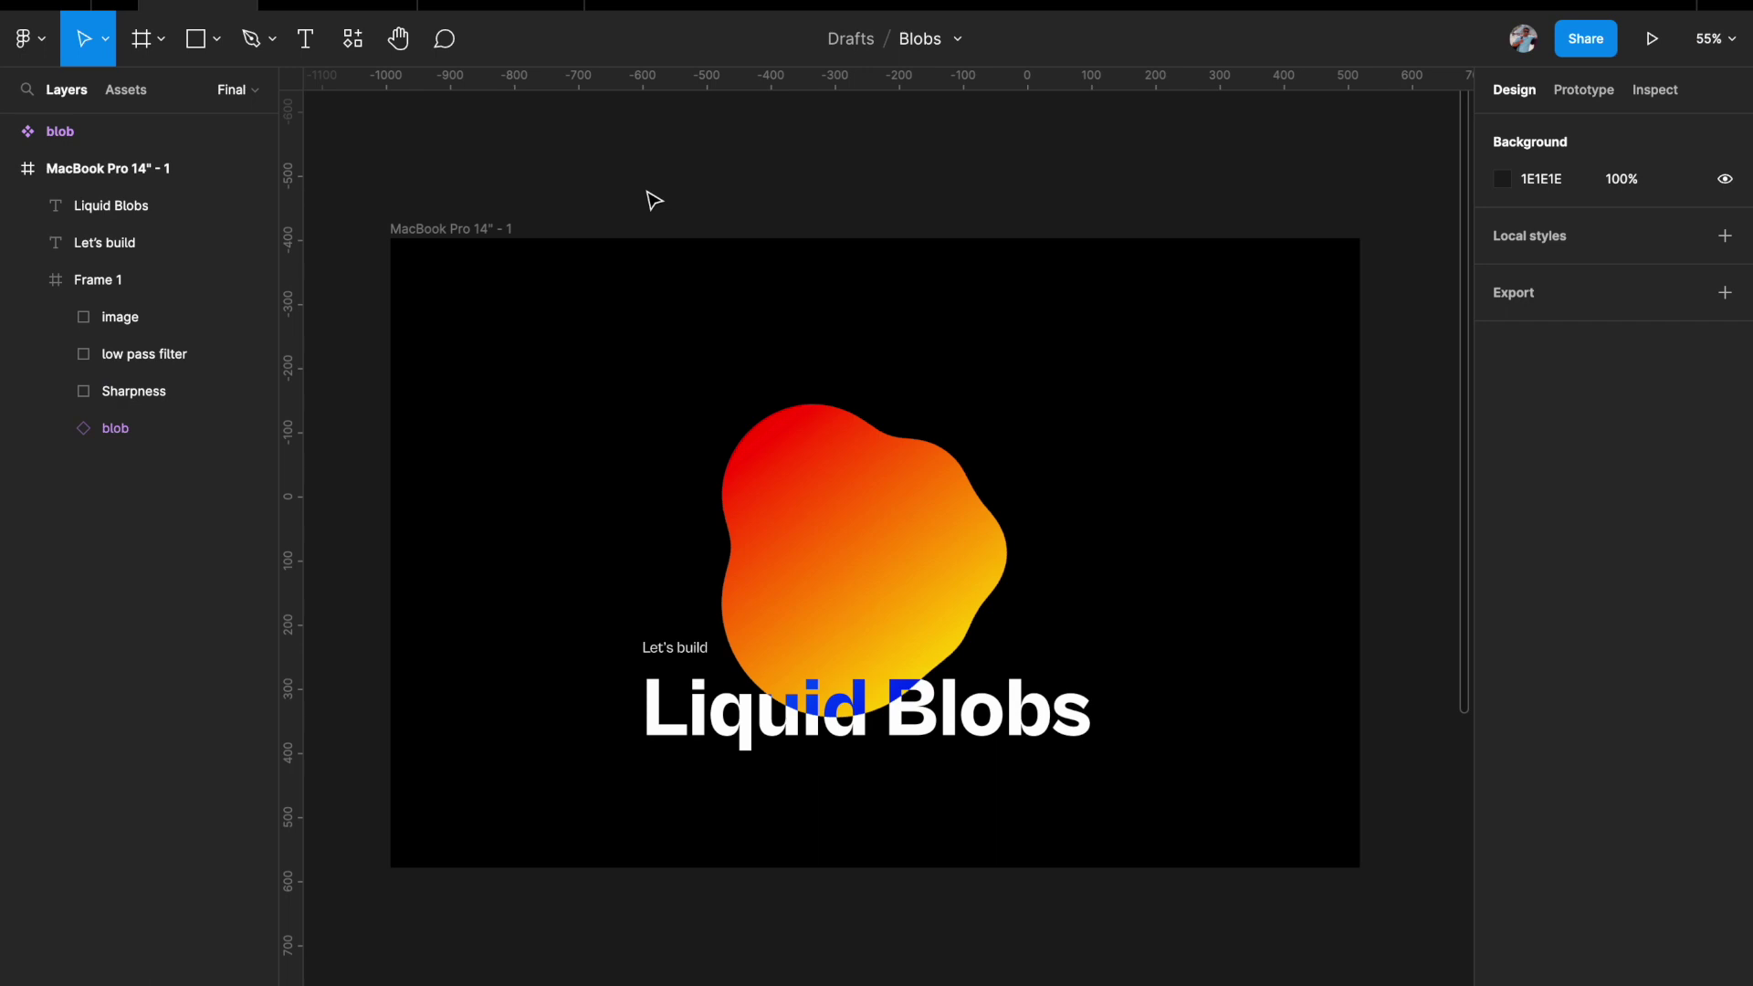
Set the MacBook Pro 14" - 1 frame's fill to white FFFFFF.
{"action": "left_click", "coordinate": [508, 231]}
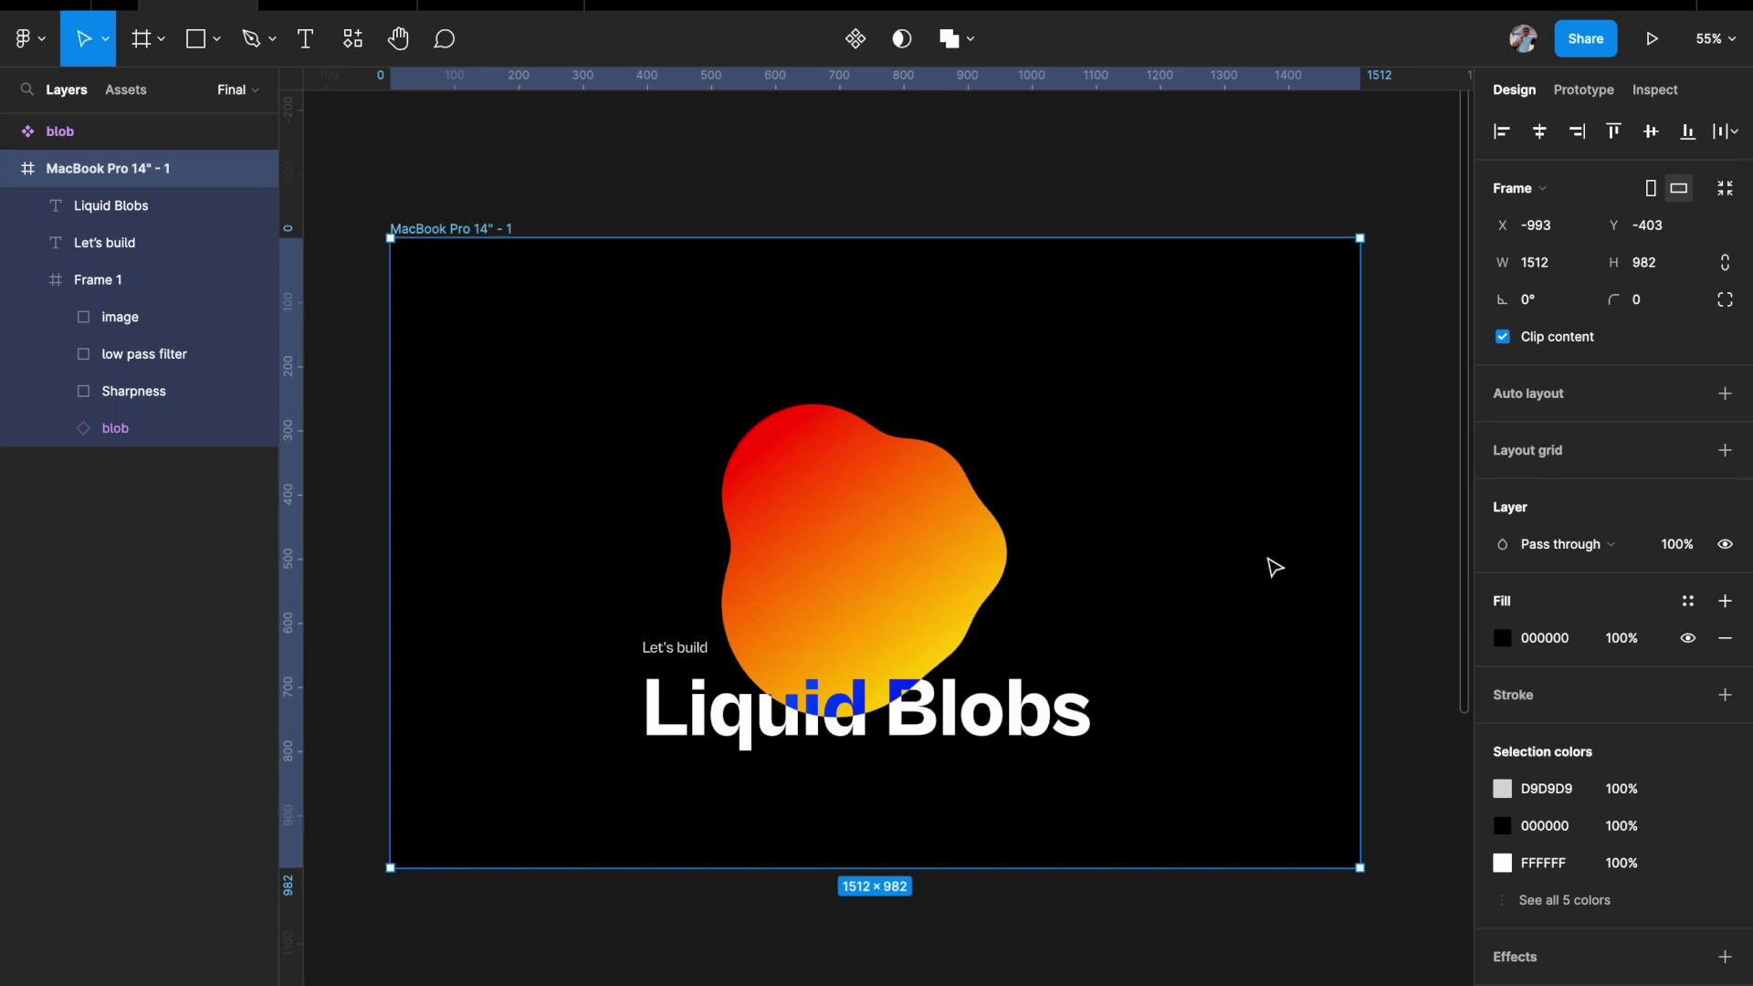
{"action": "left_click", "coordinate": [1401, 539]}
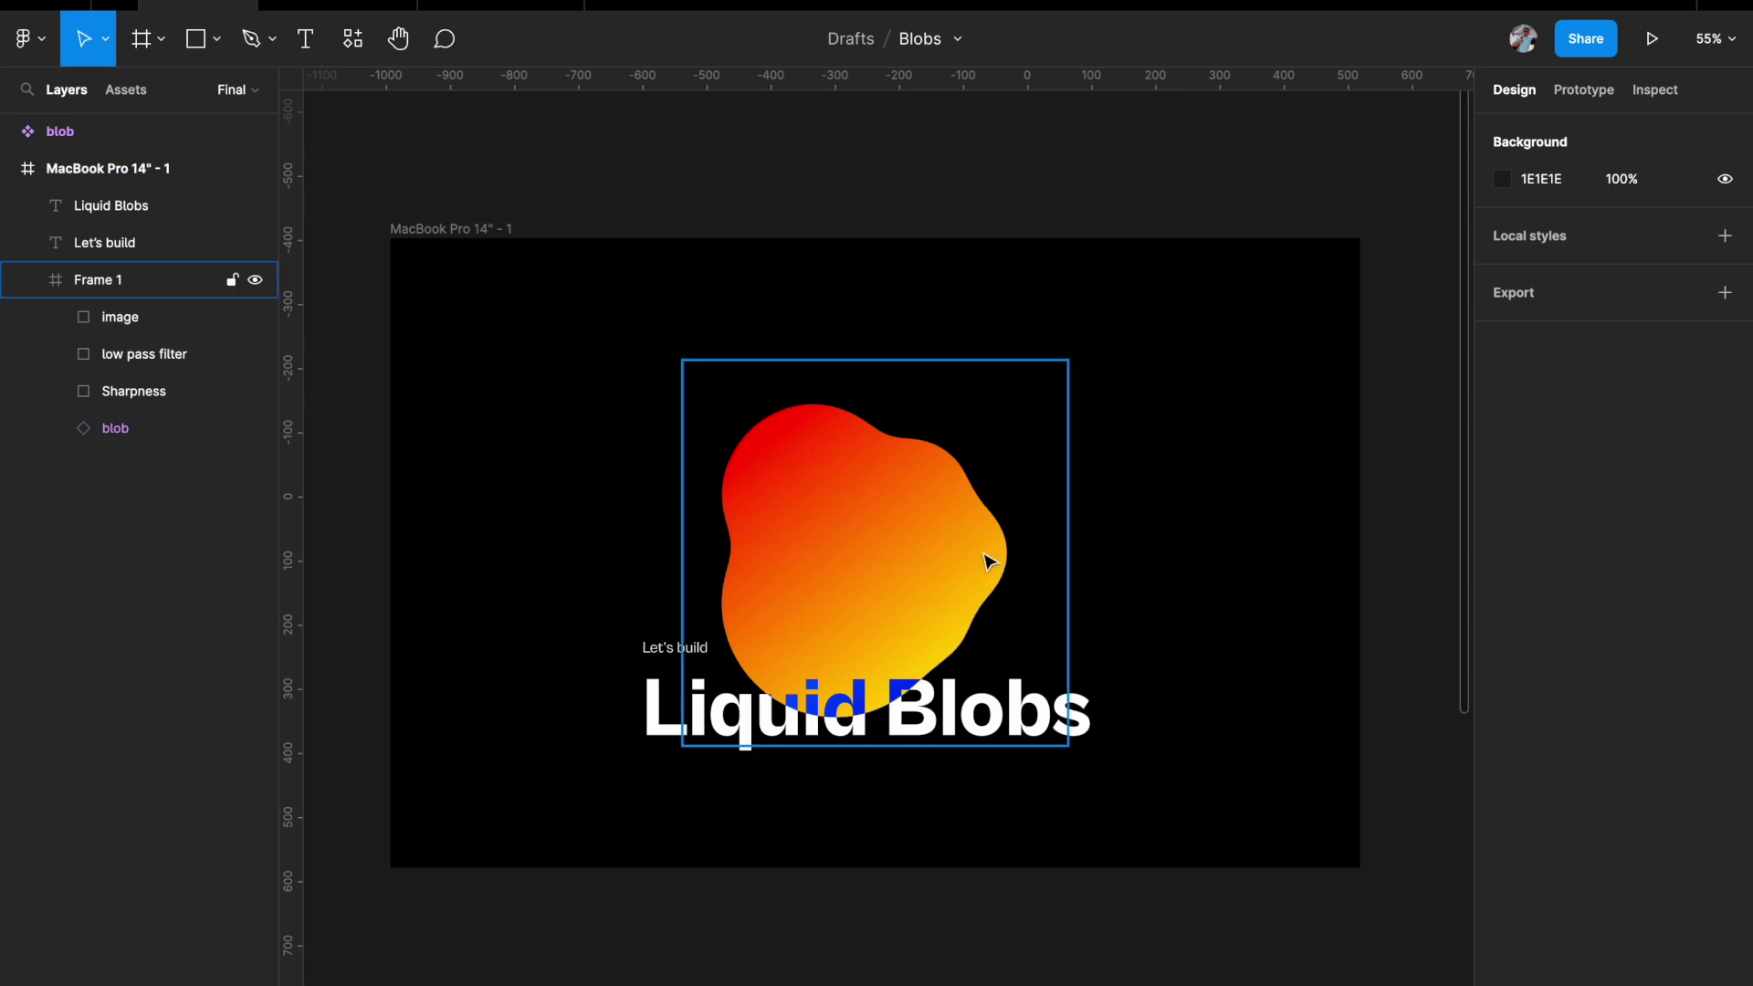
{"action": "left_click", "coordinate": [510, 230]}
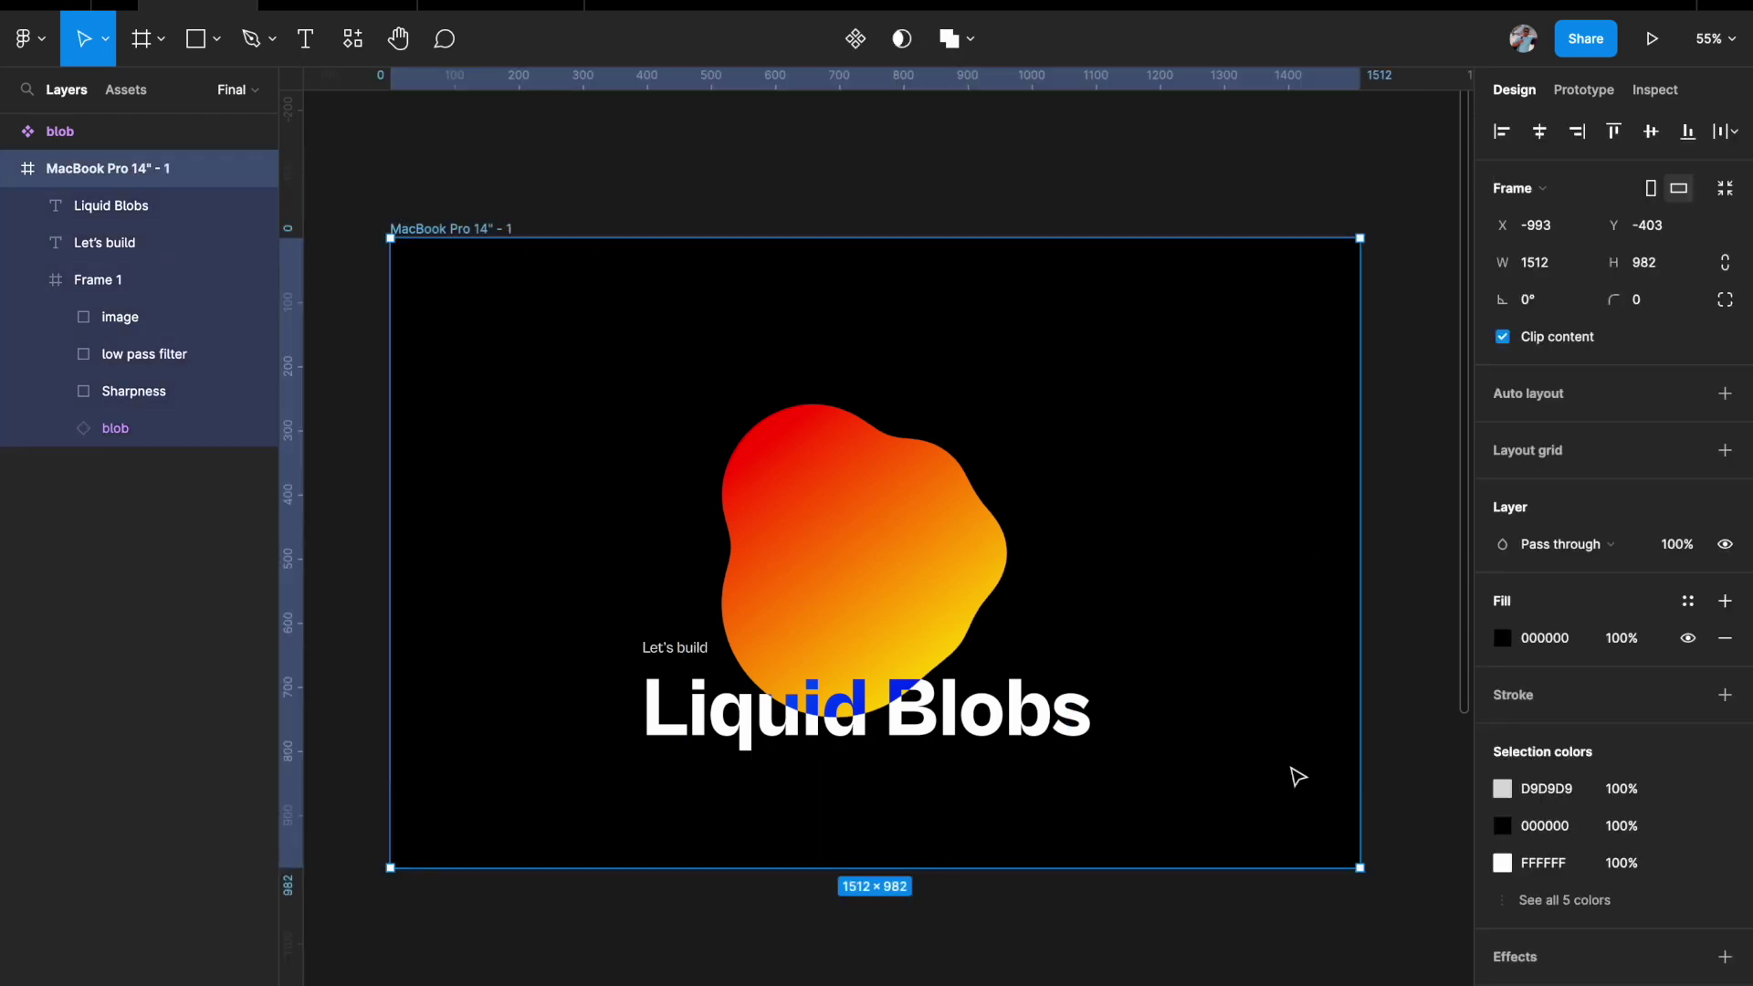
{"action": "left_click", "coordinate": [1503, 638]}
{"action": "left_click_drag", "start_coordinate": [1293, 593], "coordinate": [1115, 430]}
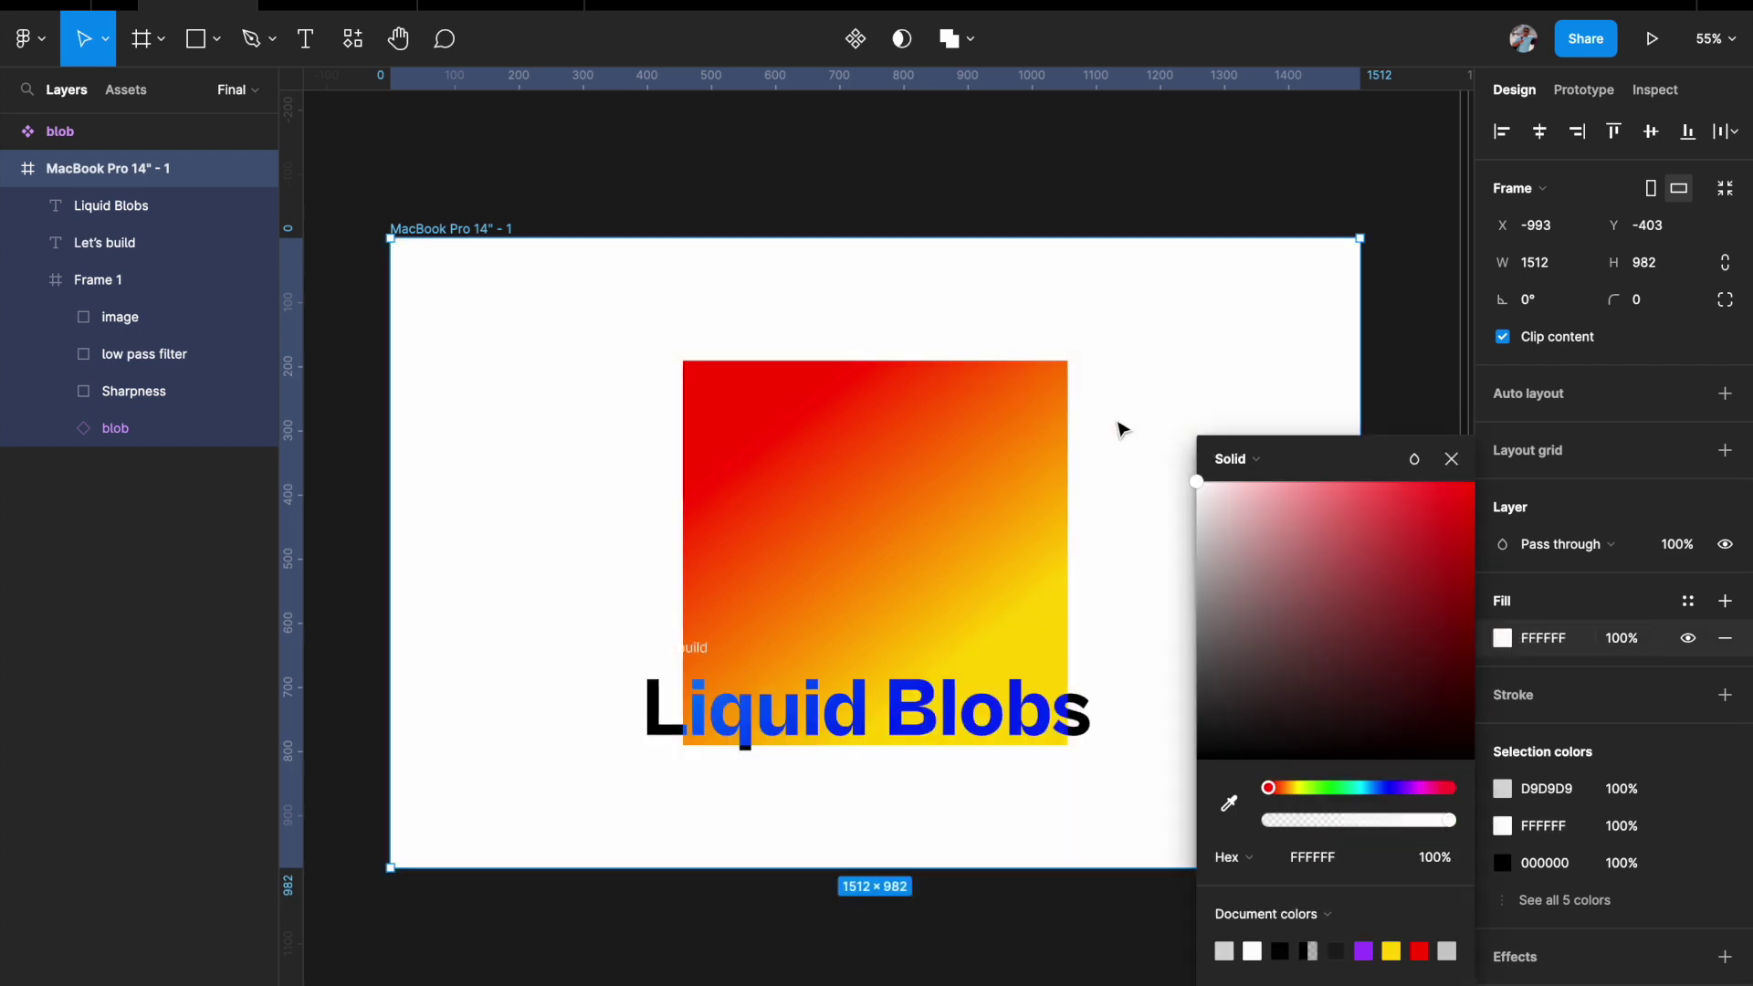
{"action": "left_click", "coordinate": [1194, 223]}
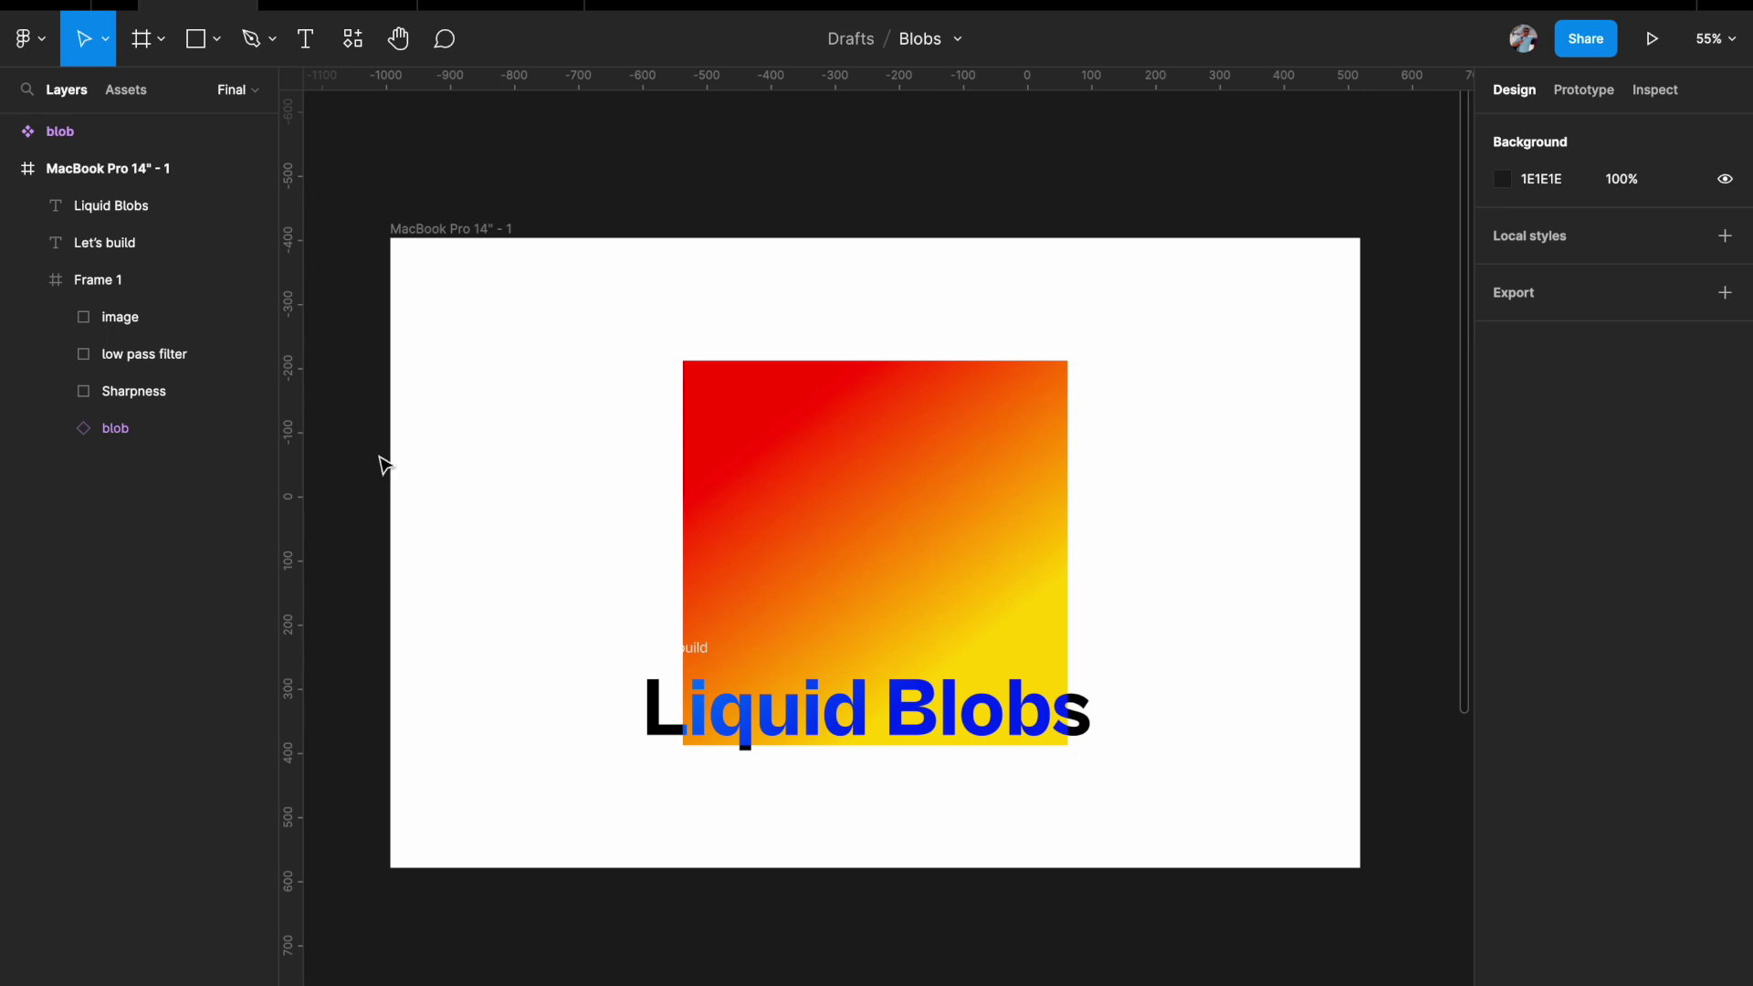
Change the blob layer's D9D9D9 colour to black 000000.
{"action": "left_click", "coordinate": [134, 434]}
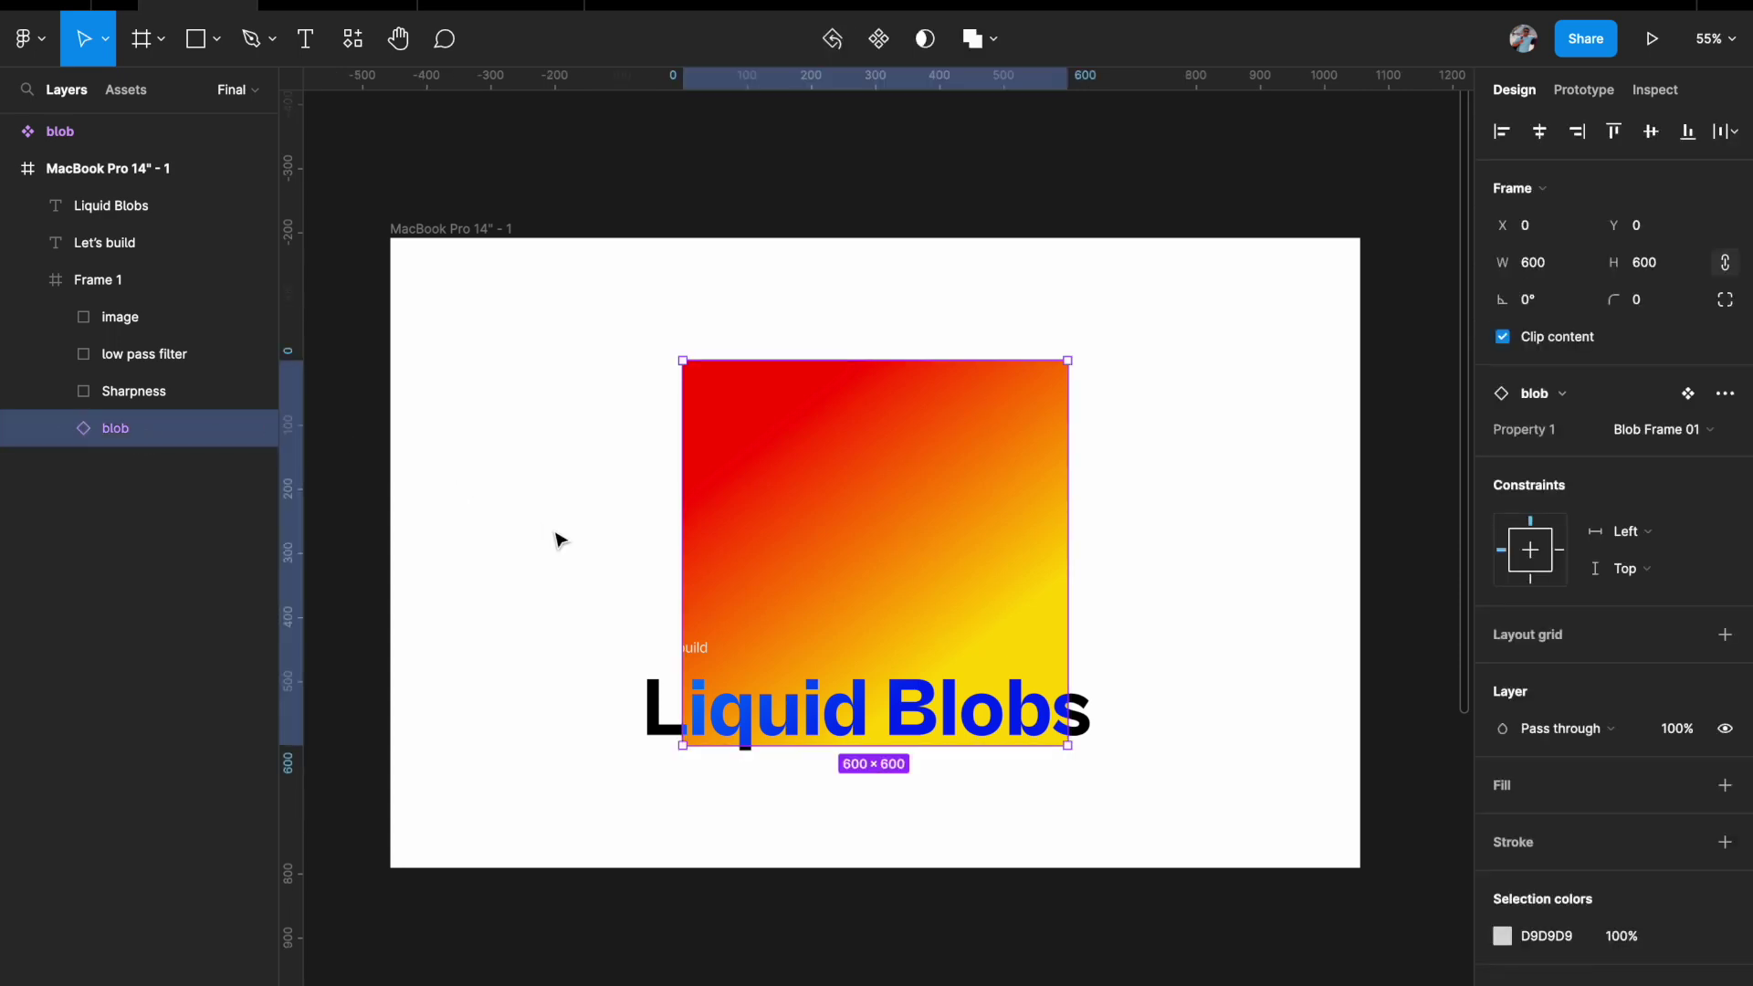
{"action": "scroll", "coordinate": [1471, 935], "scroll_direction": "down", "scroll_amount": 2}
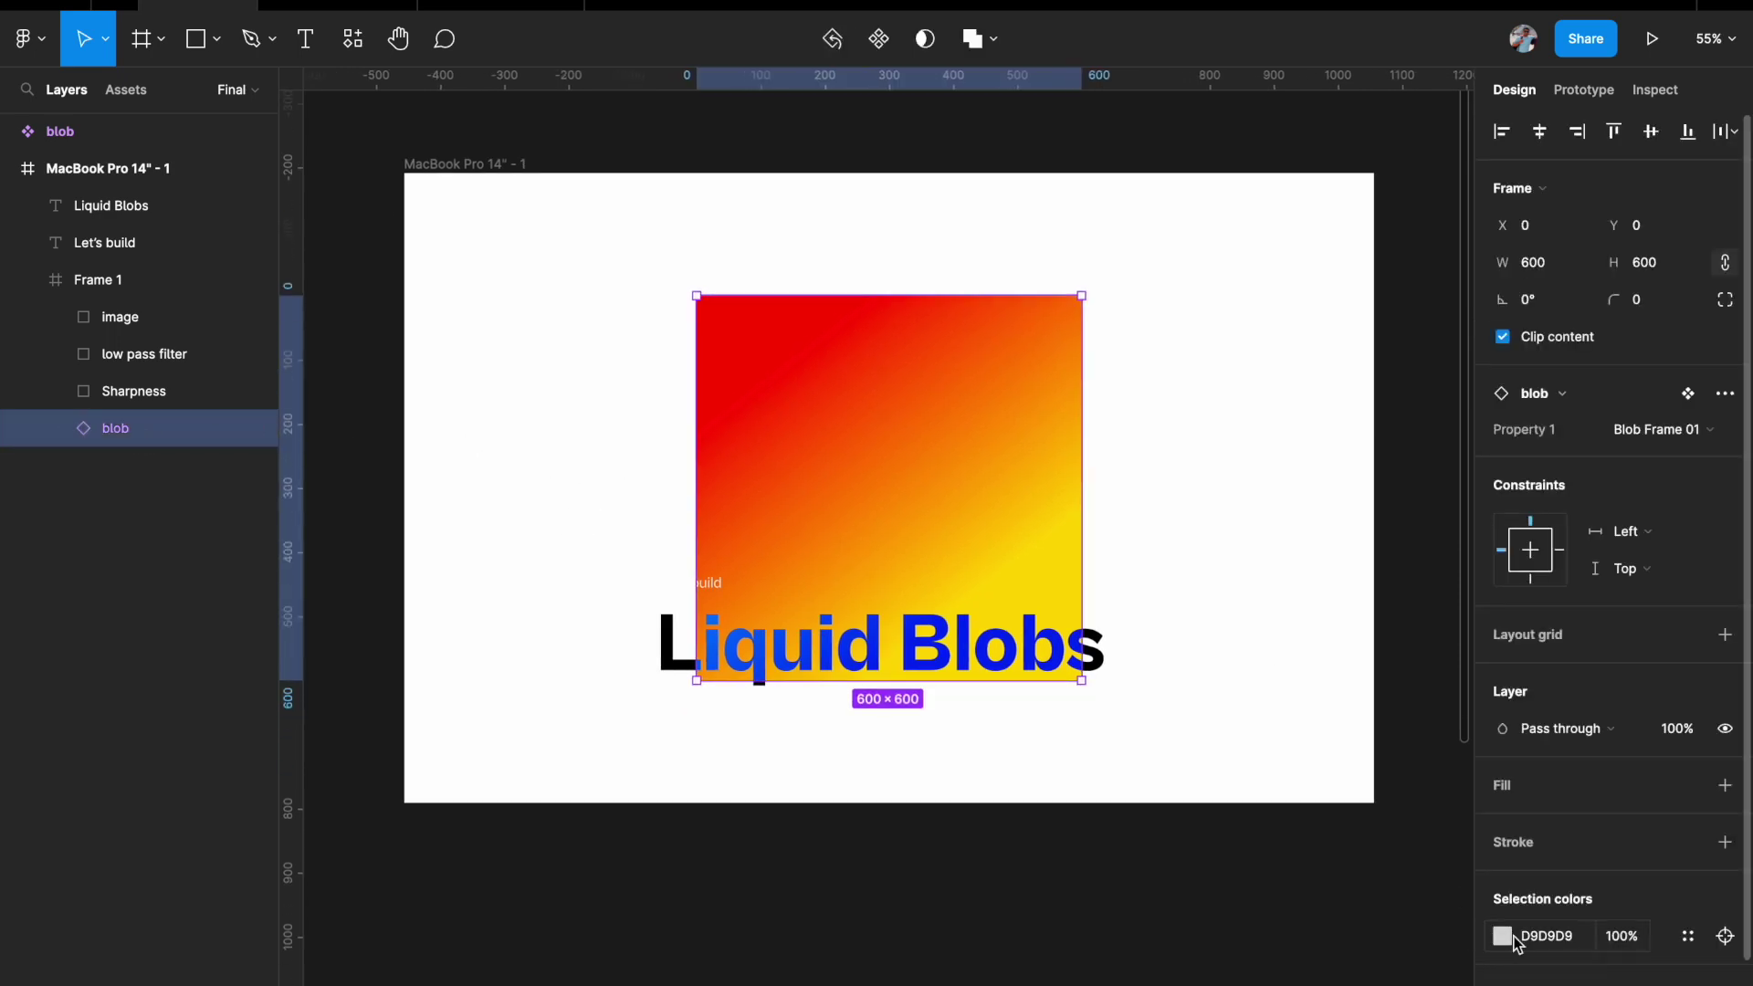
{"action": "left_click", "coordinate": [1502, 937]}
{"action": "left_click_drag", "start_coordinate": [1301, 624], "coordinate": [1171, 872]}
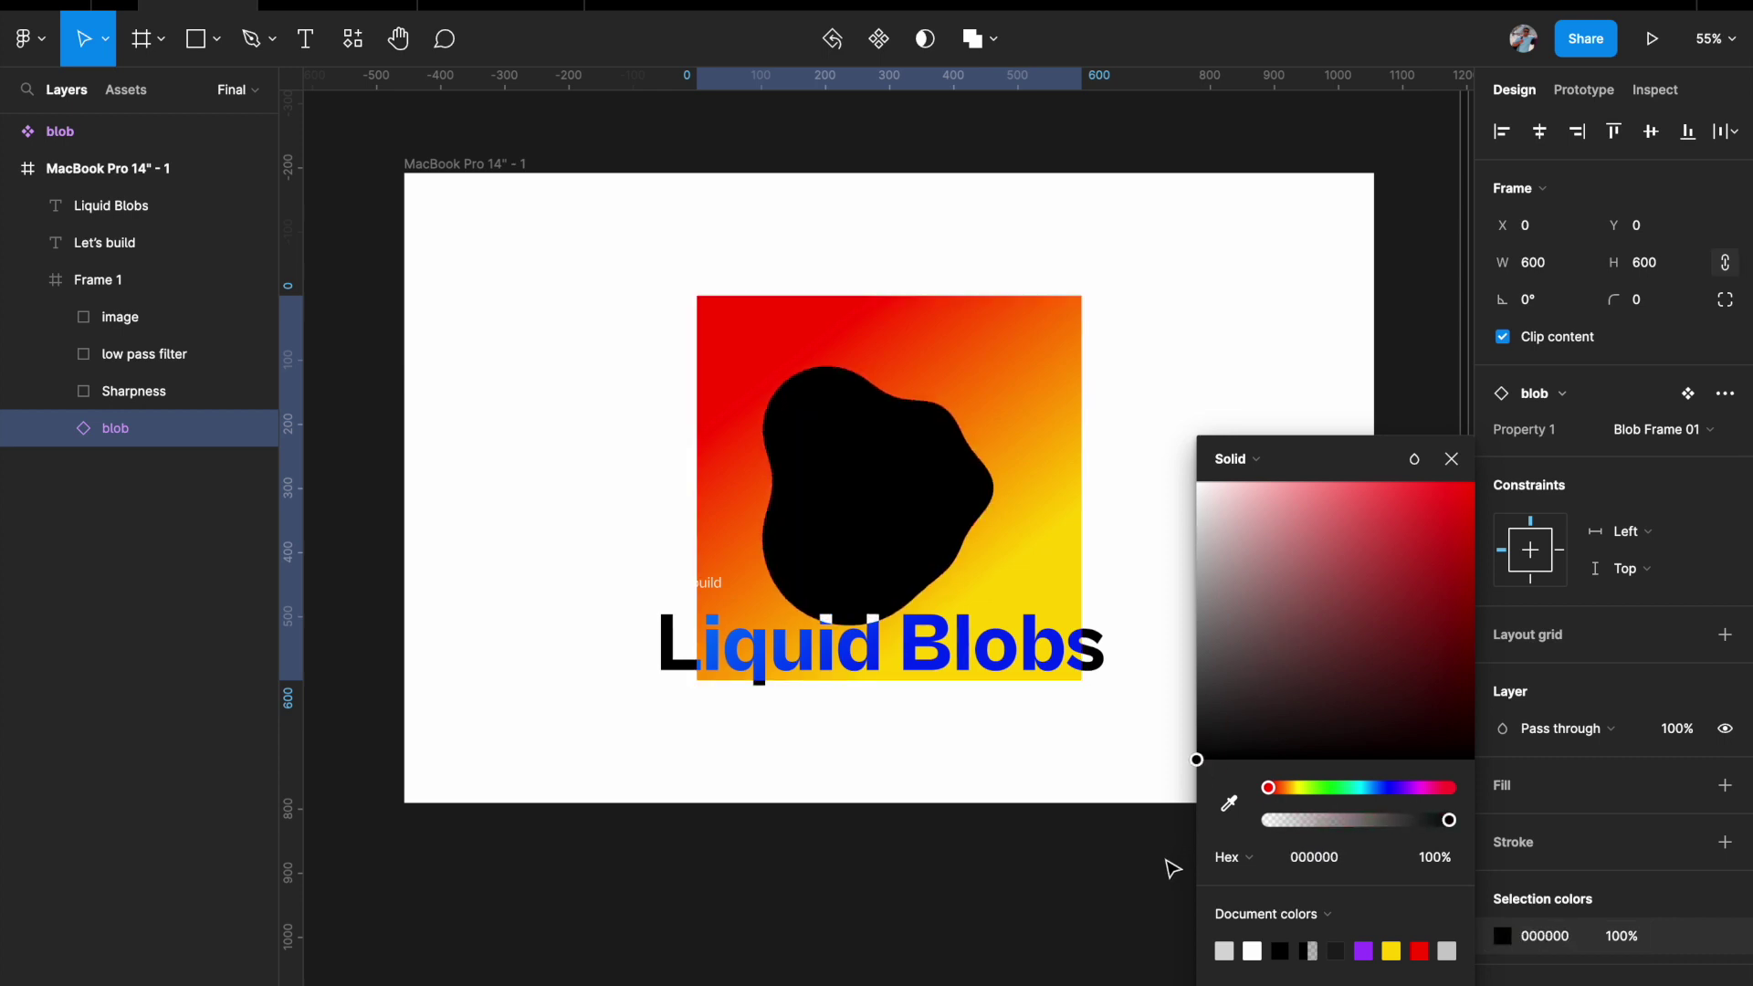
{"action": "left_click", "coordinate": [1449, 463]}
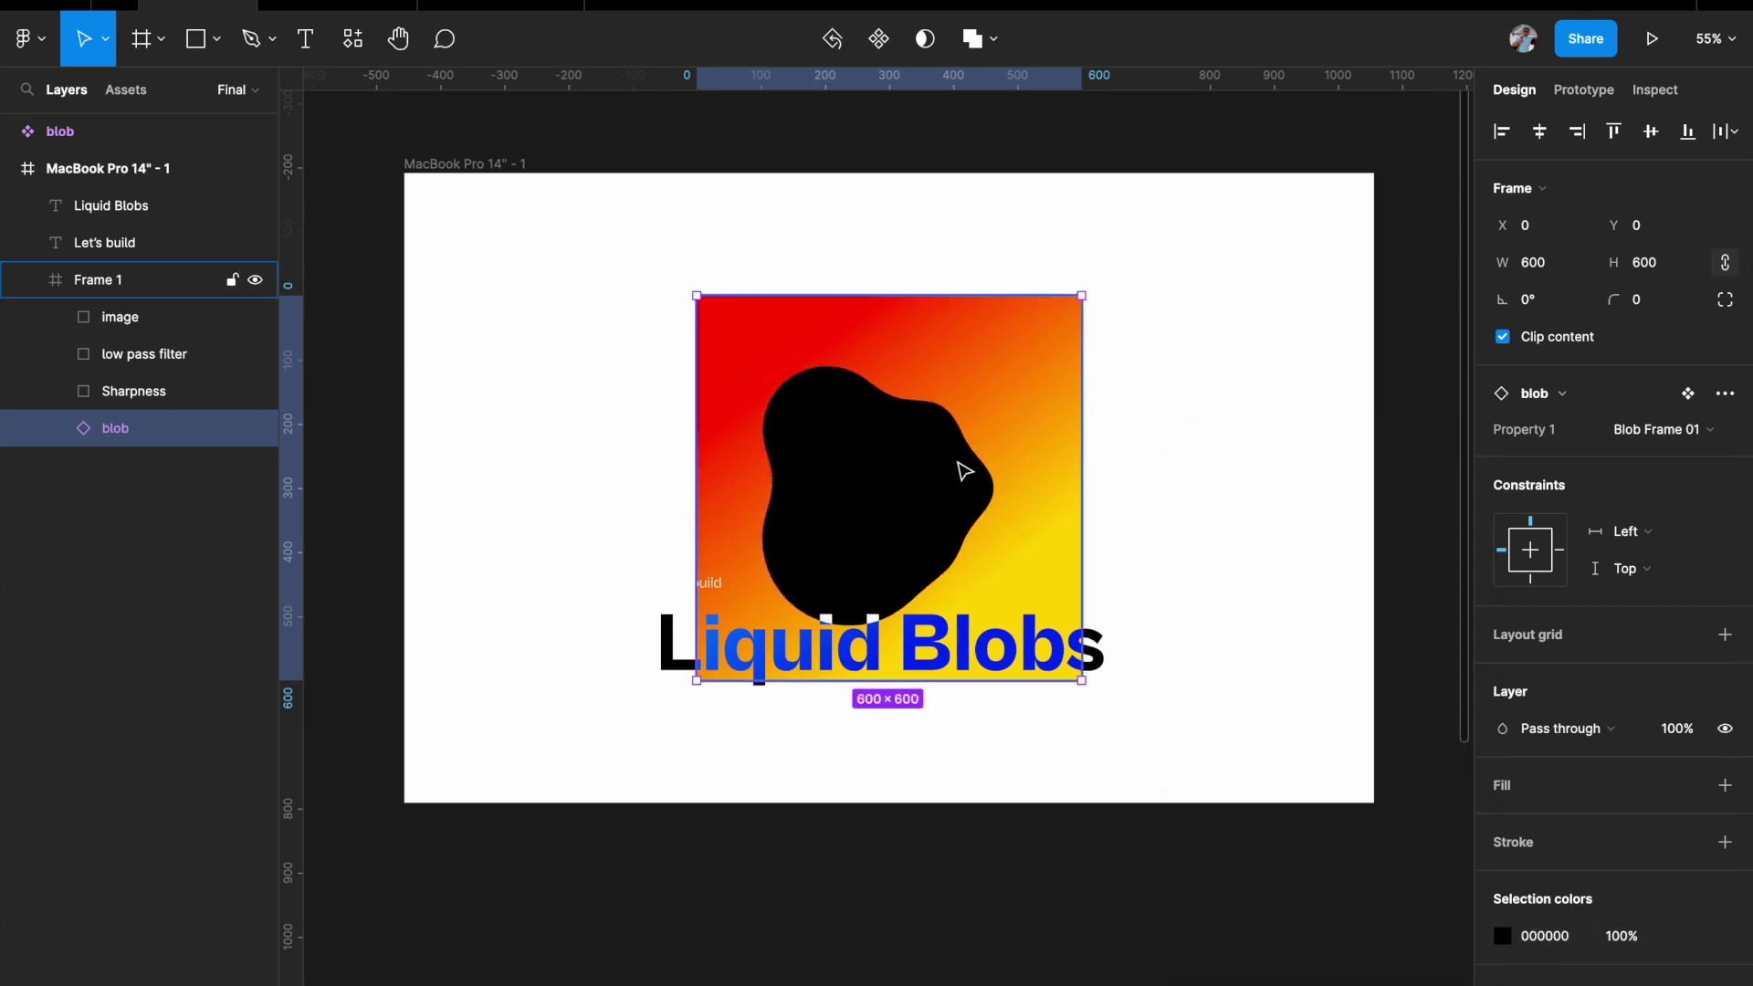
{"action": "left_click", "coordinate": [159, 378]}
{"action": "left_click", "coordinate": [156, 361]}
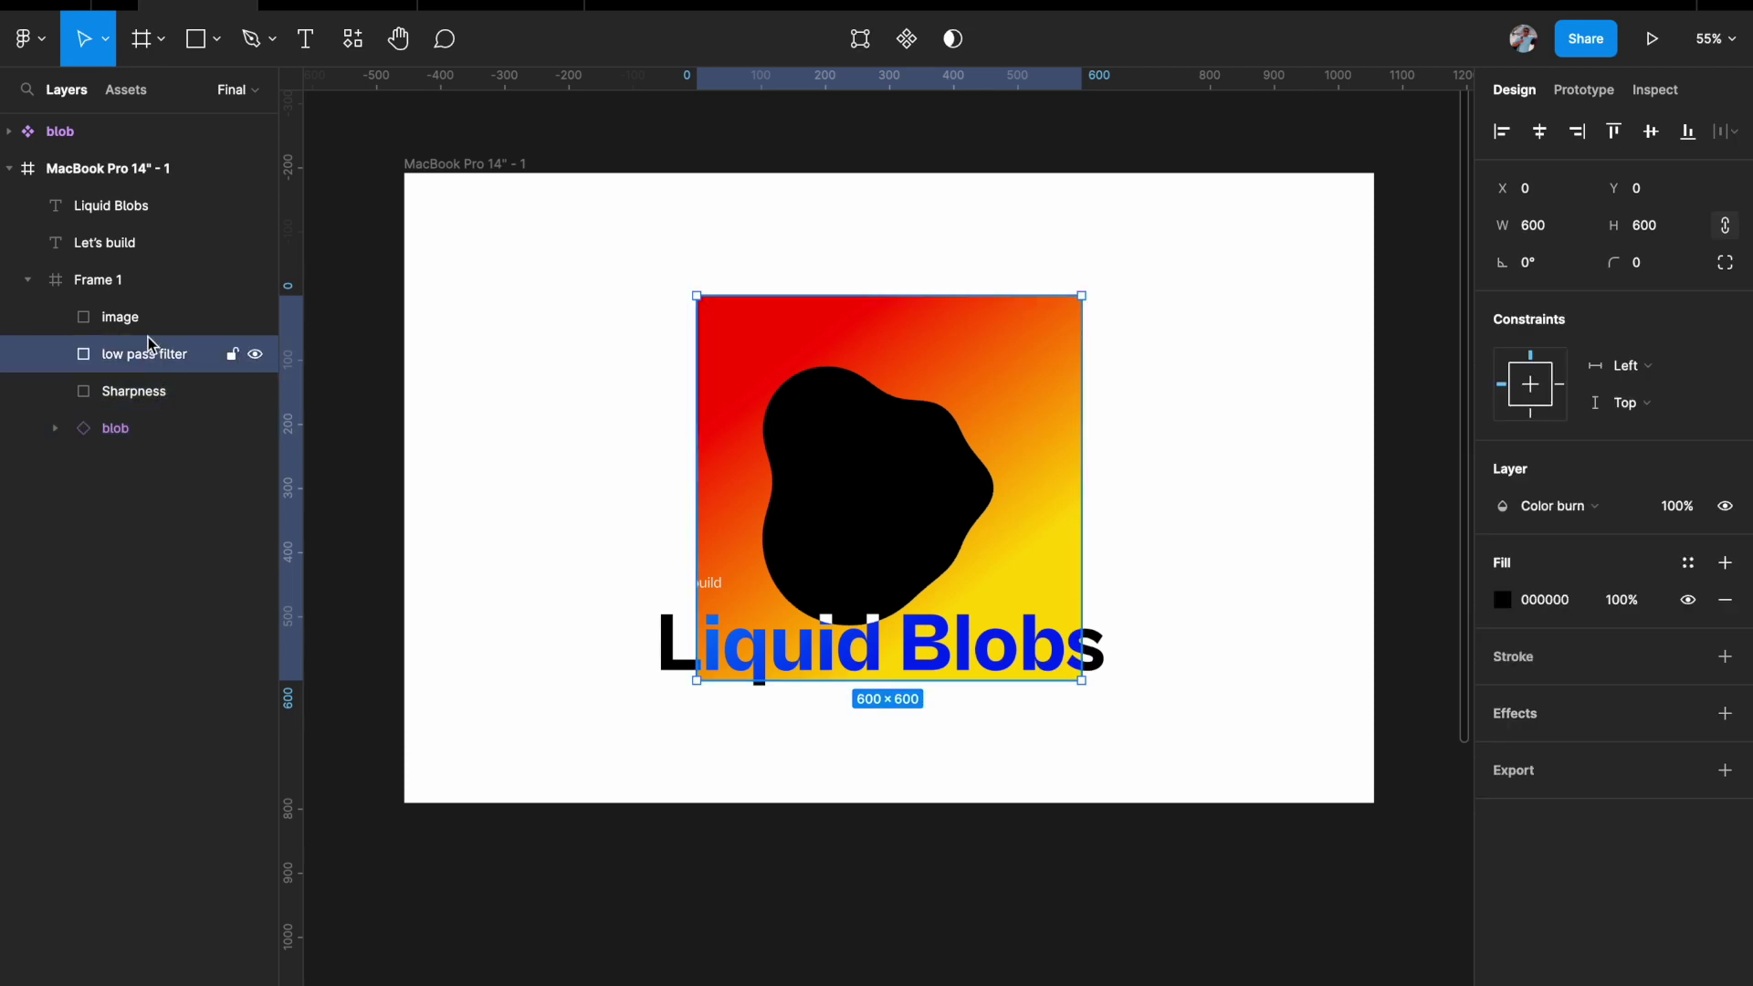
{"action": "left_click", "coordinate": [144, 320]}
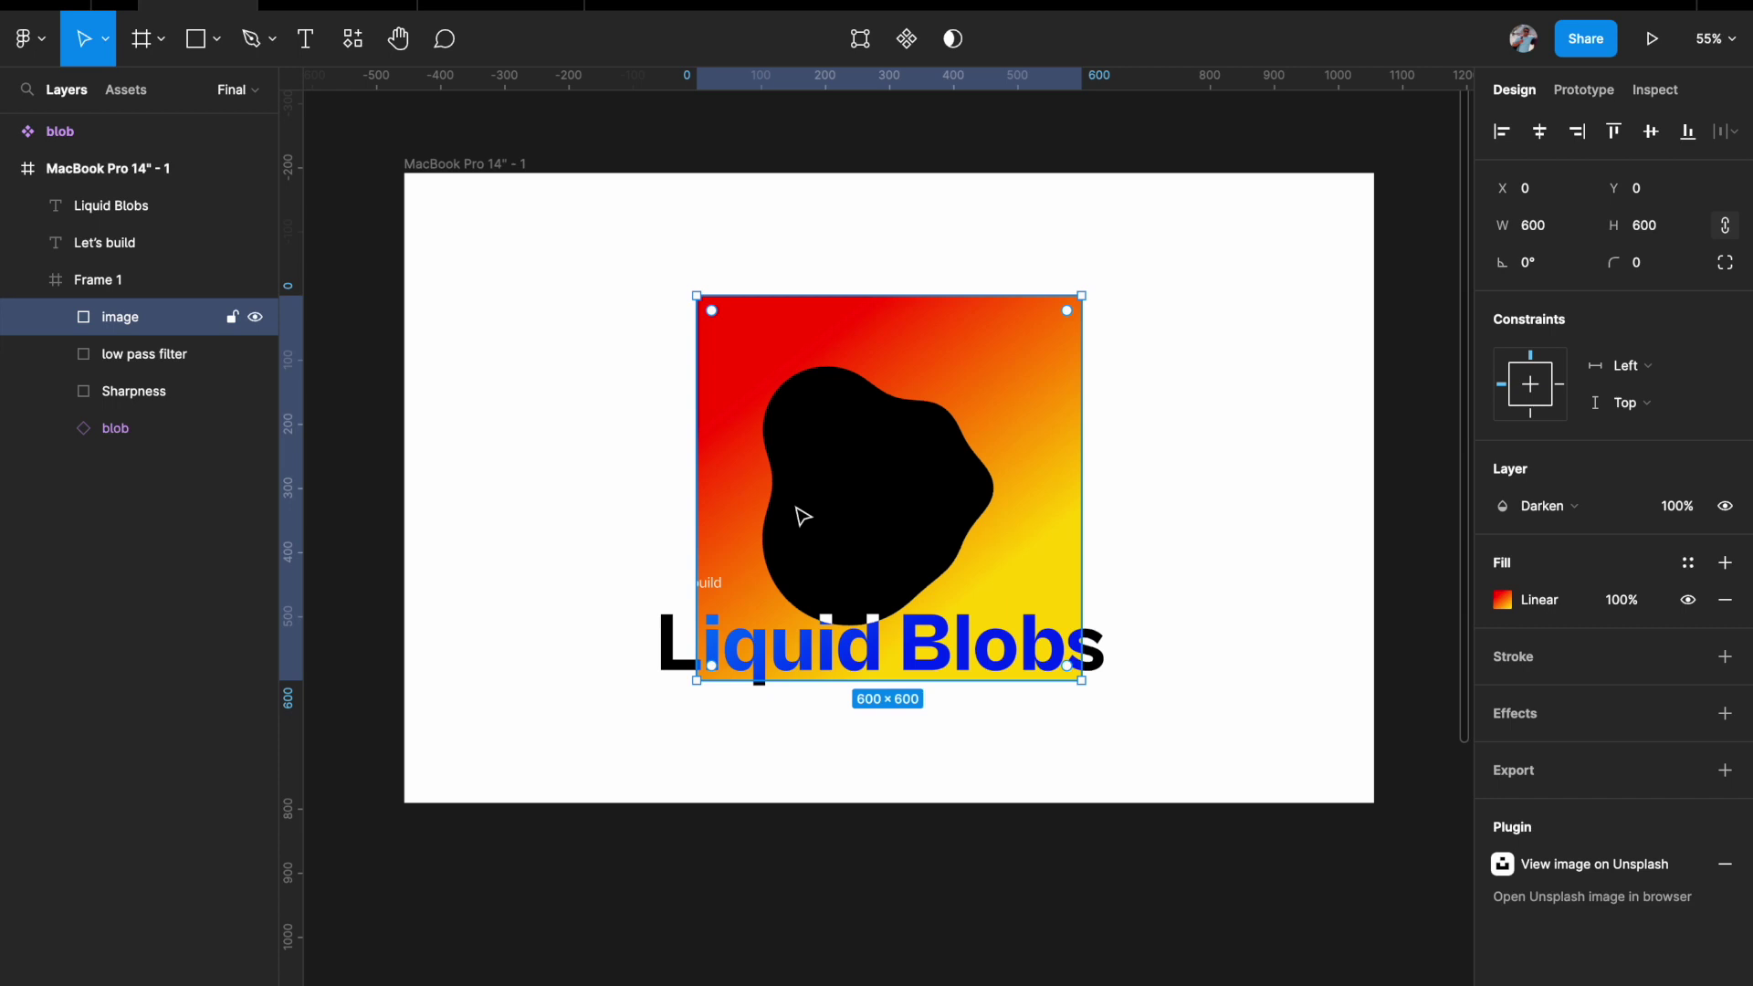
Set the gradient image layer's blend mode to Screen.
{"action": "left_click", "coordinate": [1572, 516]}
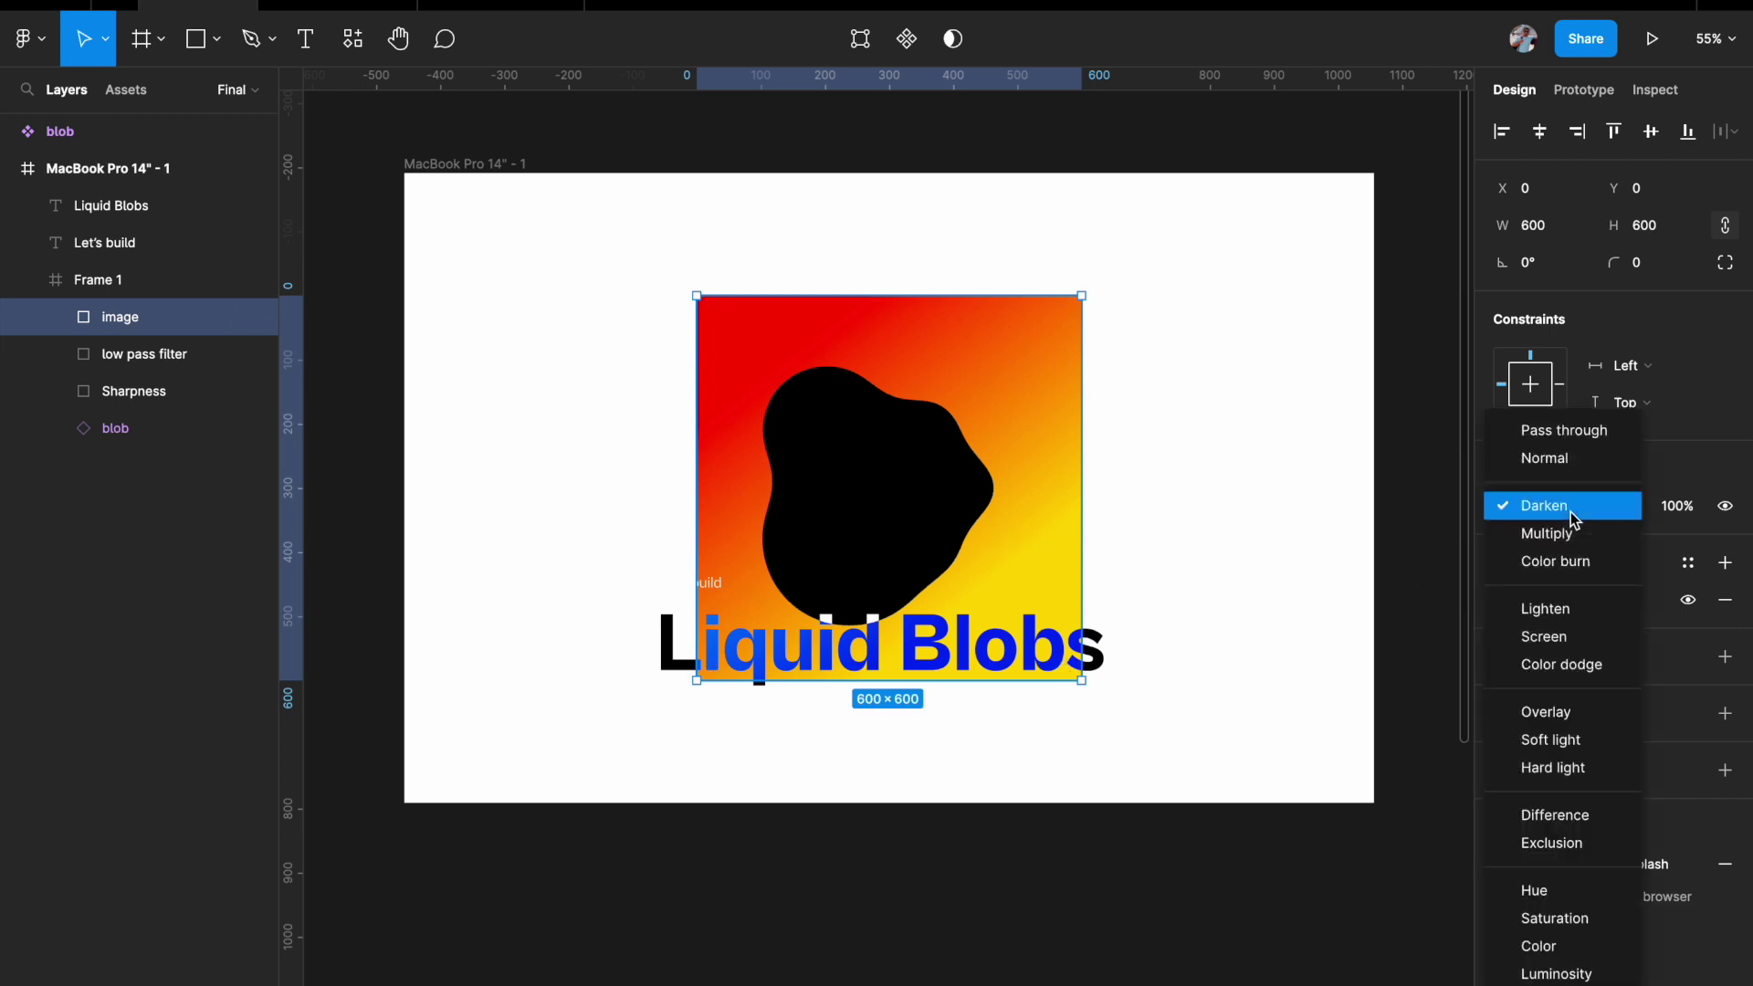
{"action": "left_click", "coordinate": [1563, 638]}
{"action": "scroll", "coordinate": [1204, 605], "scroll_direction": "up", "scroll_amount": 1}
{"action": "scroll", "coordinate": [1167, 599], "scroll_direction": "up", "scroll_amount": 2}
{"action": "scroll", "coordinate": [1167, 599], "scroll_direction": "left", "scroll_amount": 2}
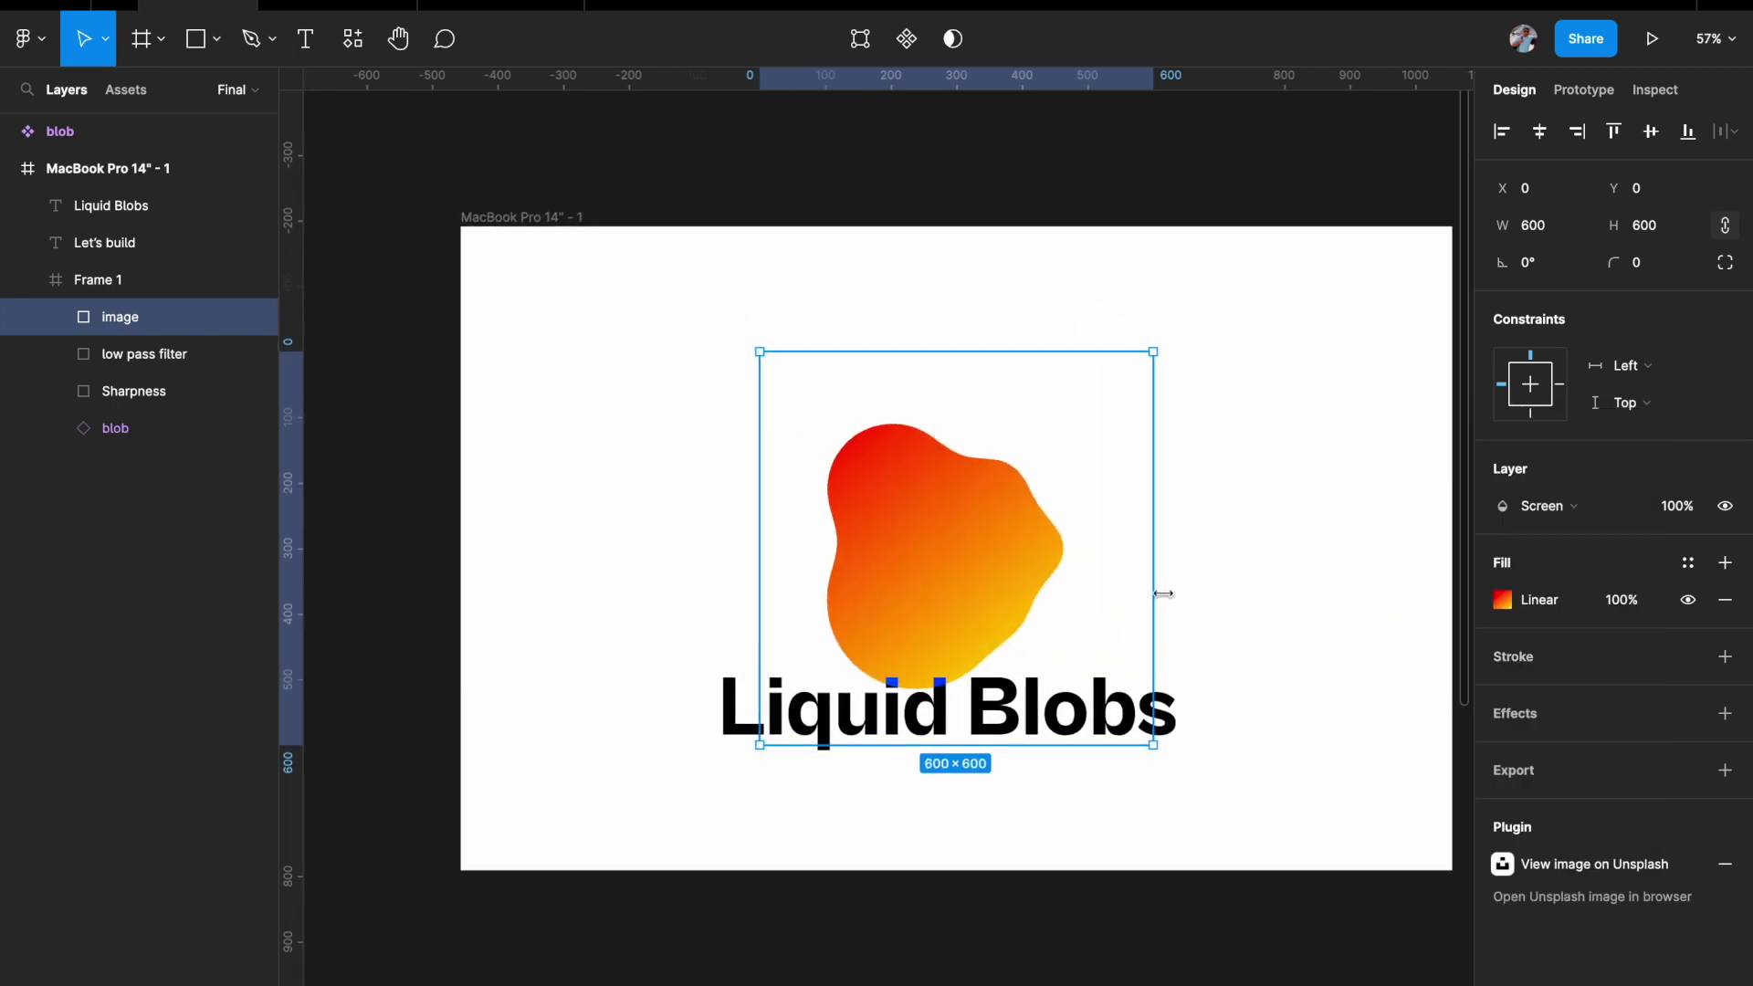
{"action": "scroll", "coordinate": [1029, 579], "scroll_direction": "up", "scroll_amount": 3}
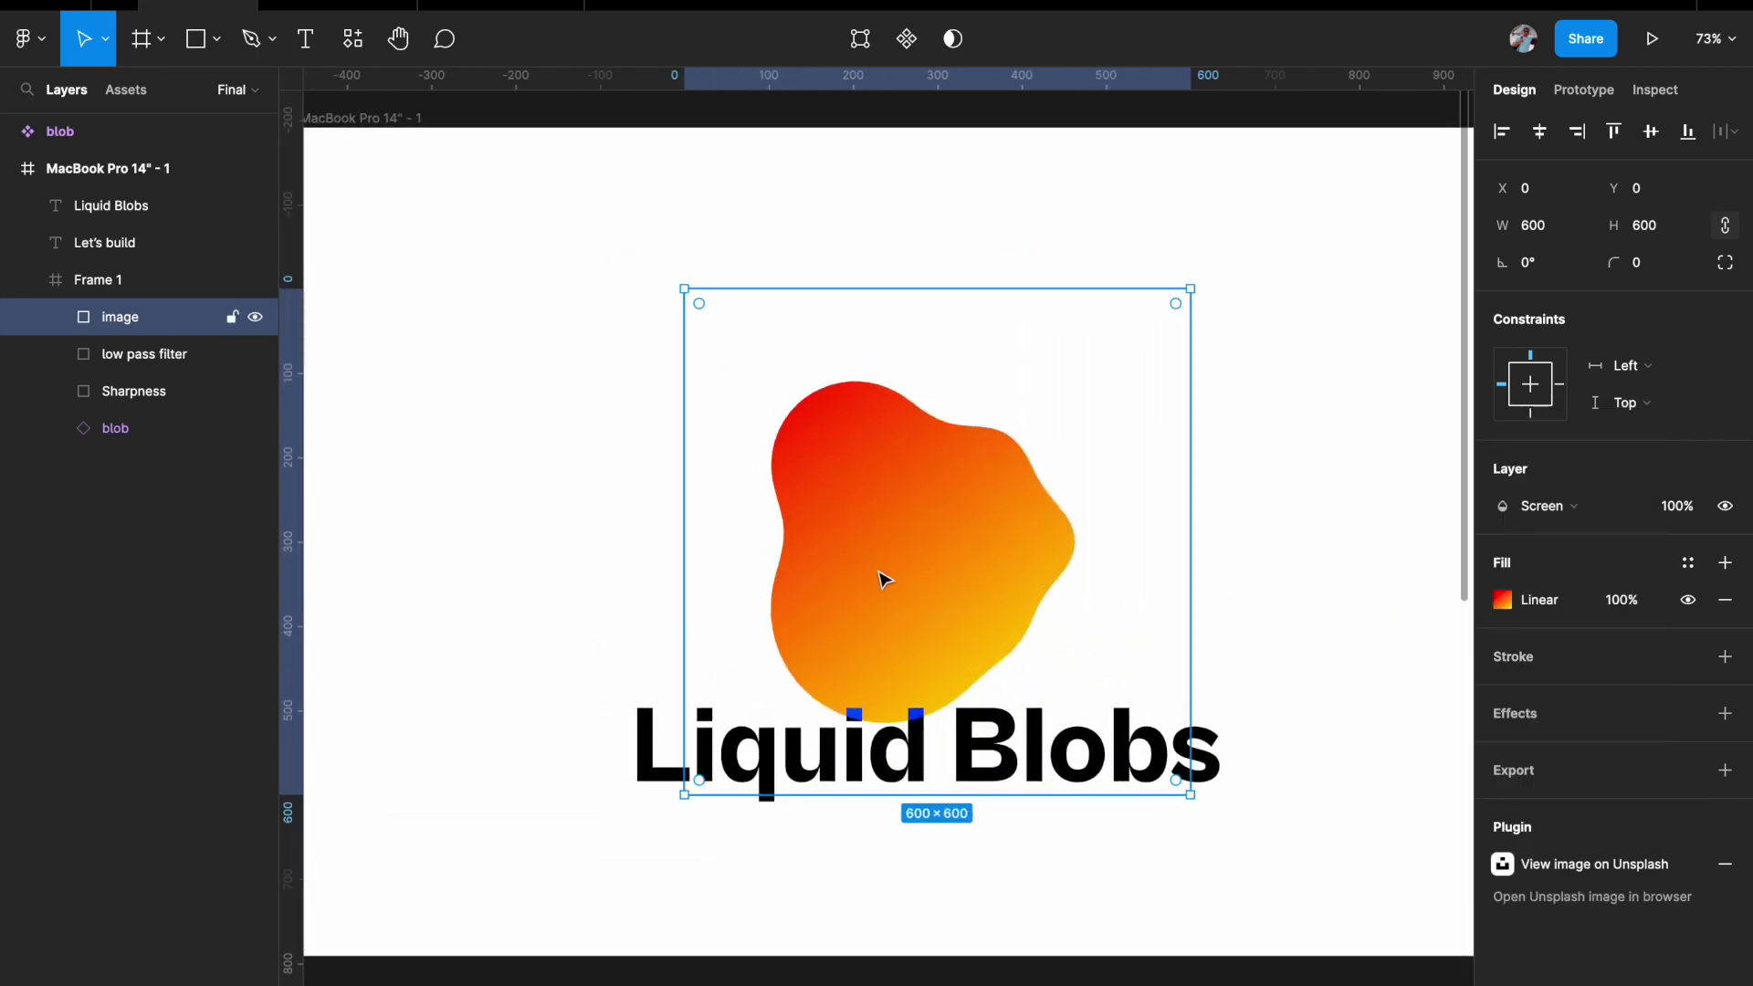
Make the Let's build text black 000000 and present the frame.
{"action": "left_click", "coordinate": [672, 666]}
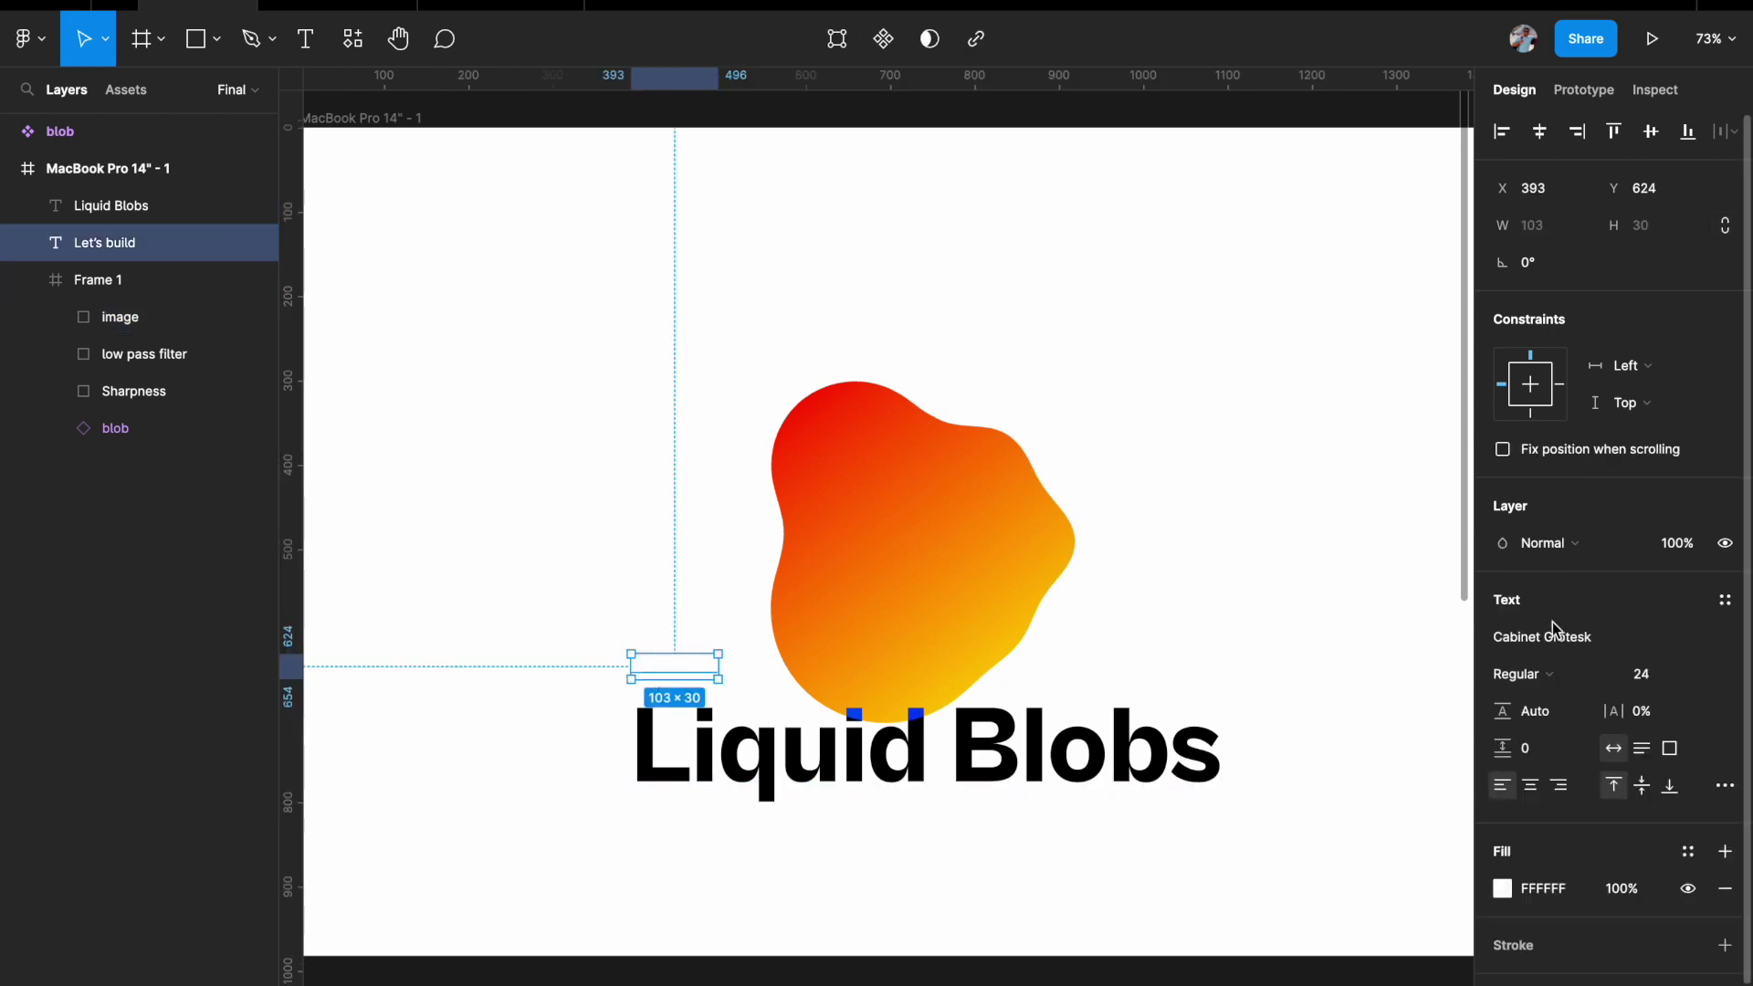
{"action": "left_click", "coordinate": [1502, 889]}
{"action": "left_click_drag", "start_coordinate": [1265, 723], "coordinate": [1151, 826]}
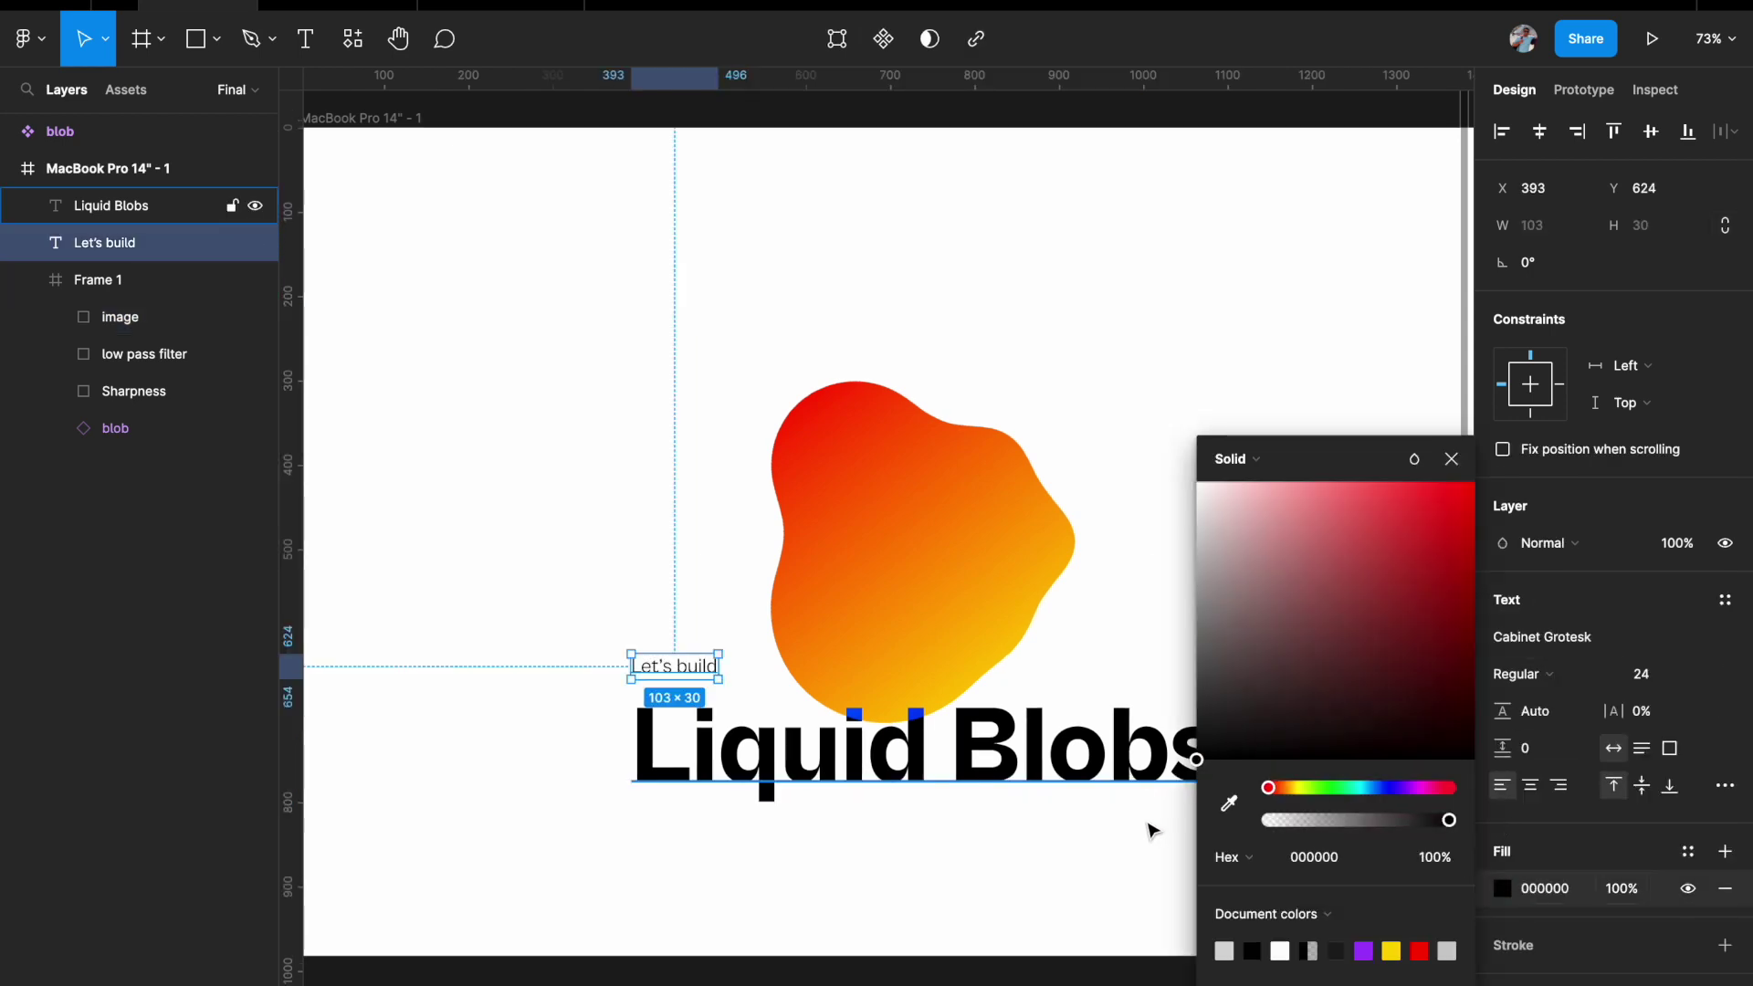
{"action": "left_click", "coordinate": [1465, 466]}
{"action": "left_click", "coordinate": [1319, 484]}
{"action": "scroll", "coordinate": [1319, 484], "scroll_direction": "down", "scroll_amount": 2}
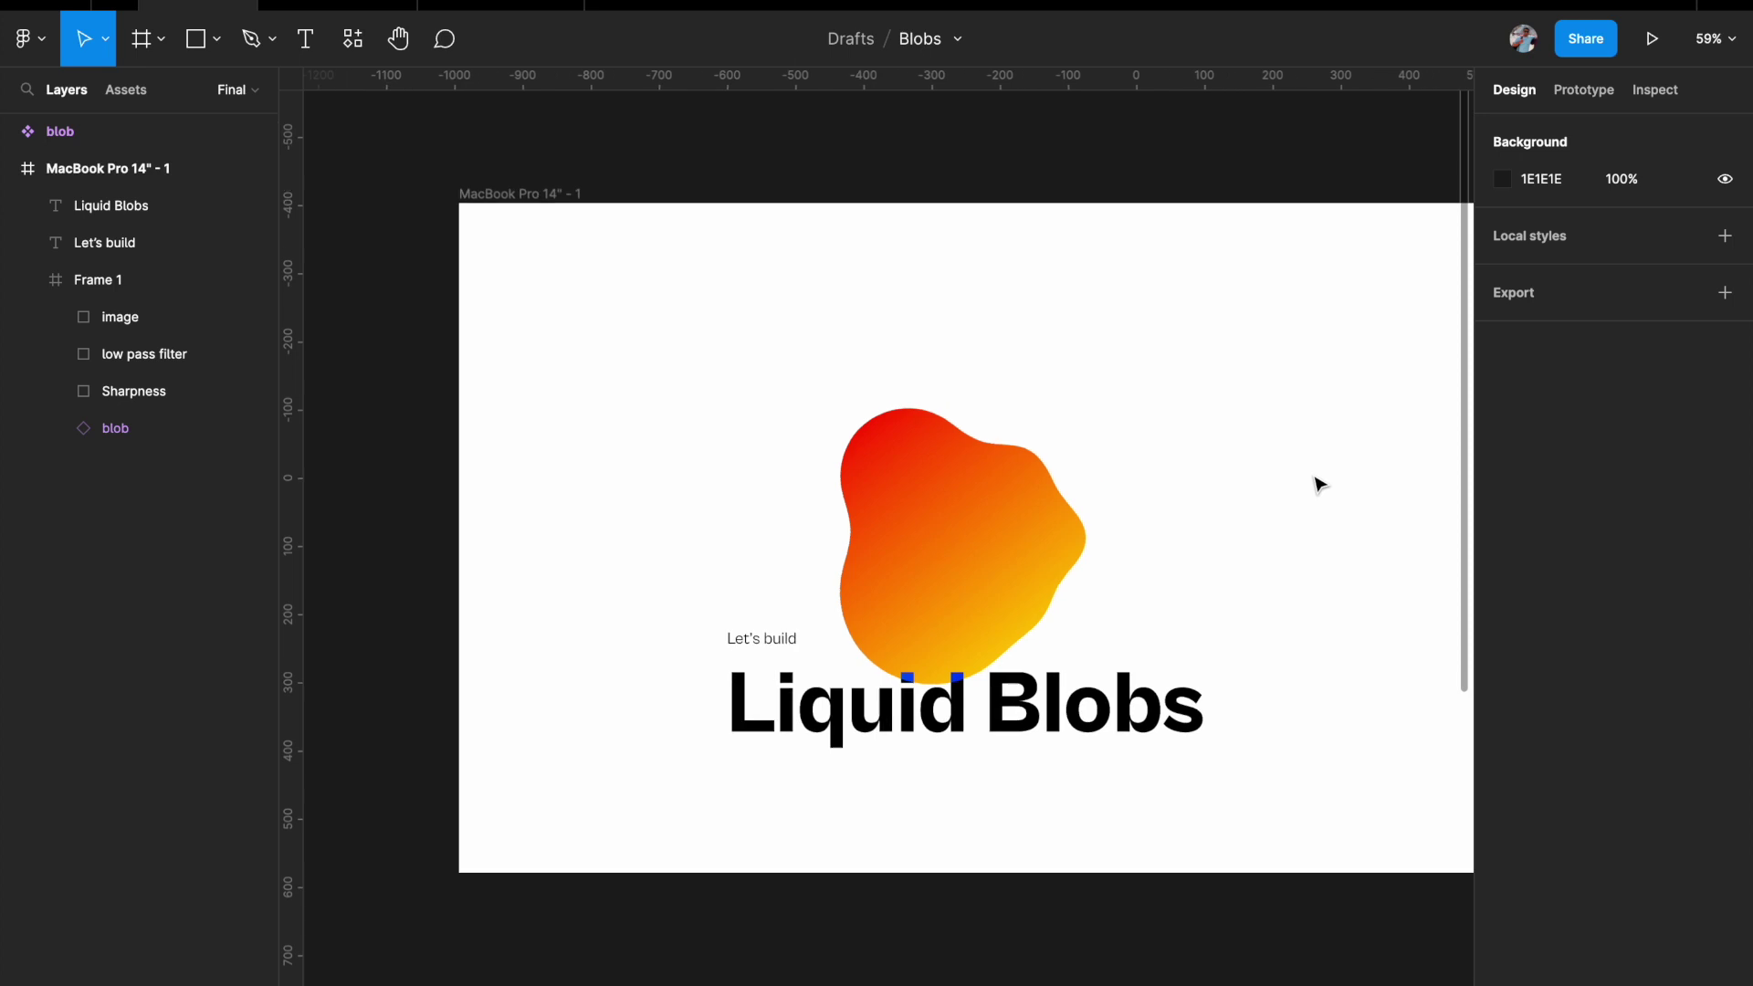
{"action": "left_click", "coordinate": [530, 209]}
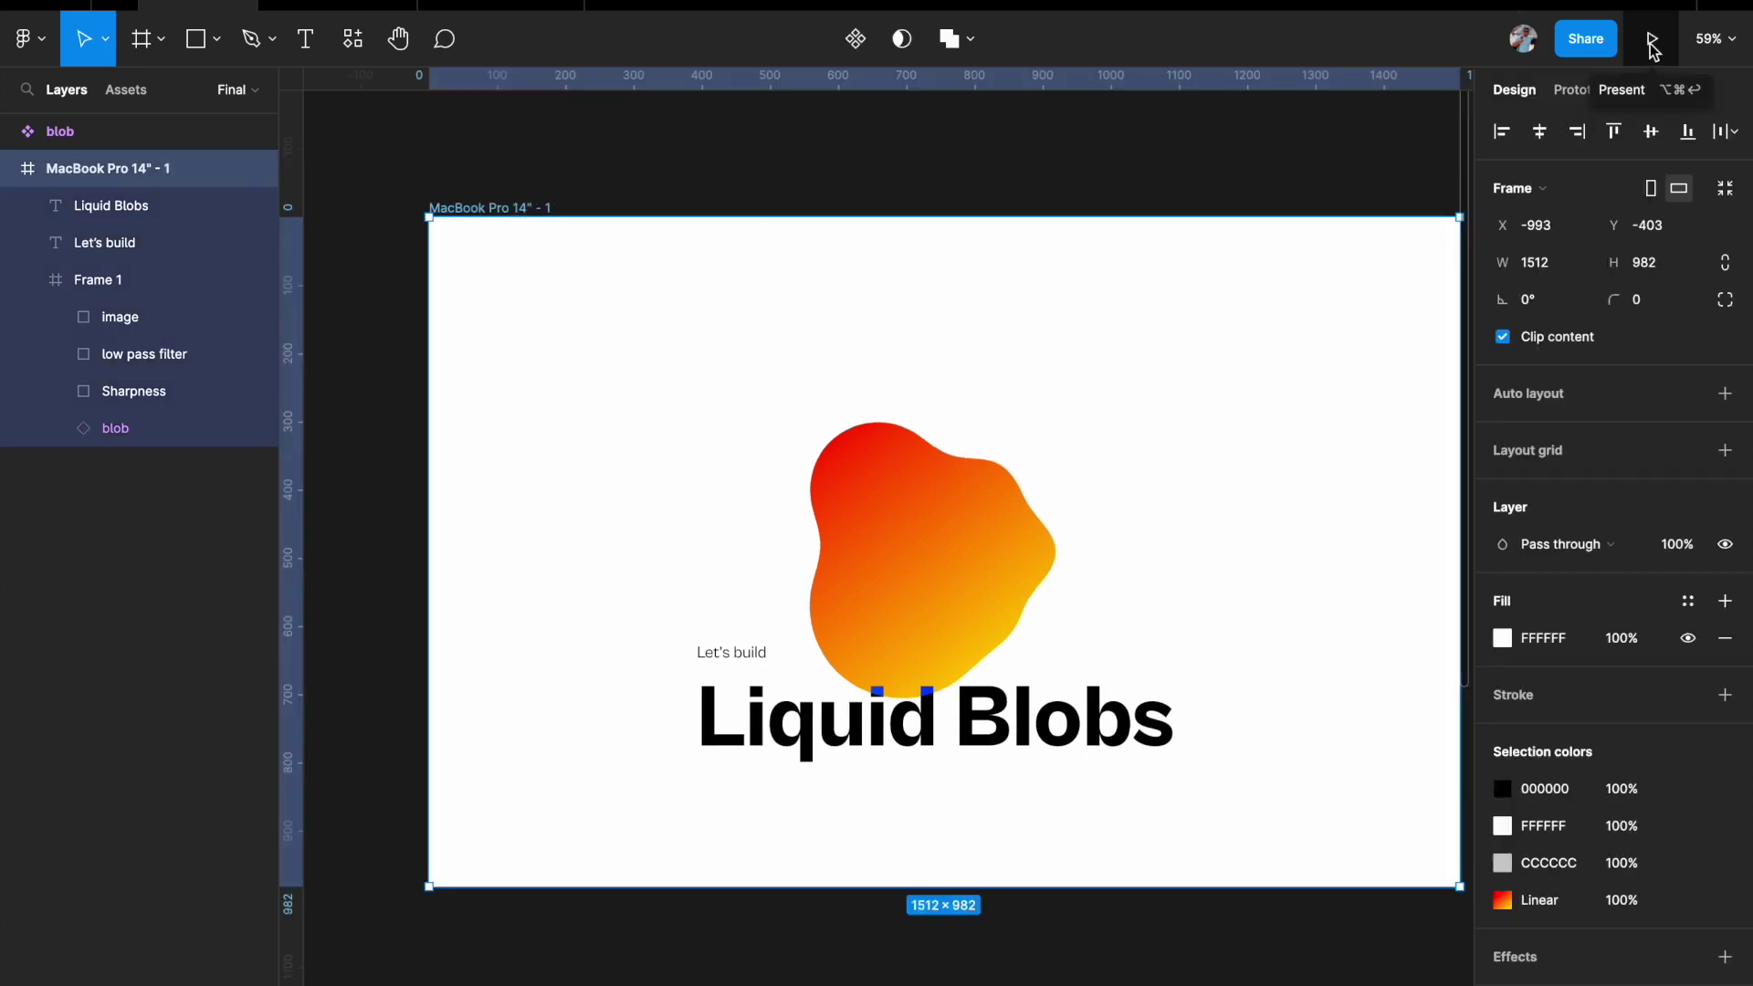